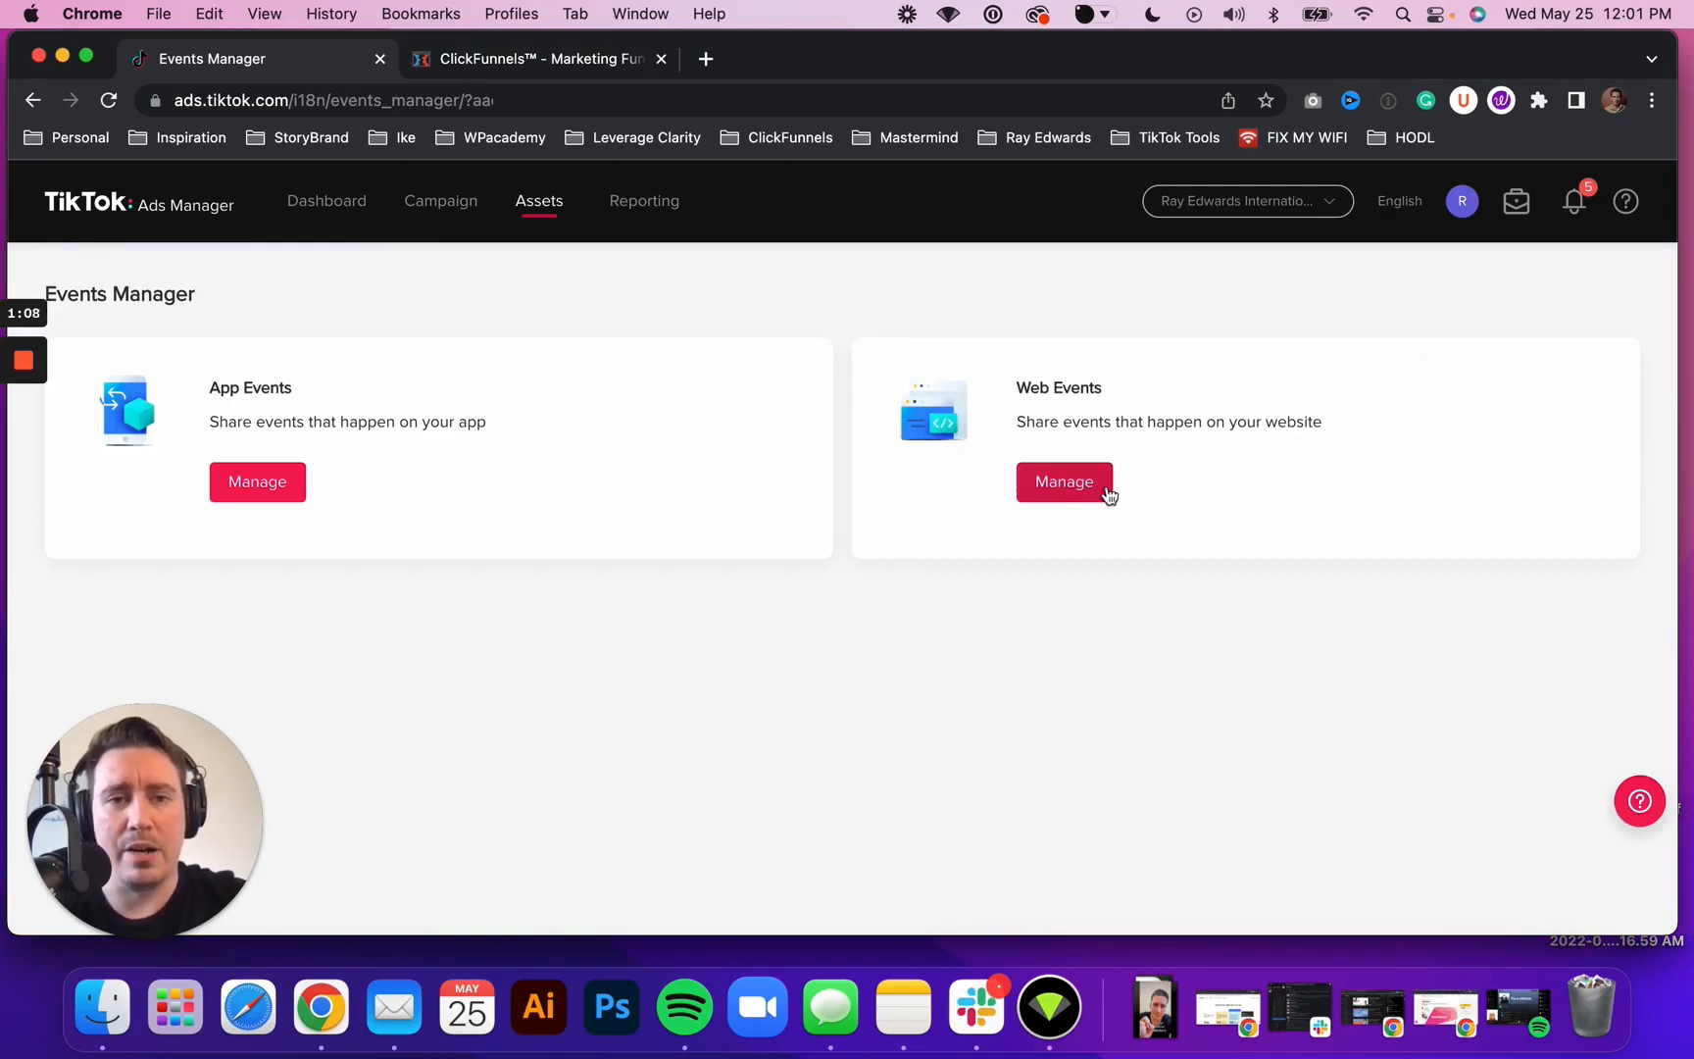
Start a new web events setup in Events Manager with TikTok Pixel as the connection method
left_click(1059, 488)
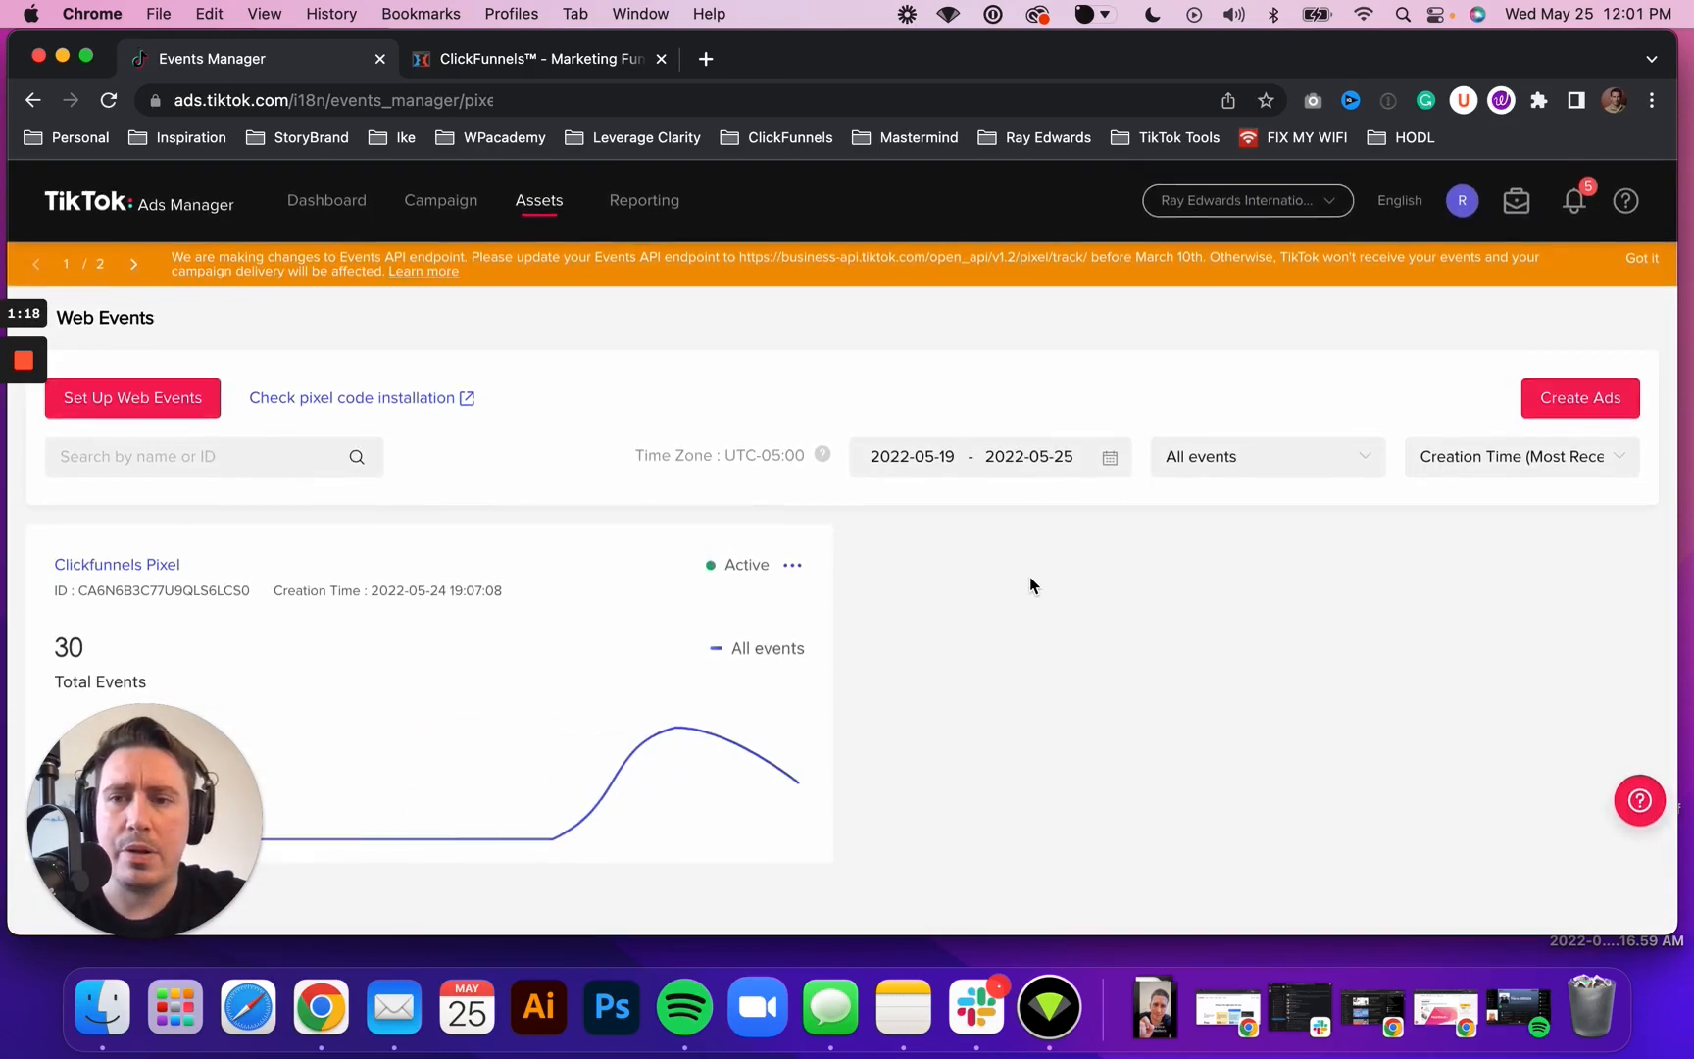
left_click(161, 404)
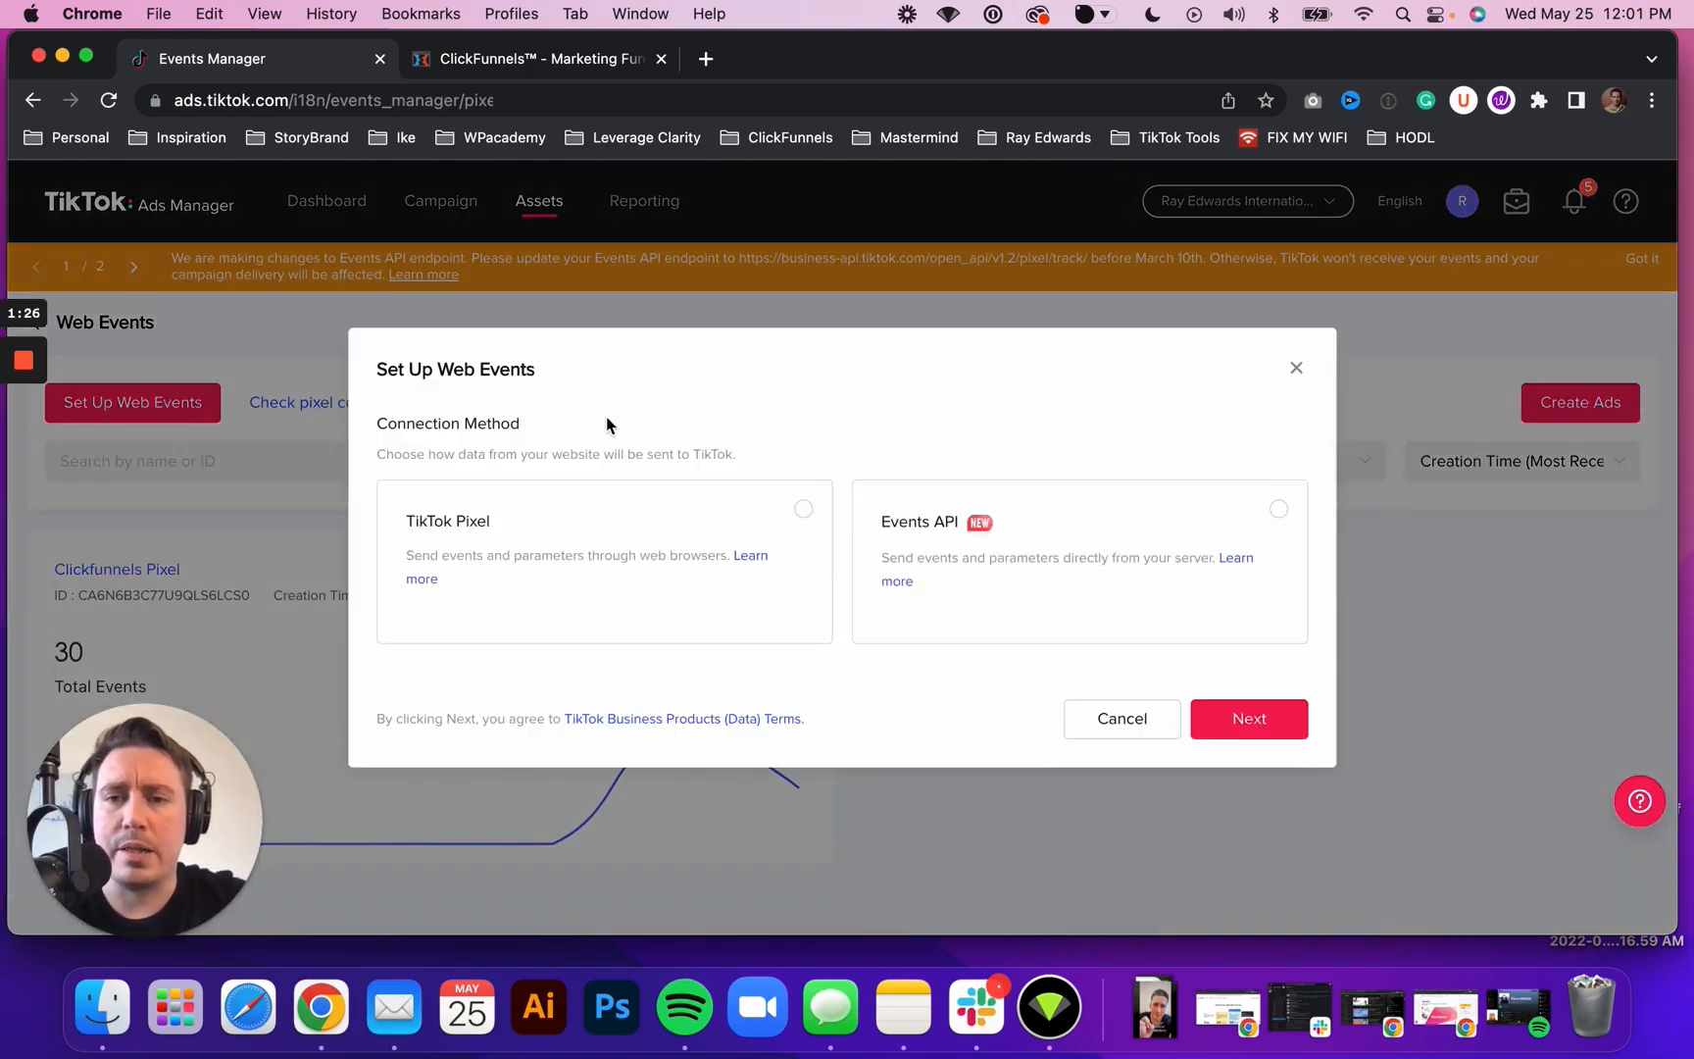
left_click(804, 510)
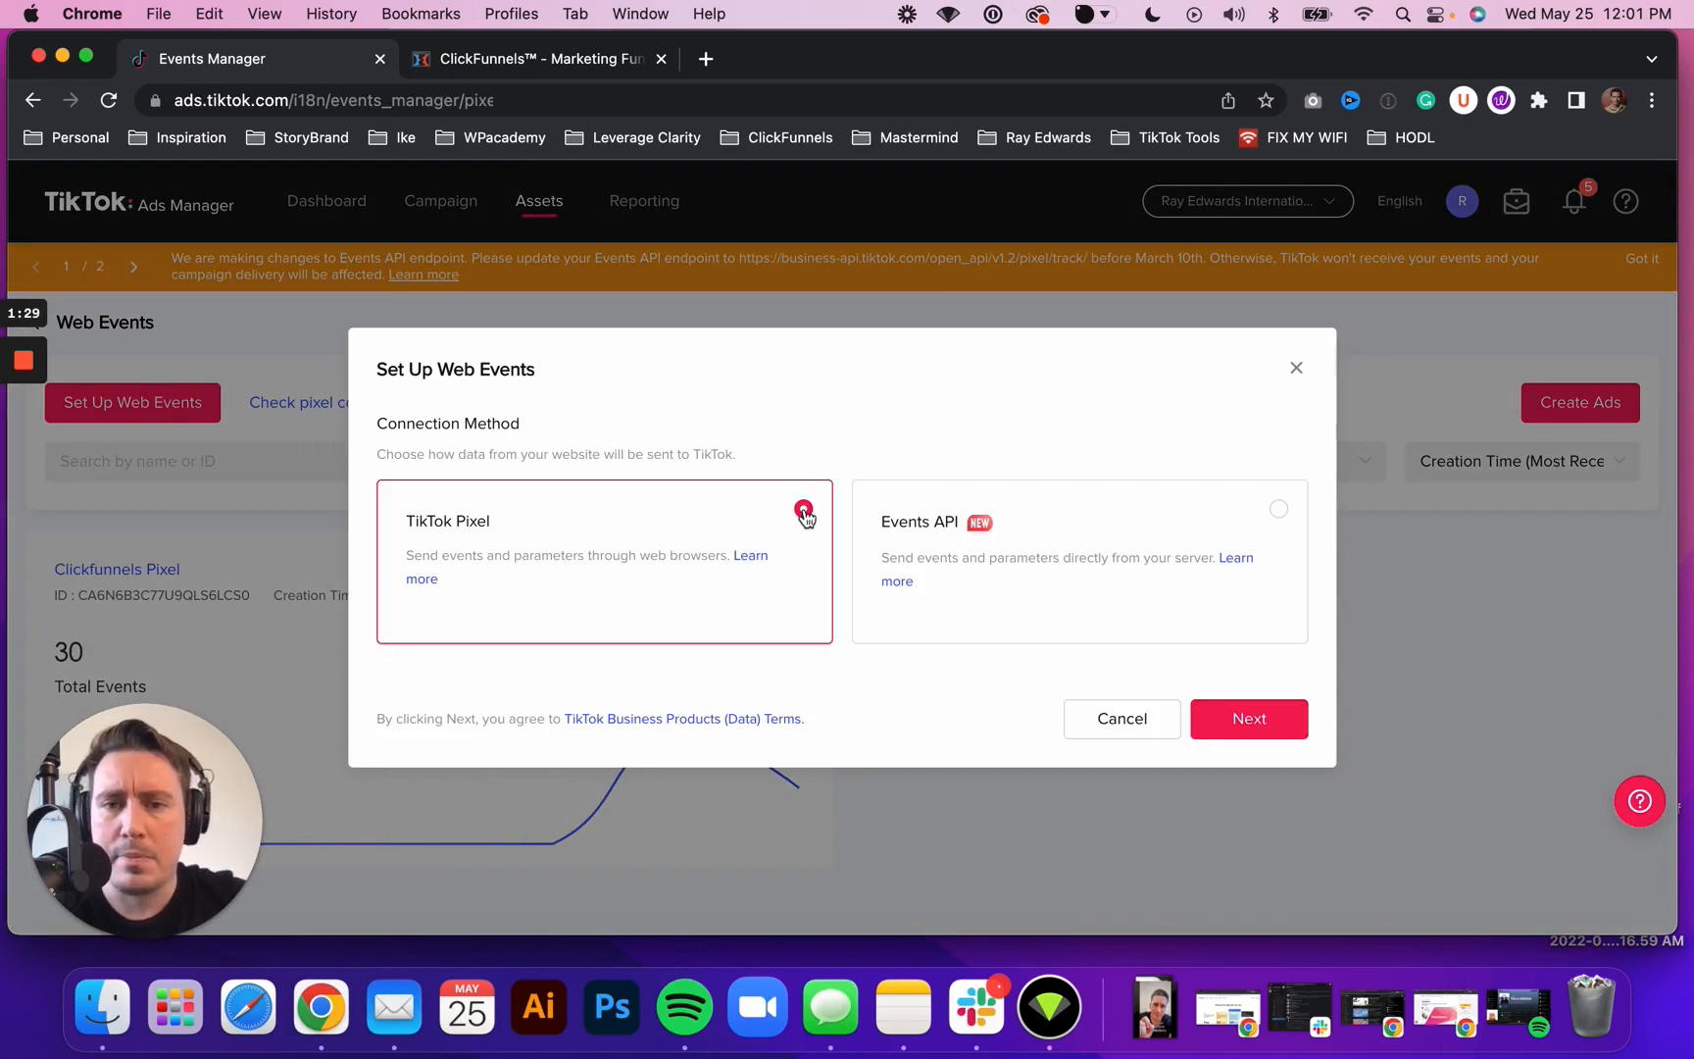
left_click(1259, 719)
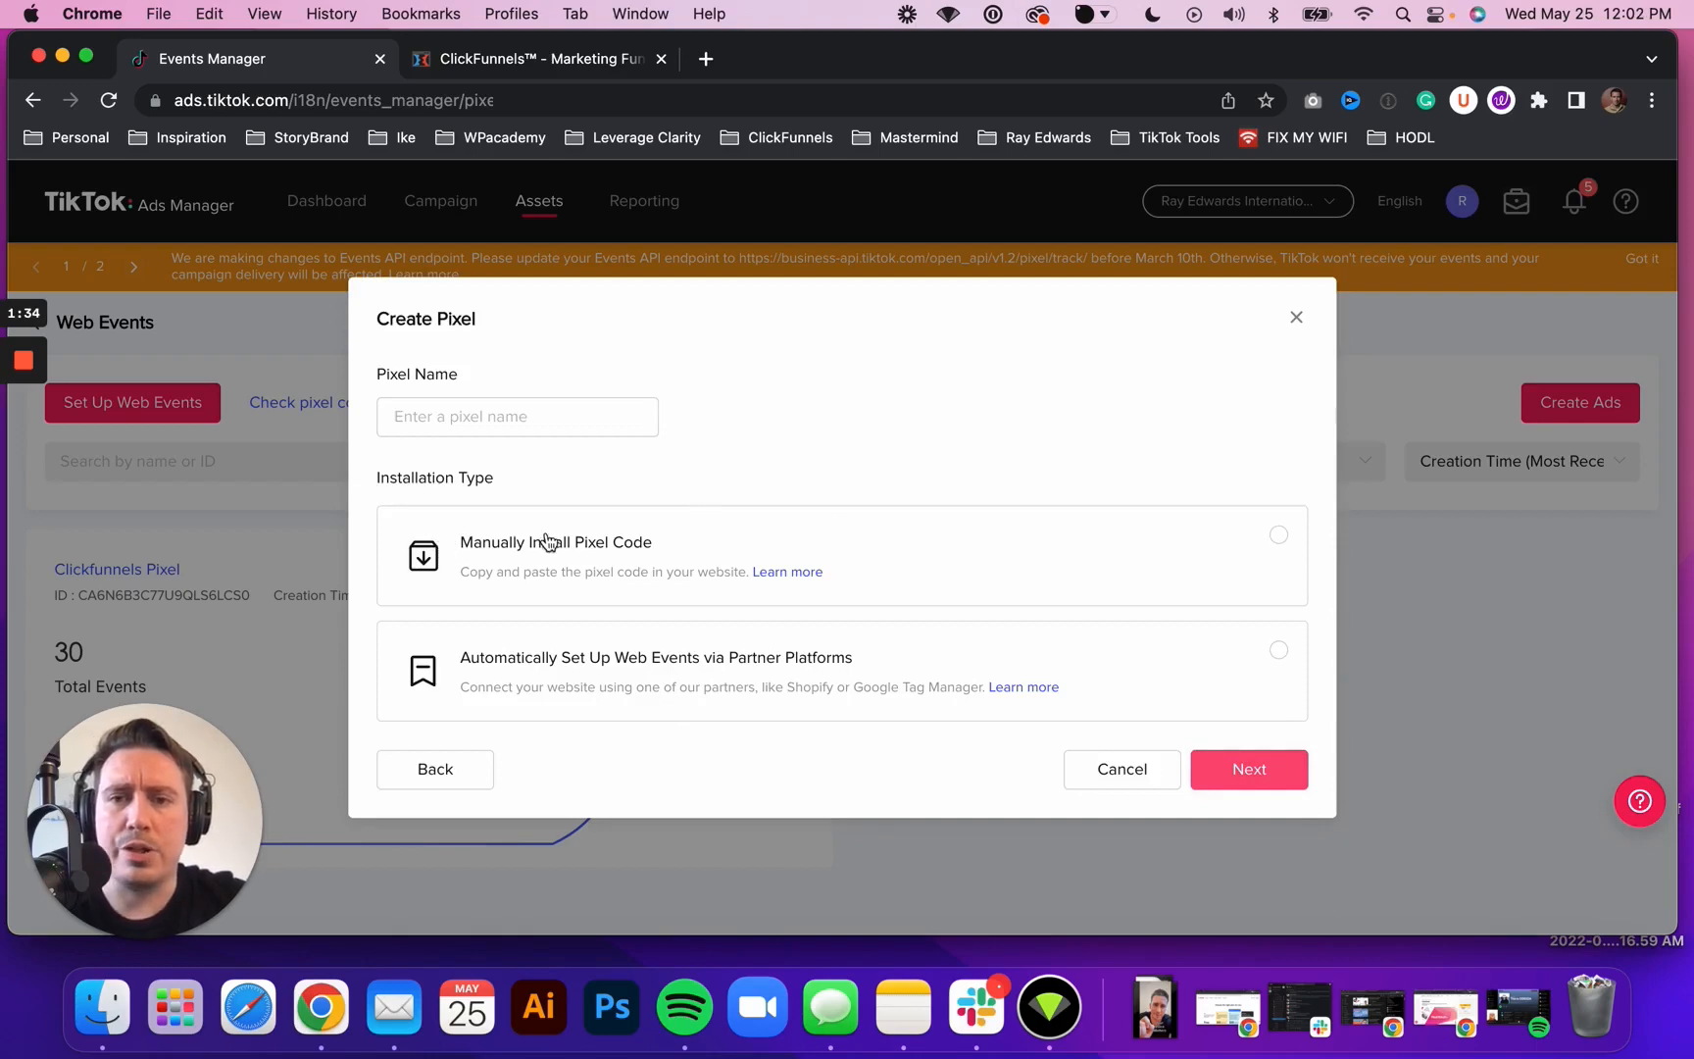
Create a pixel named "Placeholder Title" with manual pixel code installation and Standard Mode for events setup
left_click(592, 422)
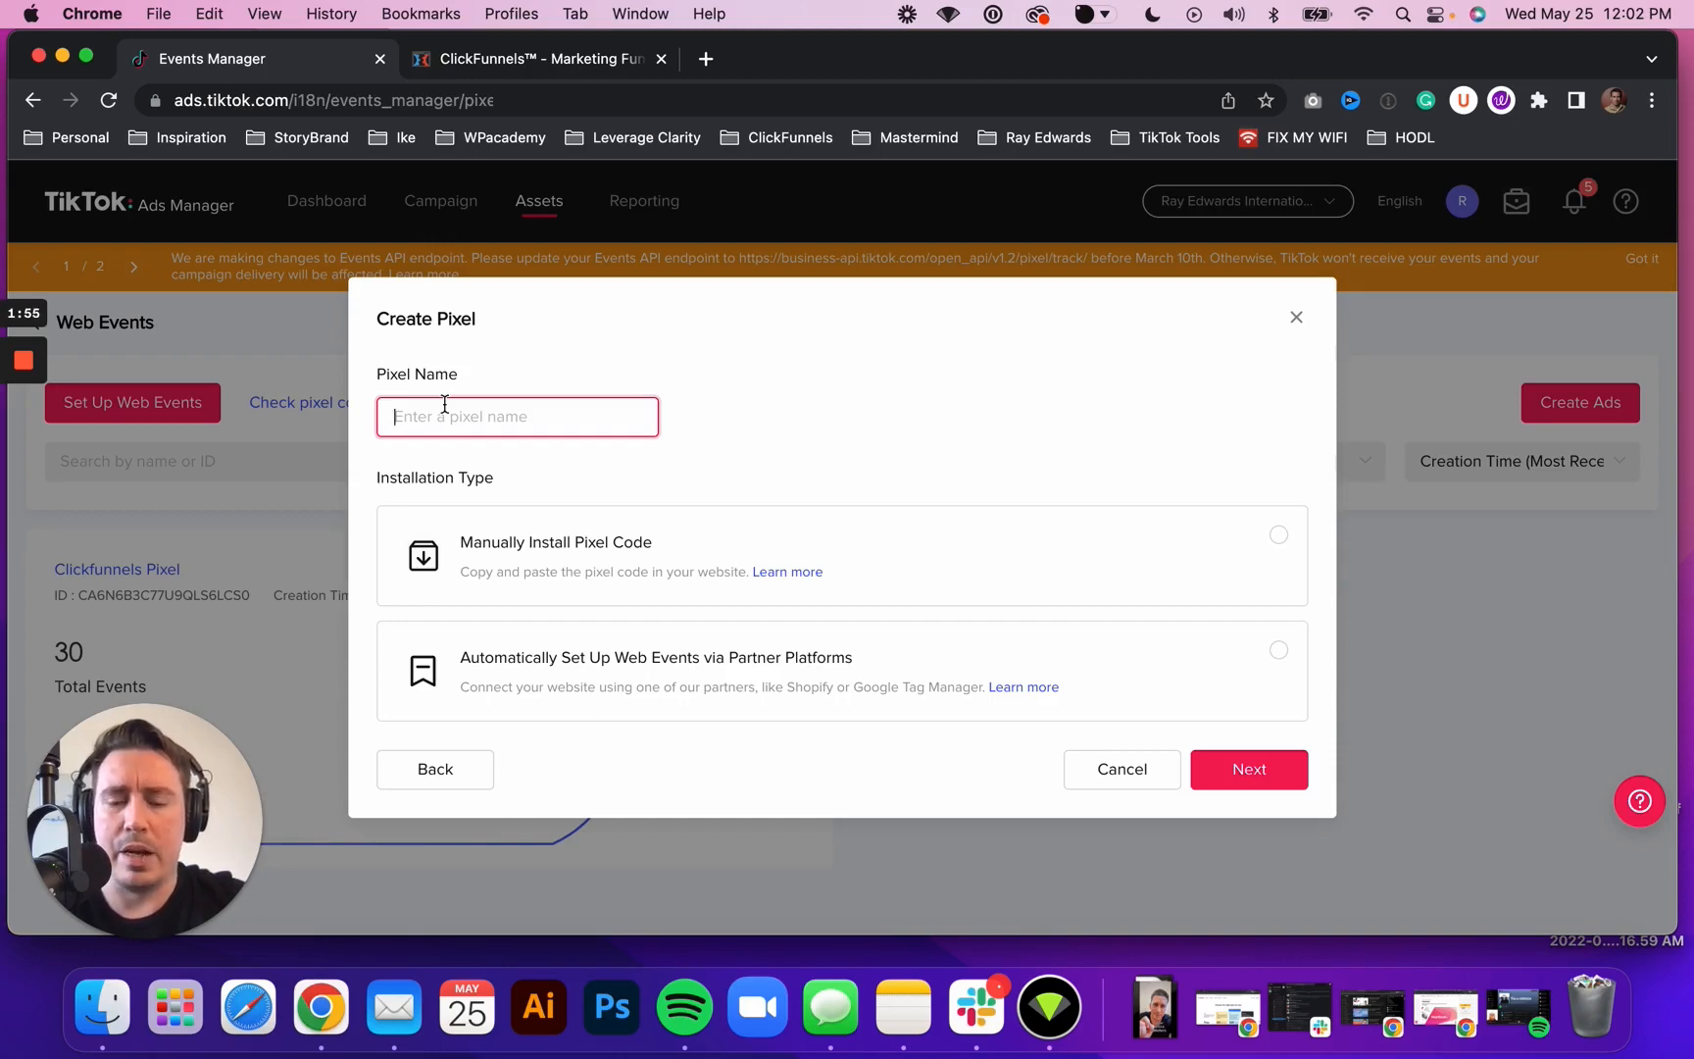
type("Placeholder Title")
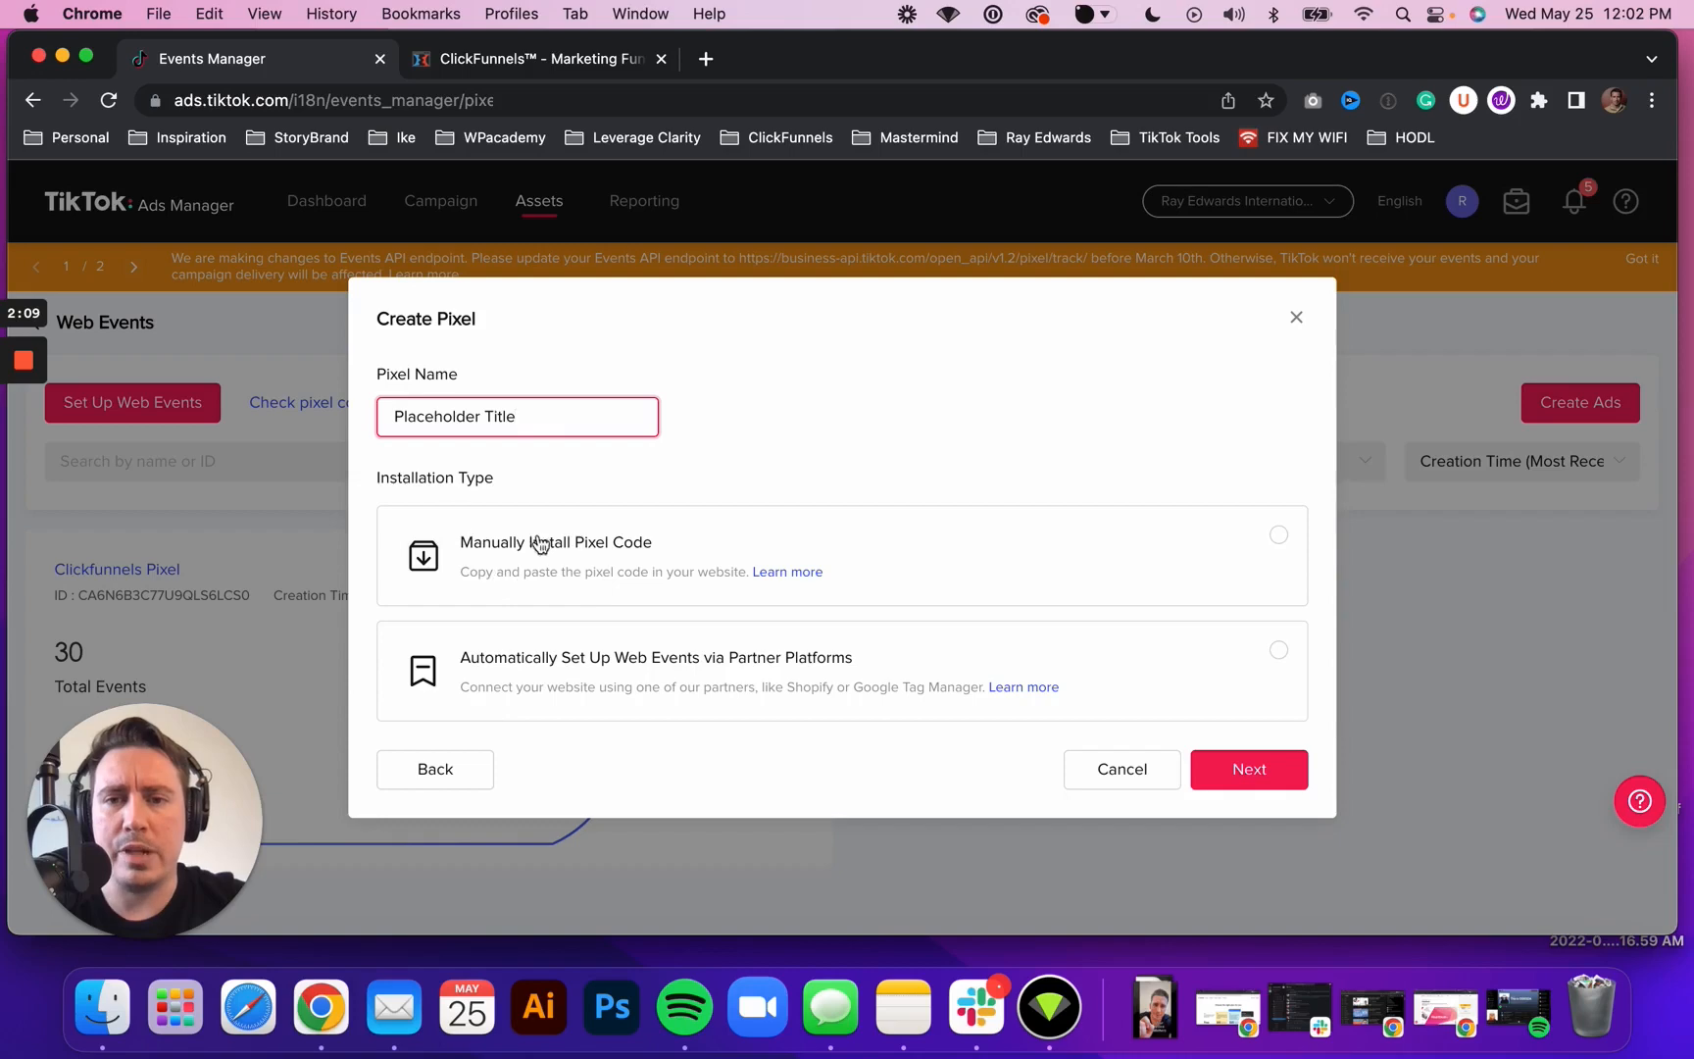
left_click(992, 552)
left_click(1251, 771)
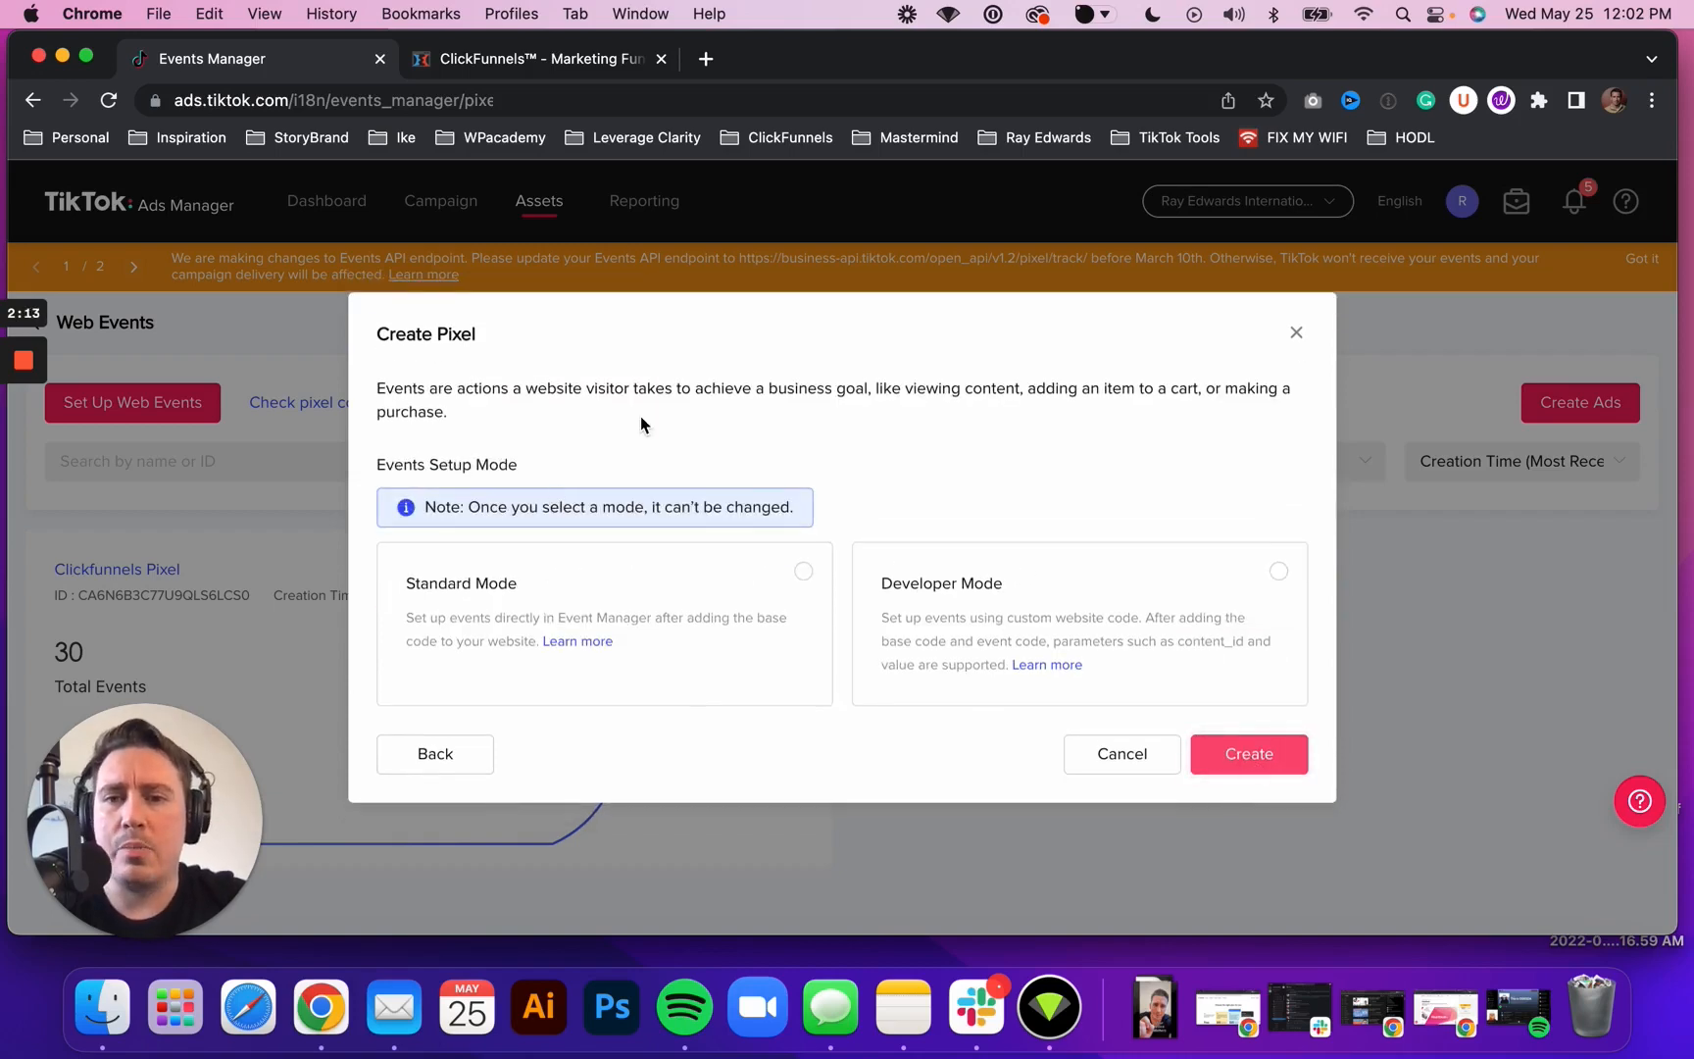
left_click(793, 584)
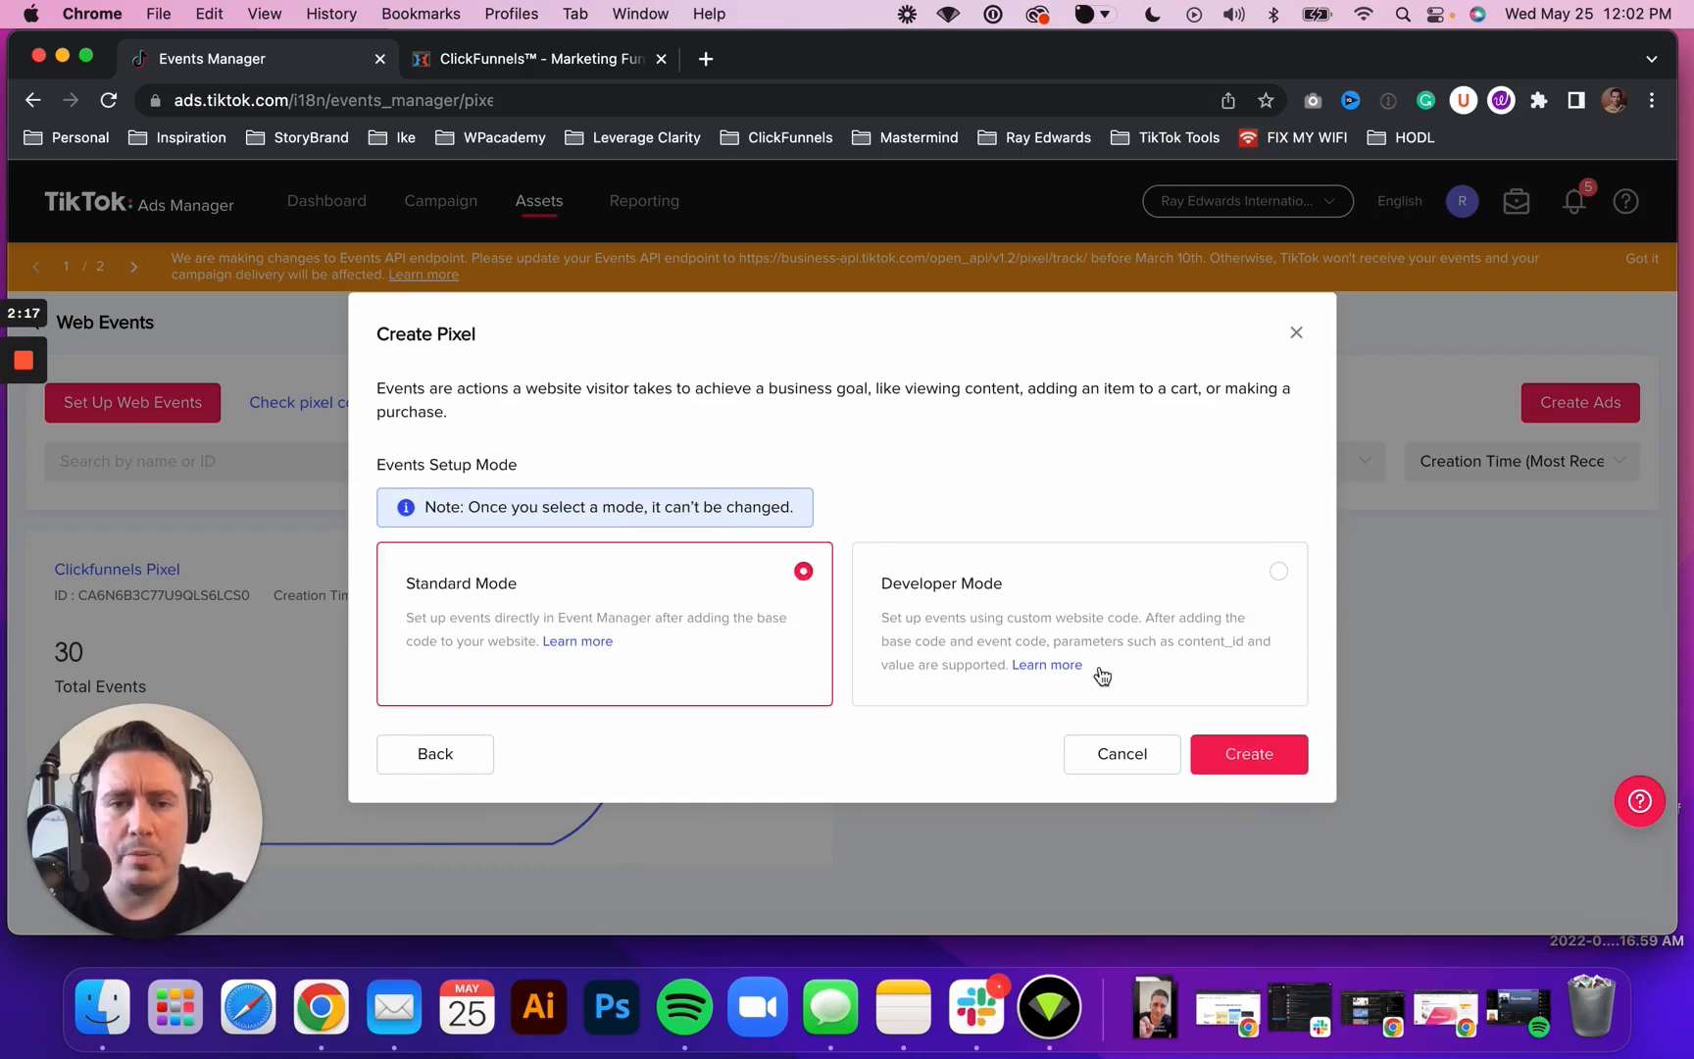
left_click(1256, 757)
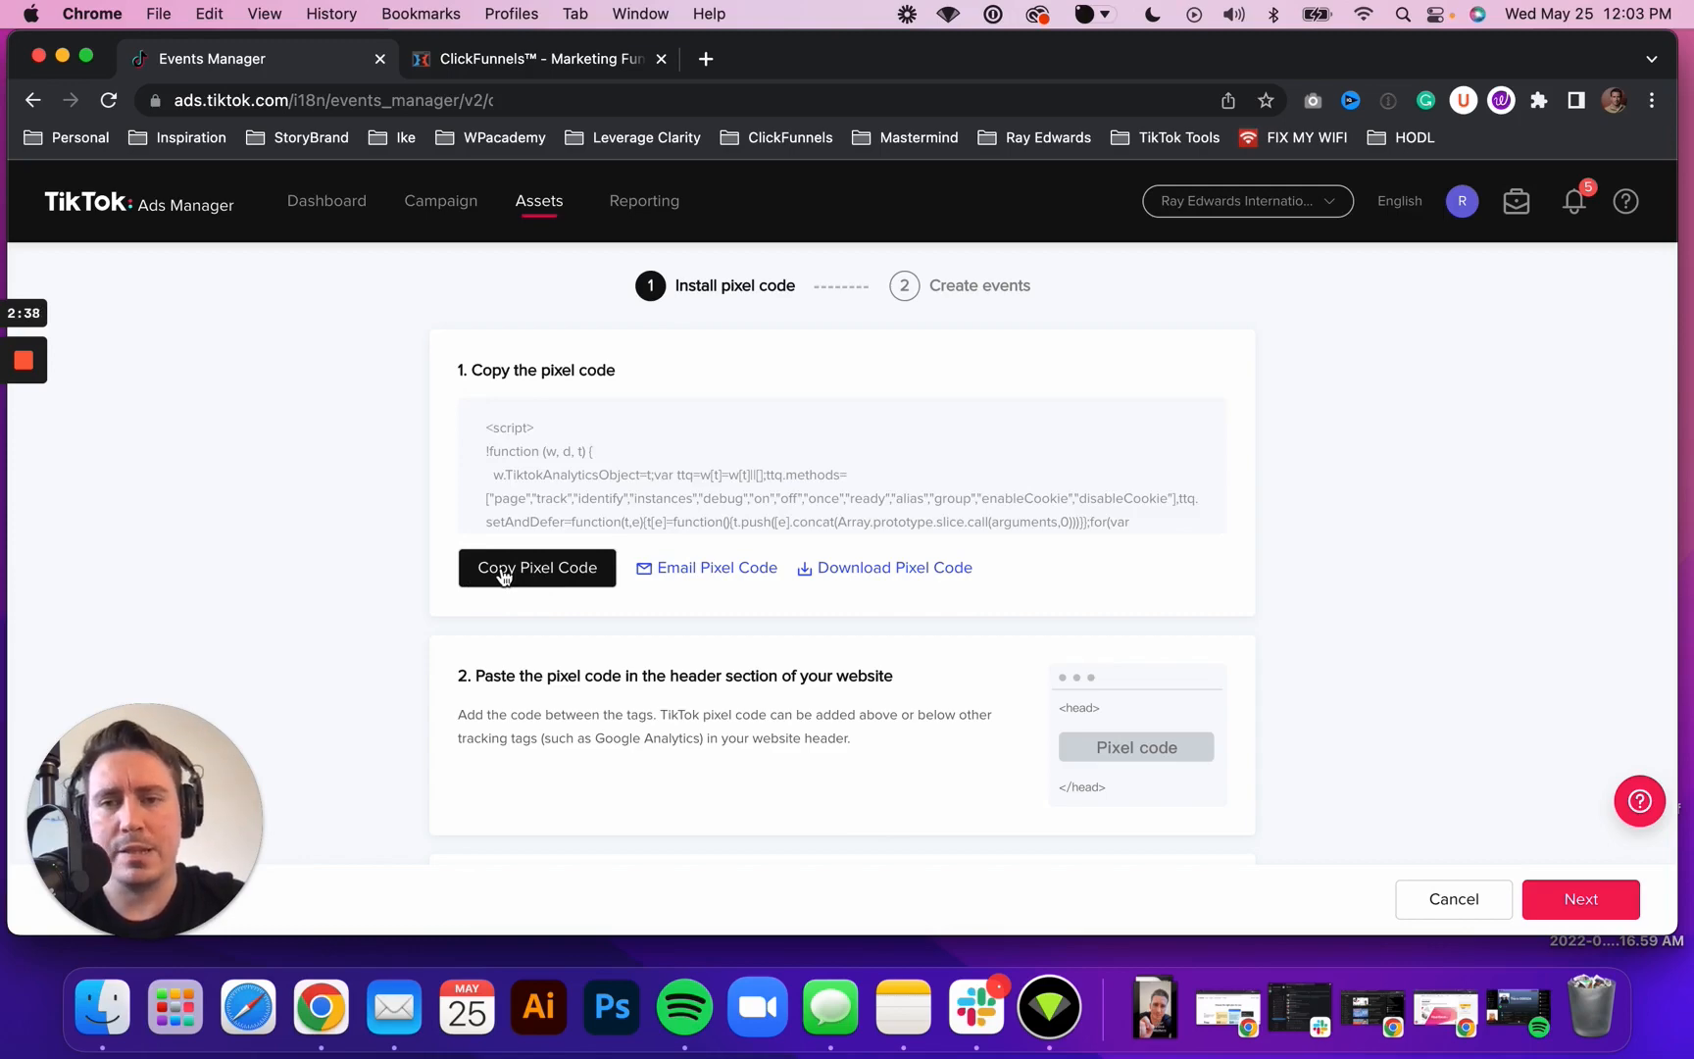
Copy the pixel code and switch to ClickFunnels to open the settings of the Tiny Offer - Inbox47 funnel
left_click(537, 571)
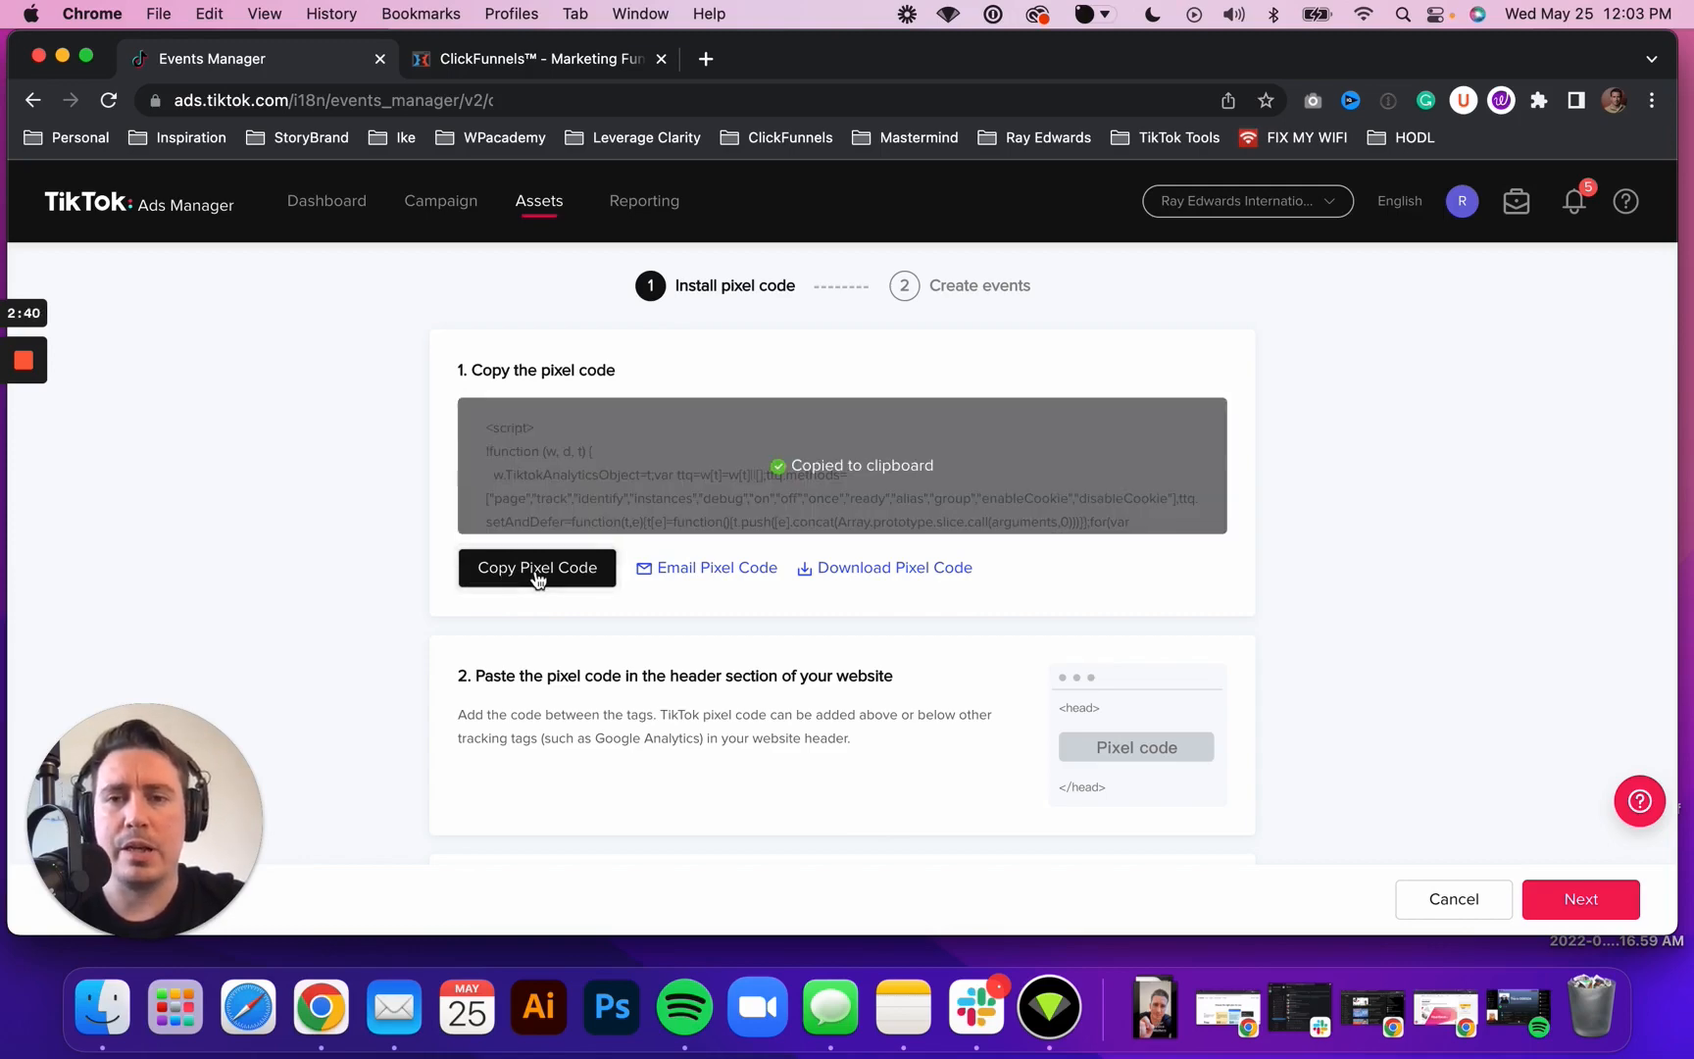
left_click(538, 61)
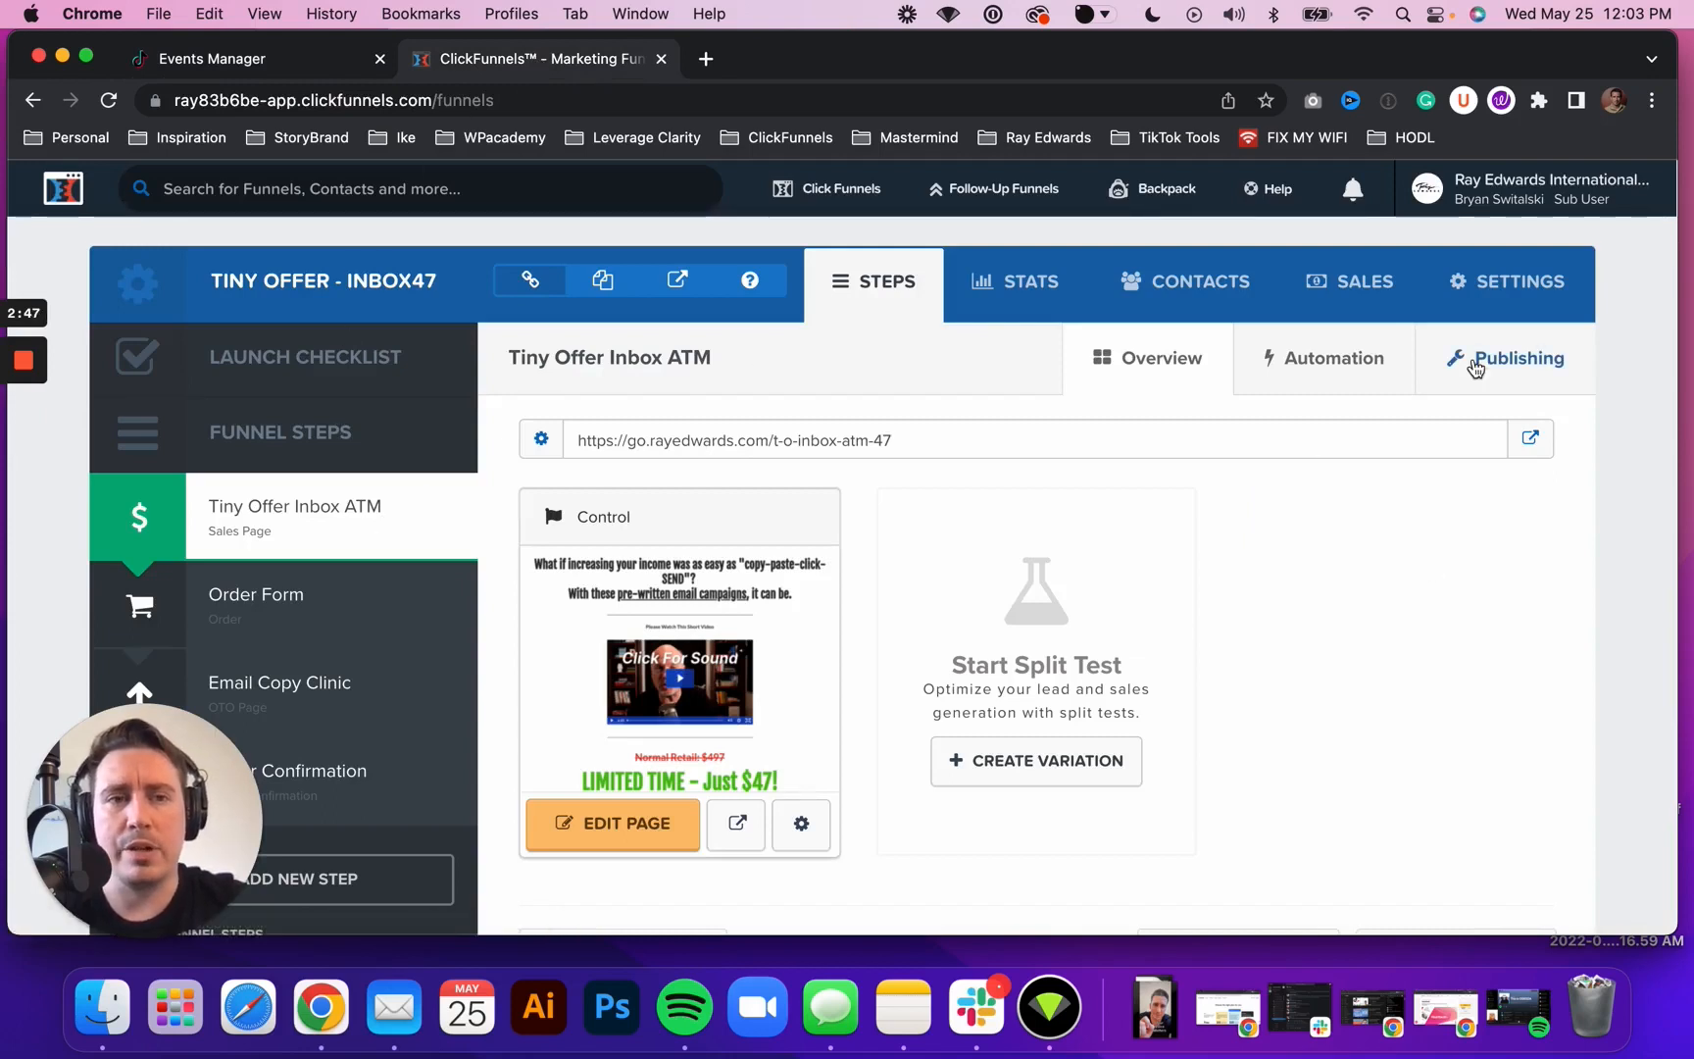
left_click(1488, 302)
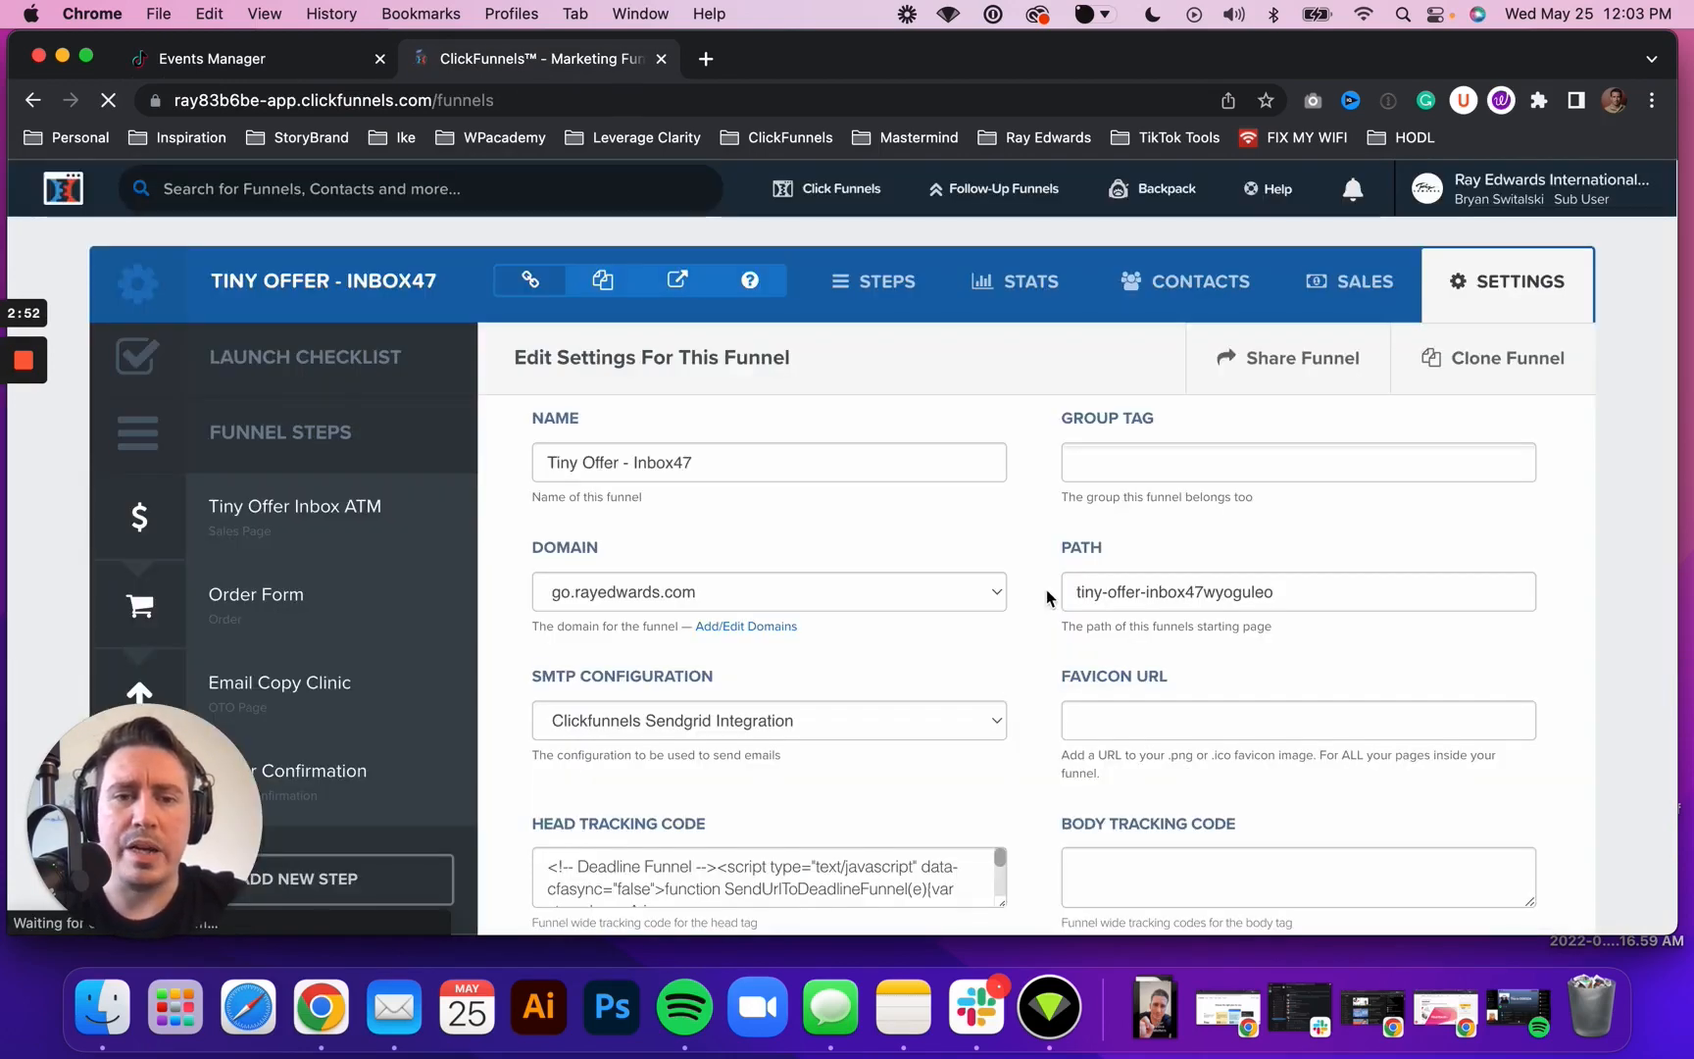
Paste the copied pixel code below the existing scripts in the funnel's head tracking code and save the settings
scroll(1047, 596, "down", 5)
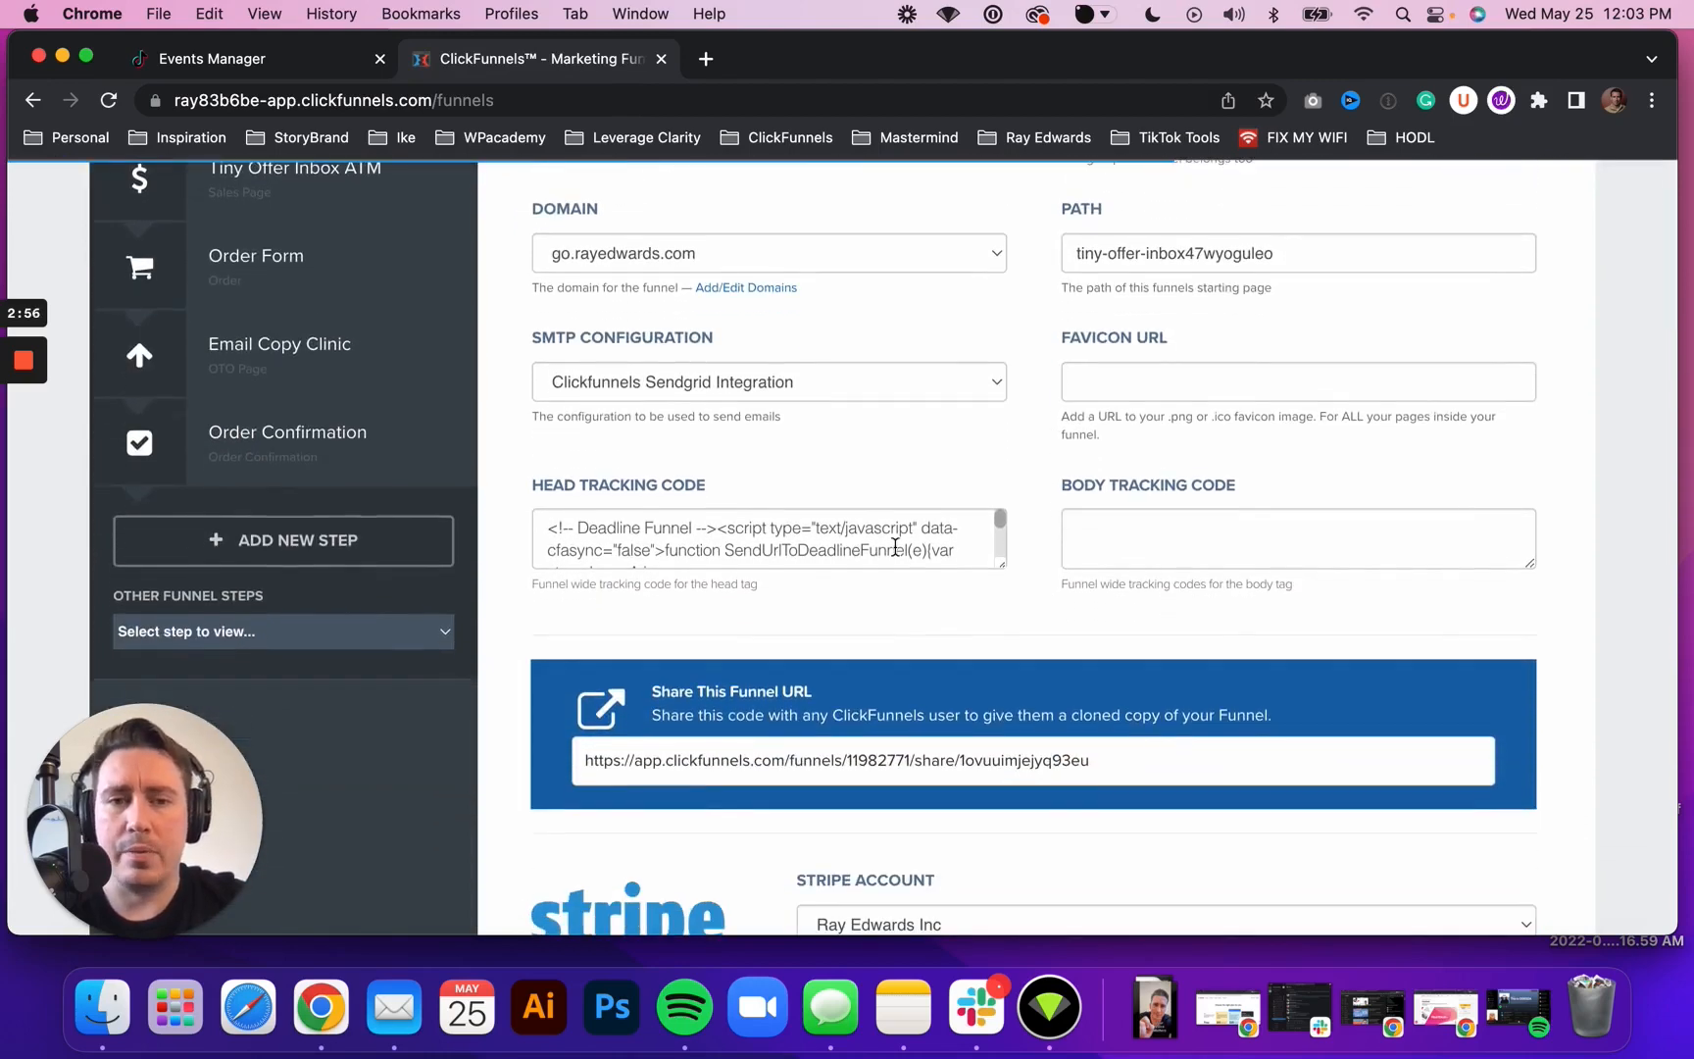
left_click_drag(1000, 564, 1025, 781)
scroll(918, 702, "down", 10)
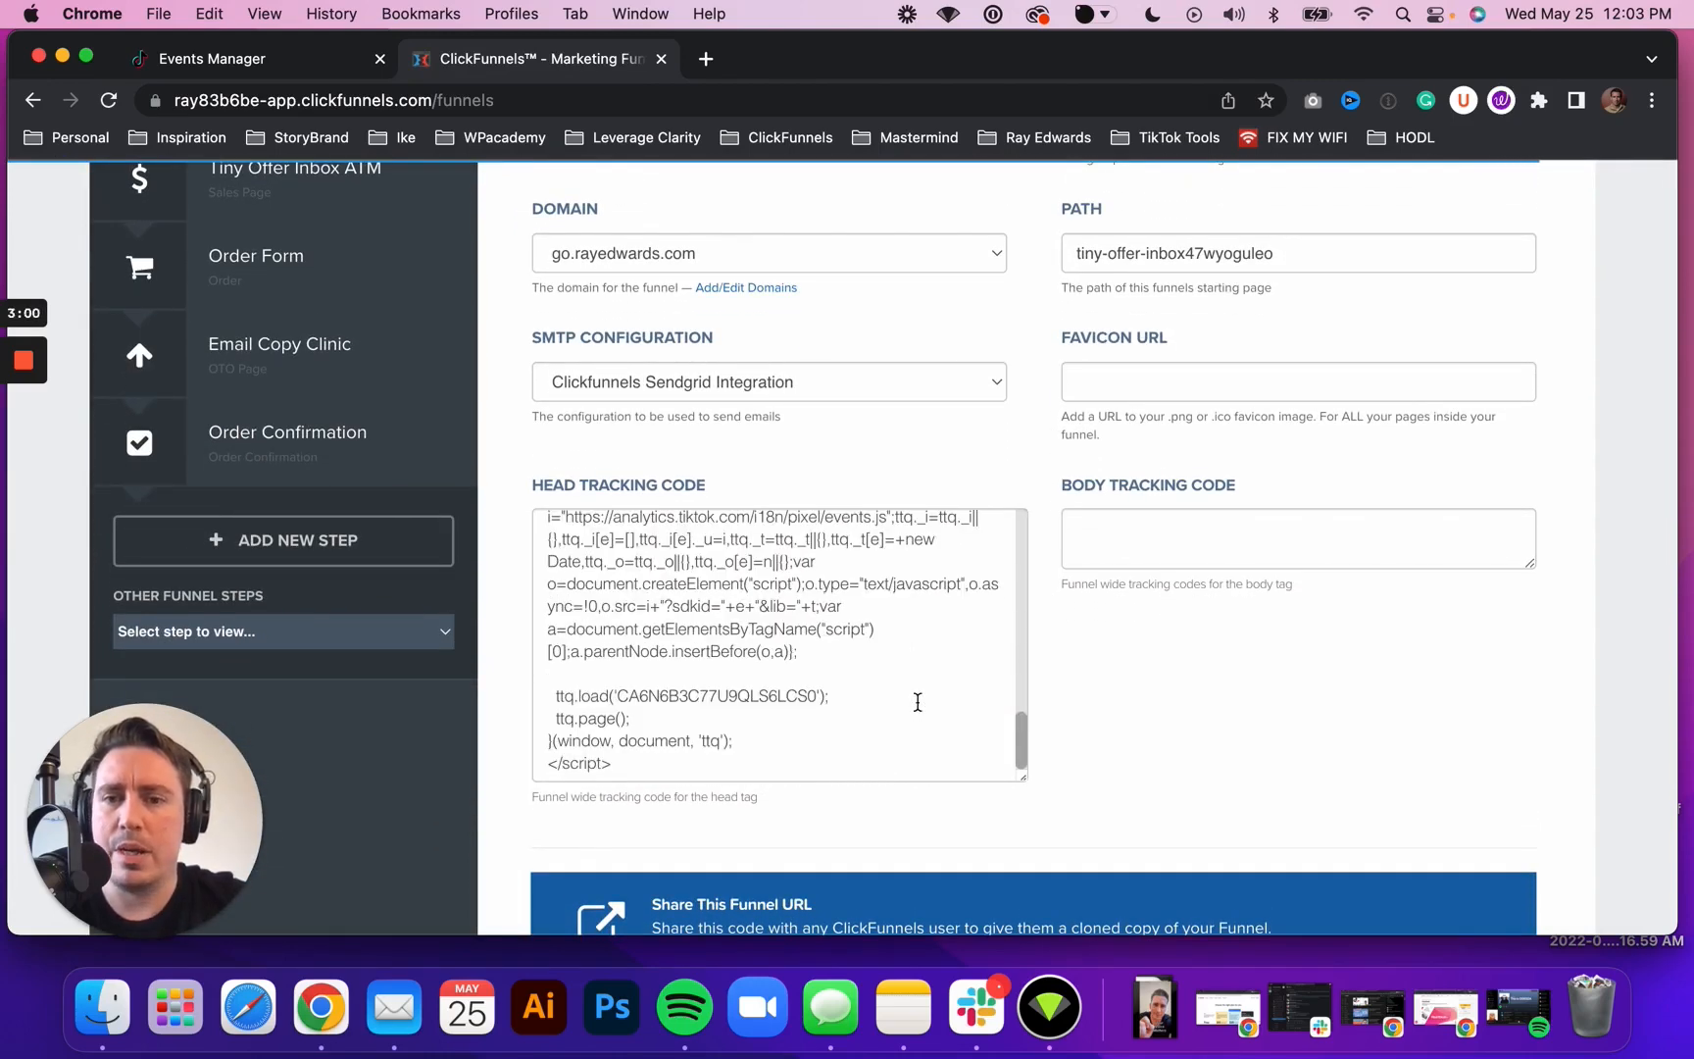
left_click(682, 765)
key("Return")
key("Return")
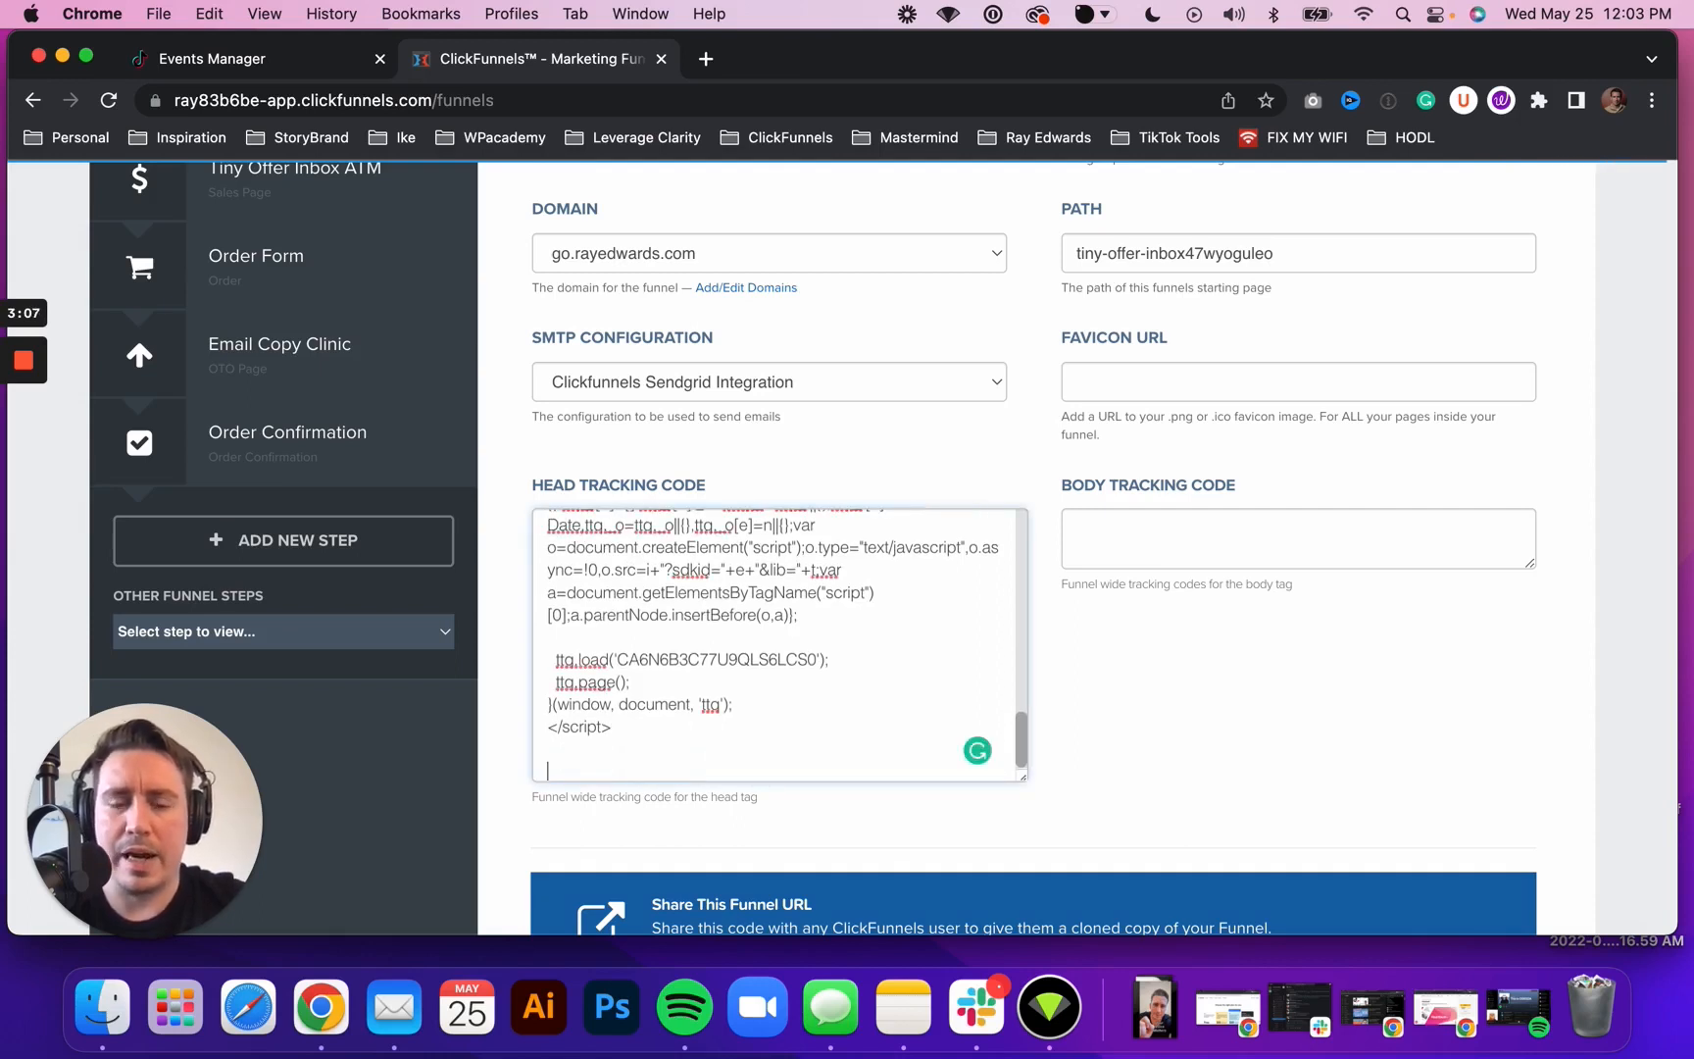
key("super+v")
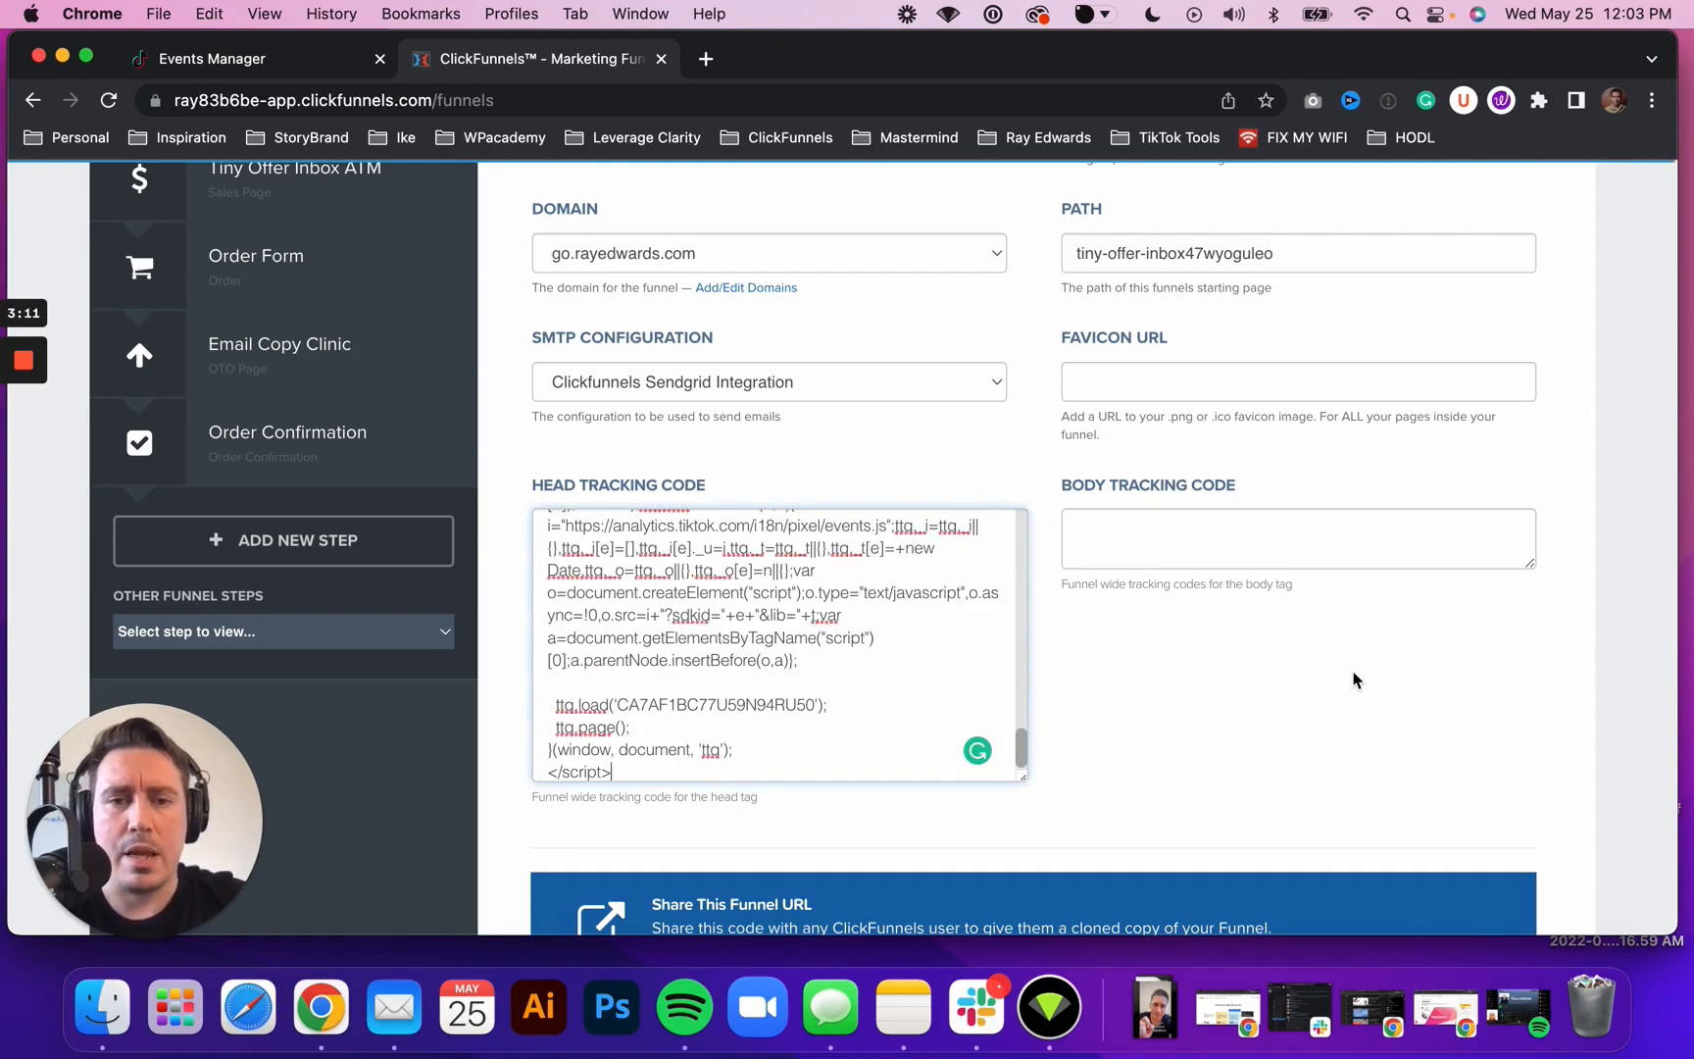
scroll(1353, 680, "down", 20)
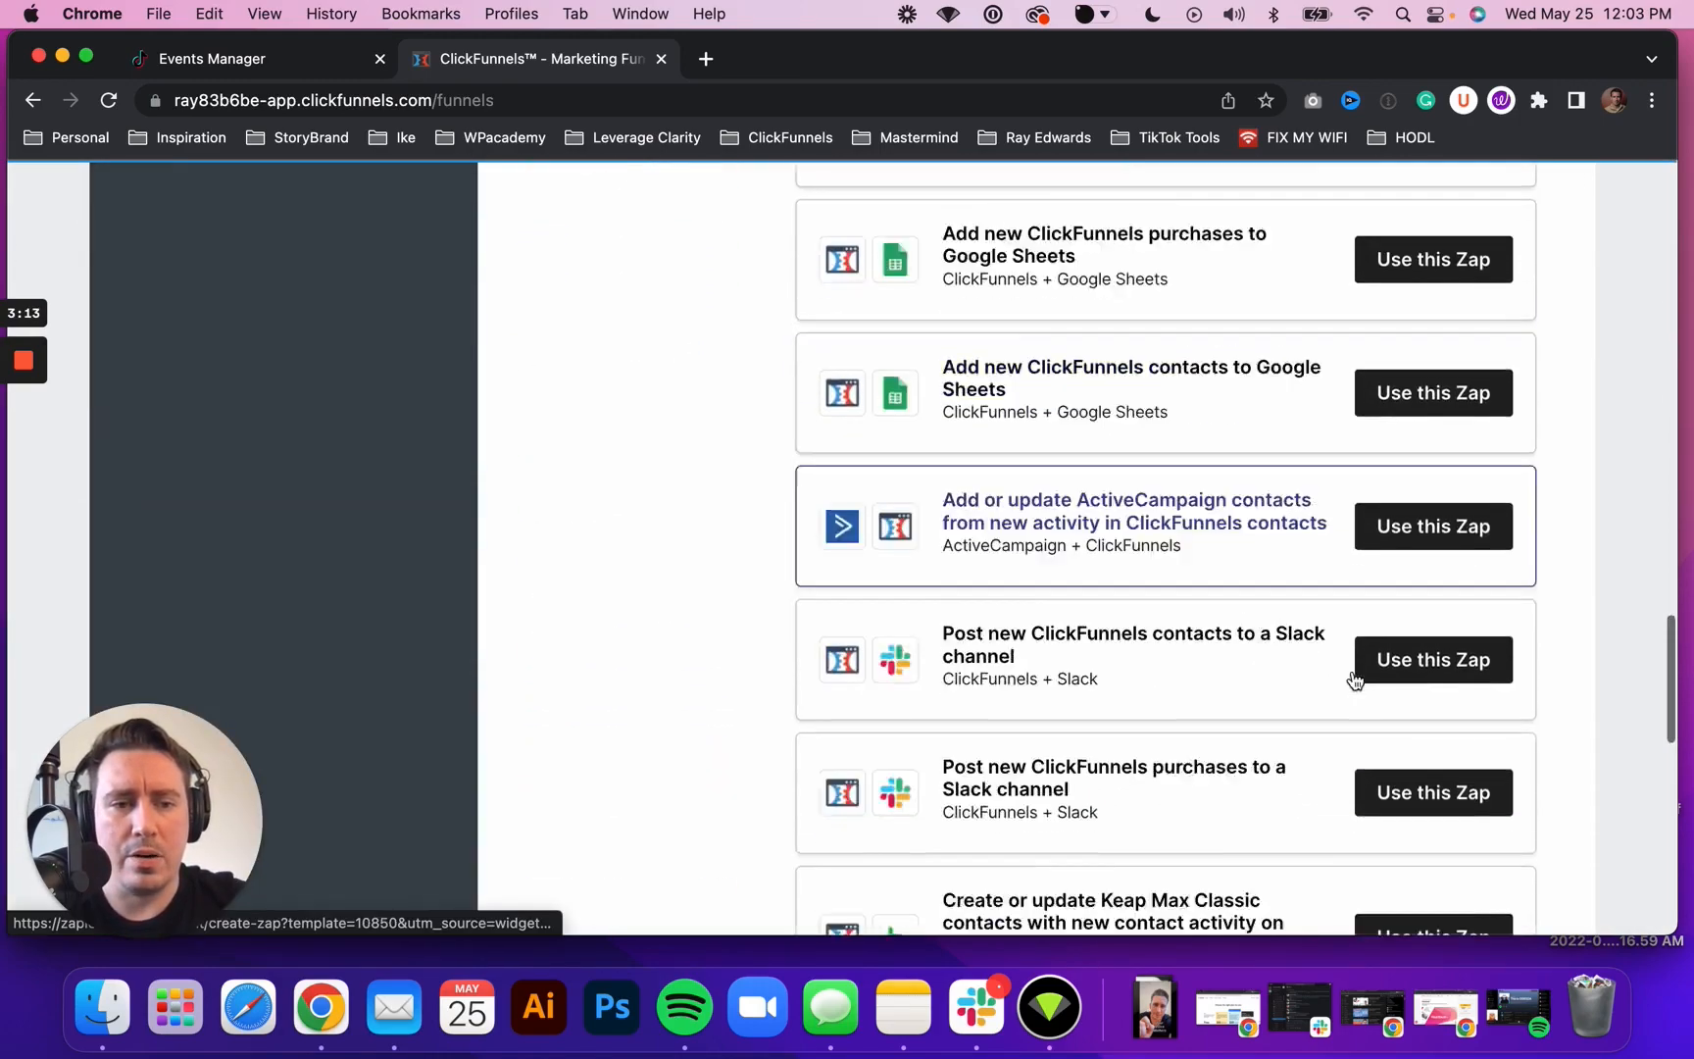
scroll(1354, 679, "down", 10)
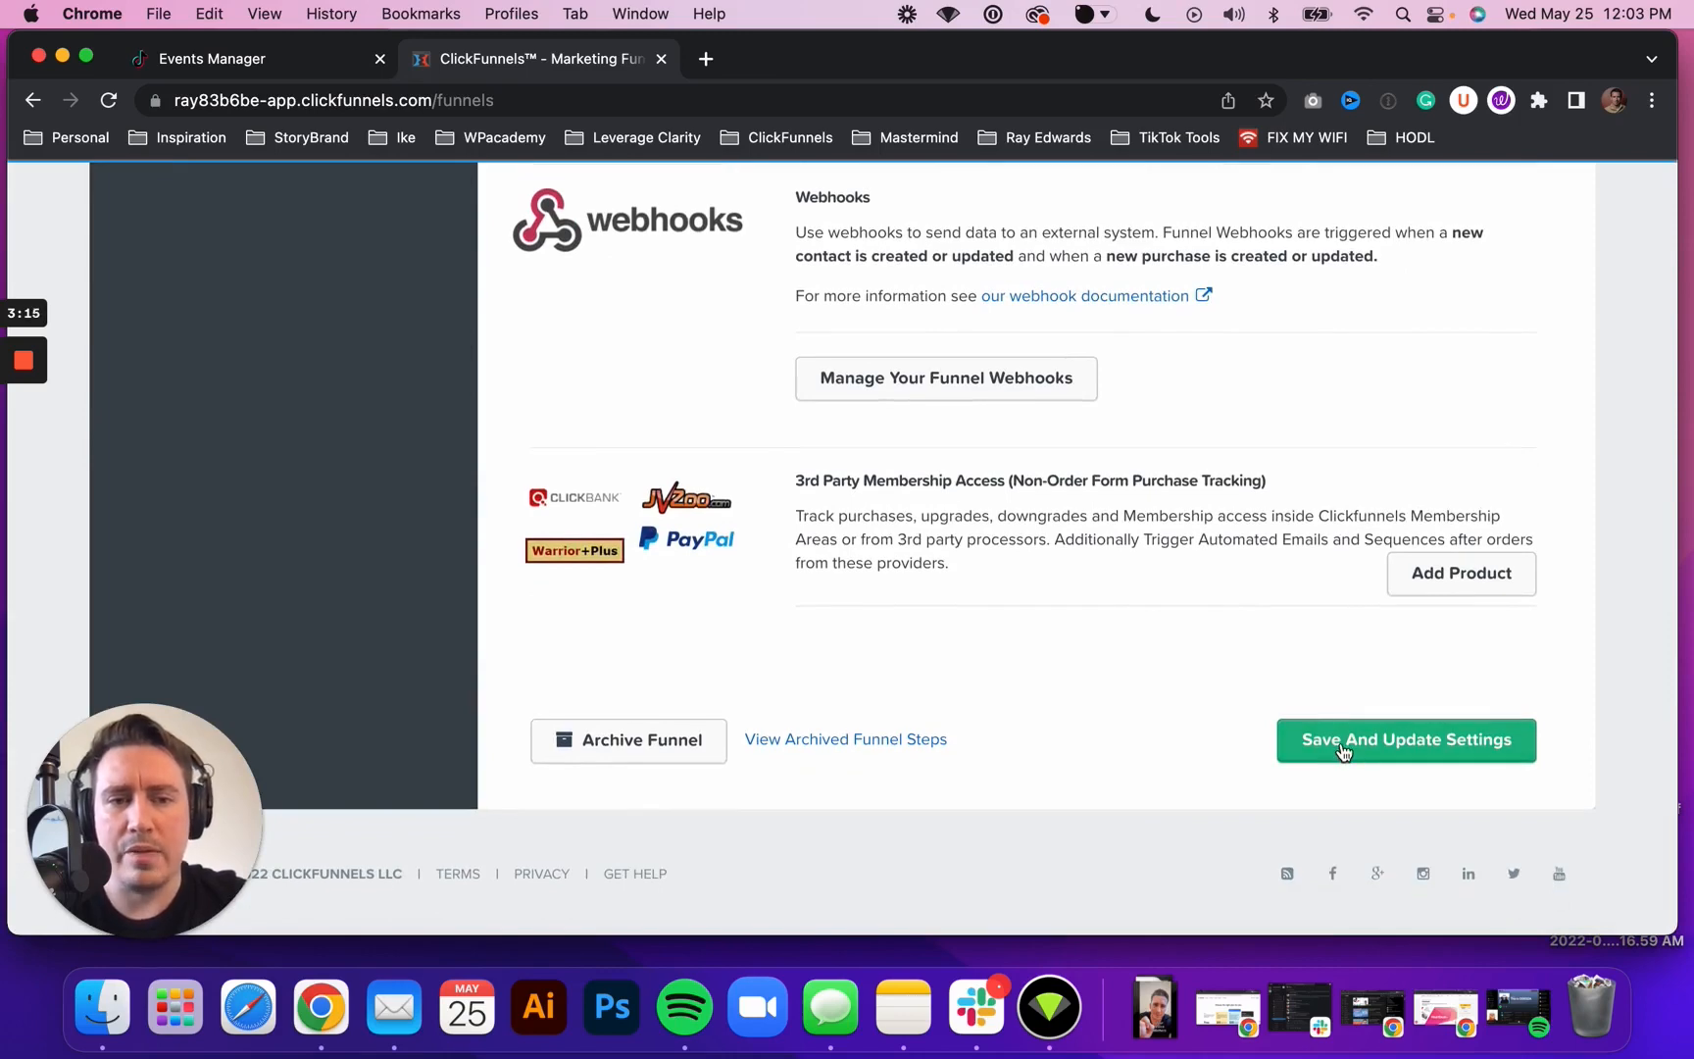
left_click(1344, 741)
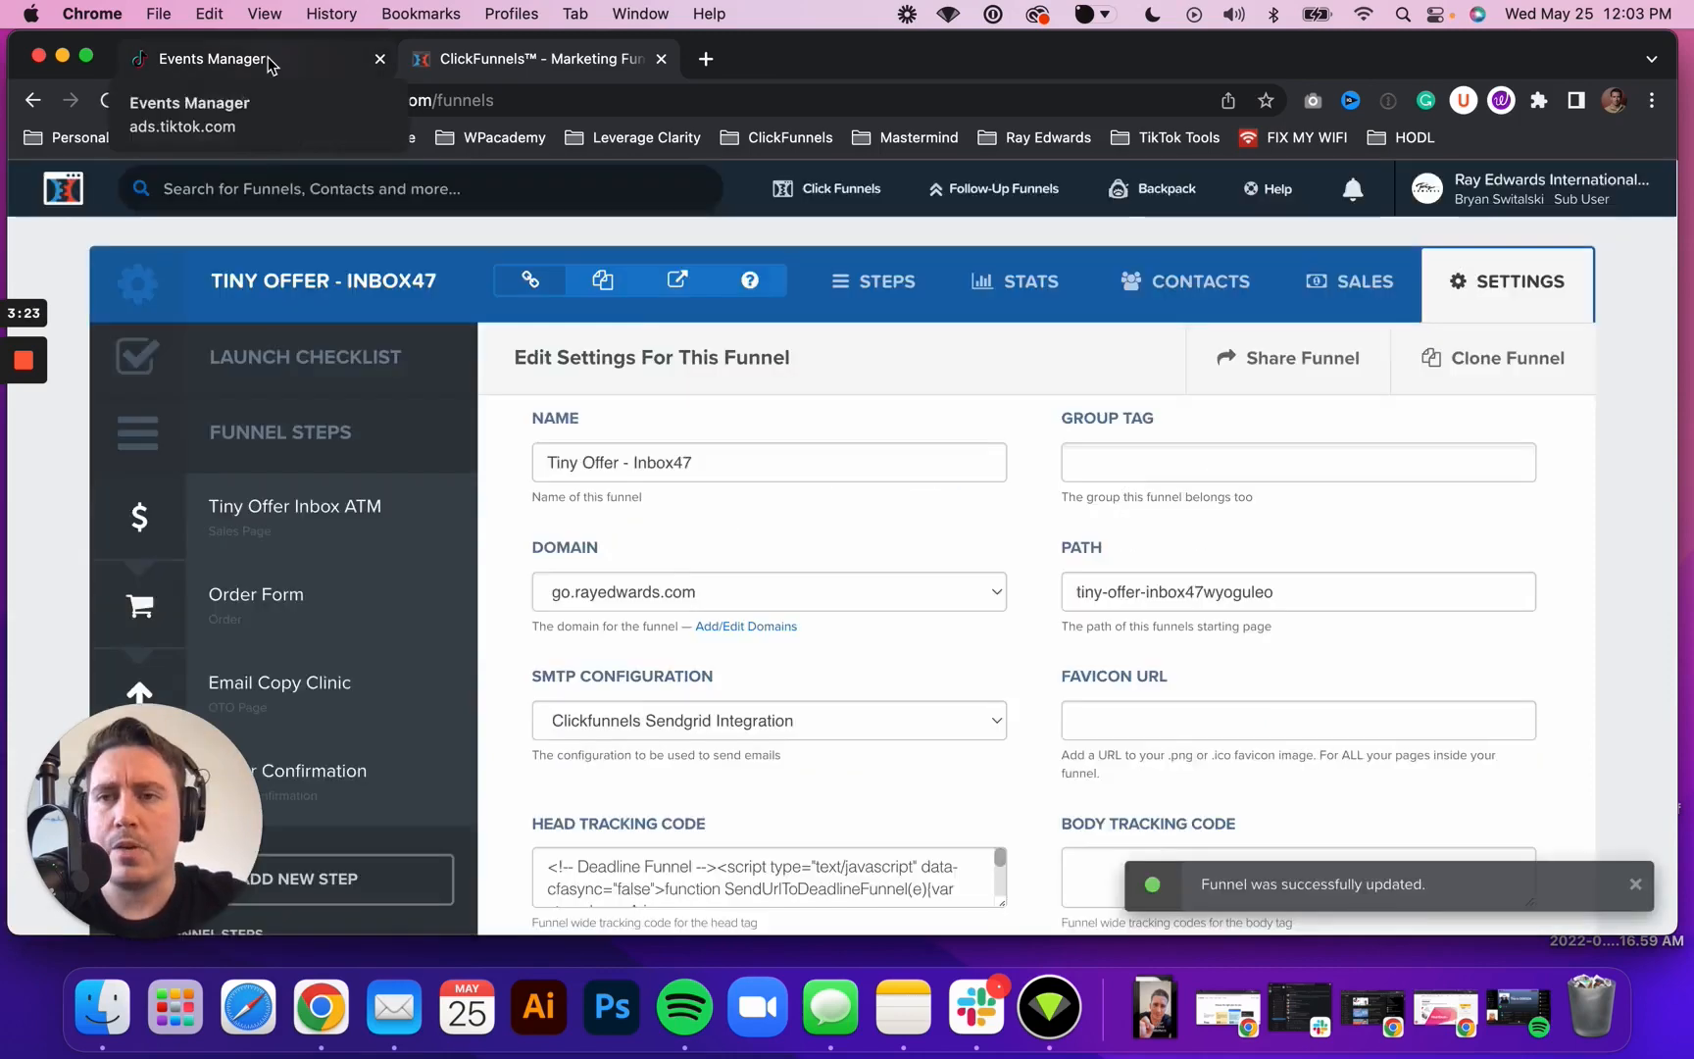
Switch back to TikTok Events Manager and advance the pixel setup from code installation to event creation
left_click(266, 58)
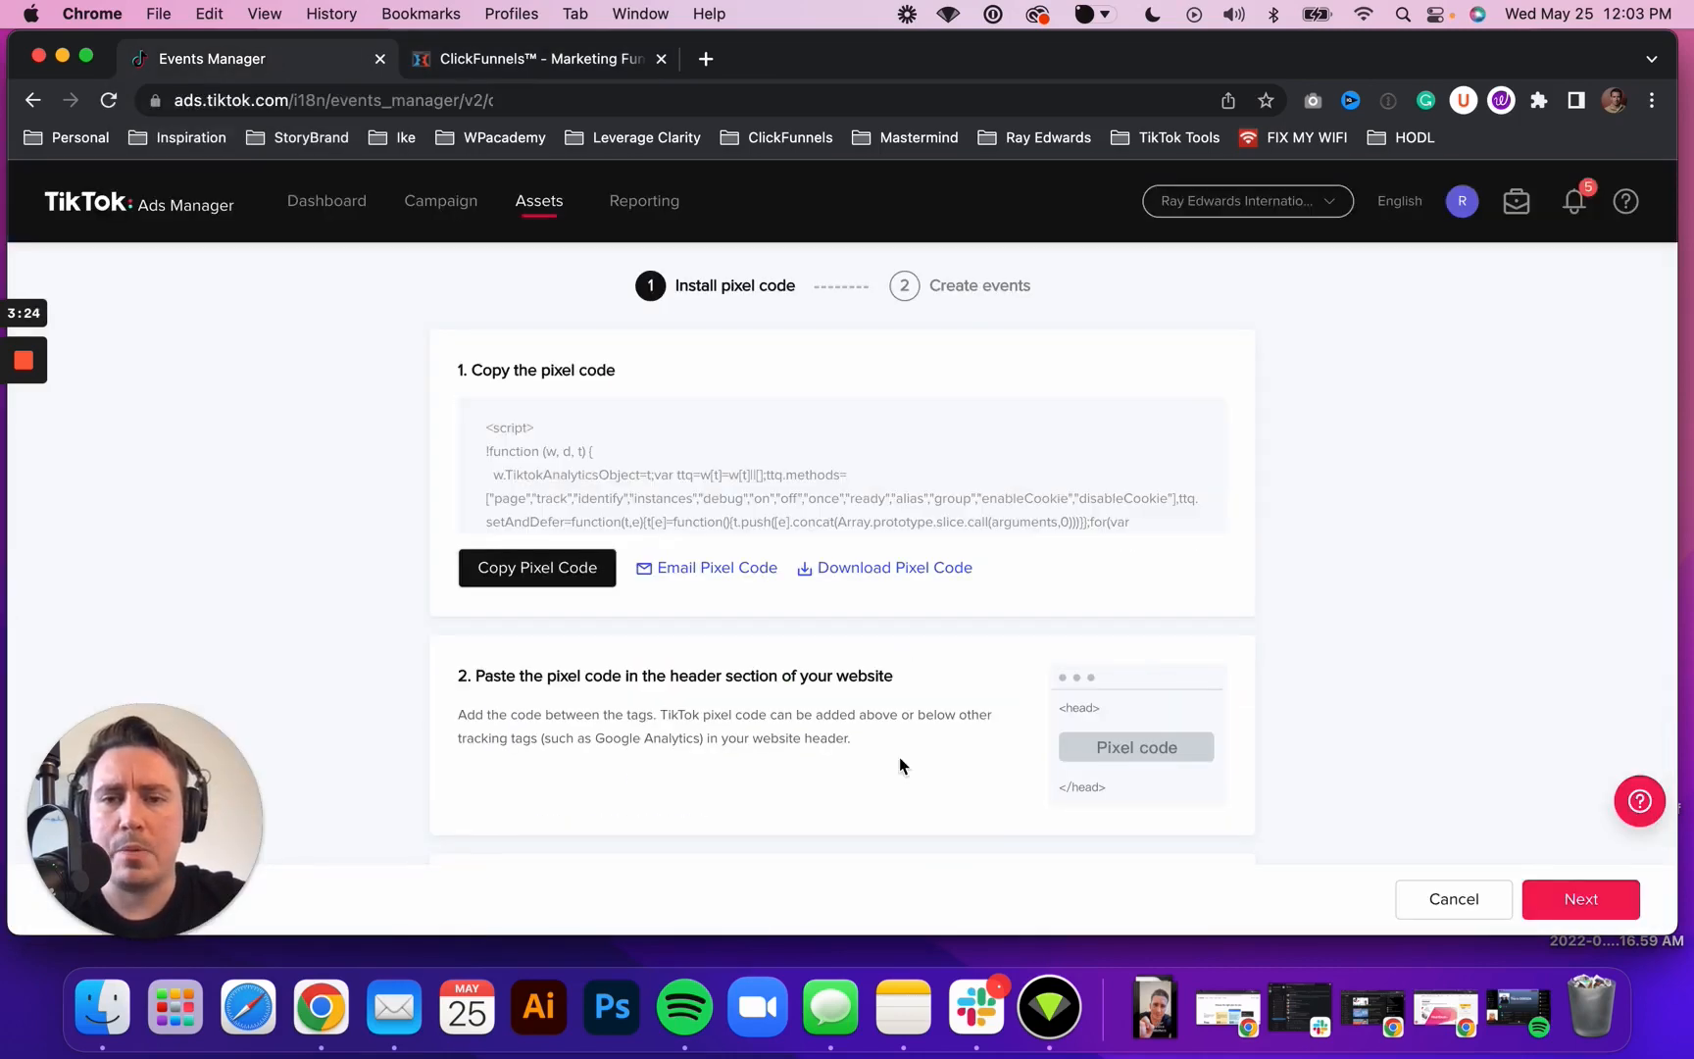
scroll(899, 760, "down", 3)
scroll(902, 686, "down", 4)
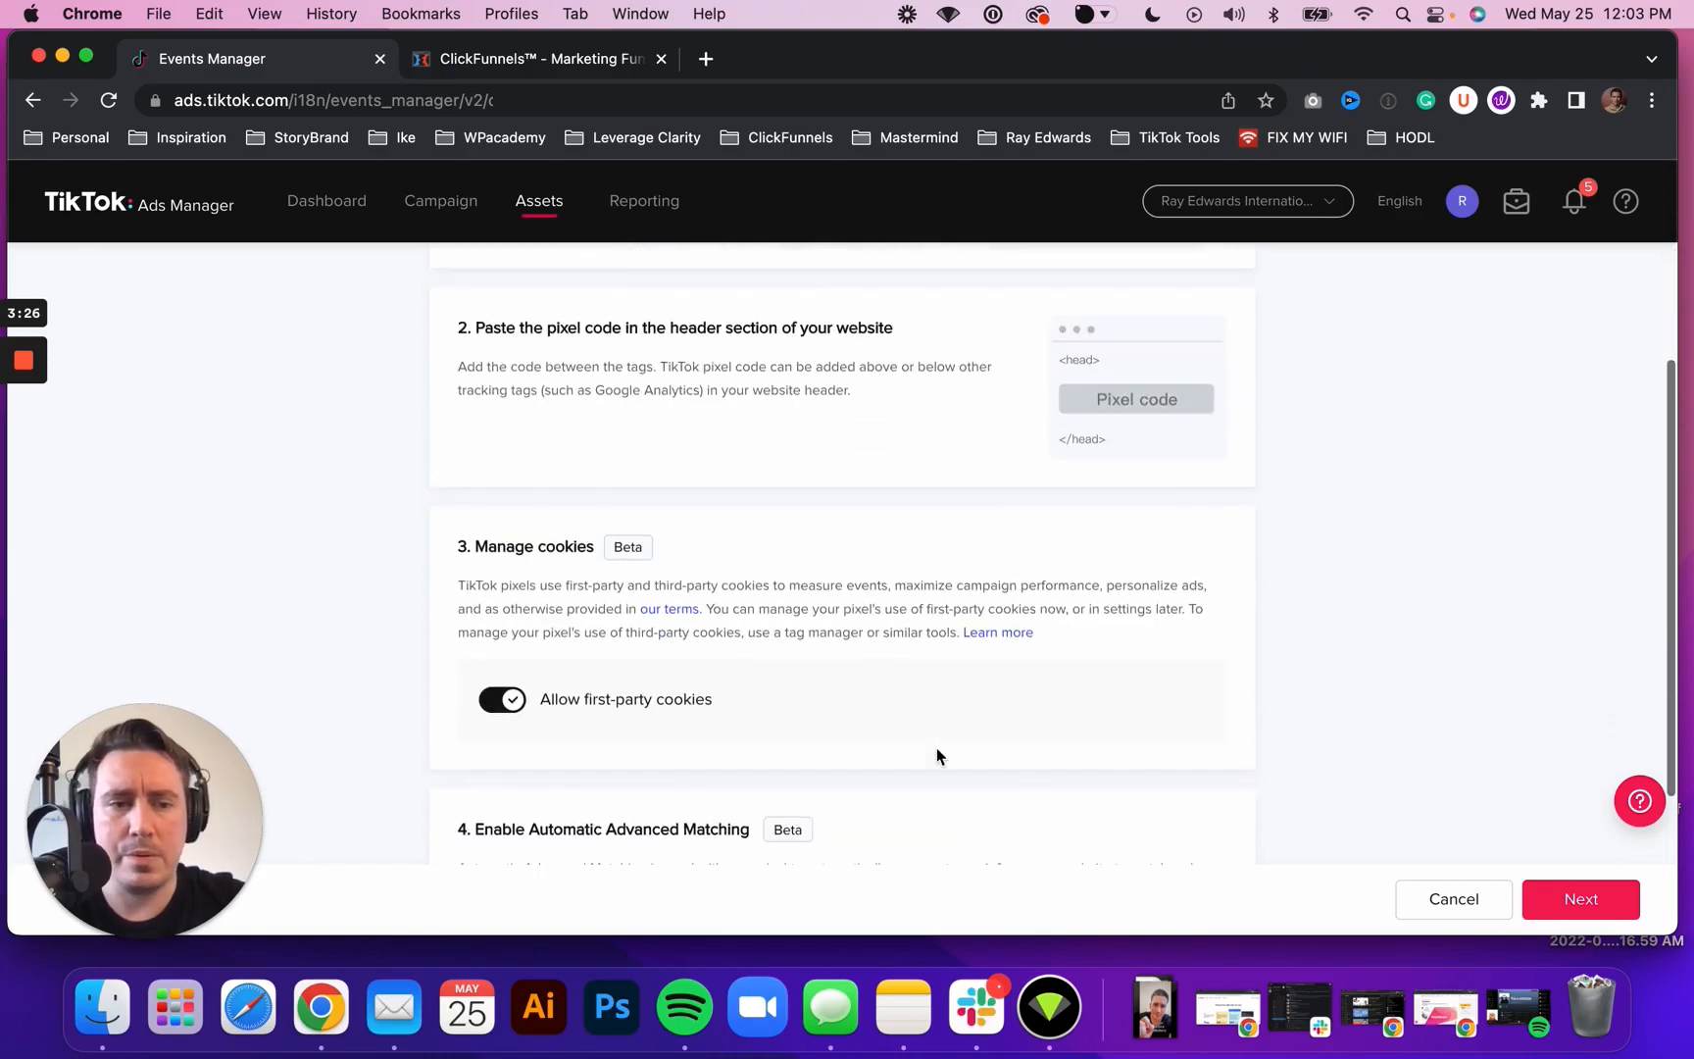
scroll(1146, 794, "down", 3)
scroll(1146, 792, "down", 2)
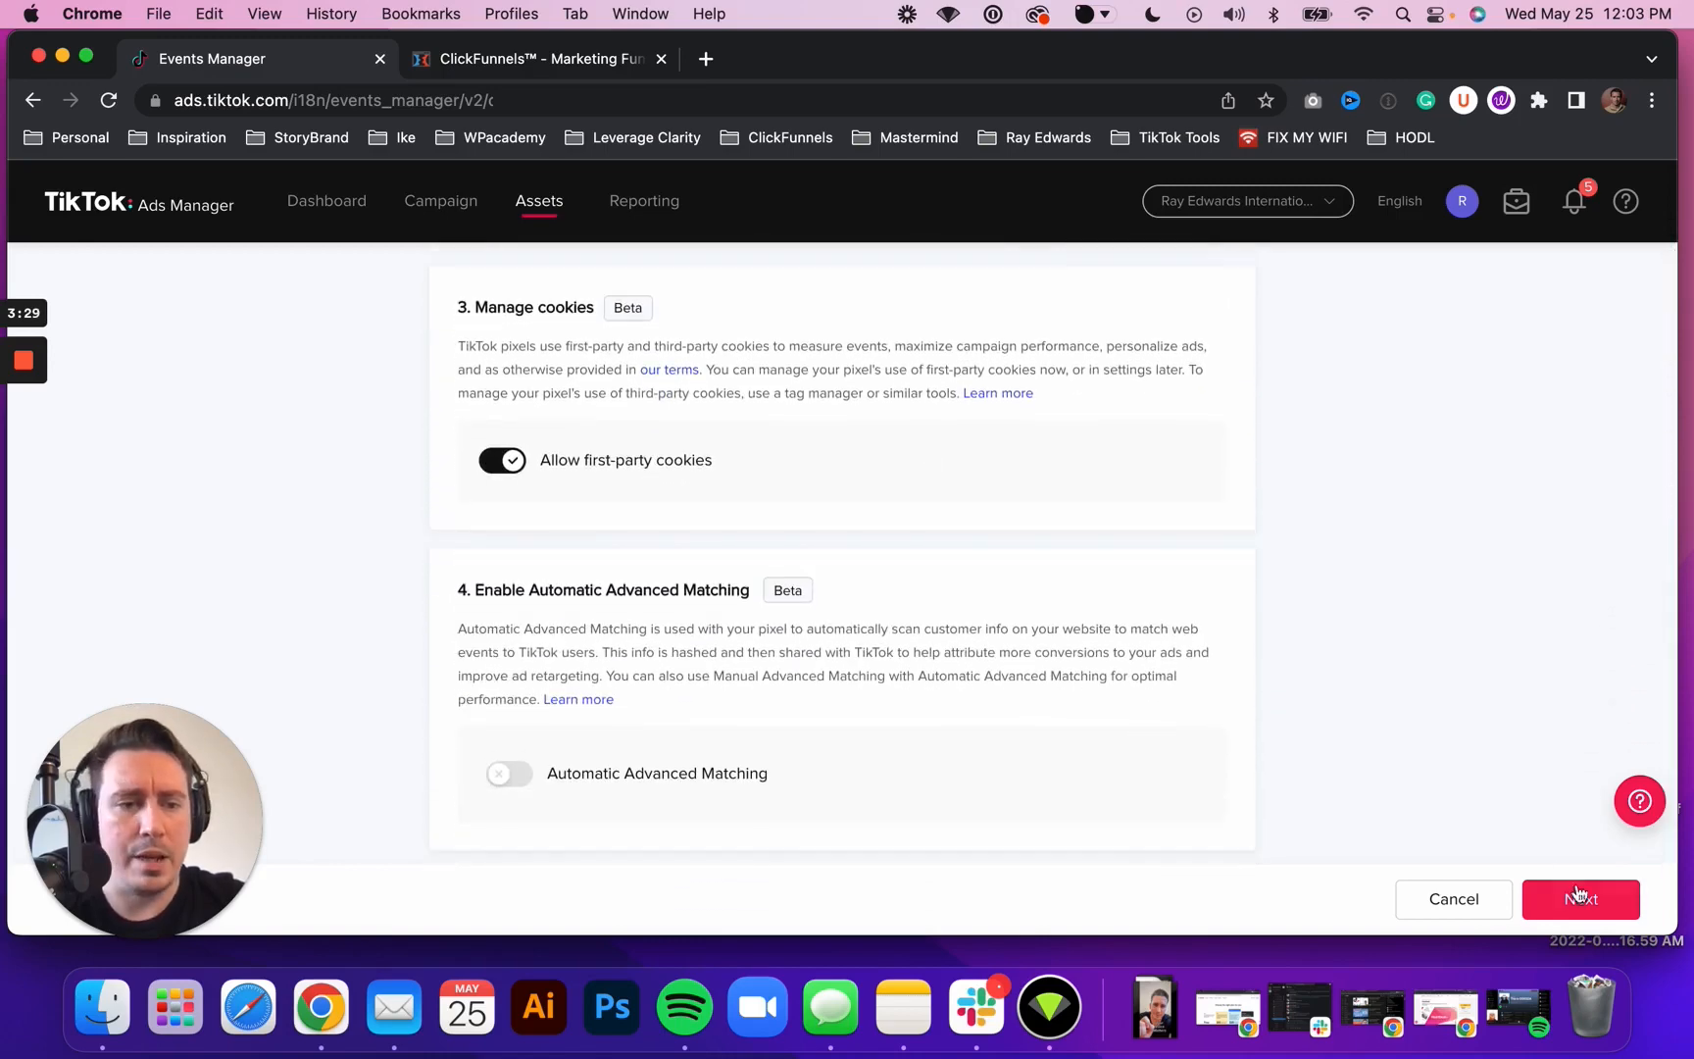
left_click(1591, 910)
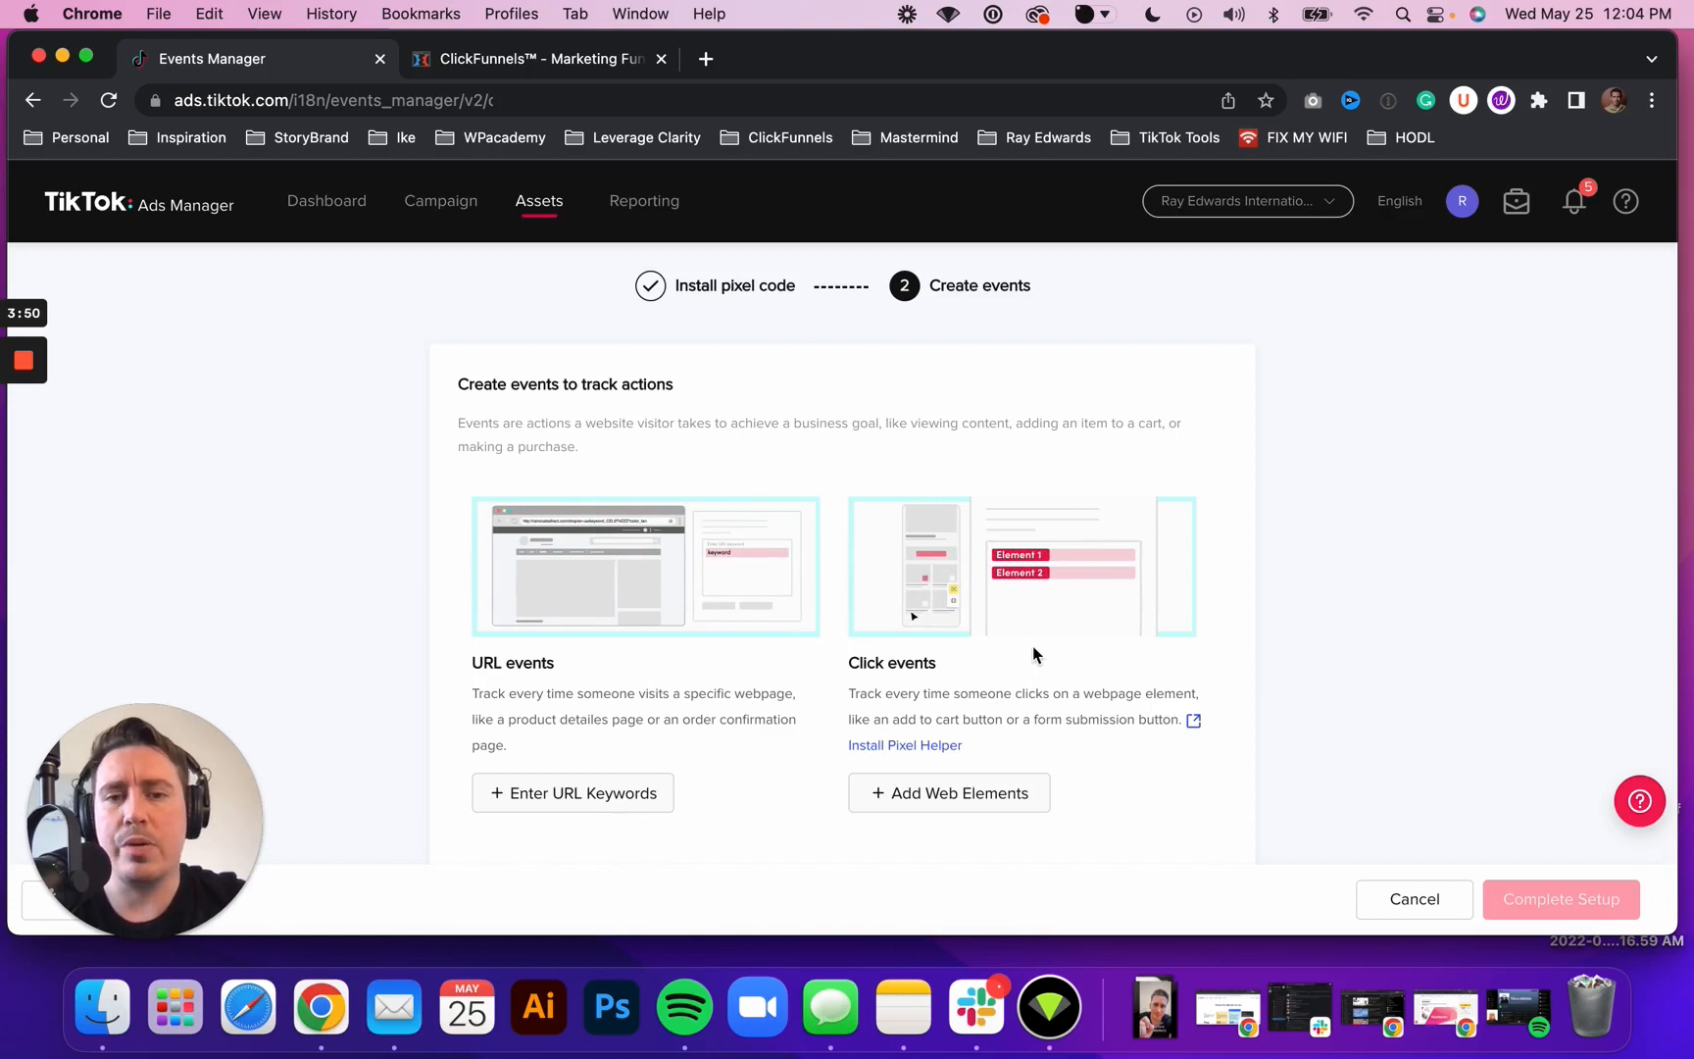
Add a URL keyword event and set its event type to View Content
scroll(520, 568, "down", 3)
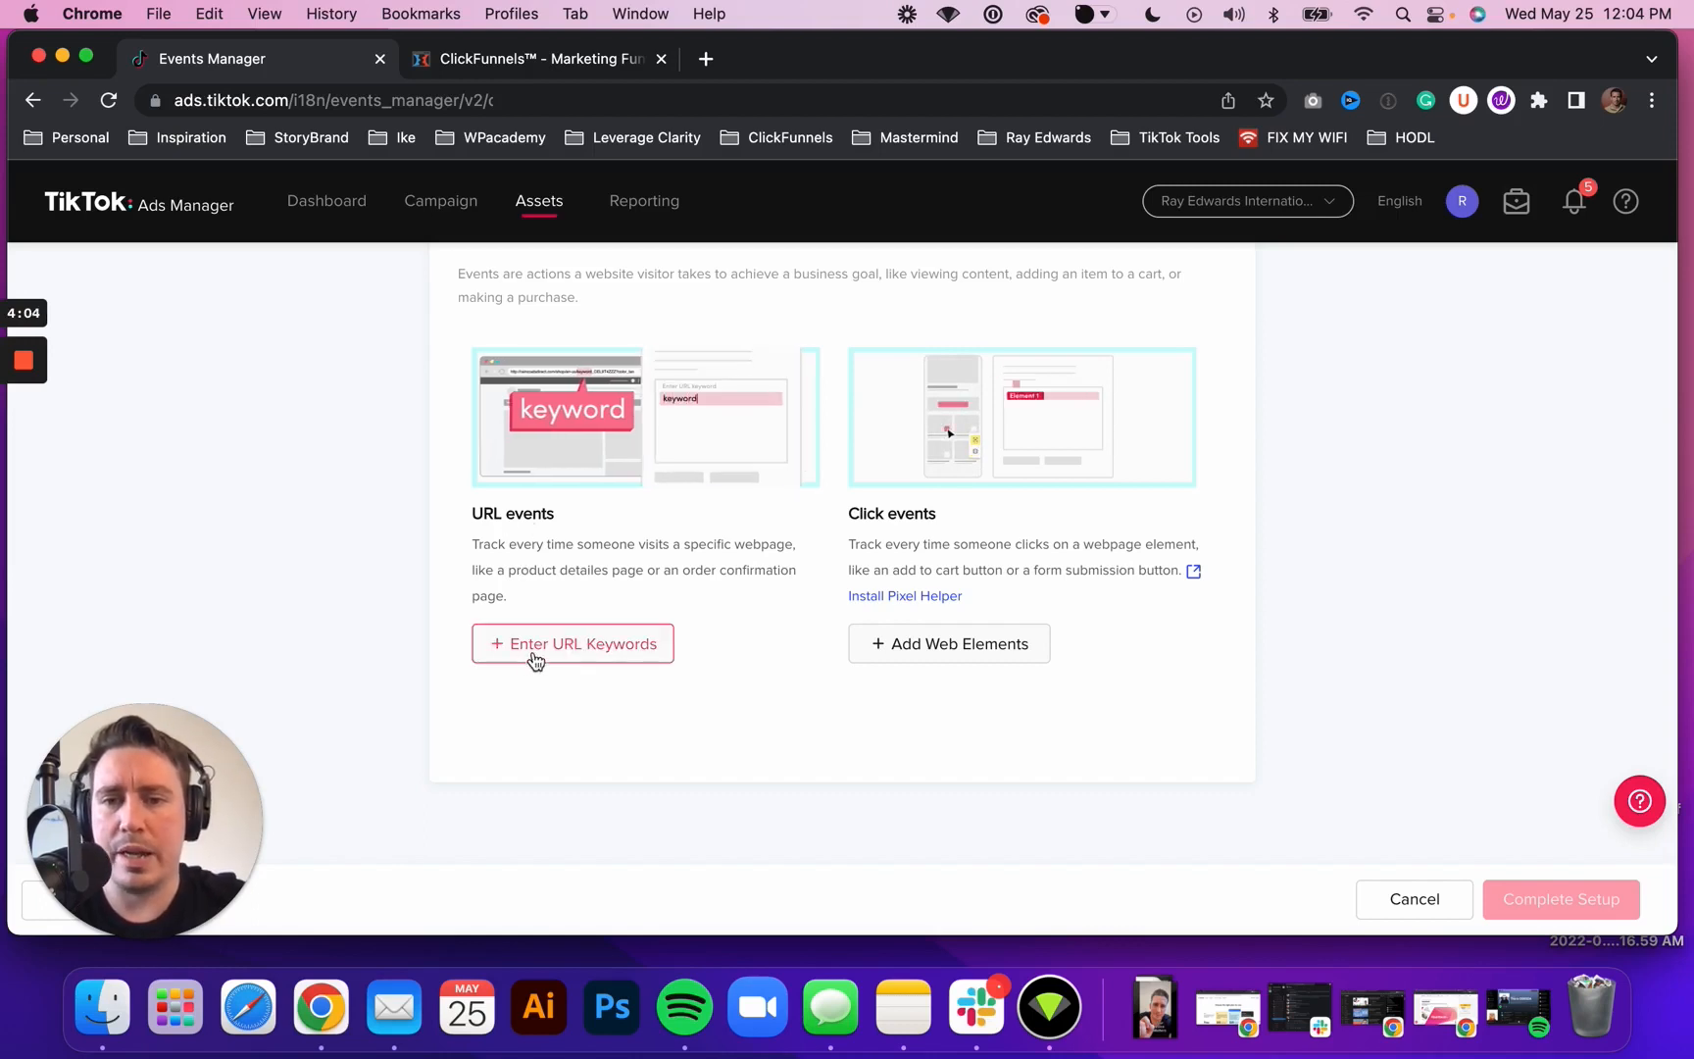
left_click(612, 651)
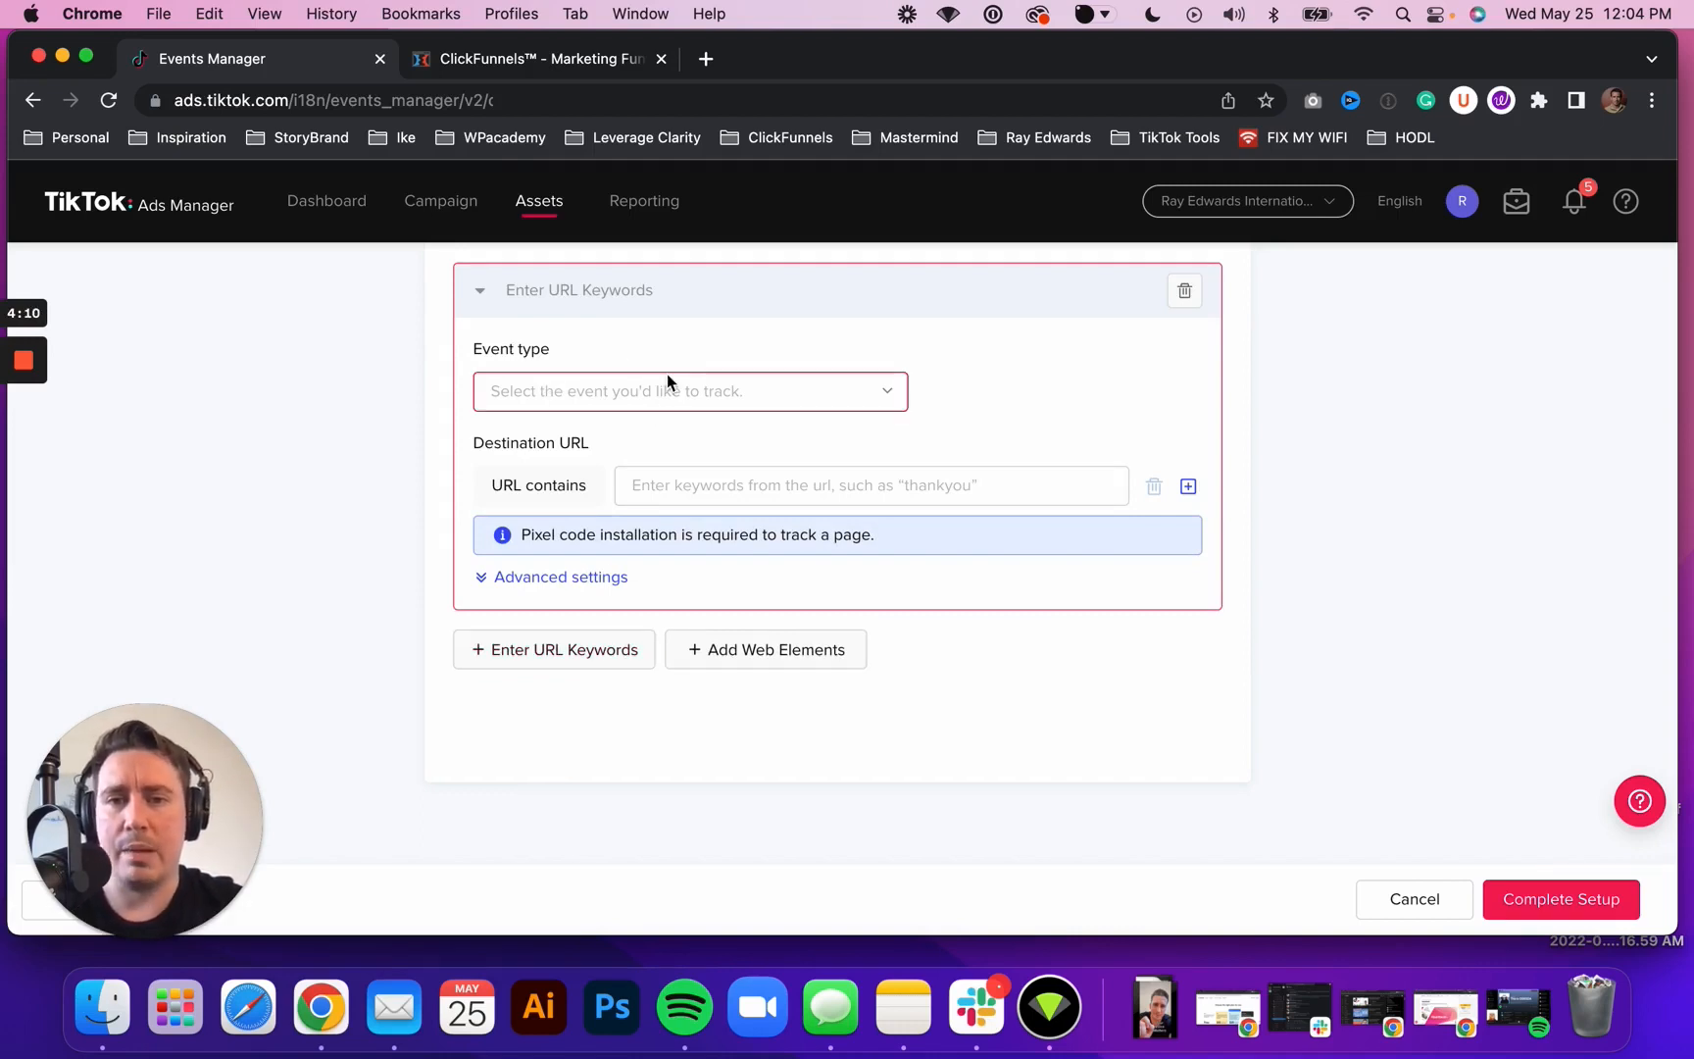
left_click(676, 397)
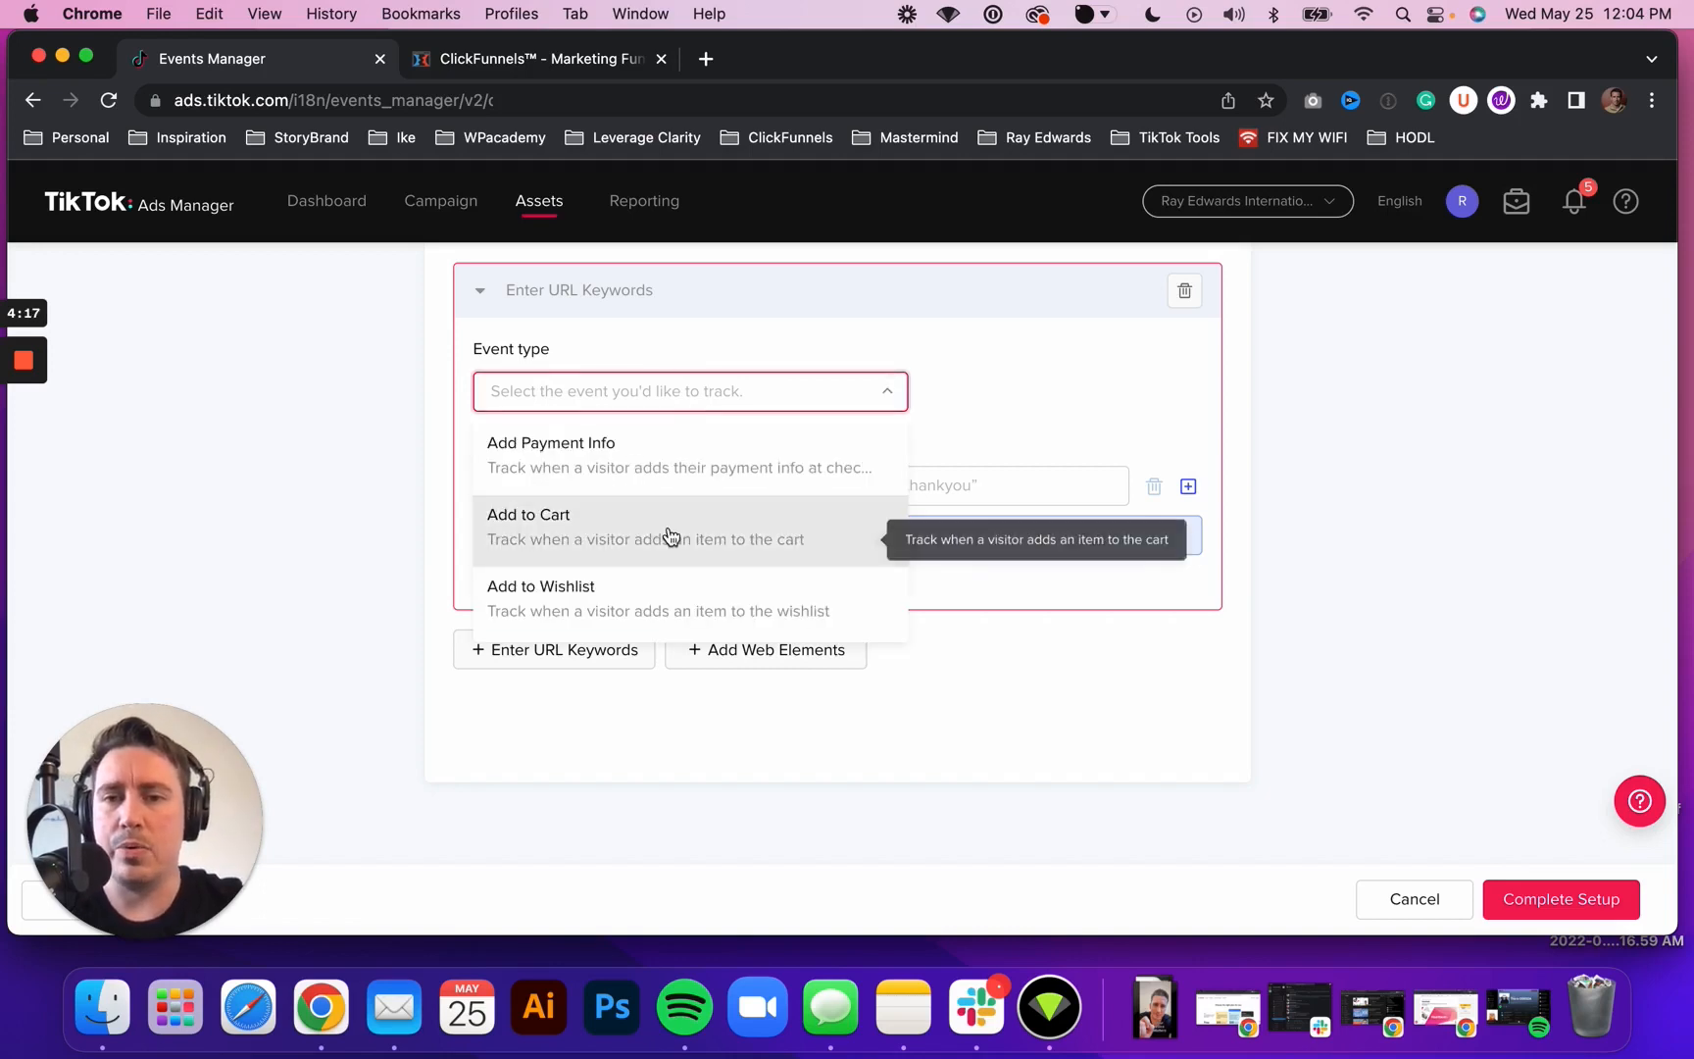
scroll(670, 534, "down", 5)
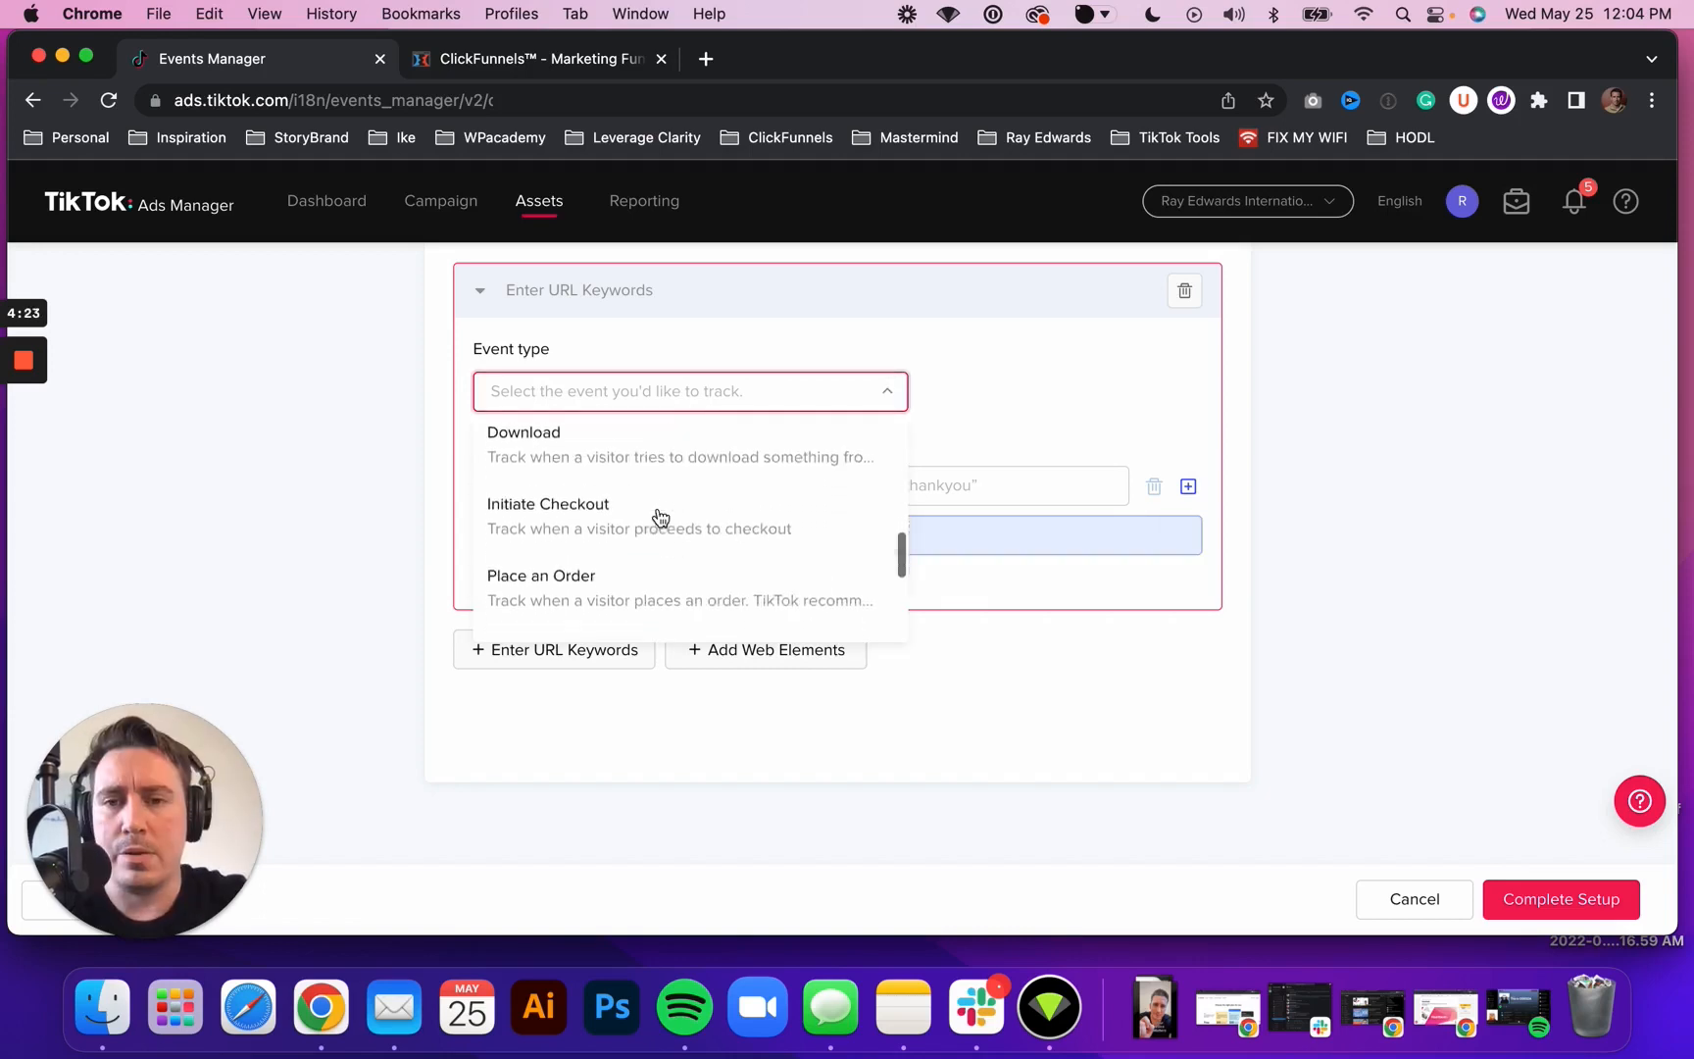
scroll(661, 519, "down", 2)
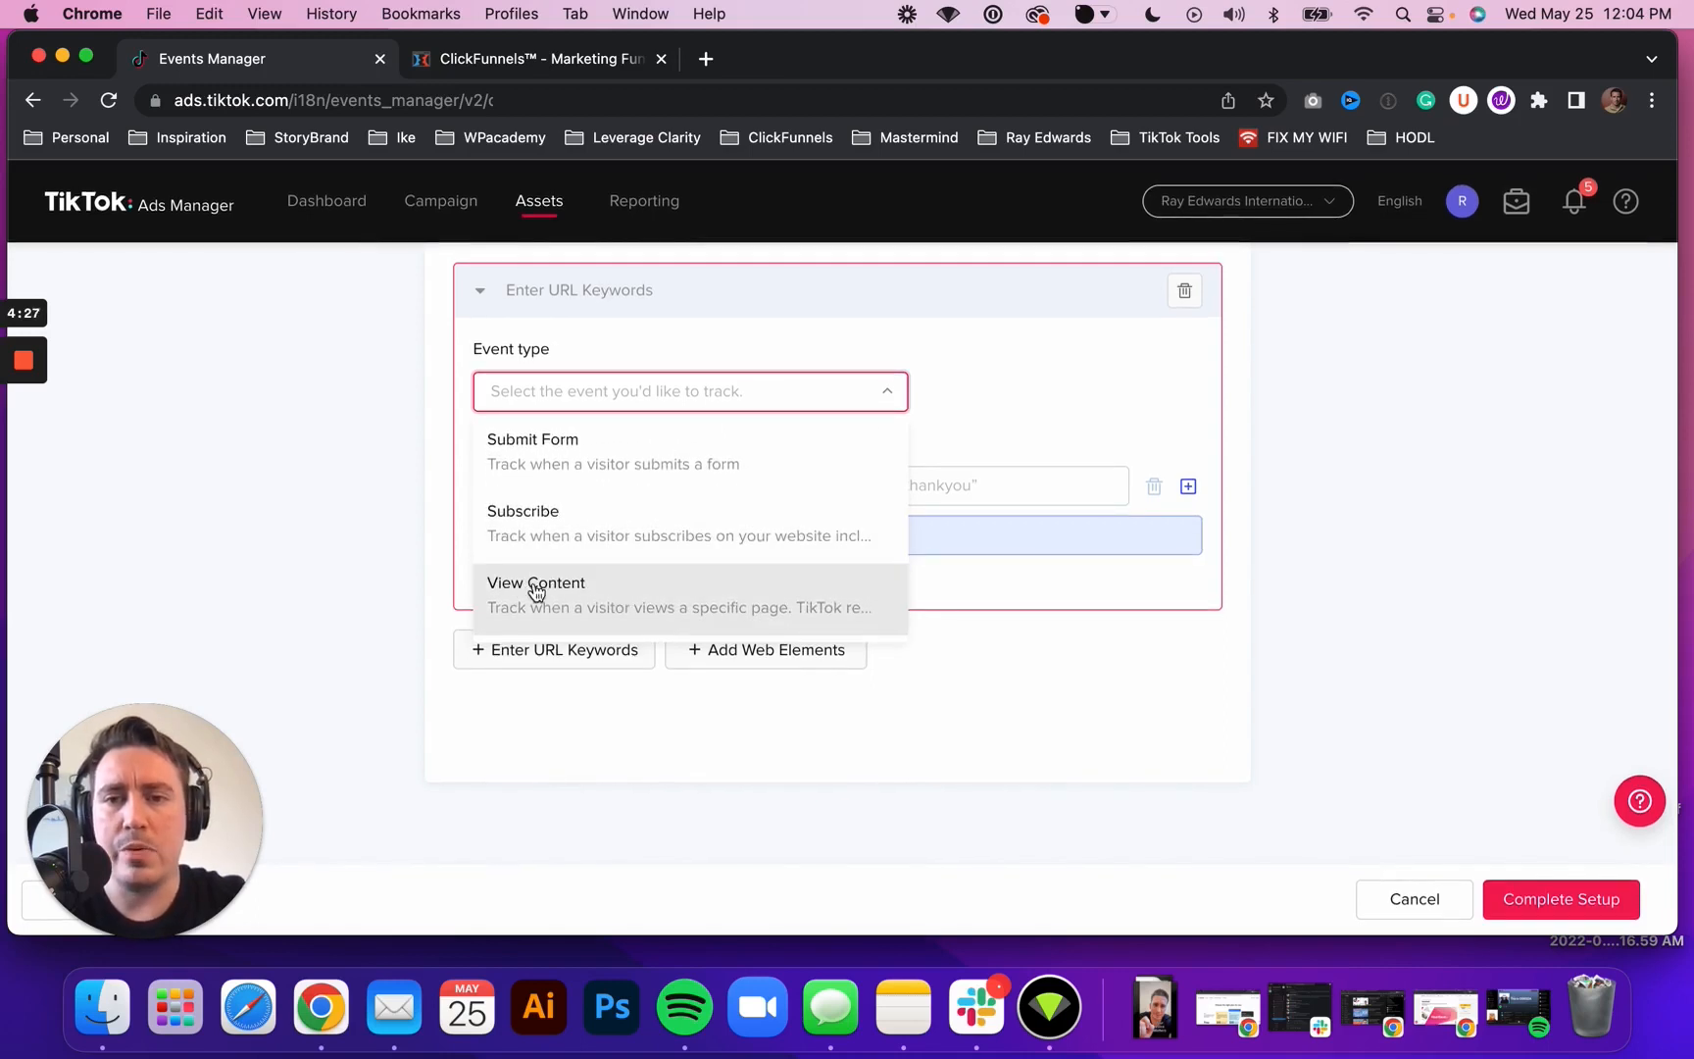
left_click(532, 589)
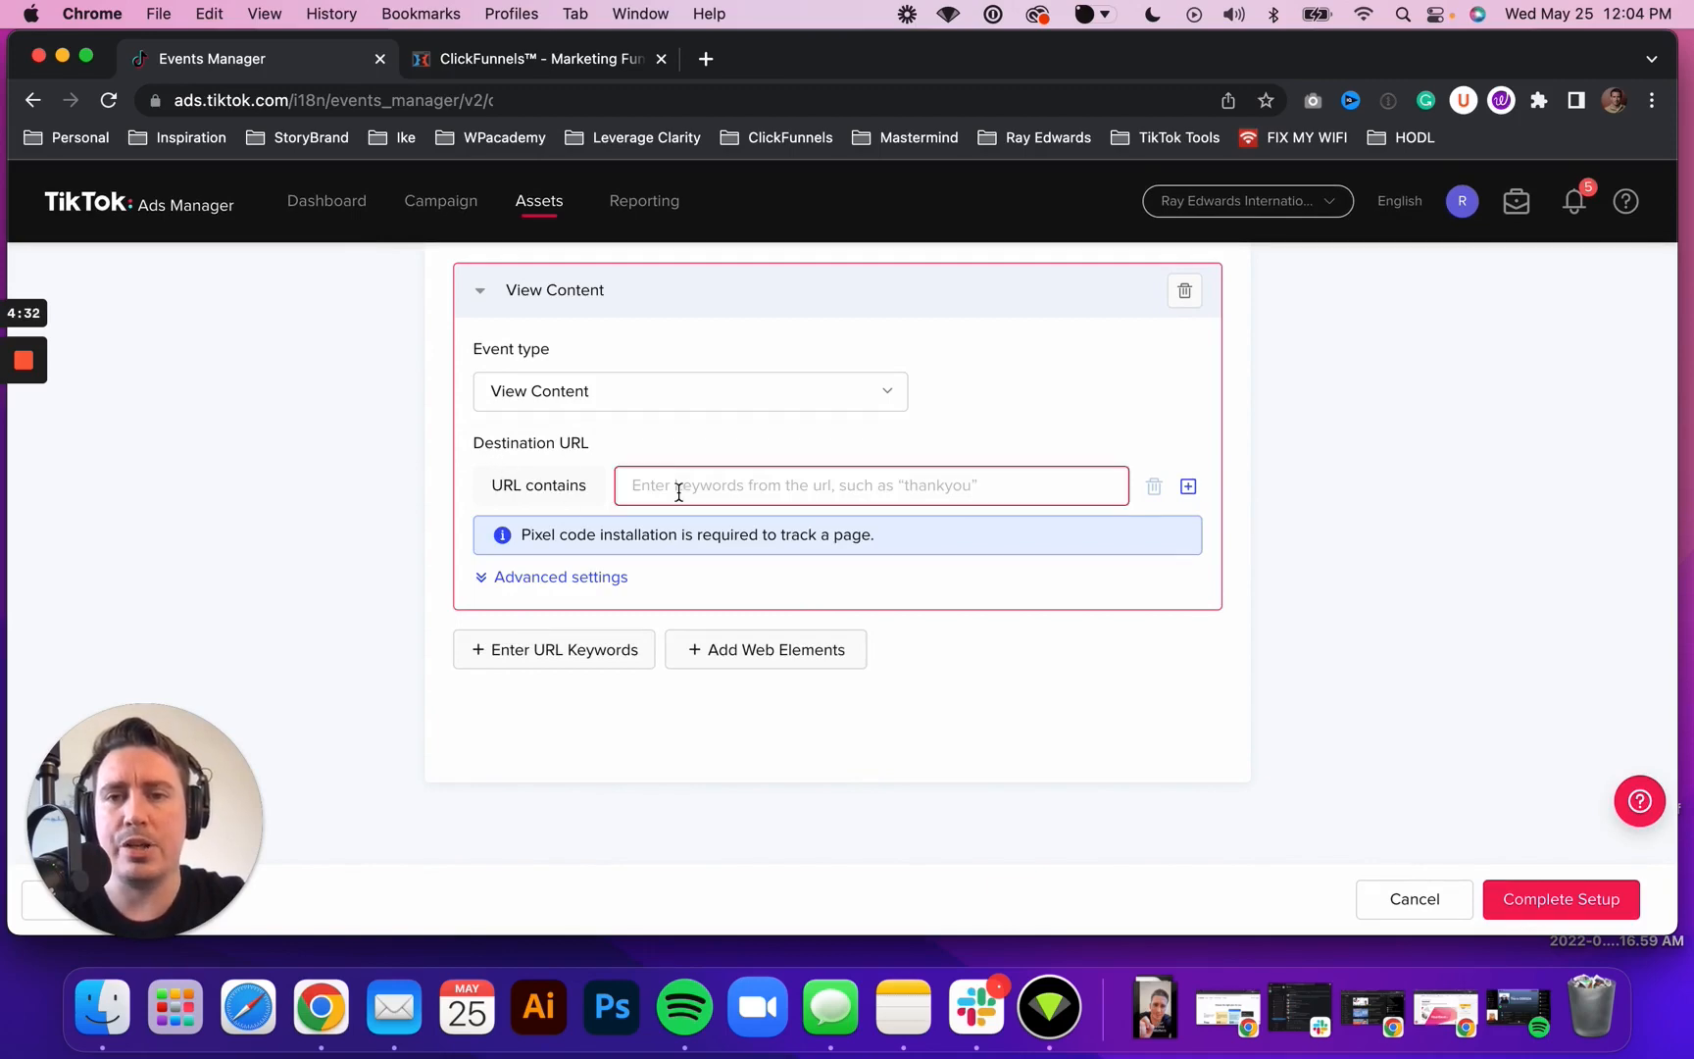
Copy the slug "t-o-inbox-atm-47" from the Tiny Offer Inbox ATM sales page in ClickFunnels into the View Content event's destination URL
left_click(522, 61)
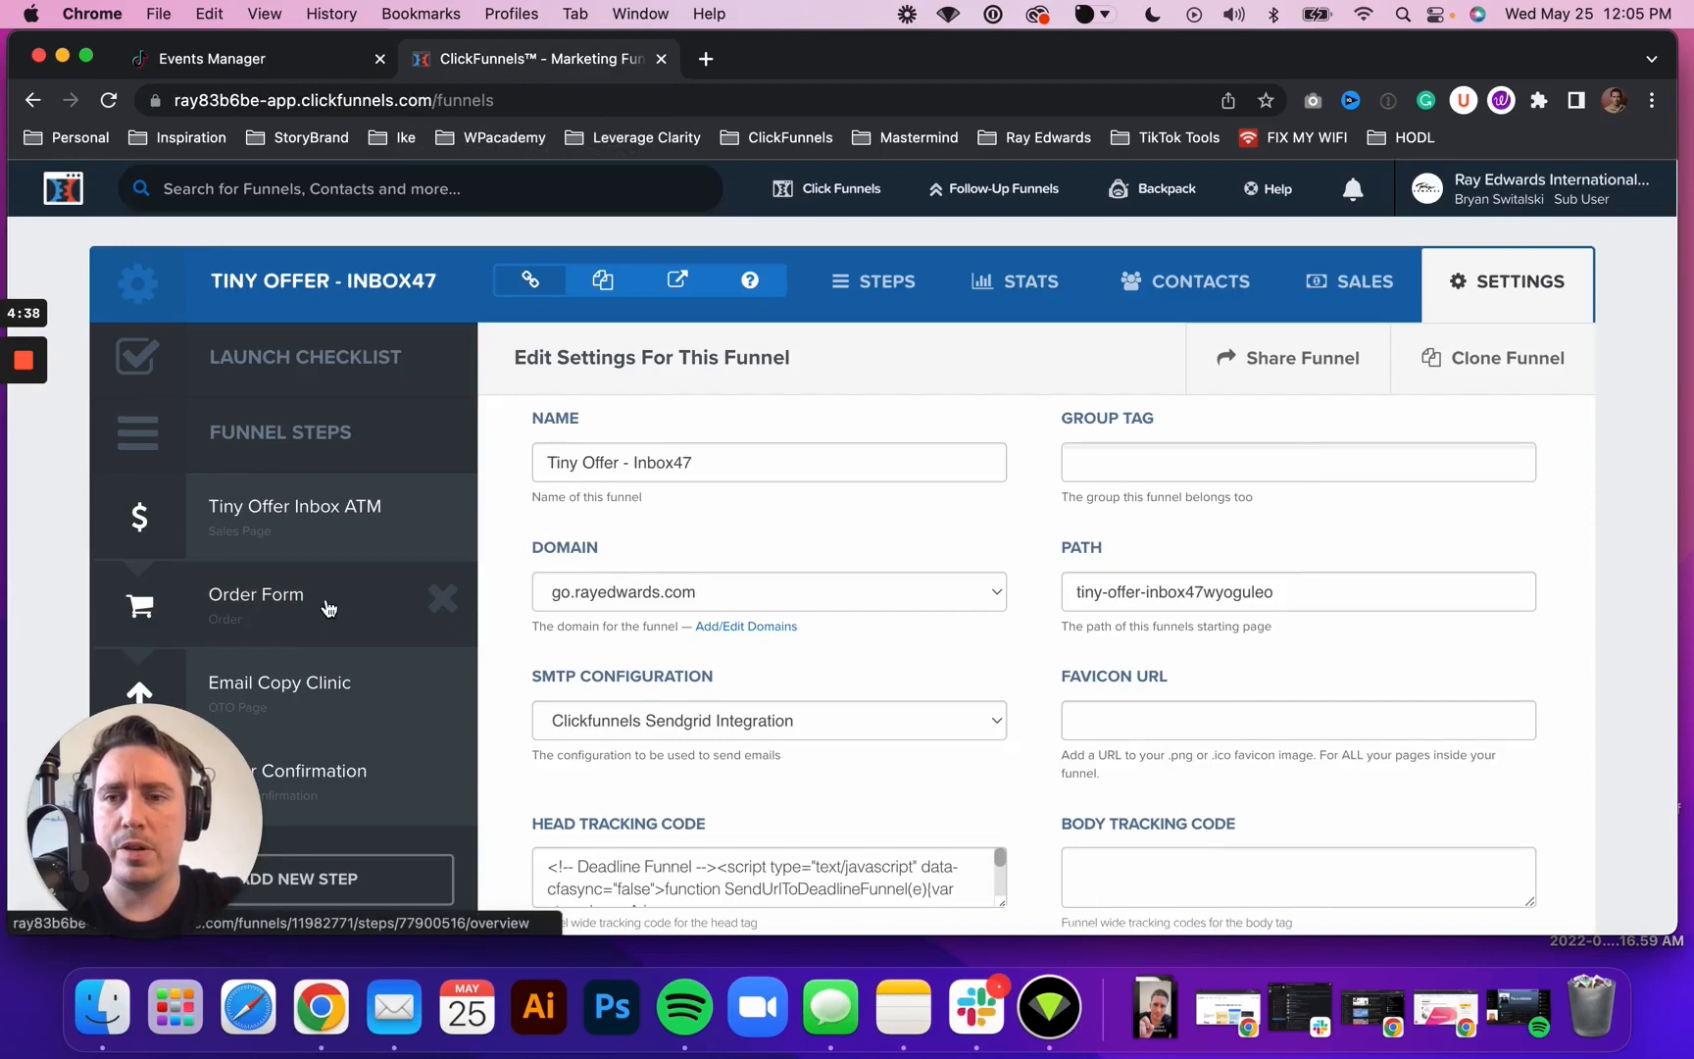
scroll(323, 608, "down", 2)
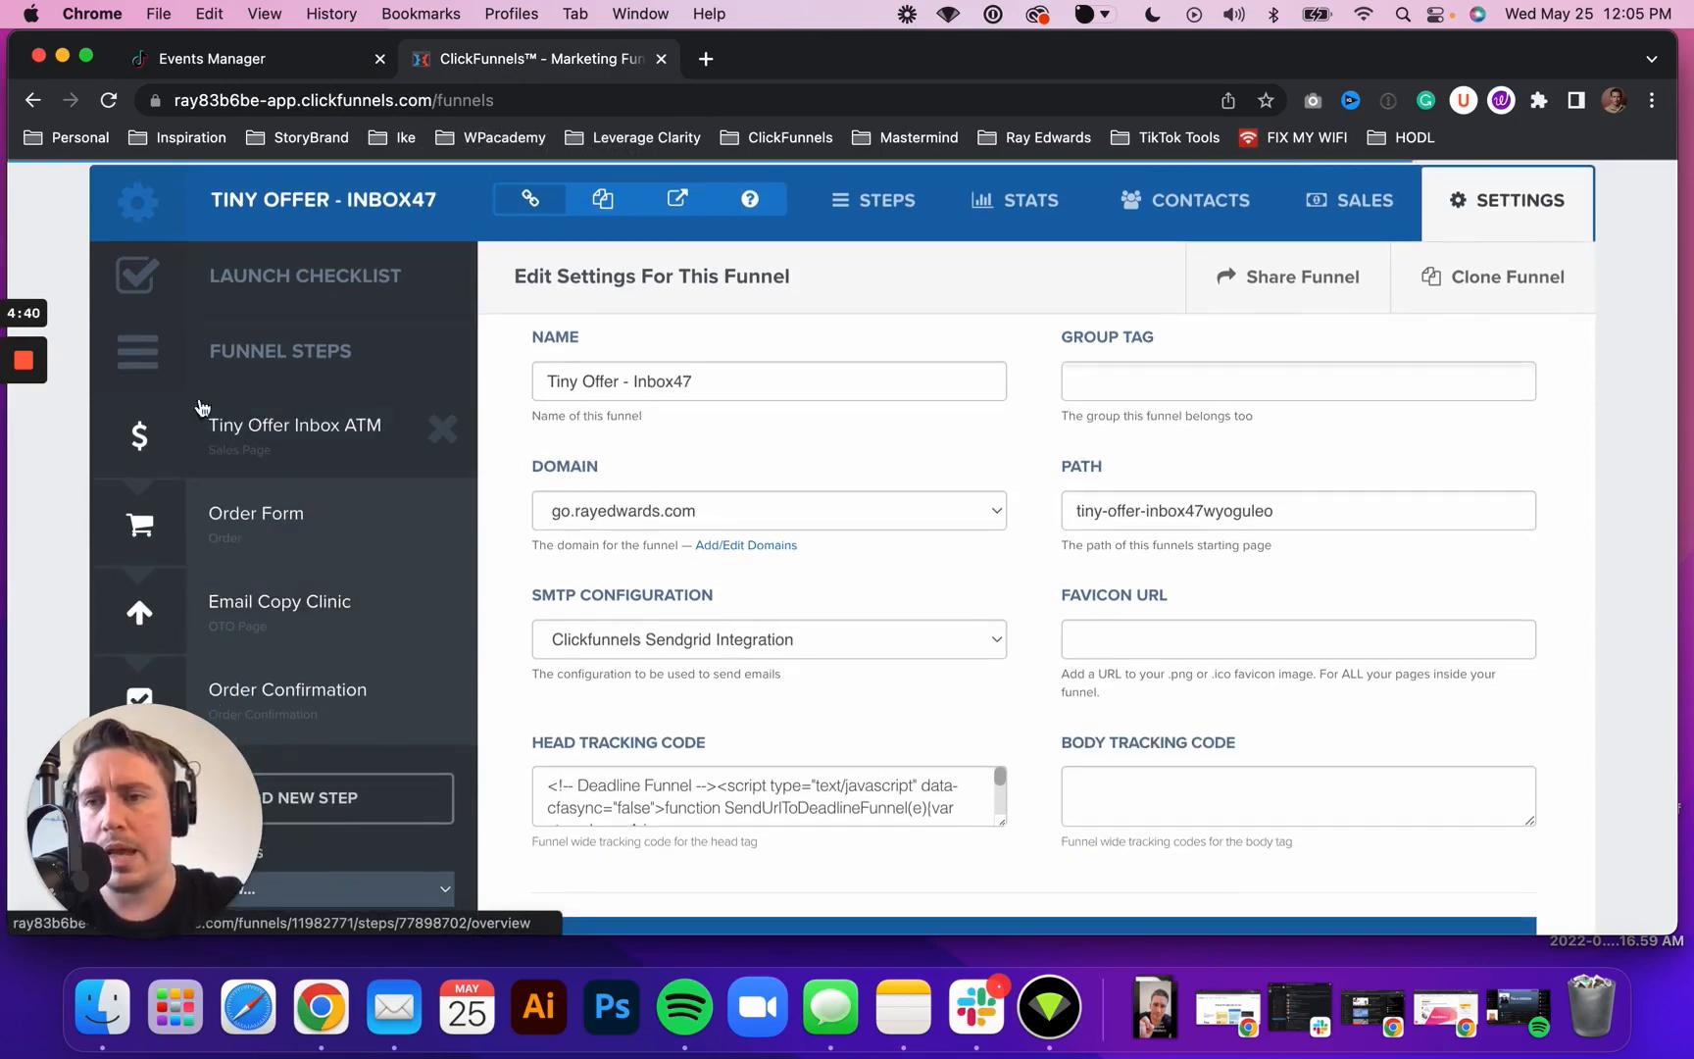
left_click(228, 423)
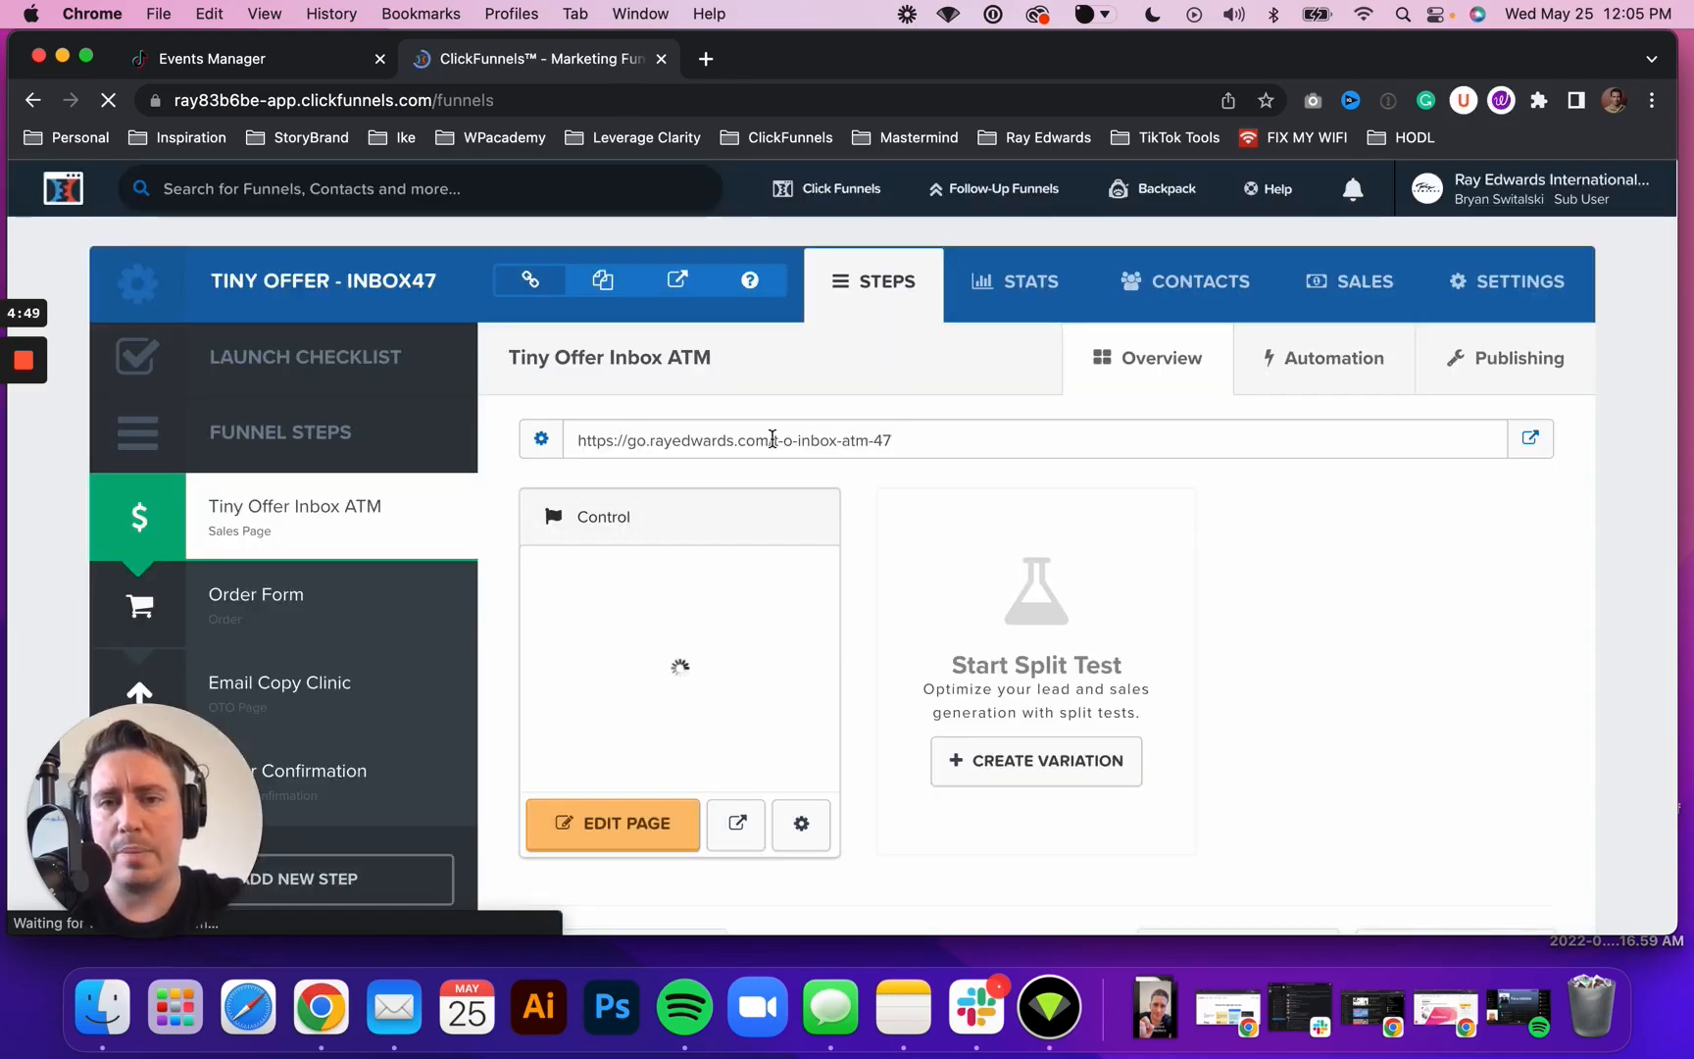
left_click_drag(775, 439, 889, 440)
key("super+c")
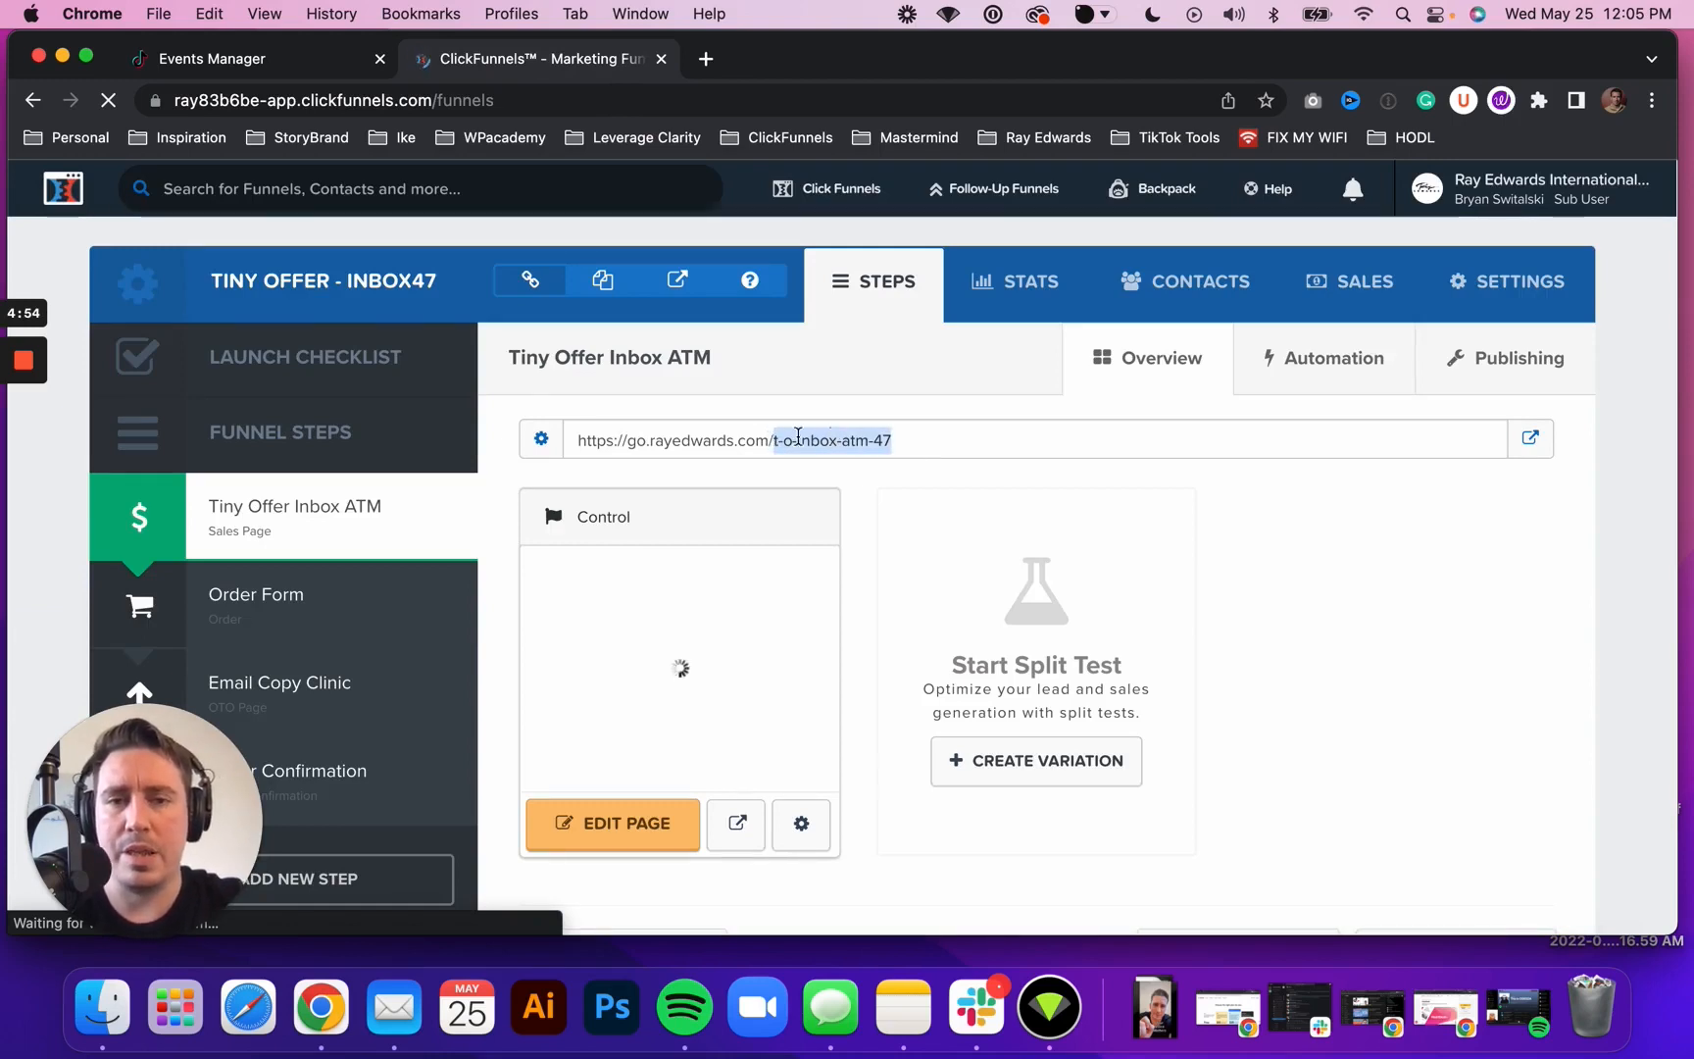
left_click(236, 70)
left_click(751, 490)
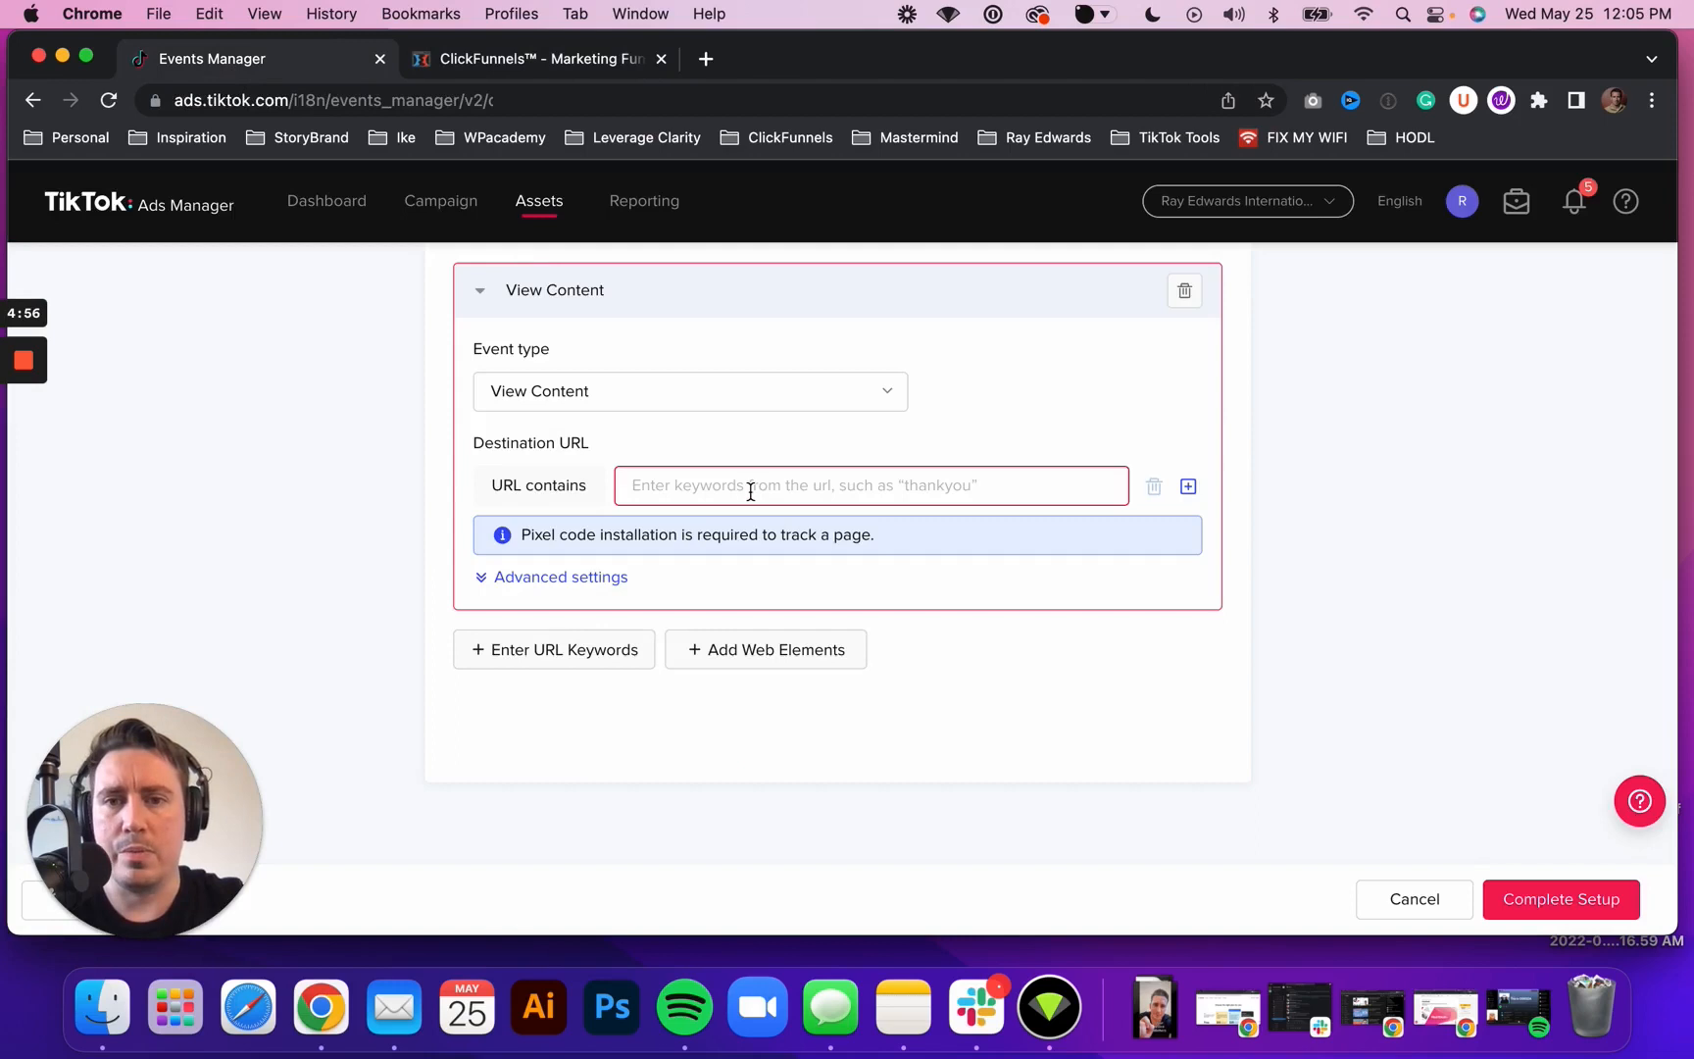
key("super+v")
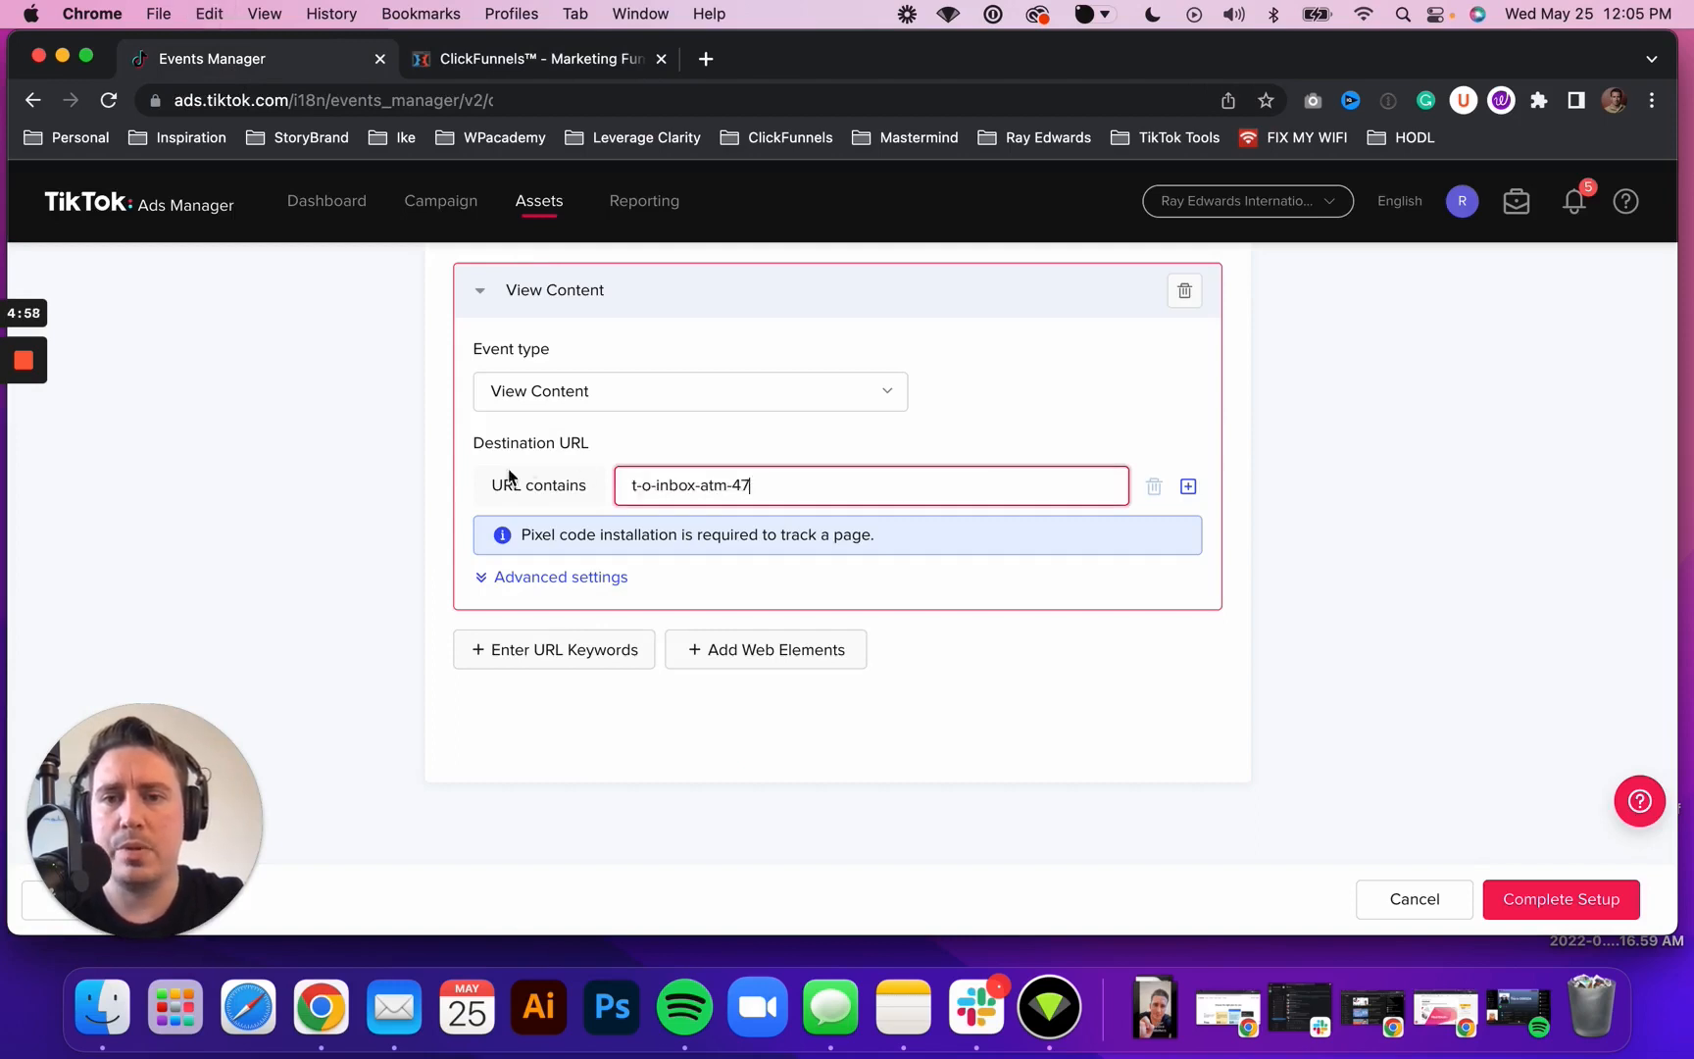
left_click(1189, 487)
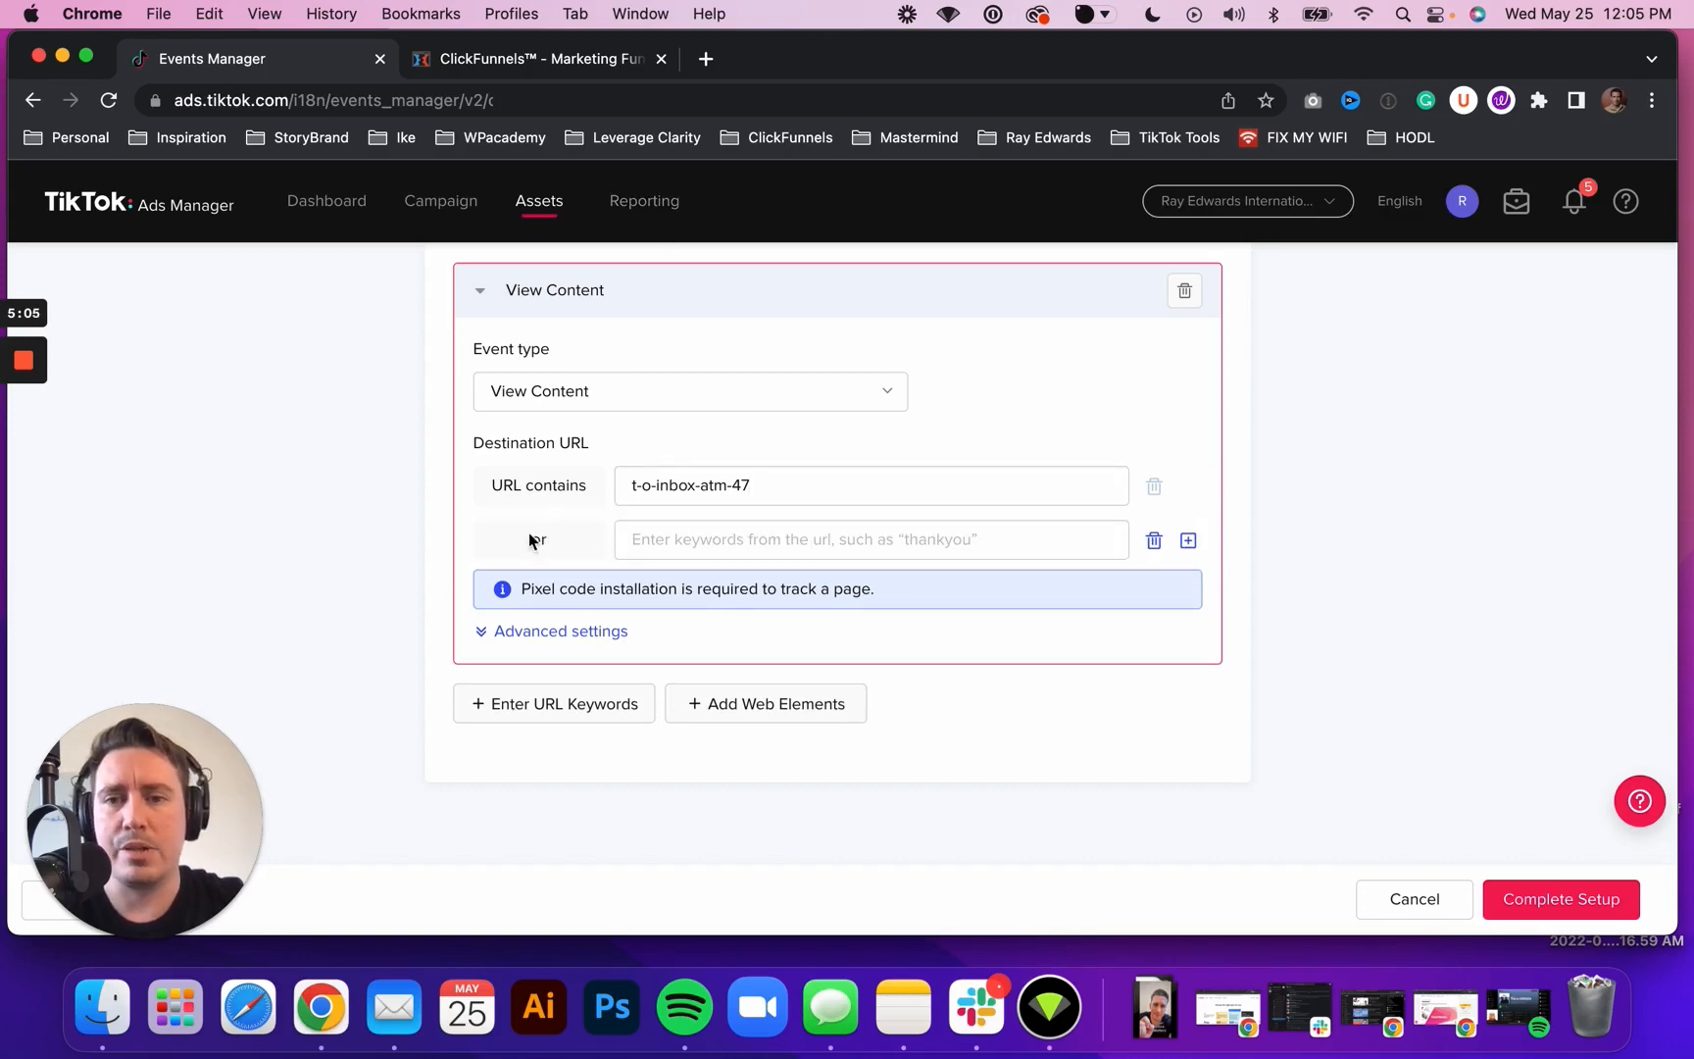
left_click(518, 59)
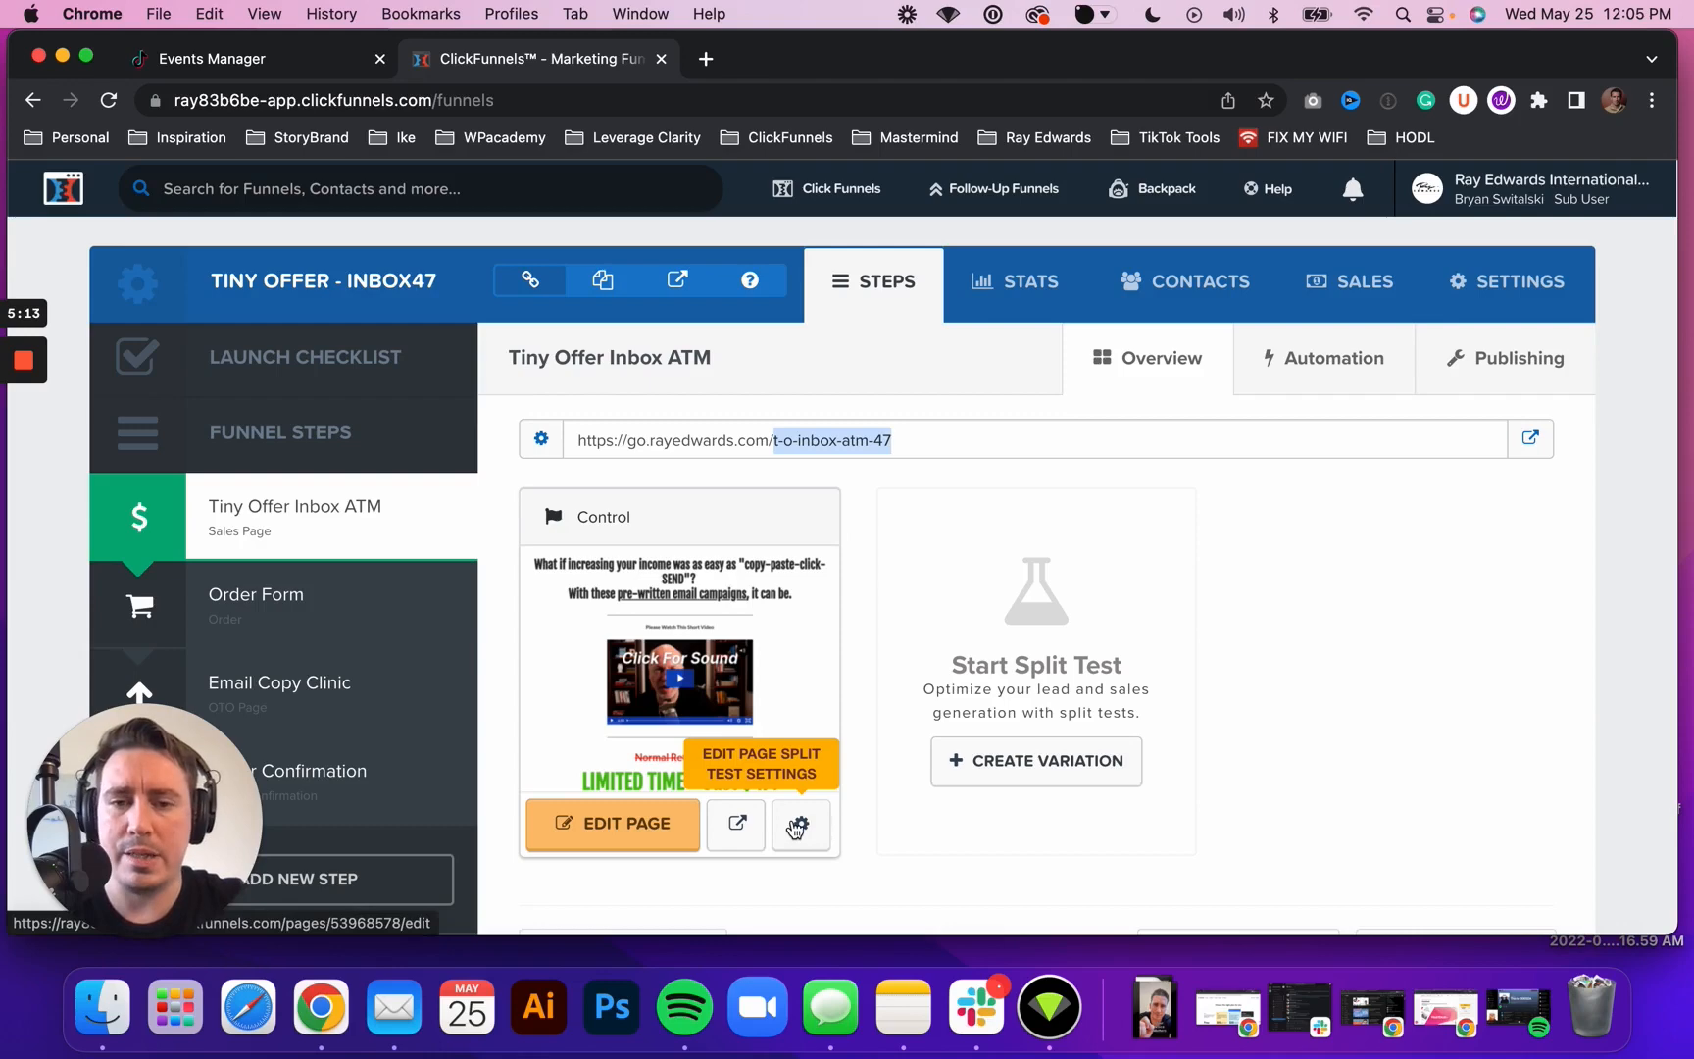
left_click(796, 827)
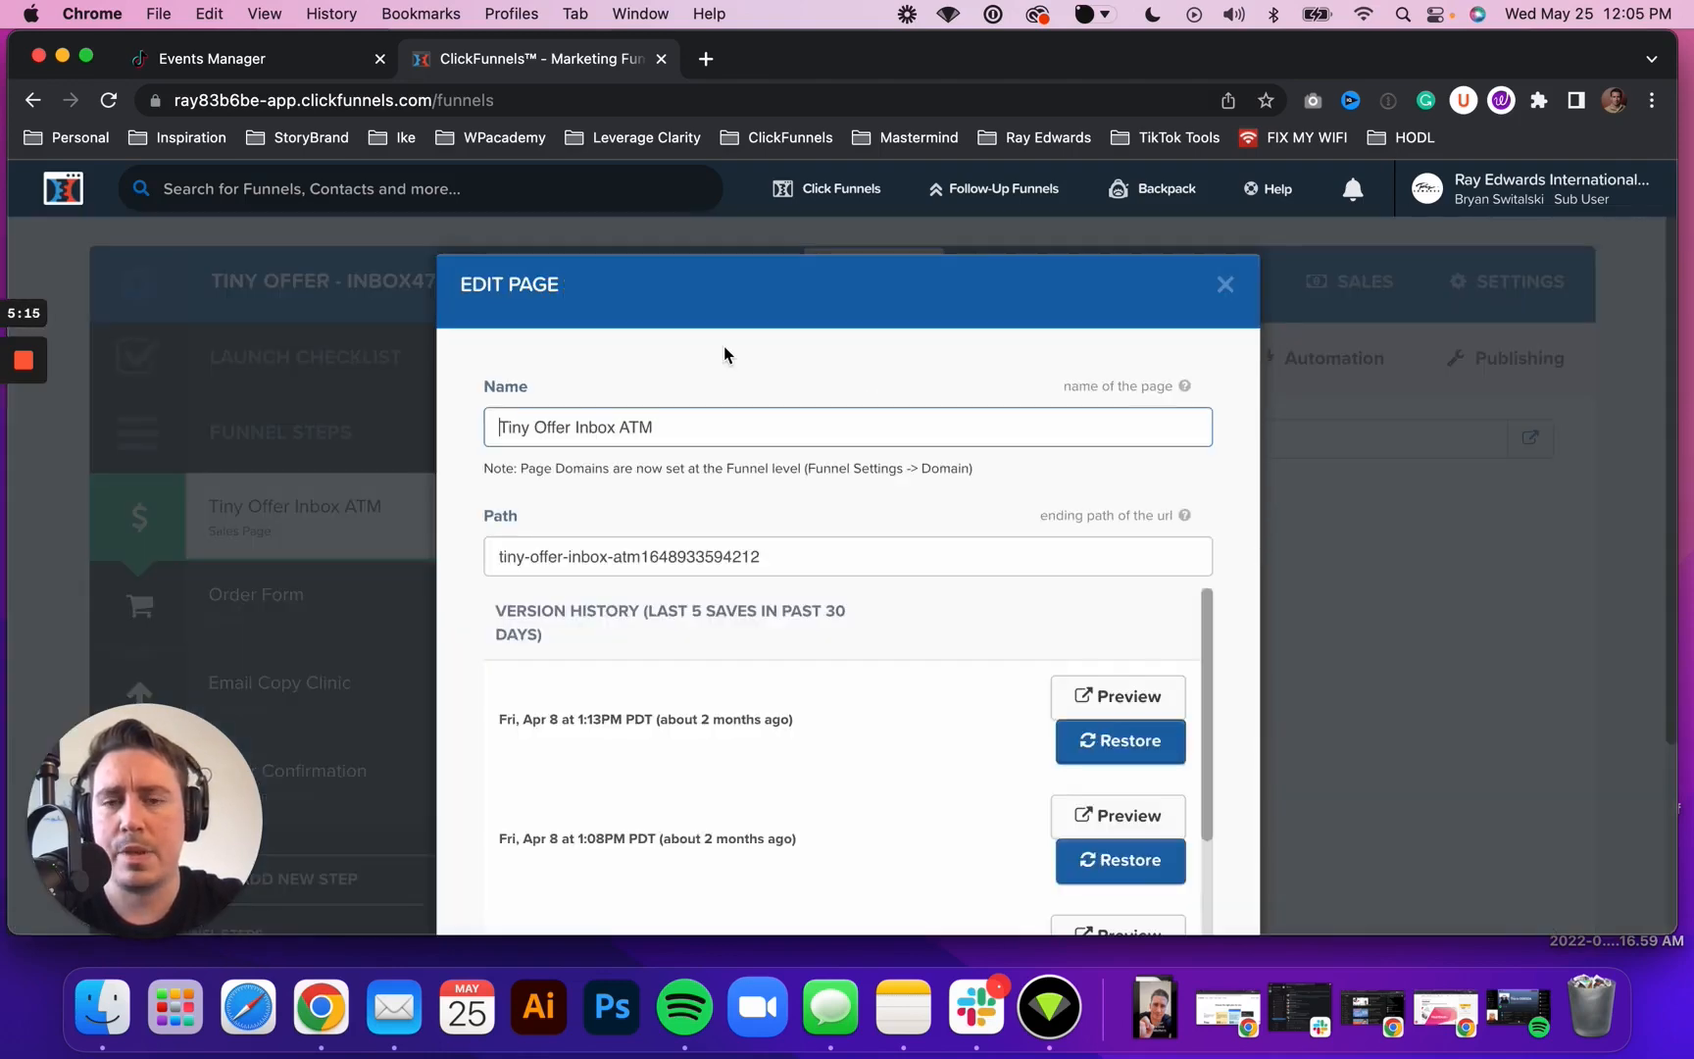
triple_click(616, 551)
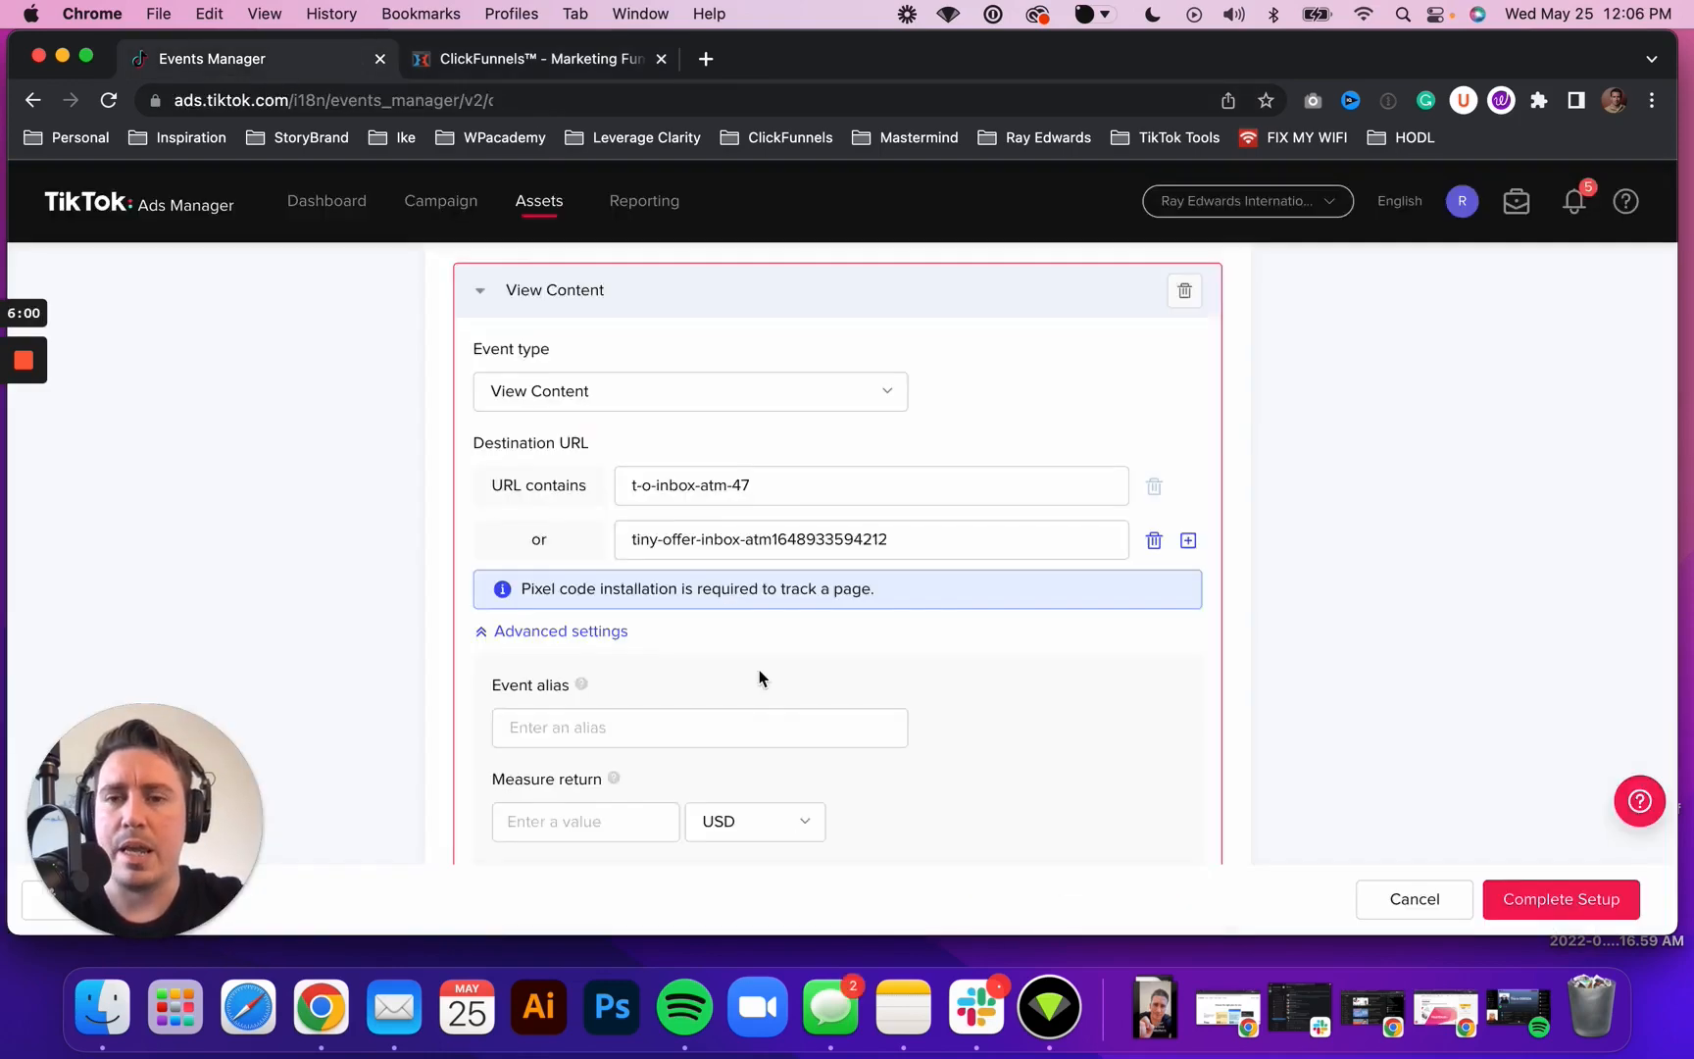
Set the View Content event's alias to "View Sales Page" and collapse the event
scroll(760, 678, "down", 3)
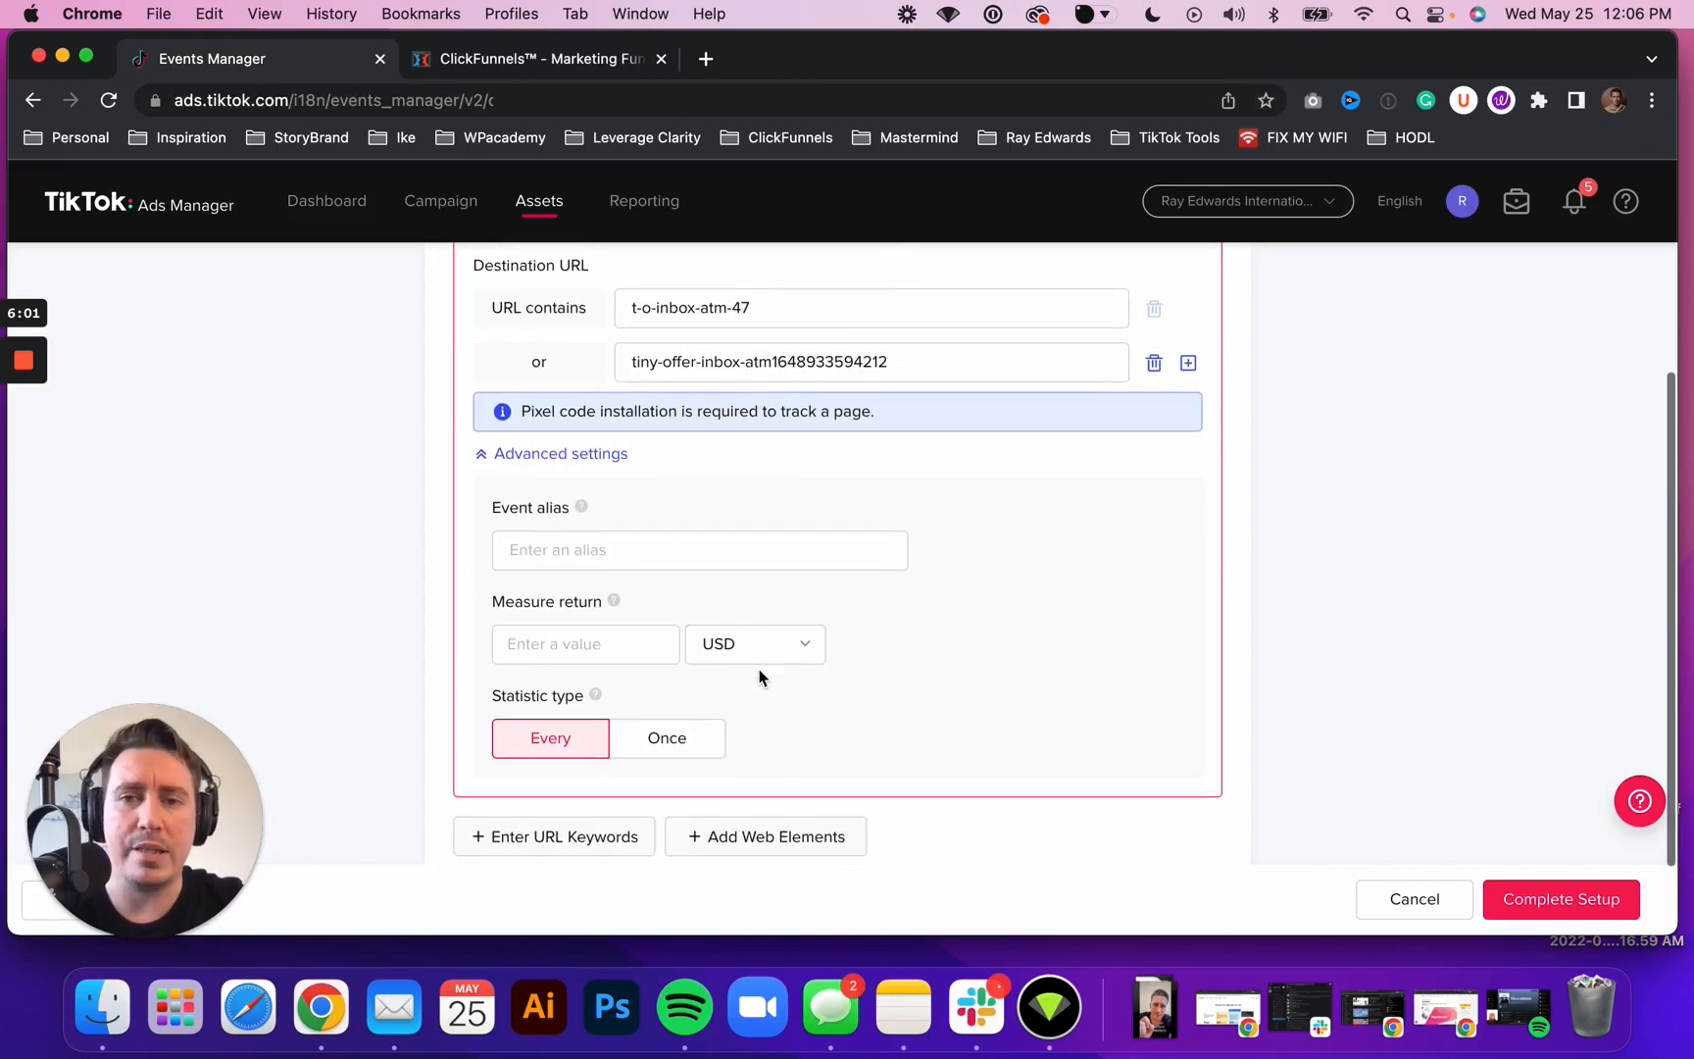
left_click(550, 563)
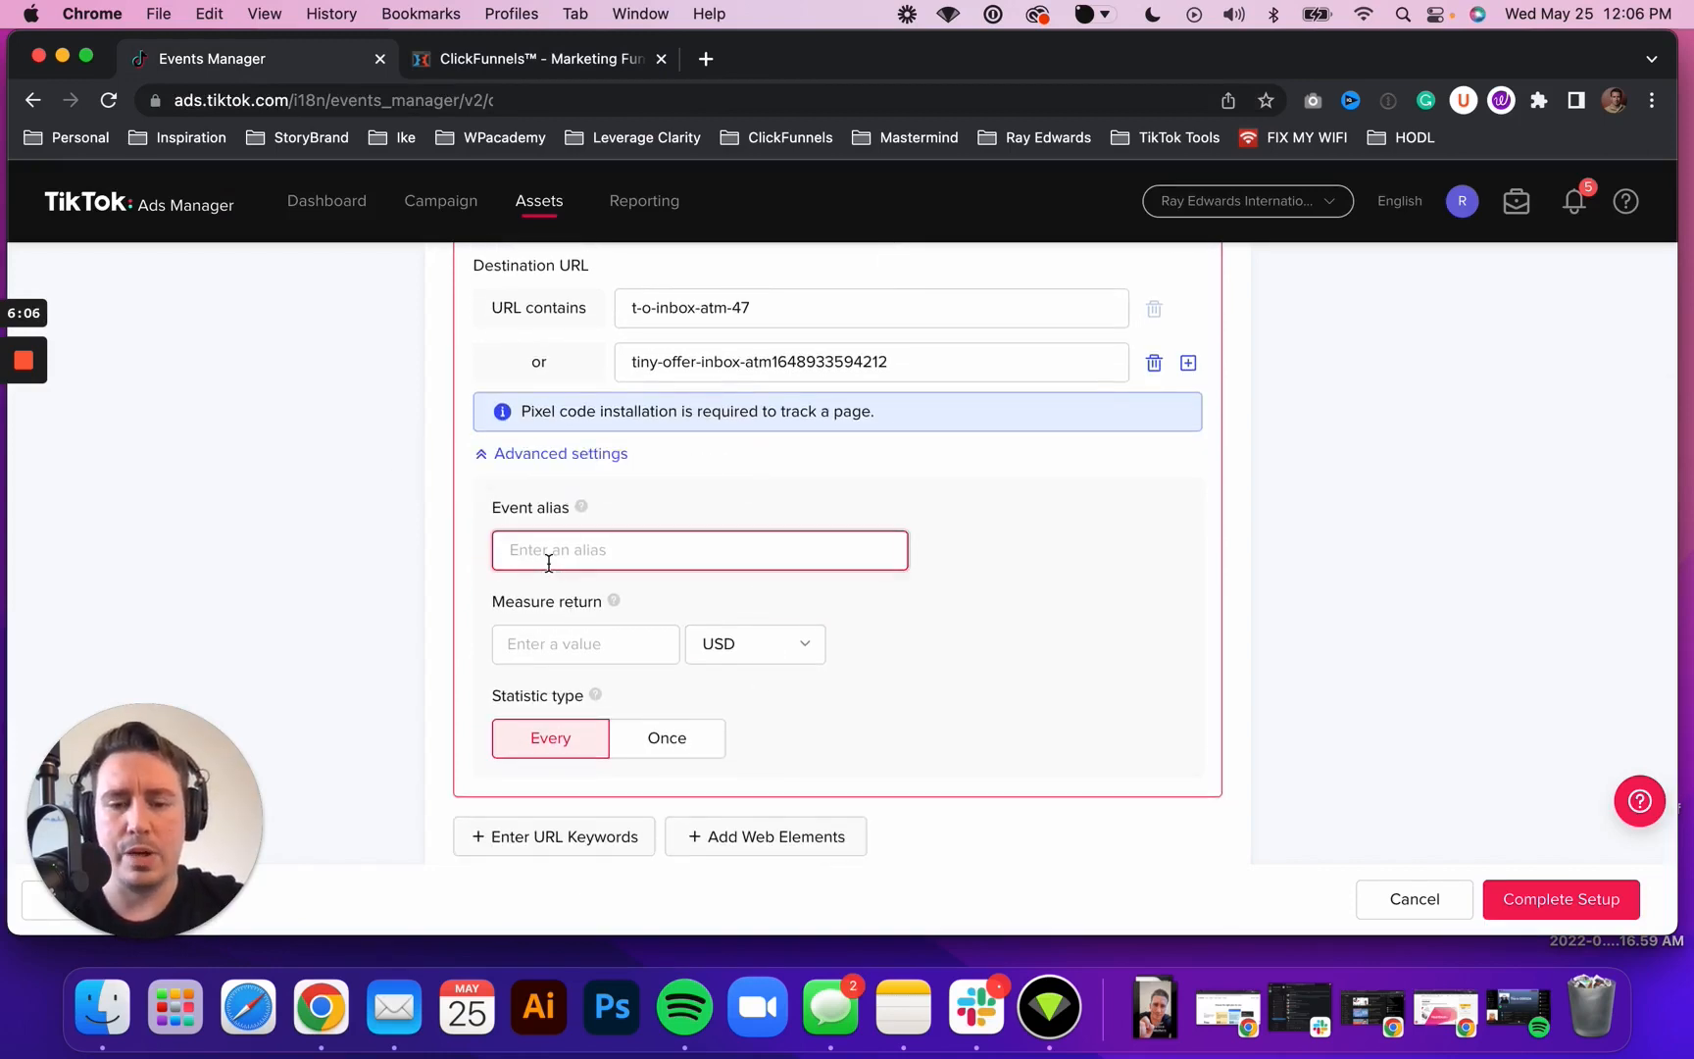
type("View")
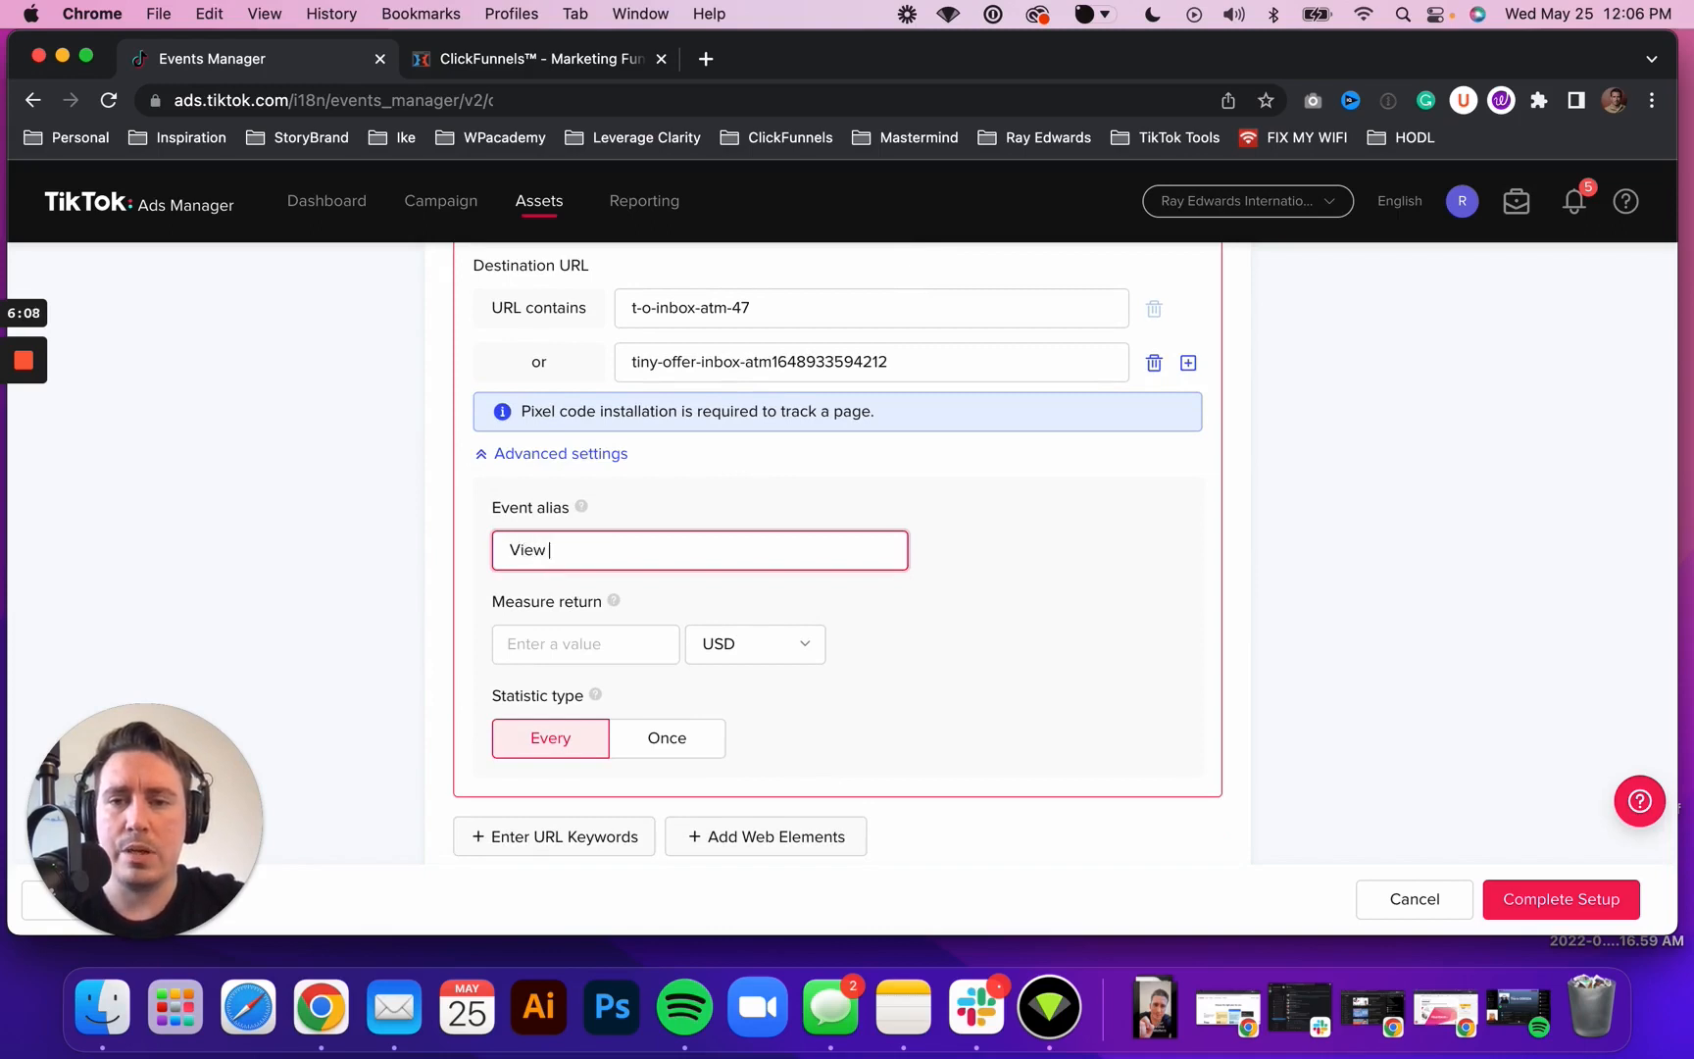
type(" Sales Page")
scroll(975, 676, "down", 2)
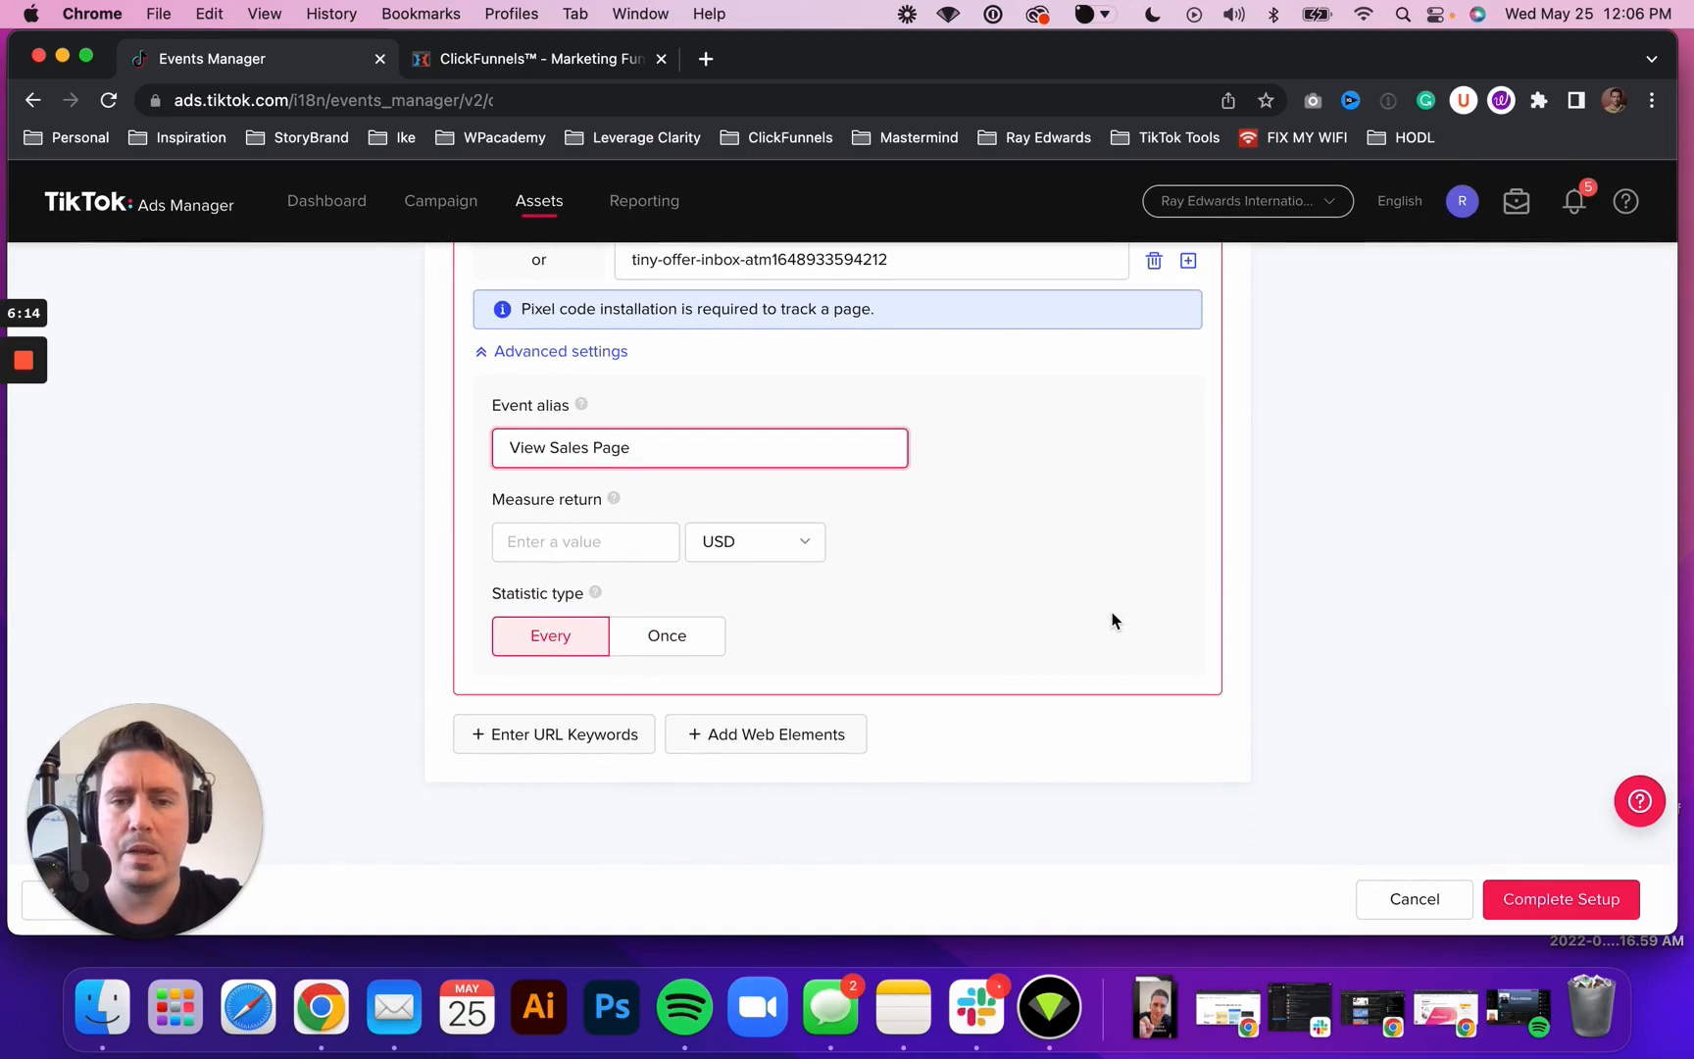
scroll(907, 674, "up", 7)
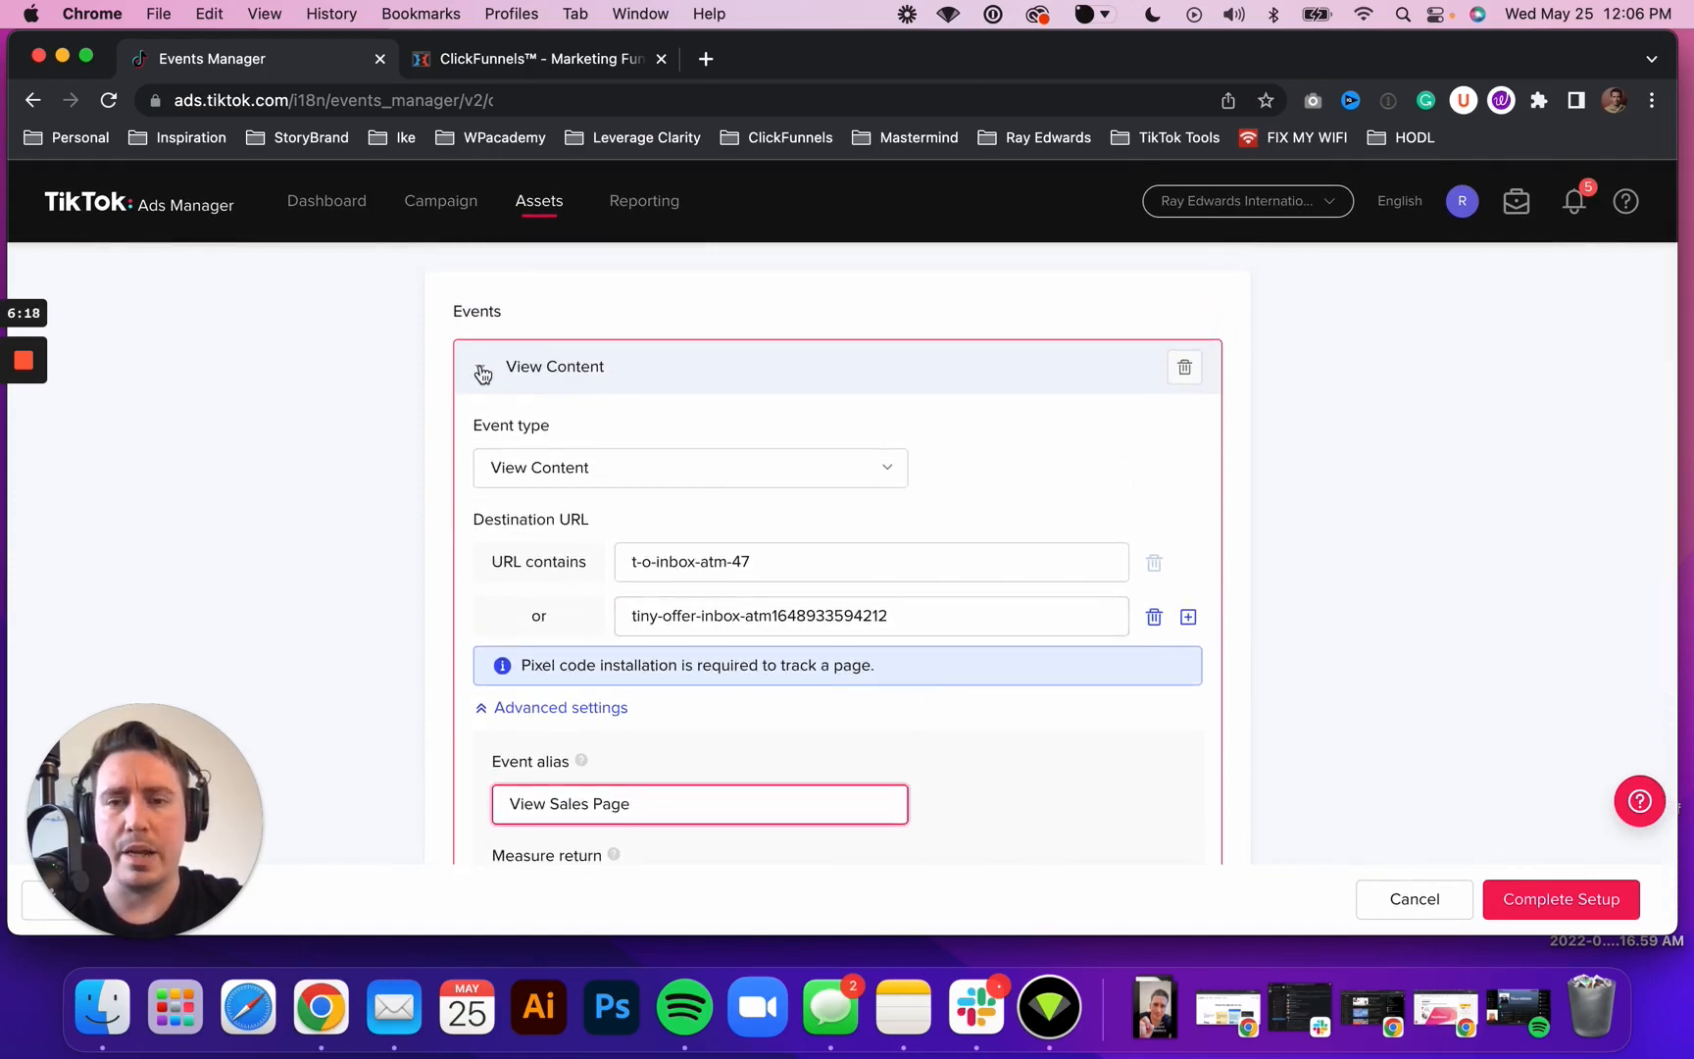
left_click(482, 373)
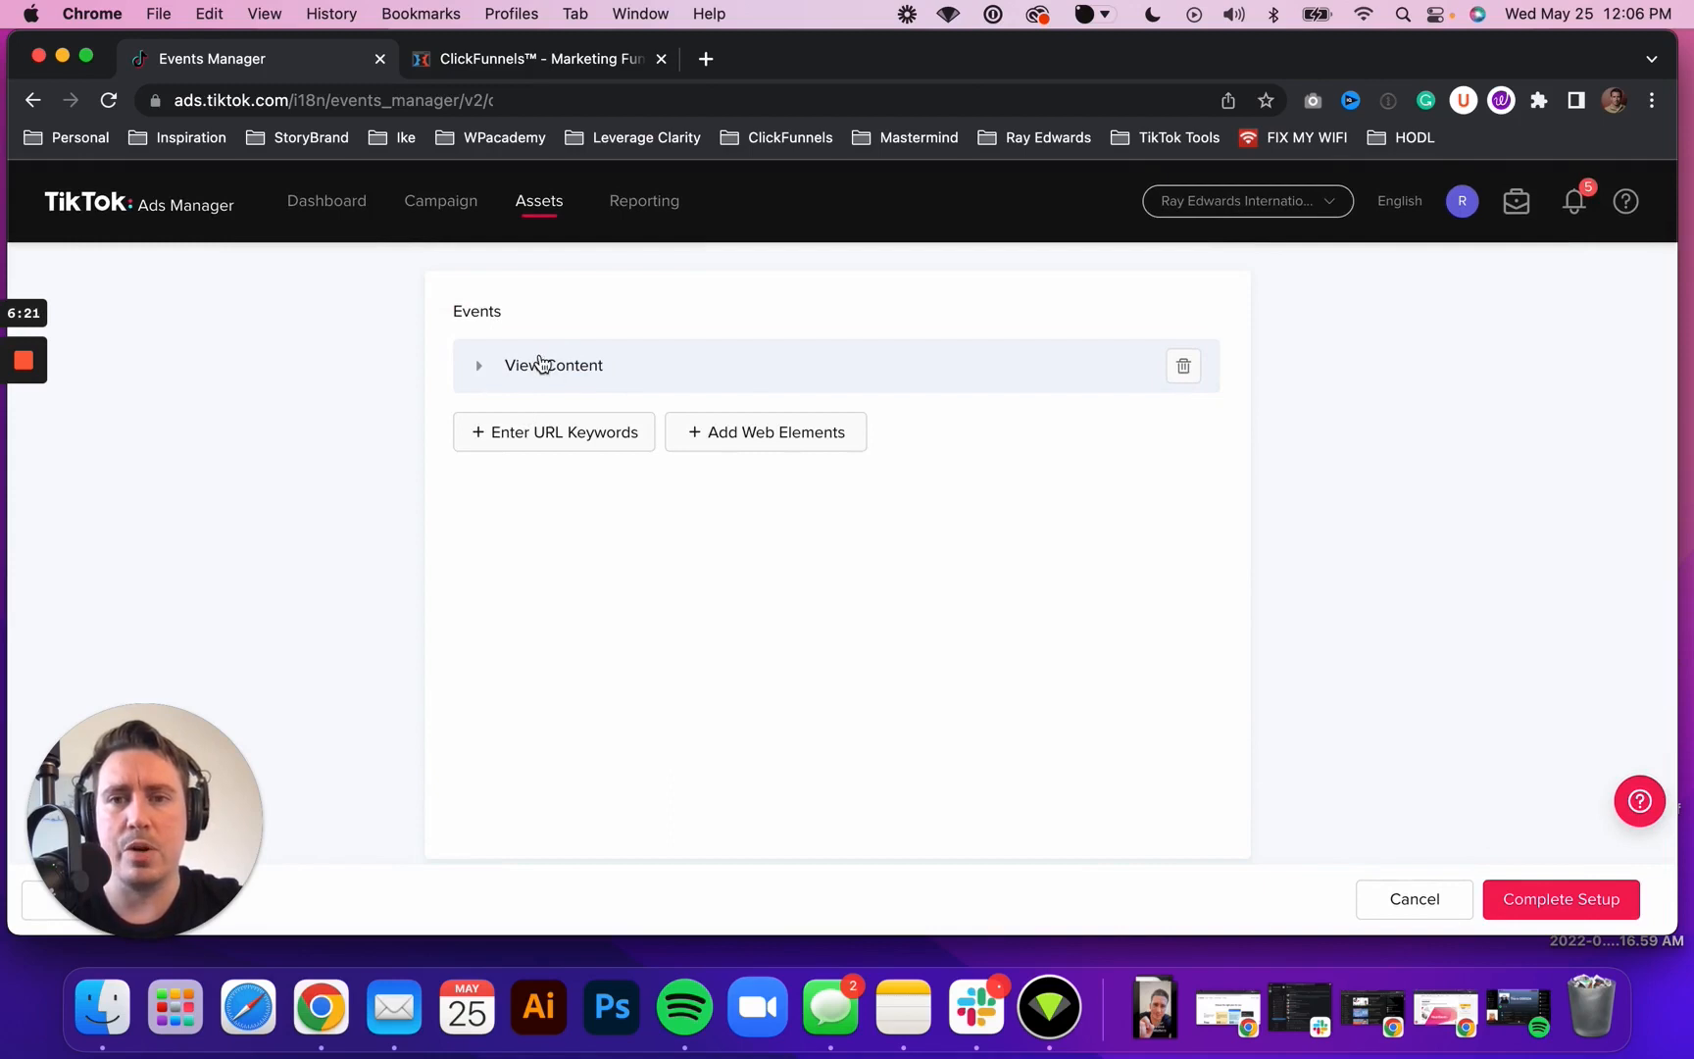
Add another URL keyword event and set its event type to Initiate Checkout
left_click(549, 441)
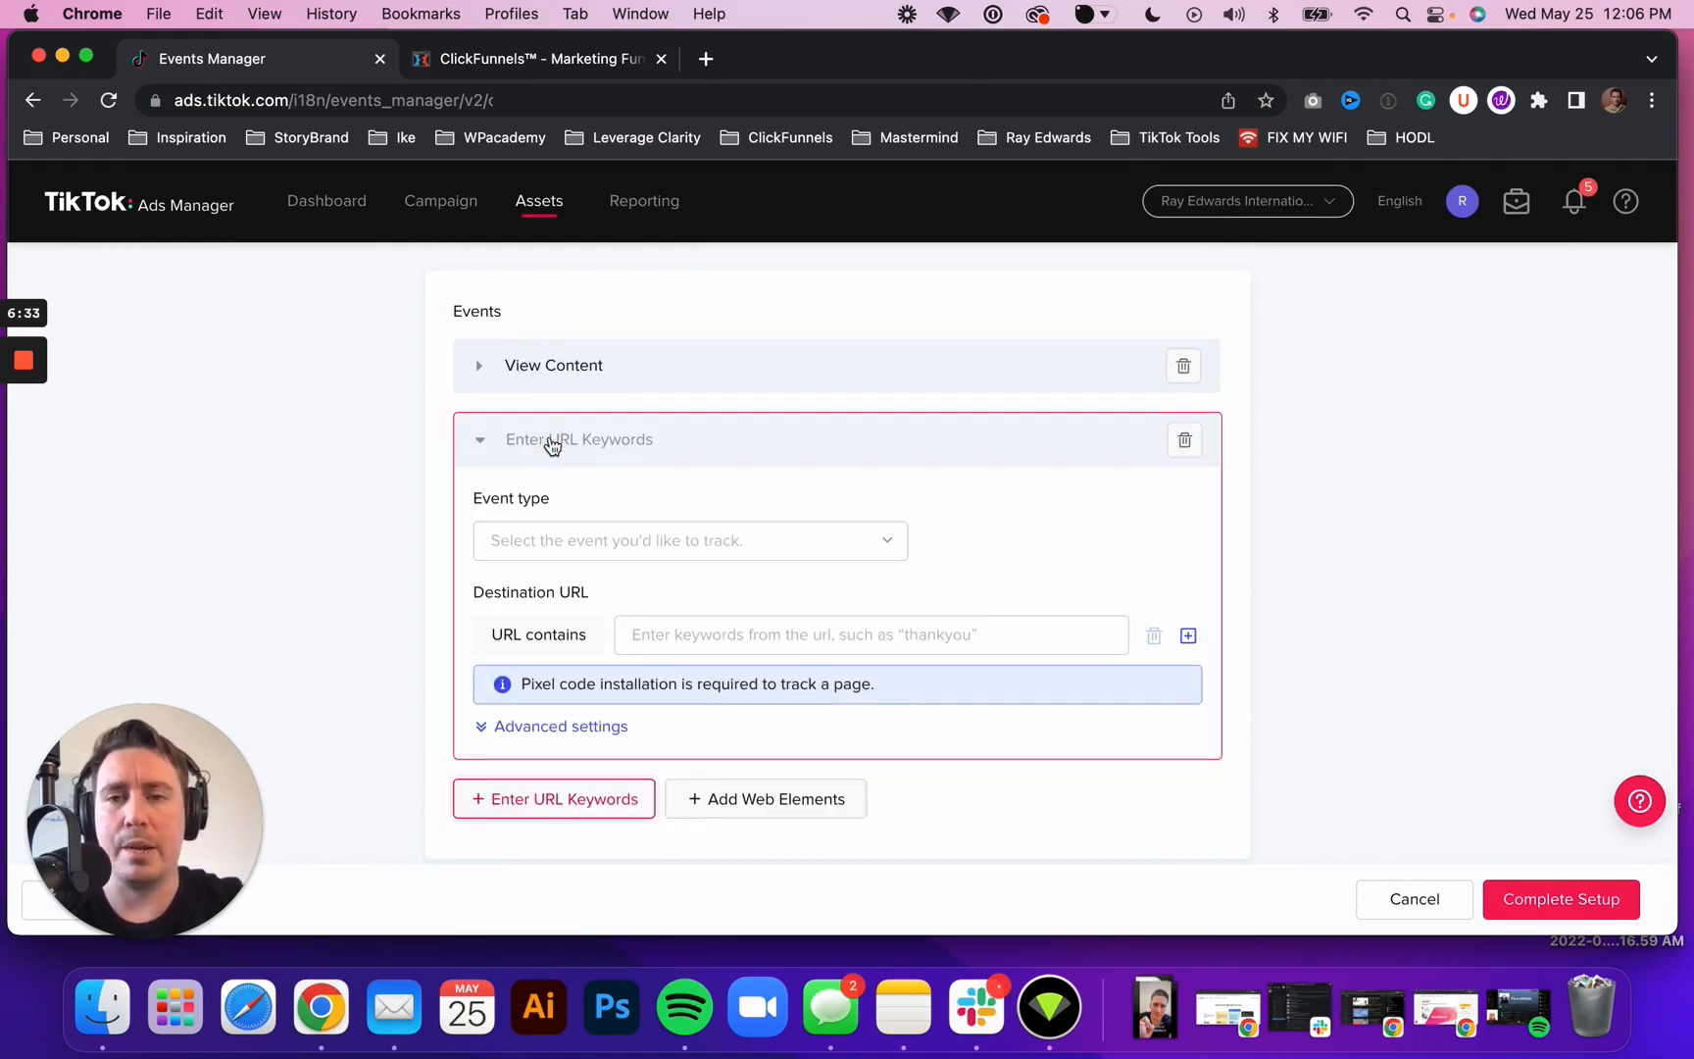
left_click(578, 541)
left_click(586, 571)
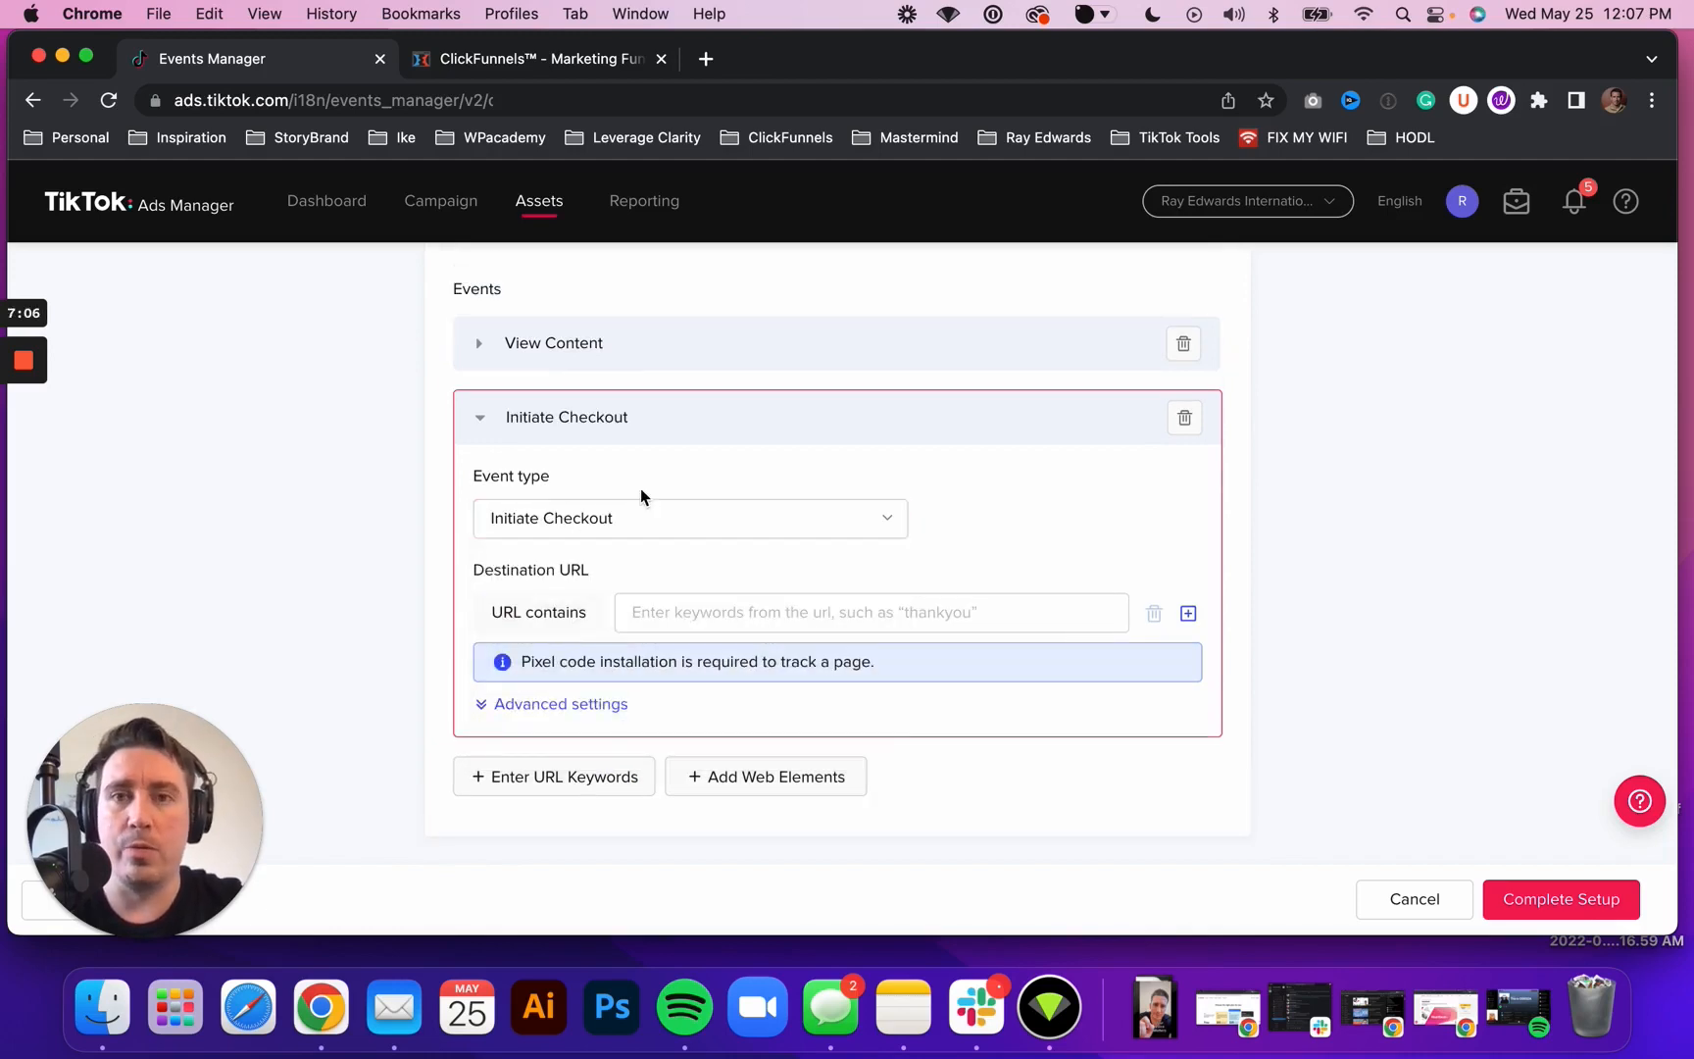
Copy the Order Form step's slug "order-formqlp8c38j" from ClickFunnels into the Initiate Checkout event's destination URL
left_click(535, 58)
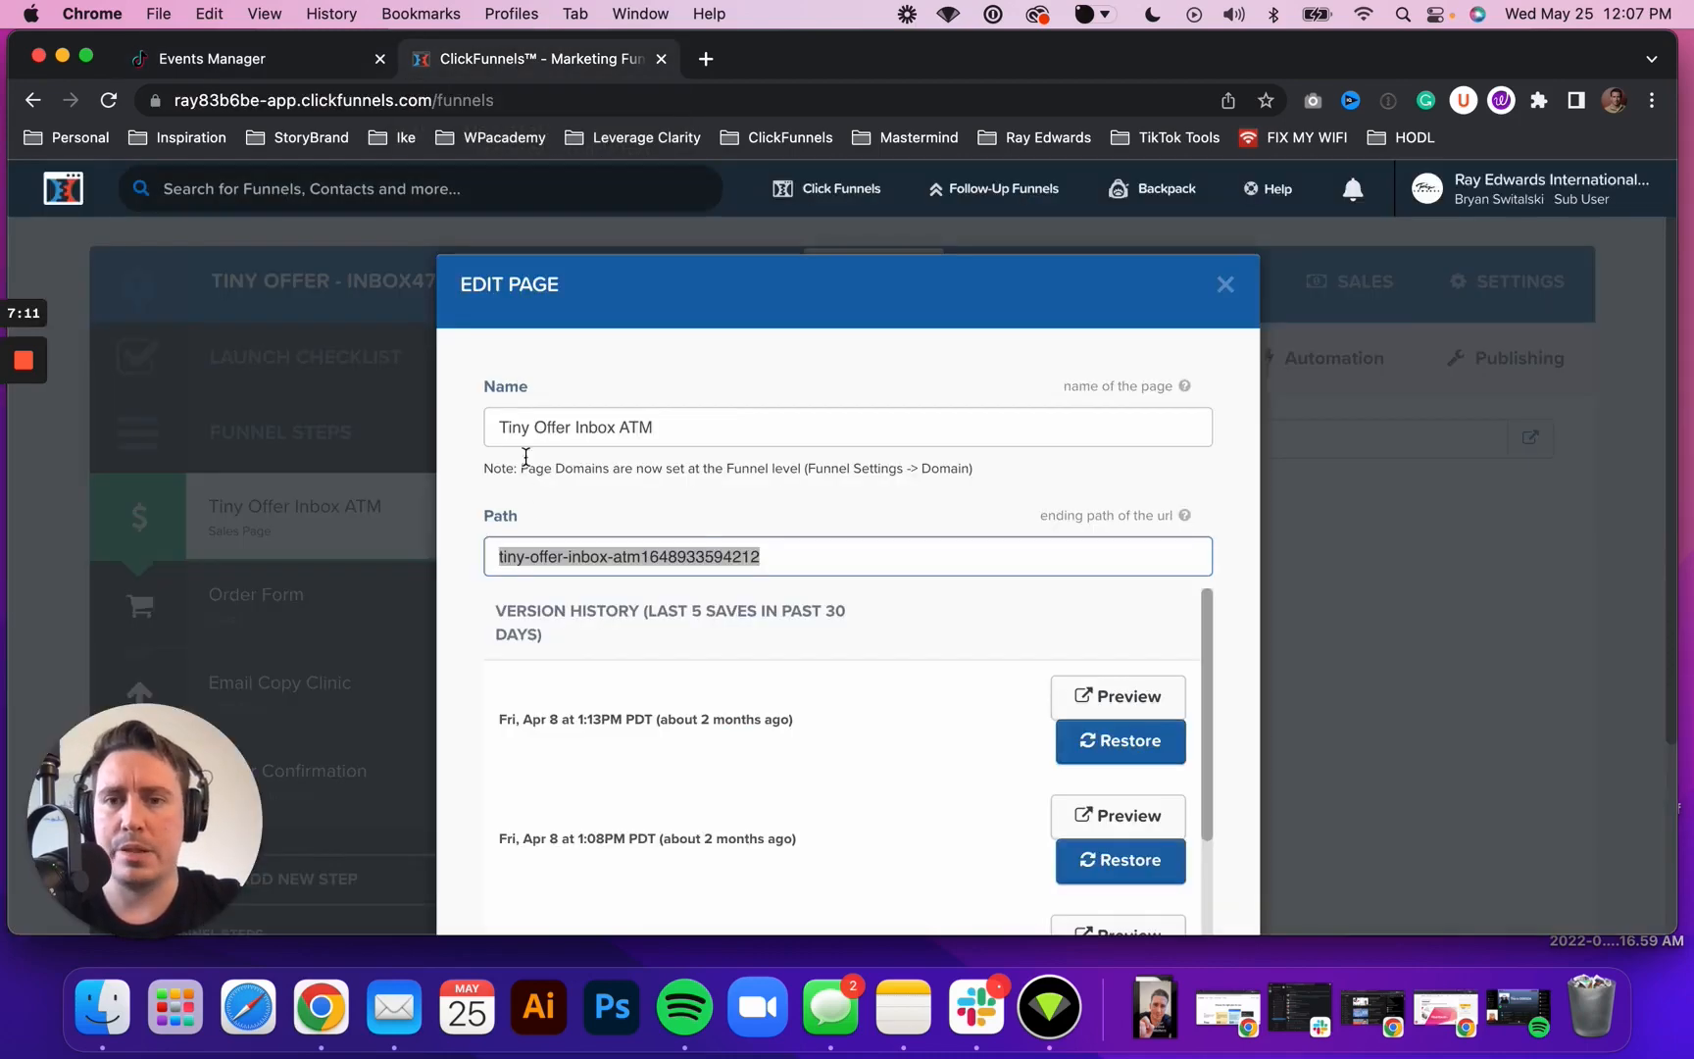
left_click(1222, 282)
scroll(439, 467, "down", 2)
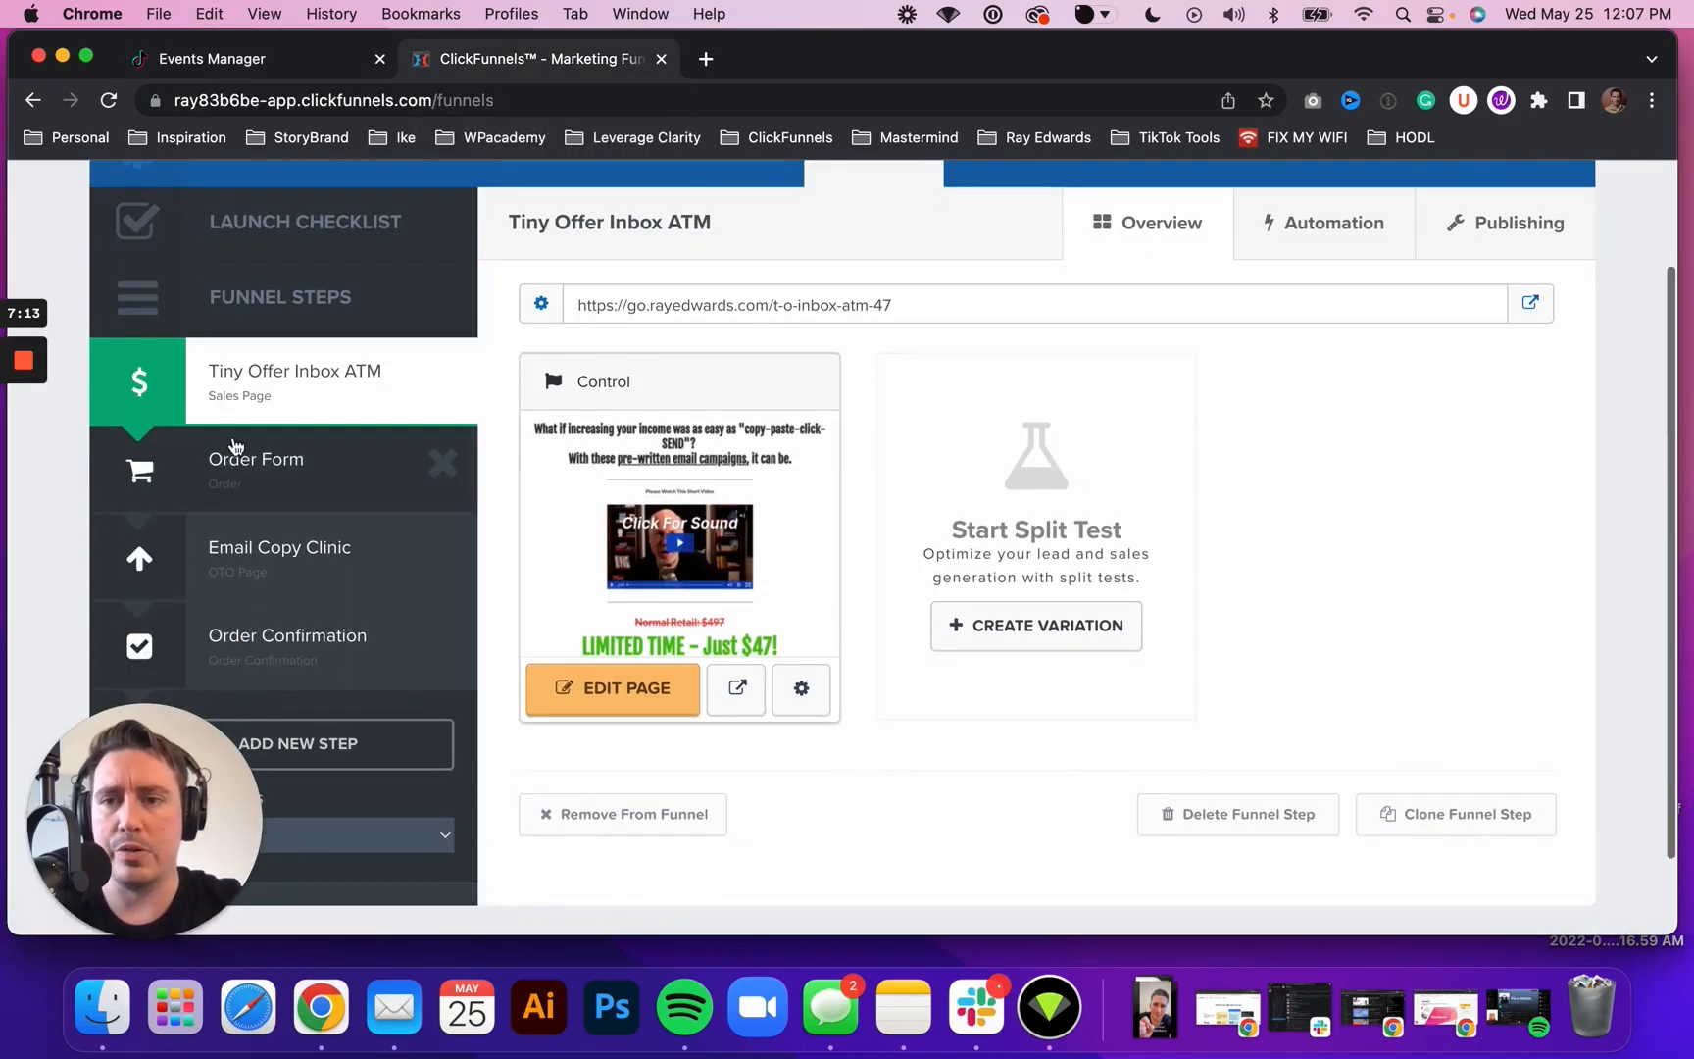
left_click(230, 480)
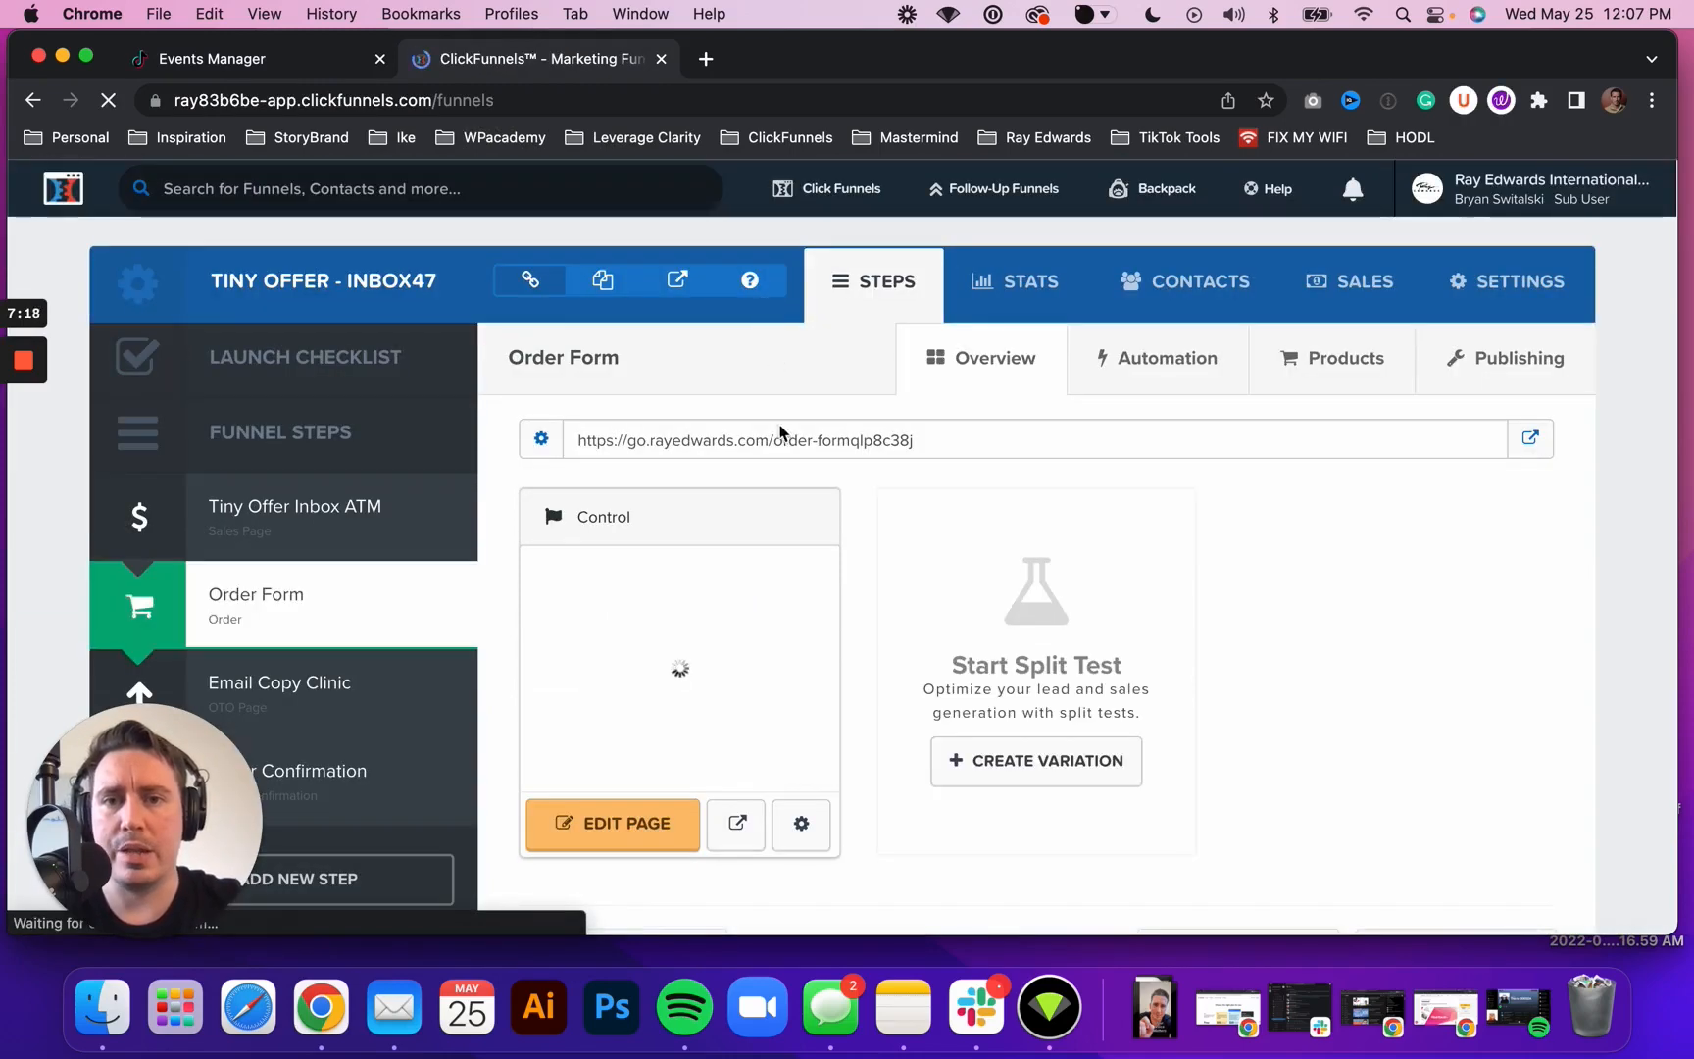
left_click_drag(774, 441, 965, 447)
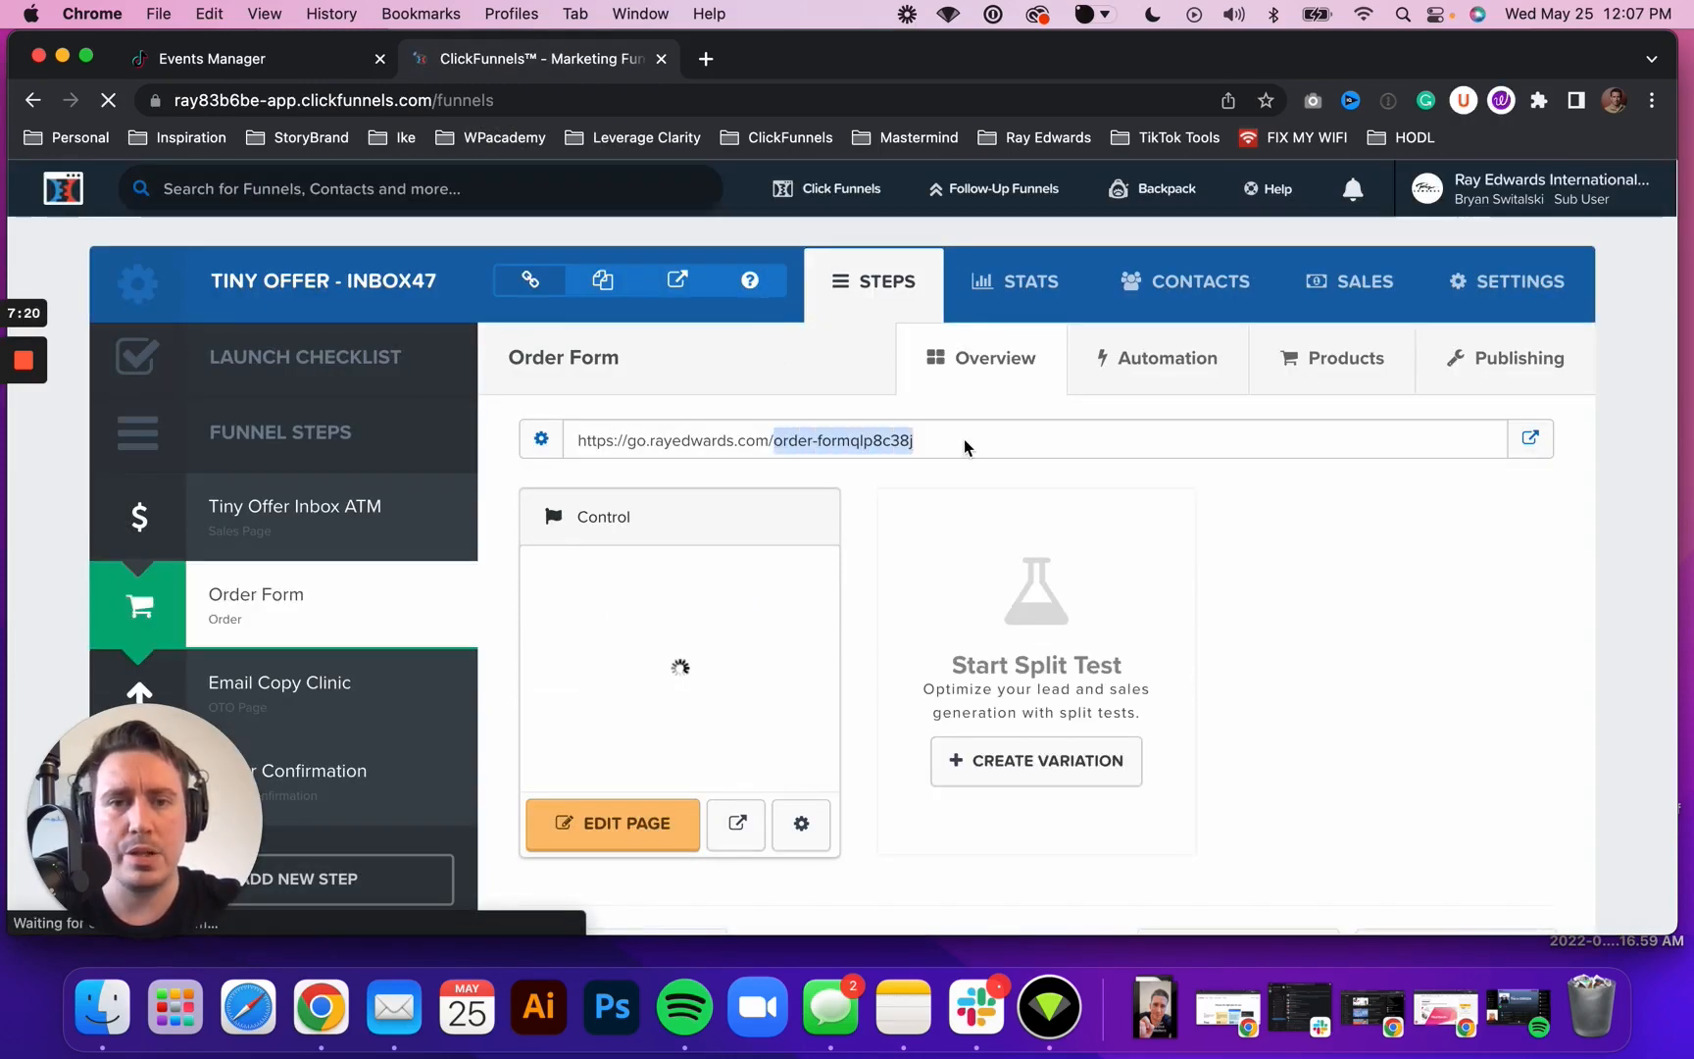
key("super+c")
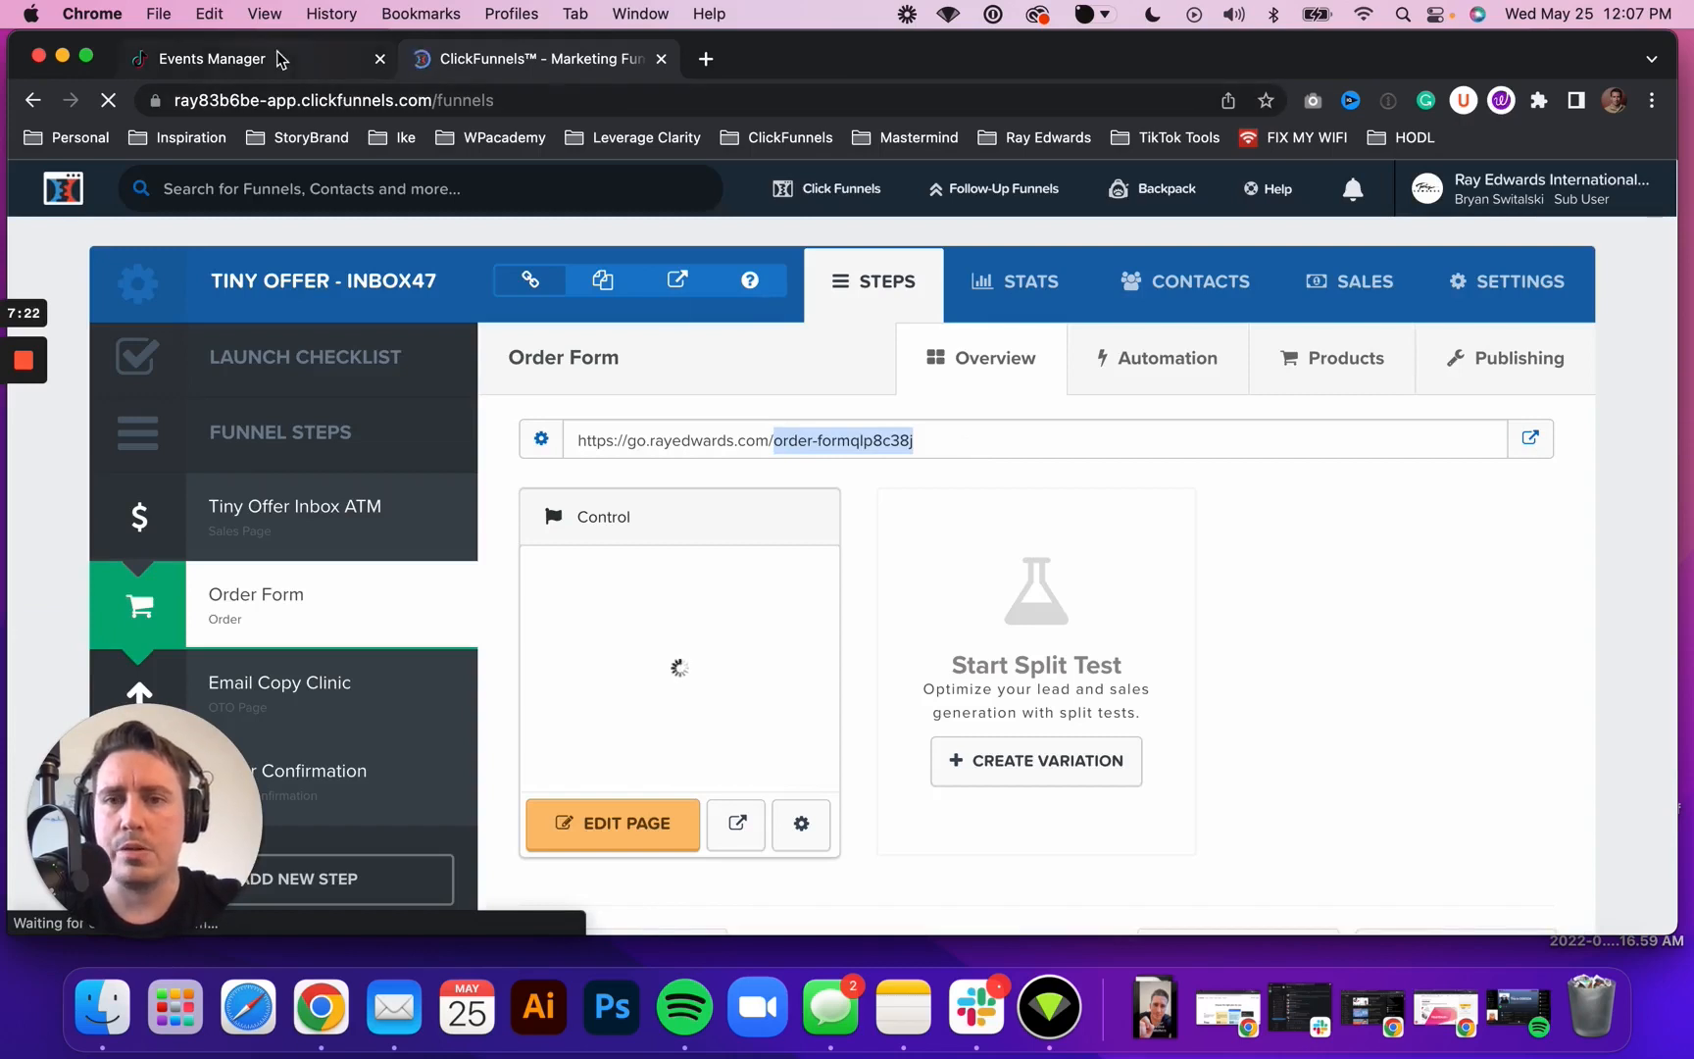
key("ctrl+shift+Tab")
left_click(703, 607)
key("super+v")
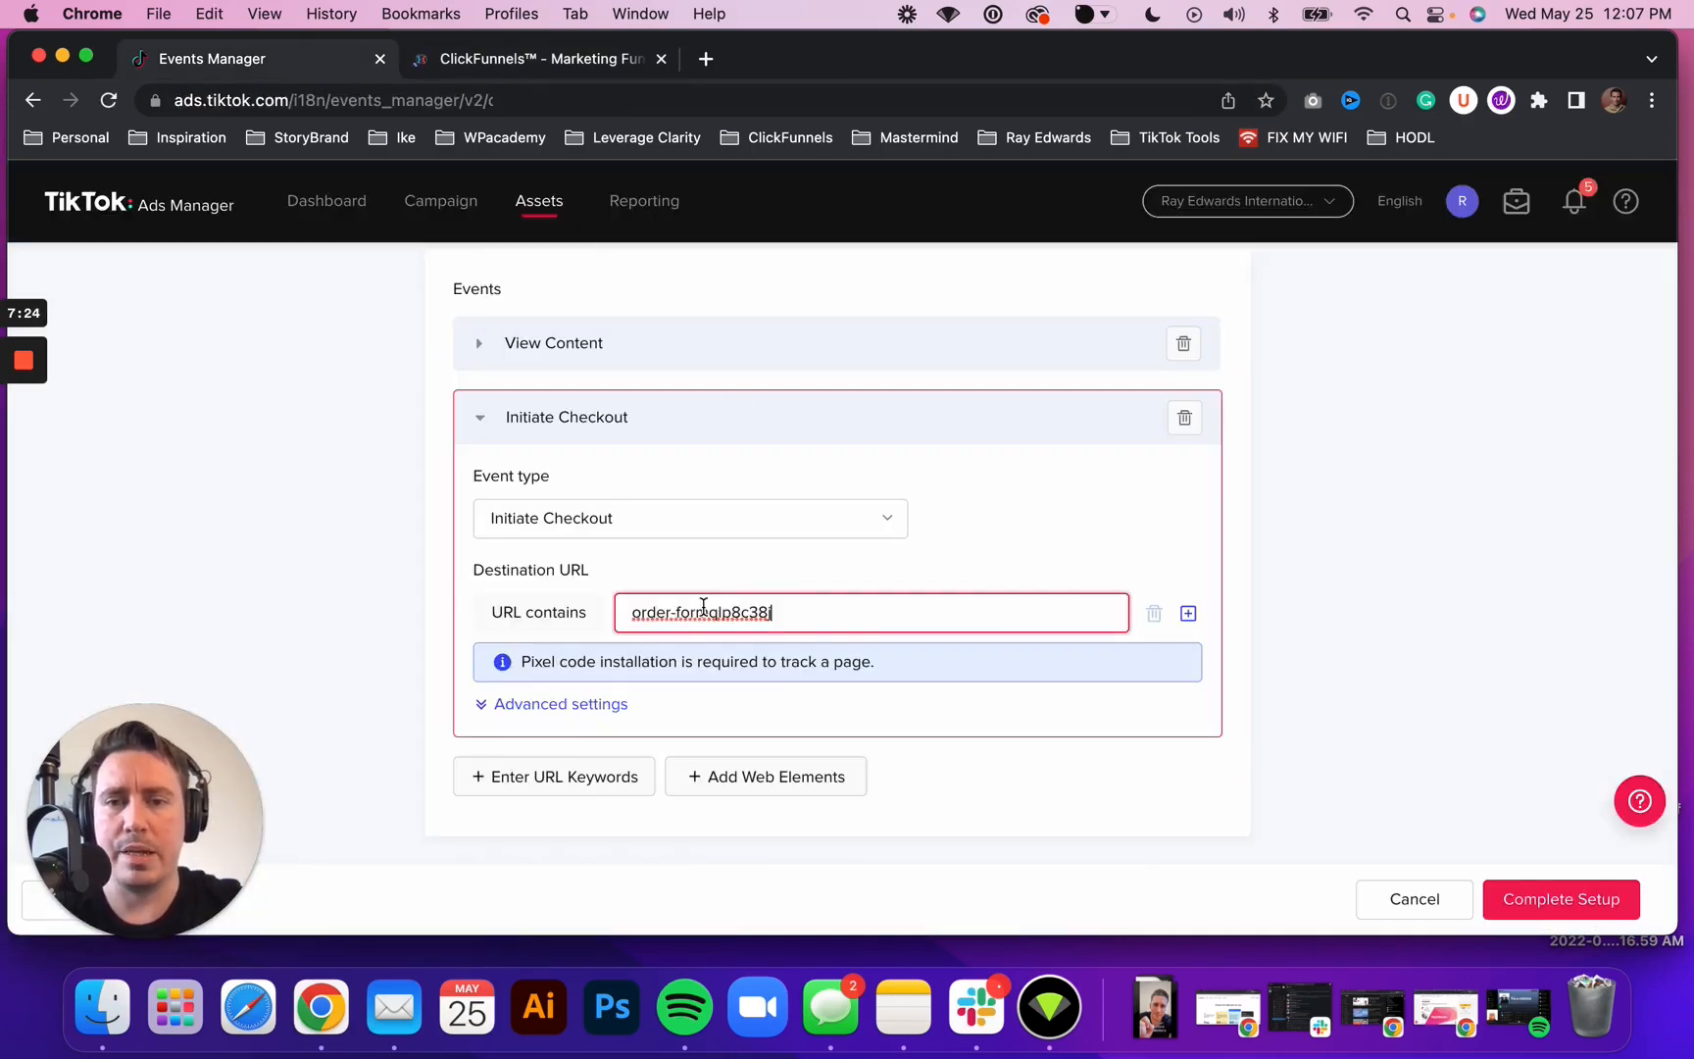
left_click(1189, 615)
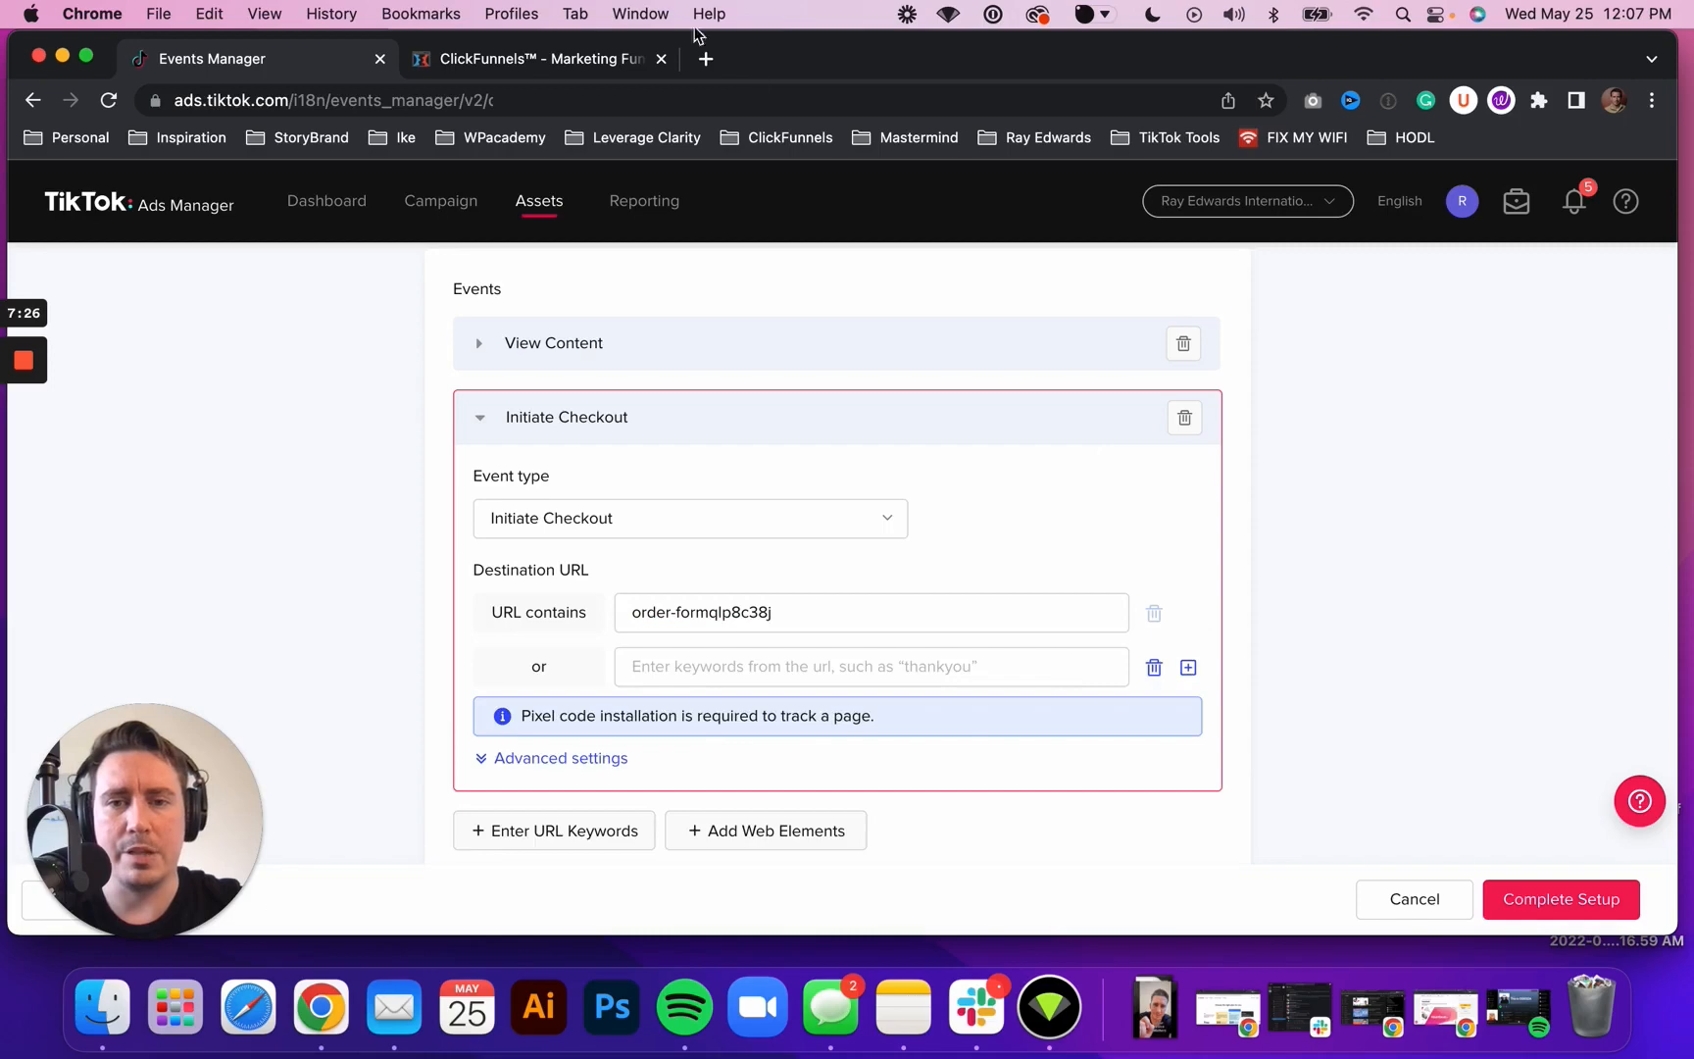
left_click(543, 57)
left_click(820, 836)
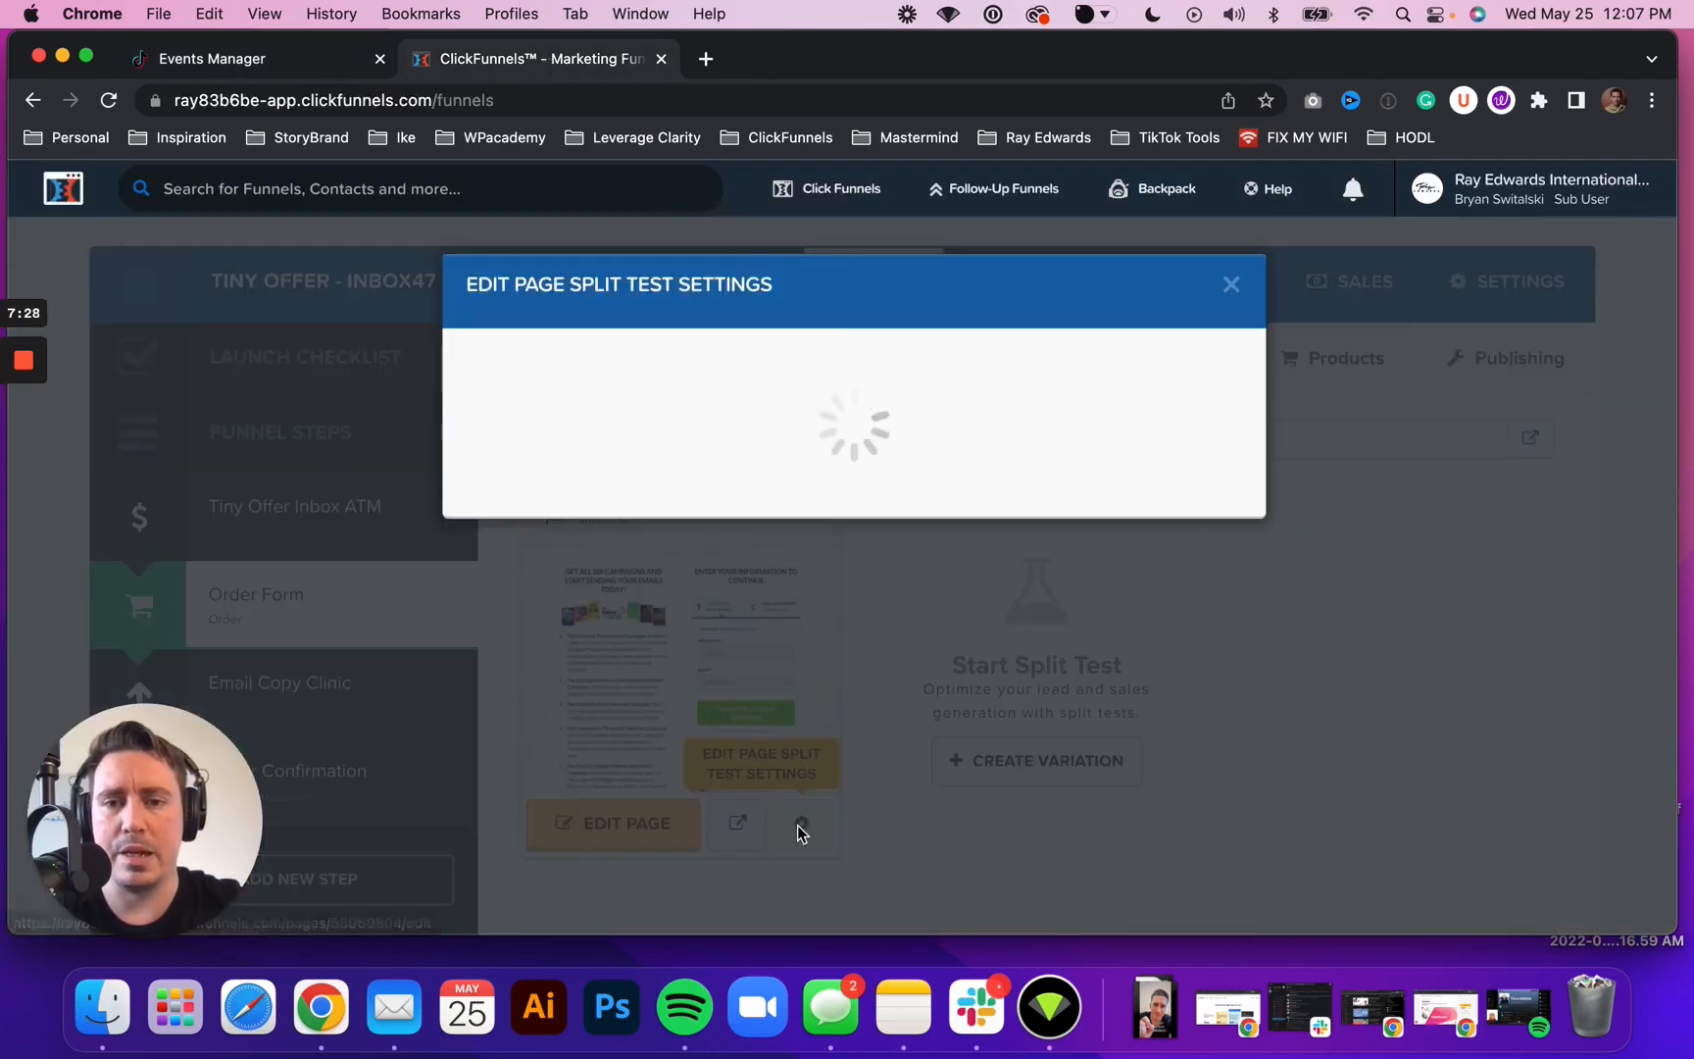
triple_click(549, 555)
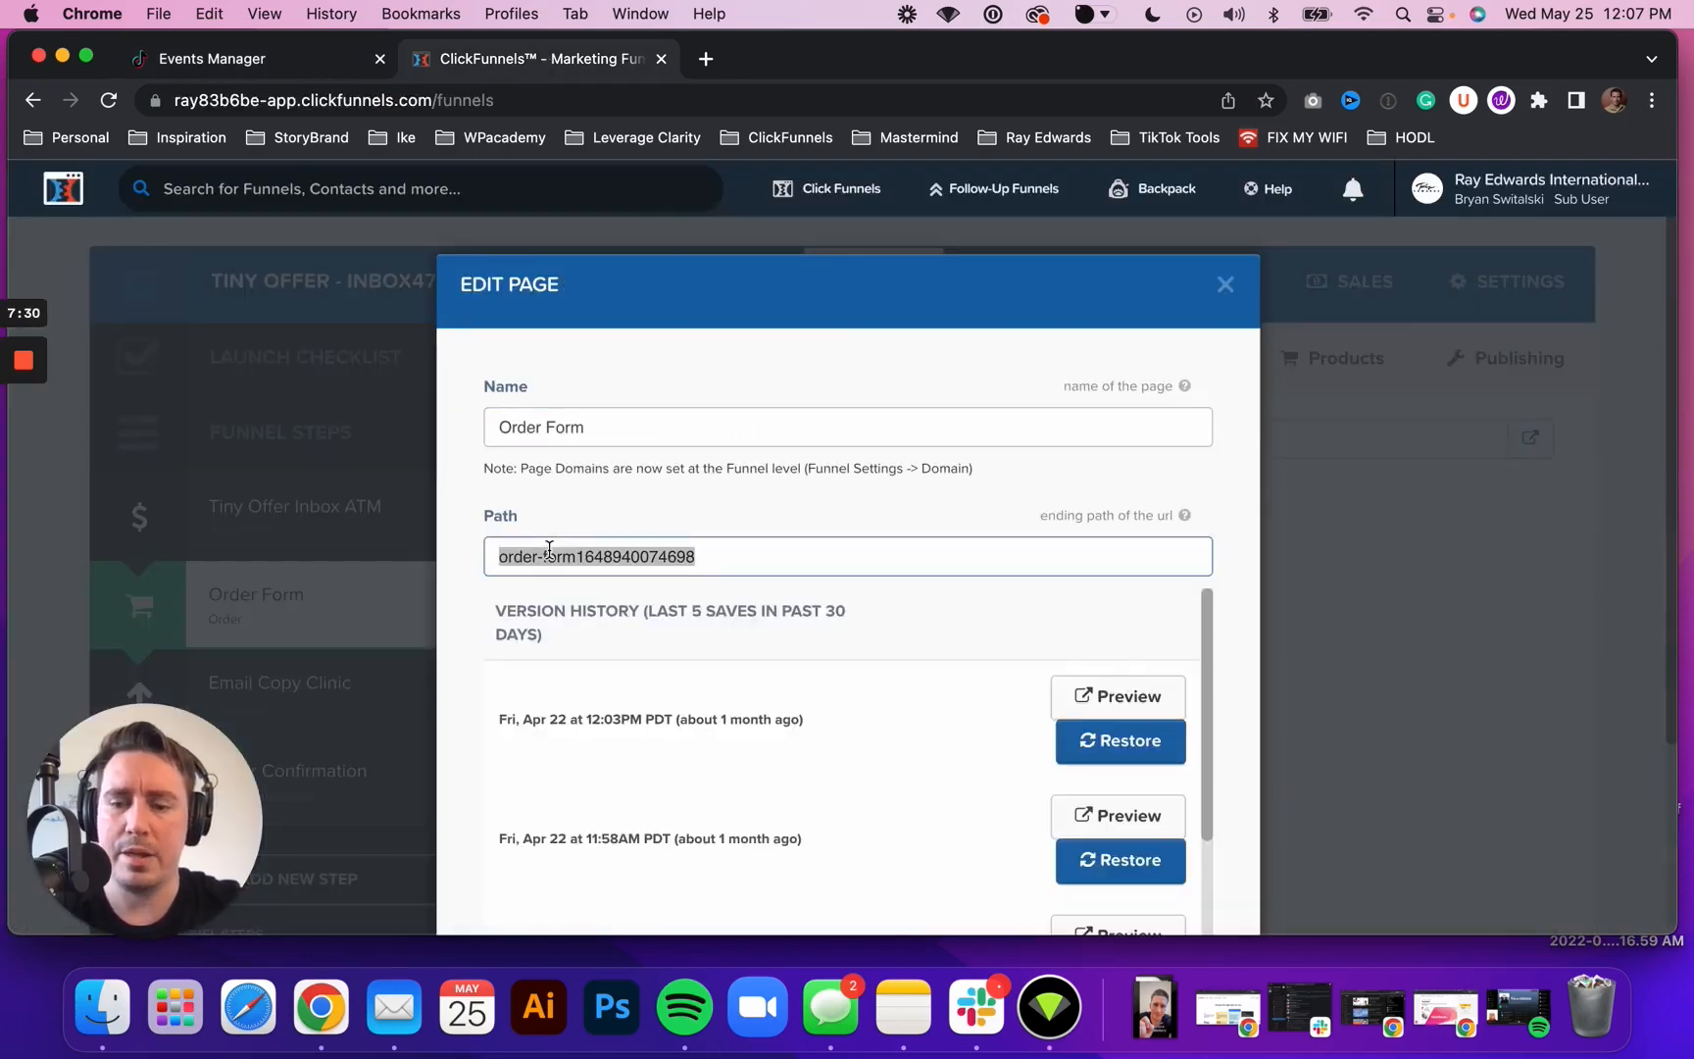
left_click(287, 61)
left_click(745, 668)
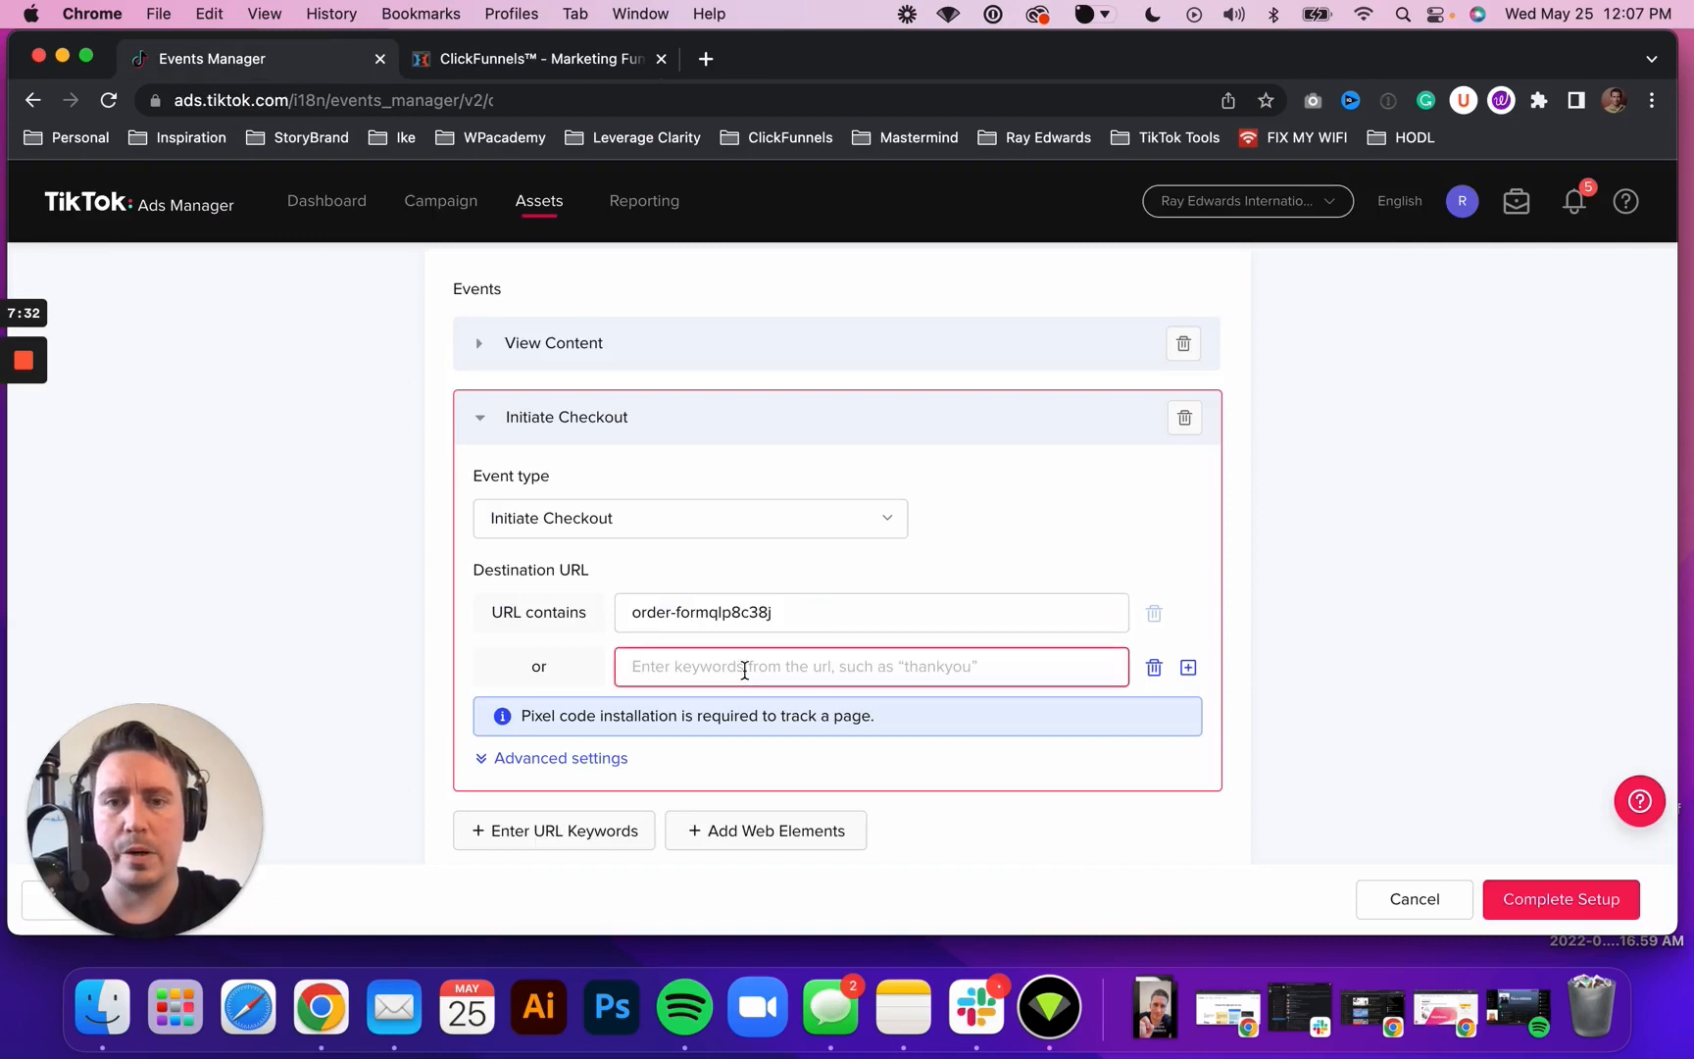
key("cmd+v")
Expand the Initiate Checkout event's advanced settings and enter an event alias
scroll(745, 668, "down", 2)
left_click(556, 664)
scroll(555, 670, "down", 2)
left_click(561, 657)
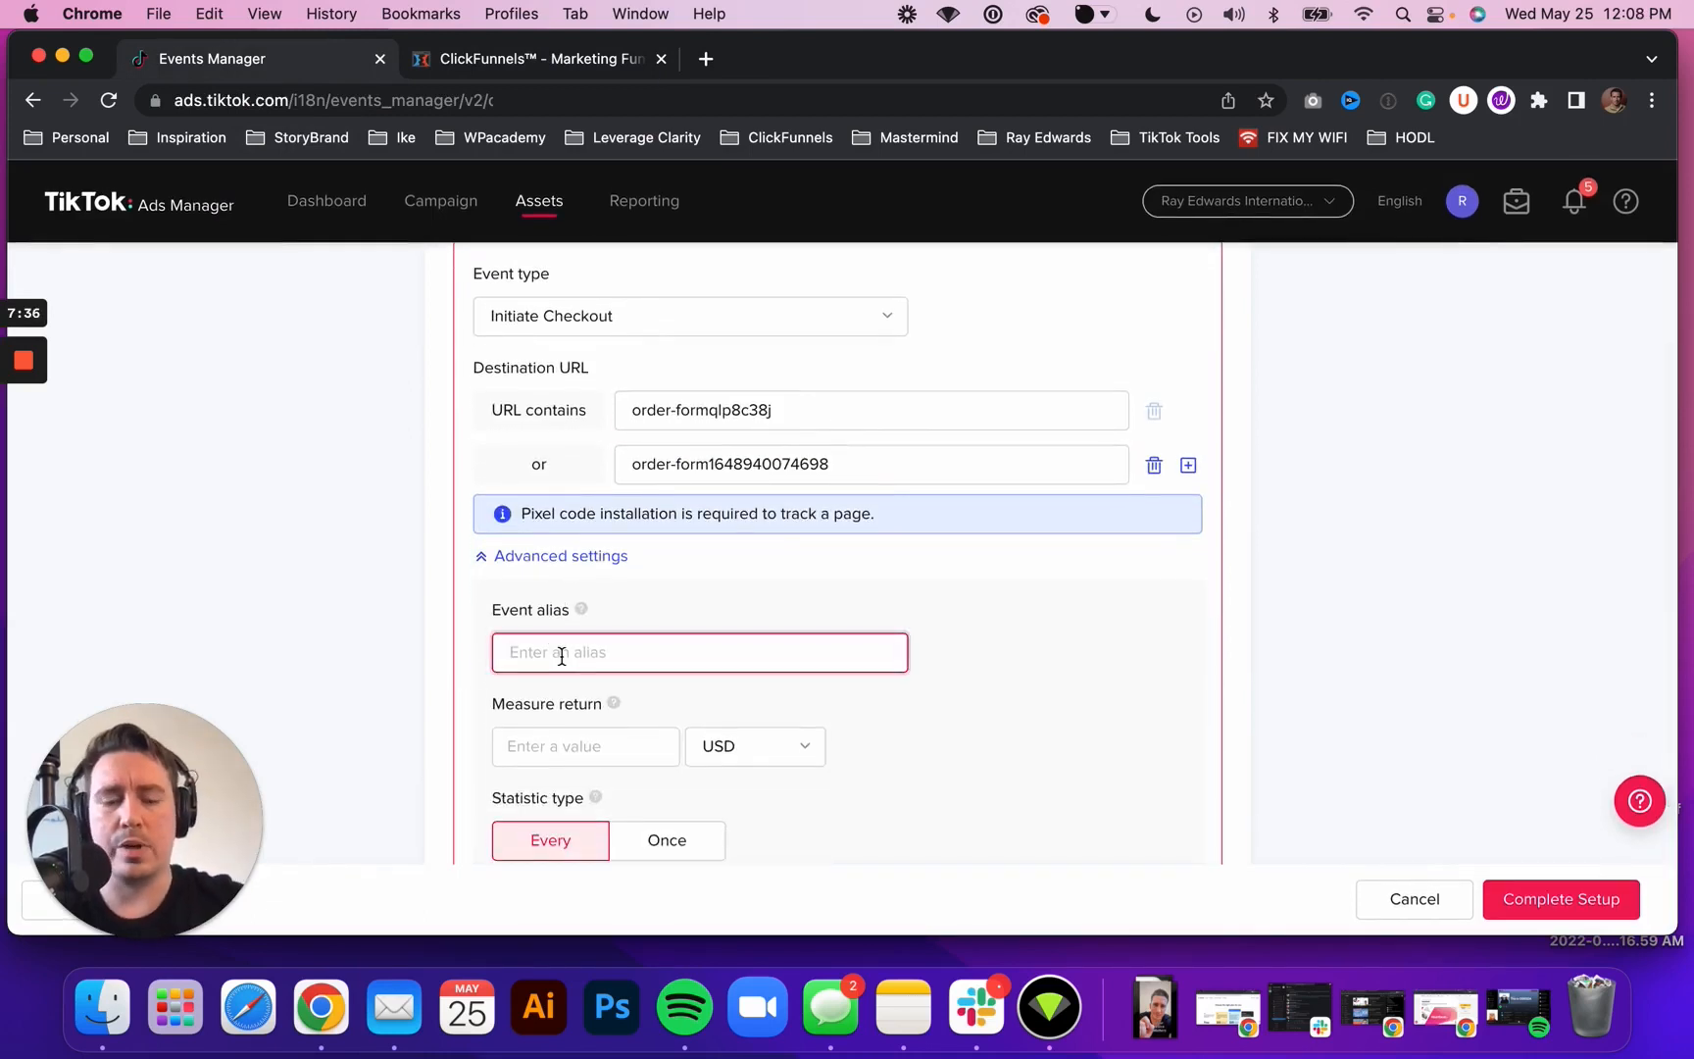
type("V")
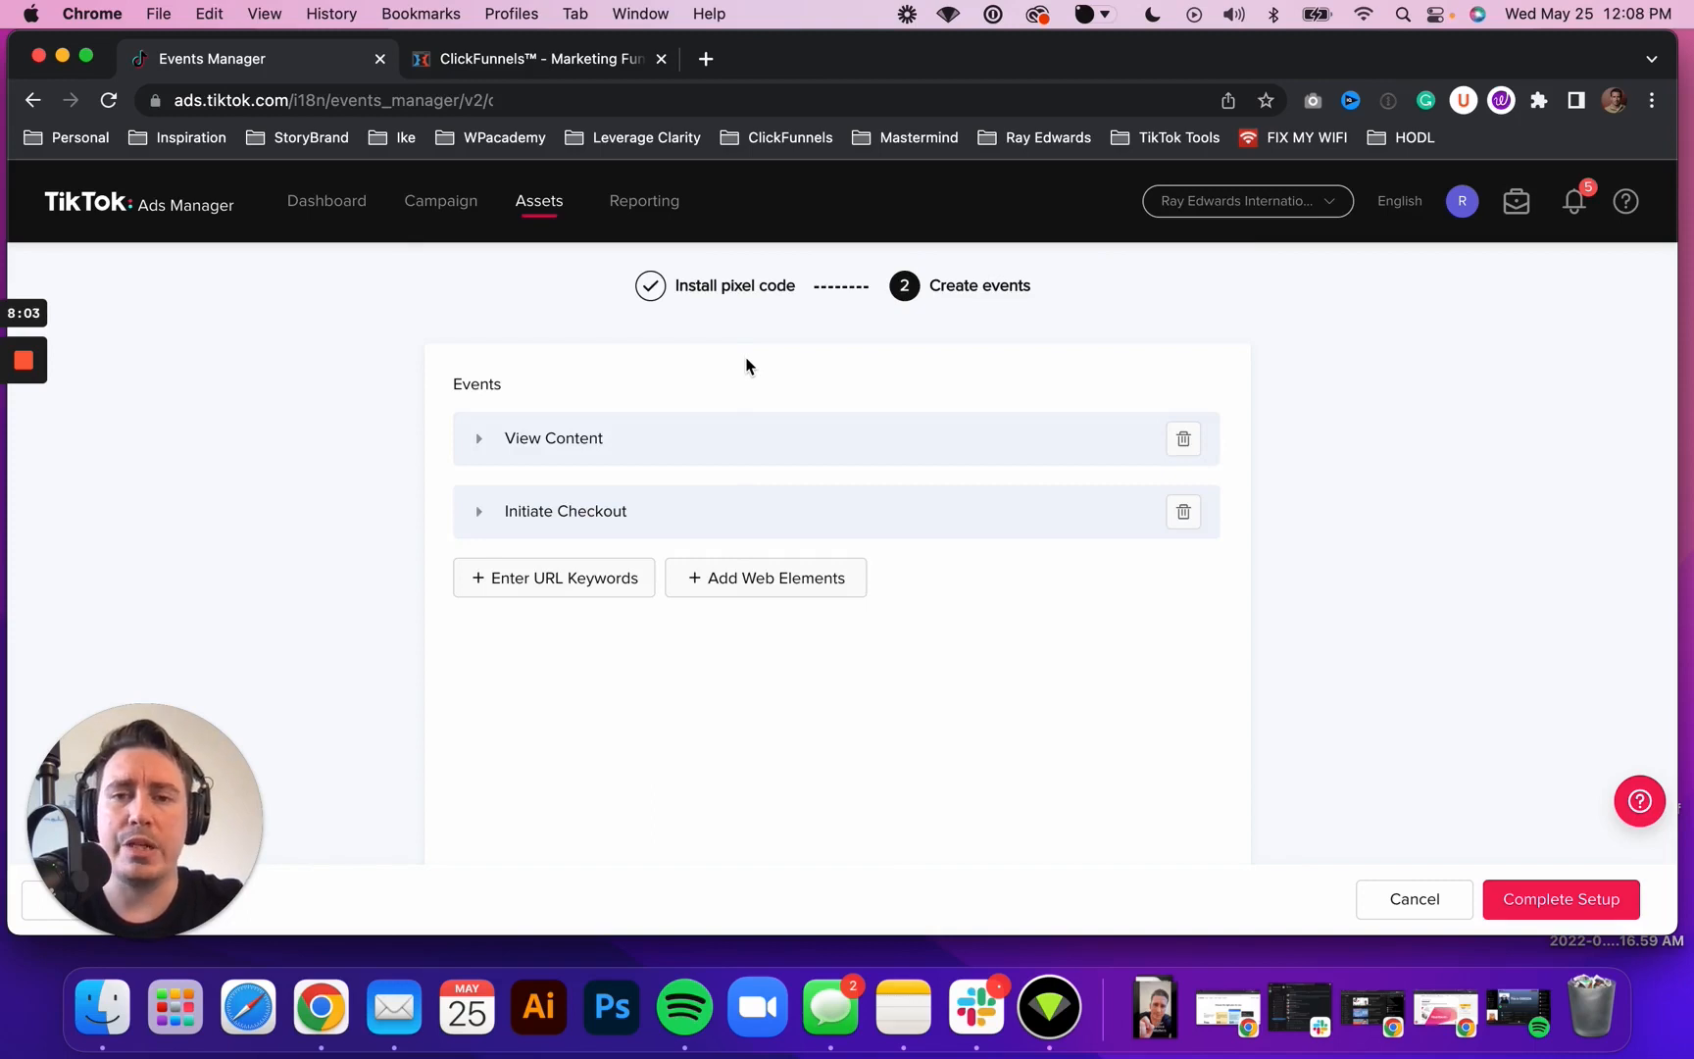
Add a web element event and load the Email Copy Clinic page's full URL from ClickFunnels into its preview
left_click(771, 587)
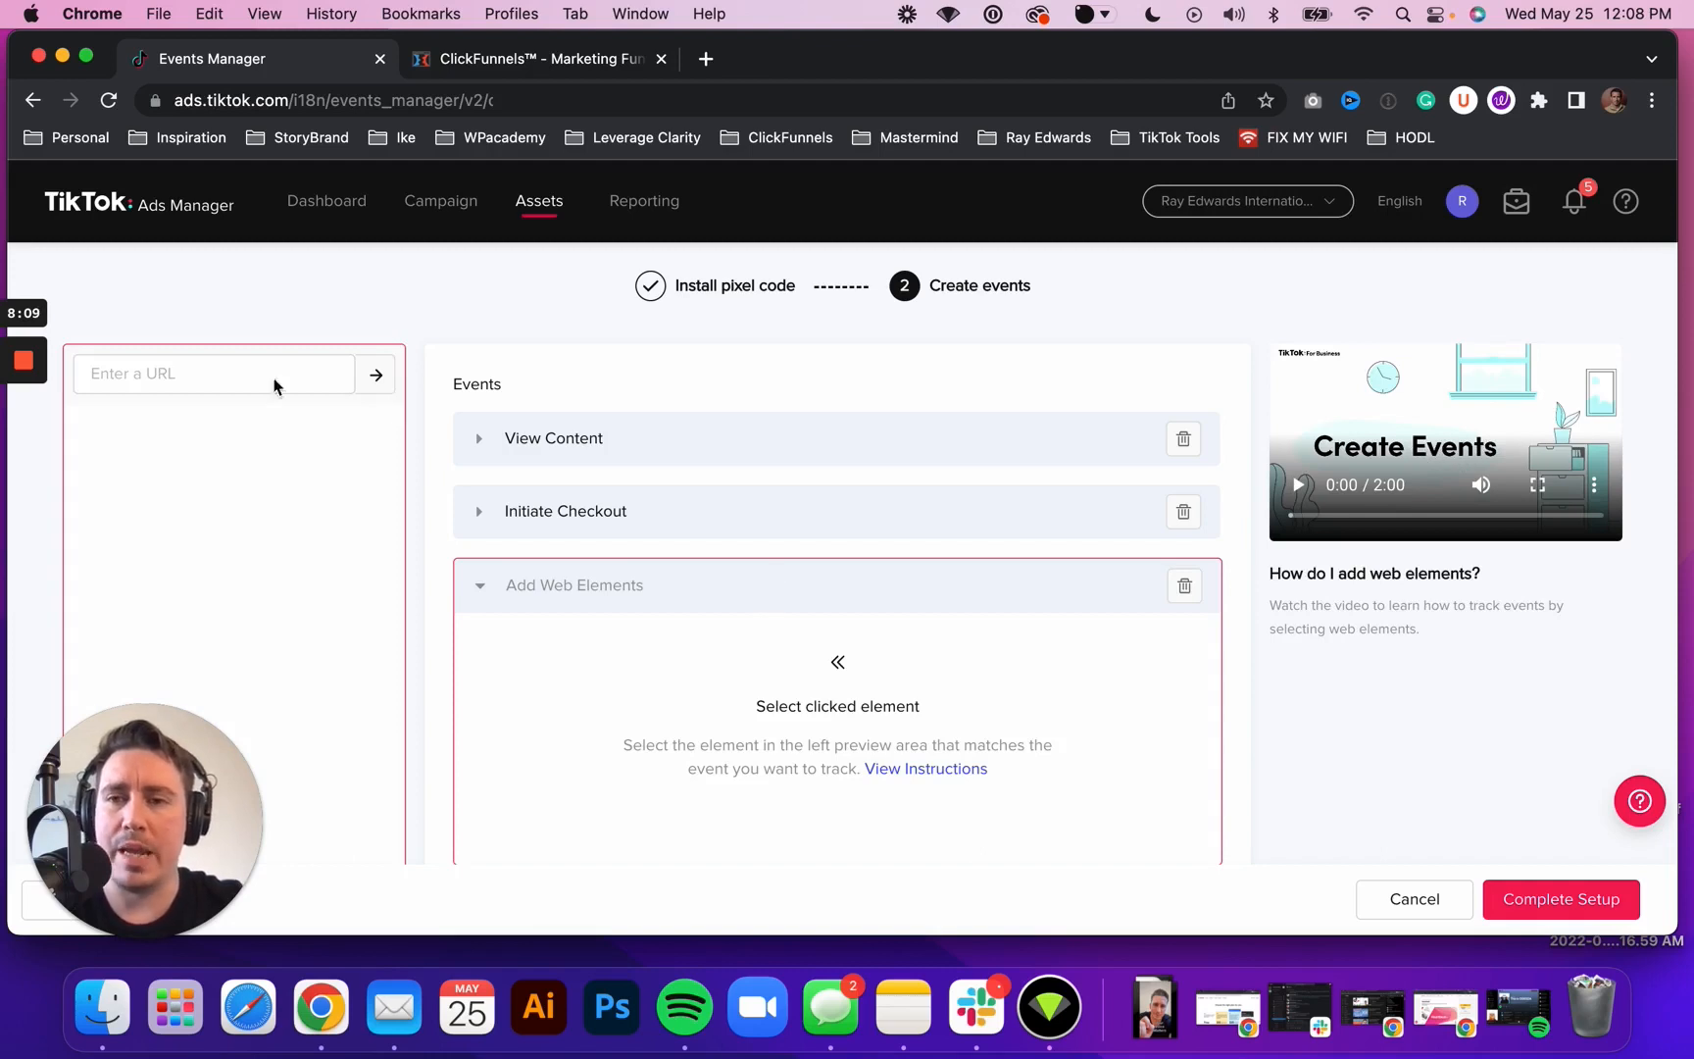
scroll(446, 536, "down", 2)
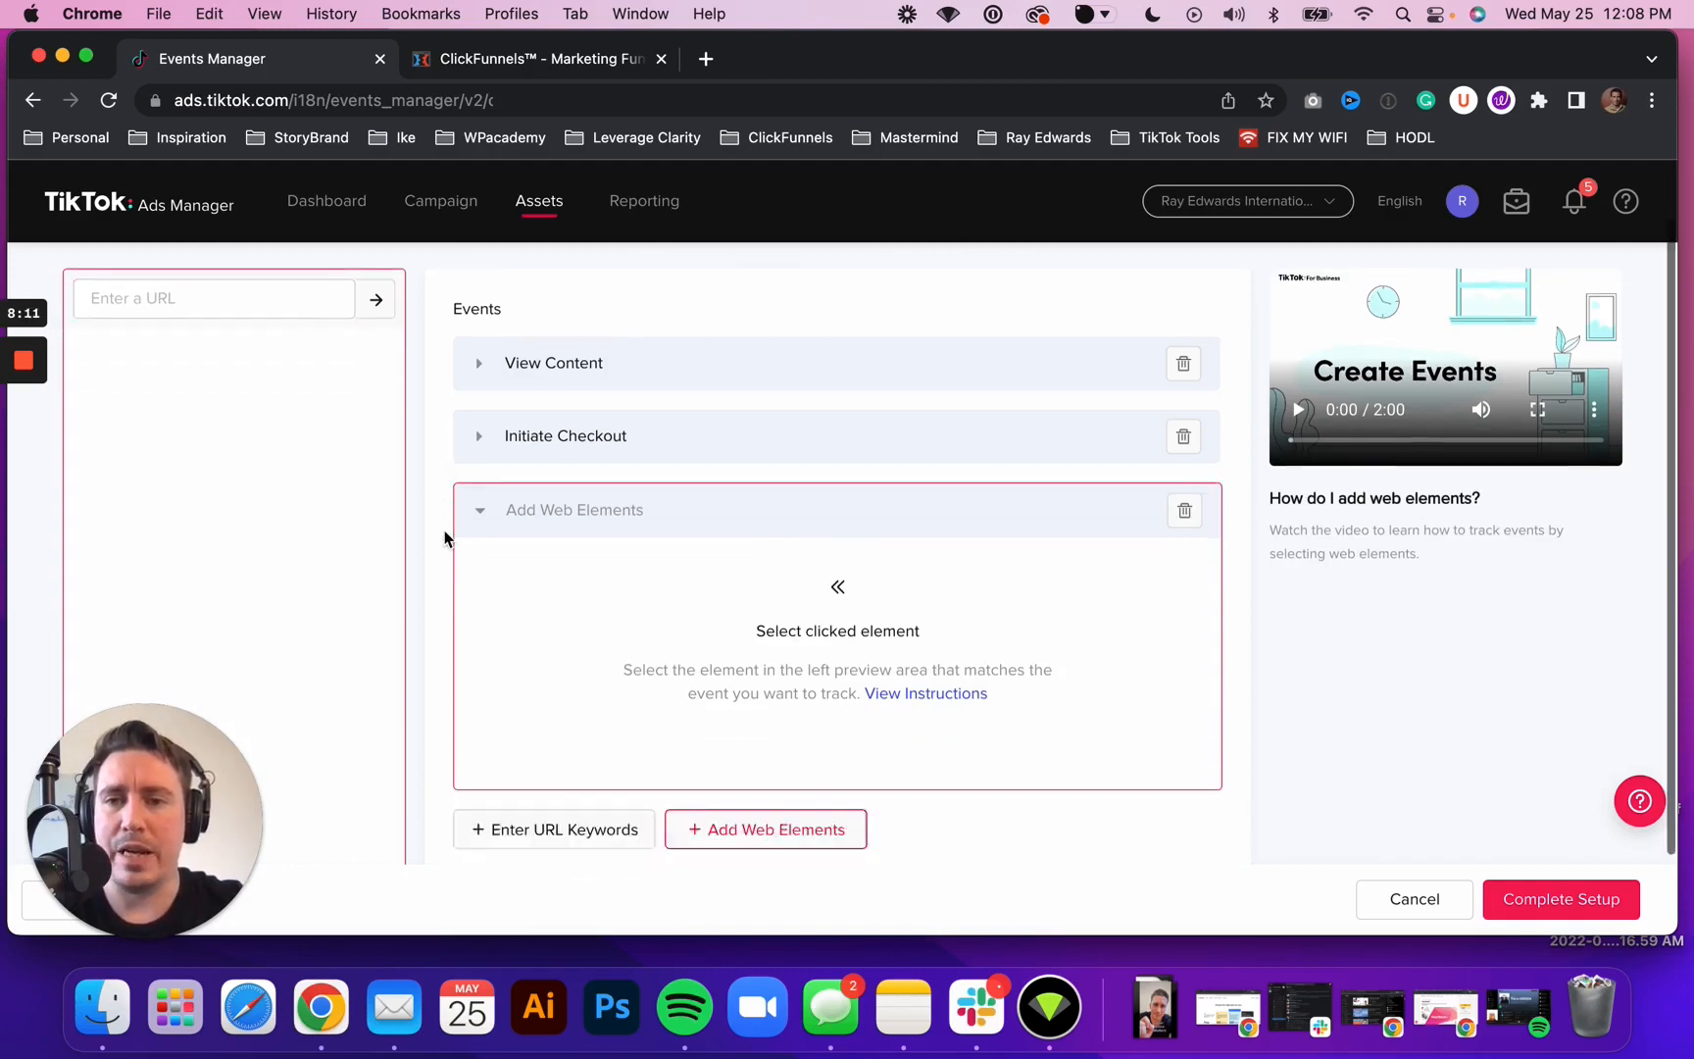
left_click(531, 60)
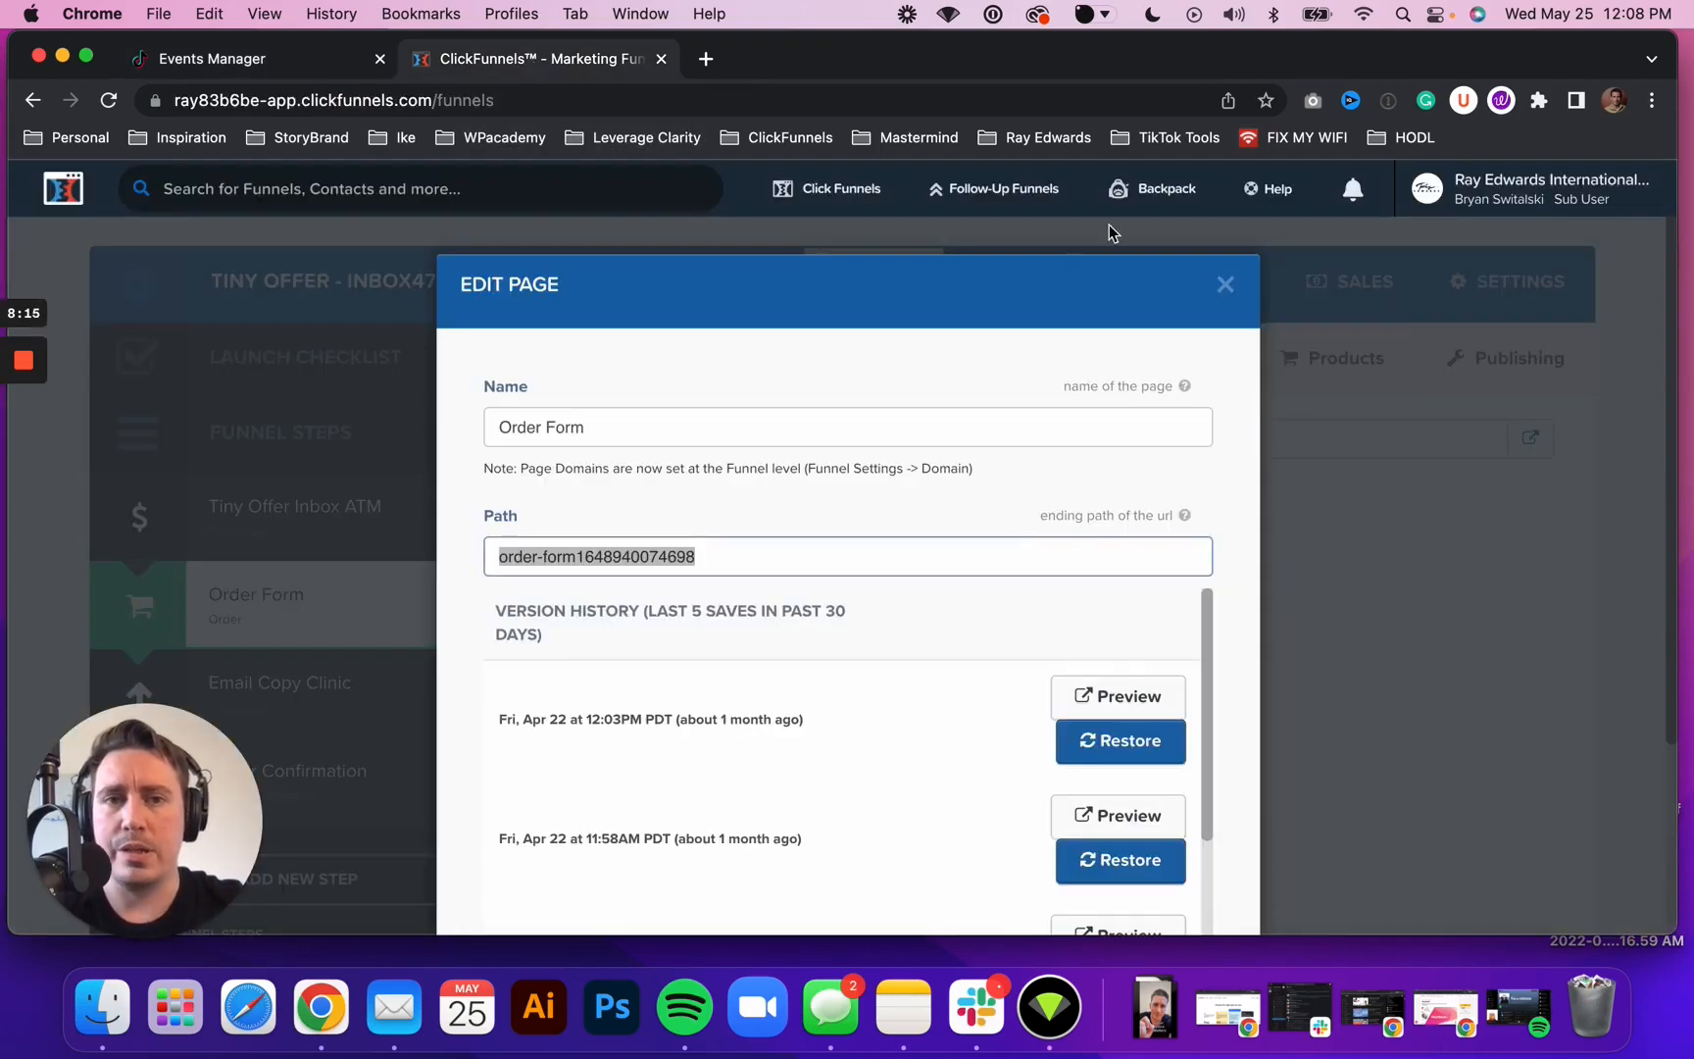
left_click(1226, 284)
scroll(265, 530, "down", 3)
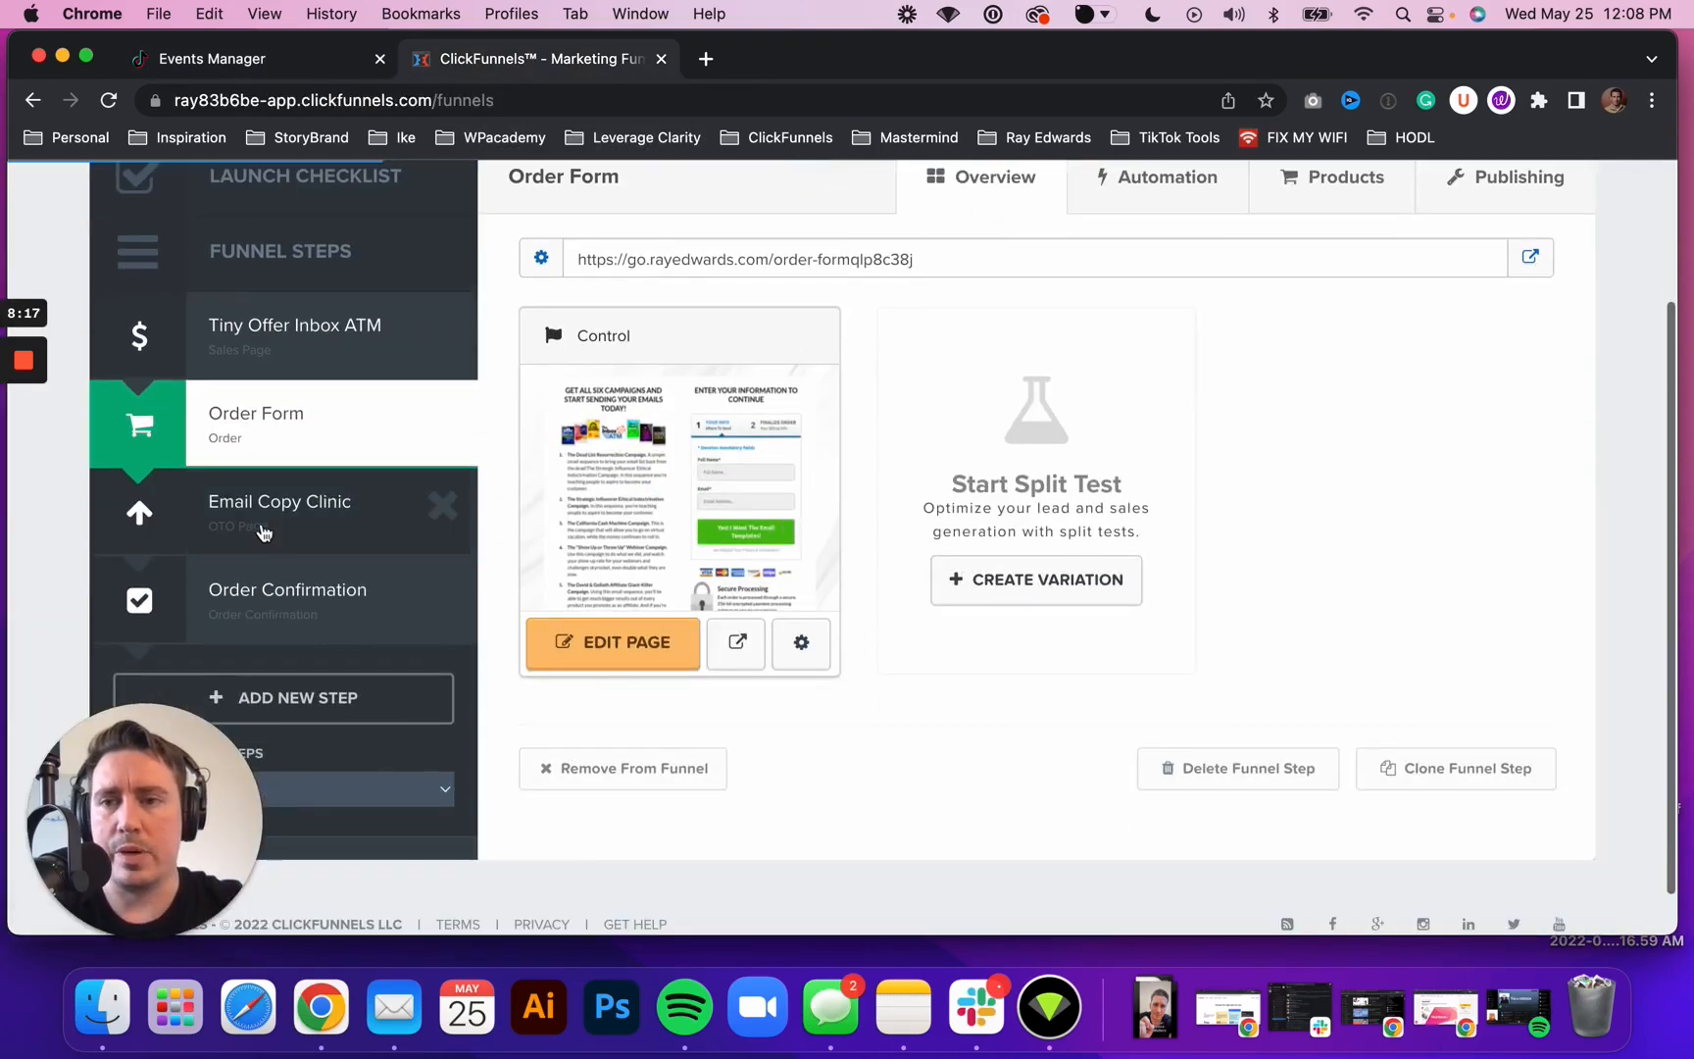
left_click(261, 532)
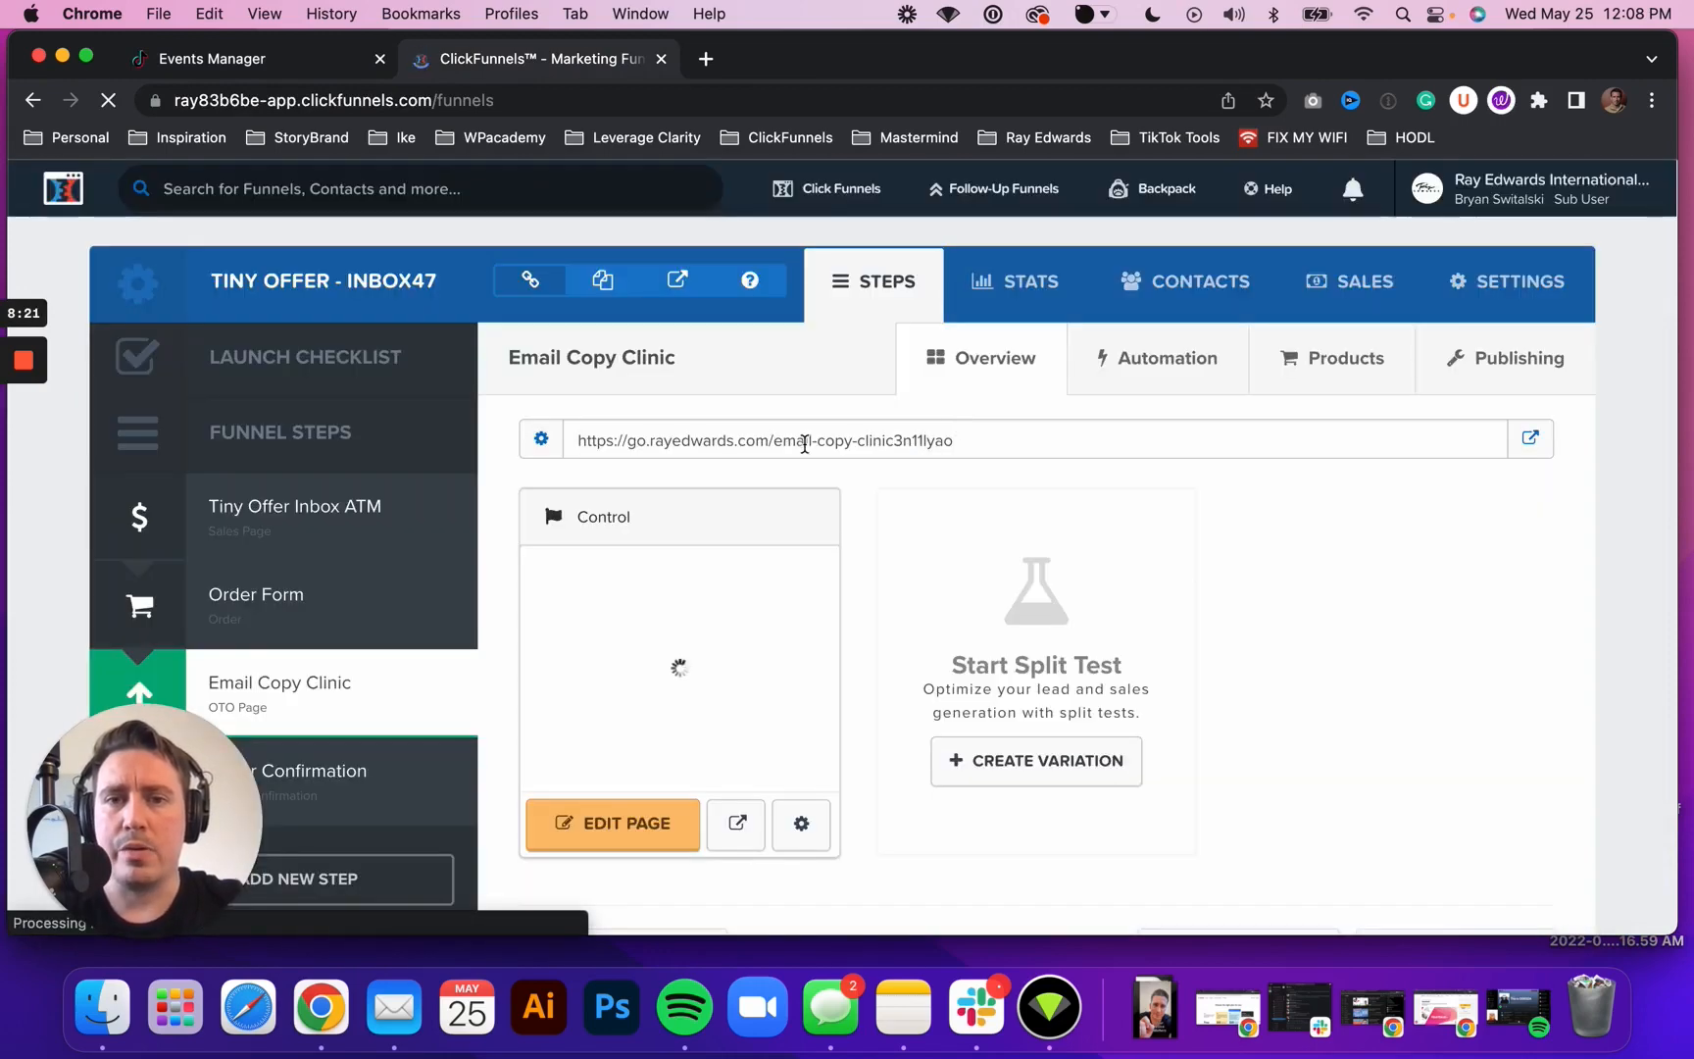
left_click(804, 443)
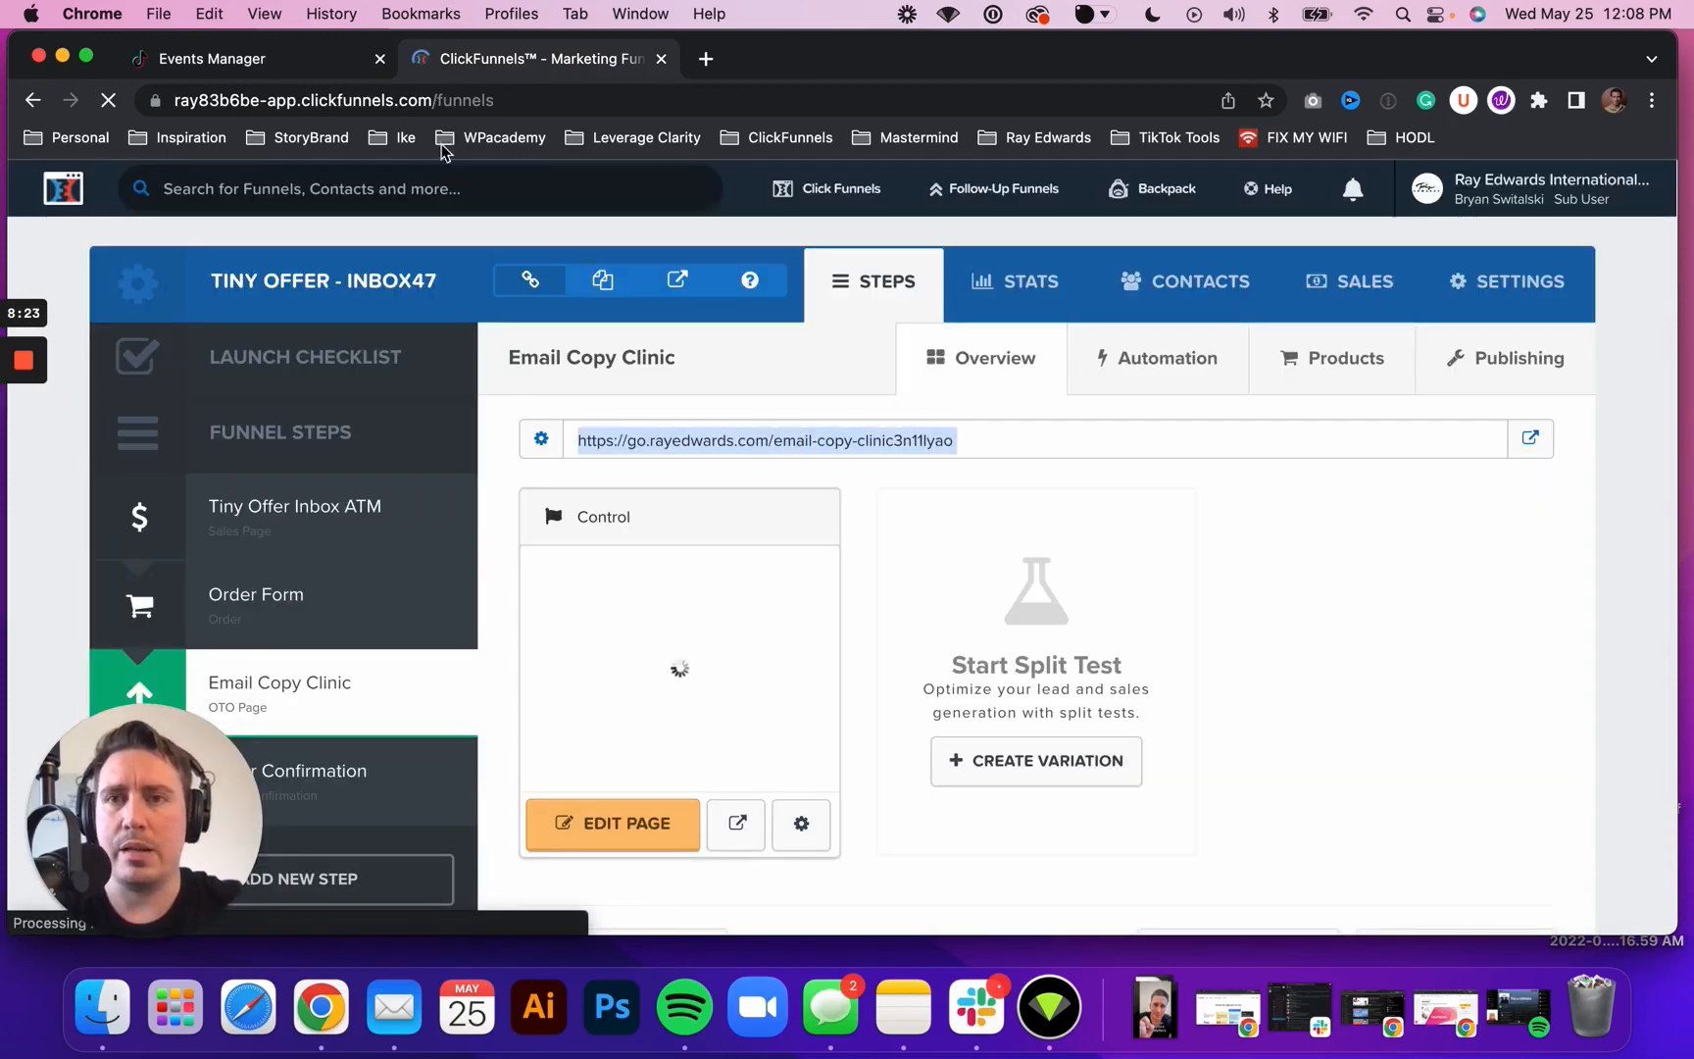
left_click(314, 73)
left_click(145, 320)
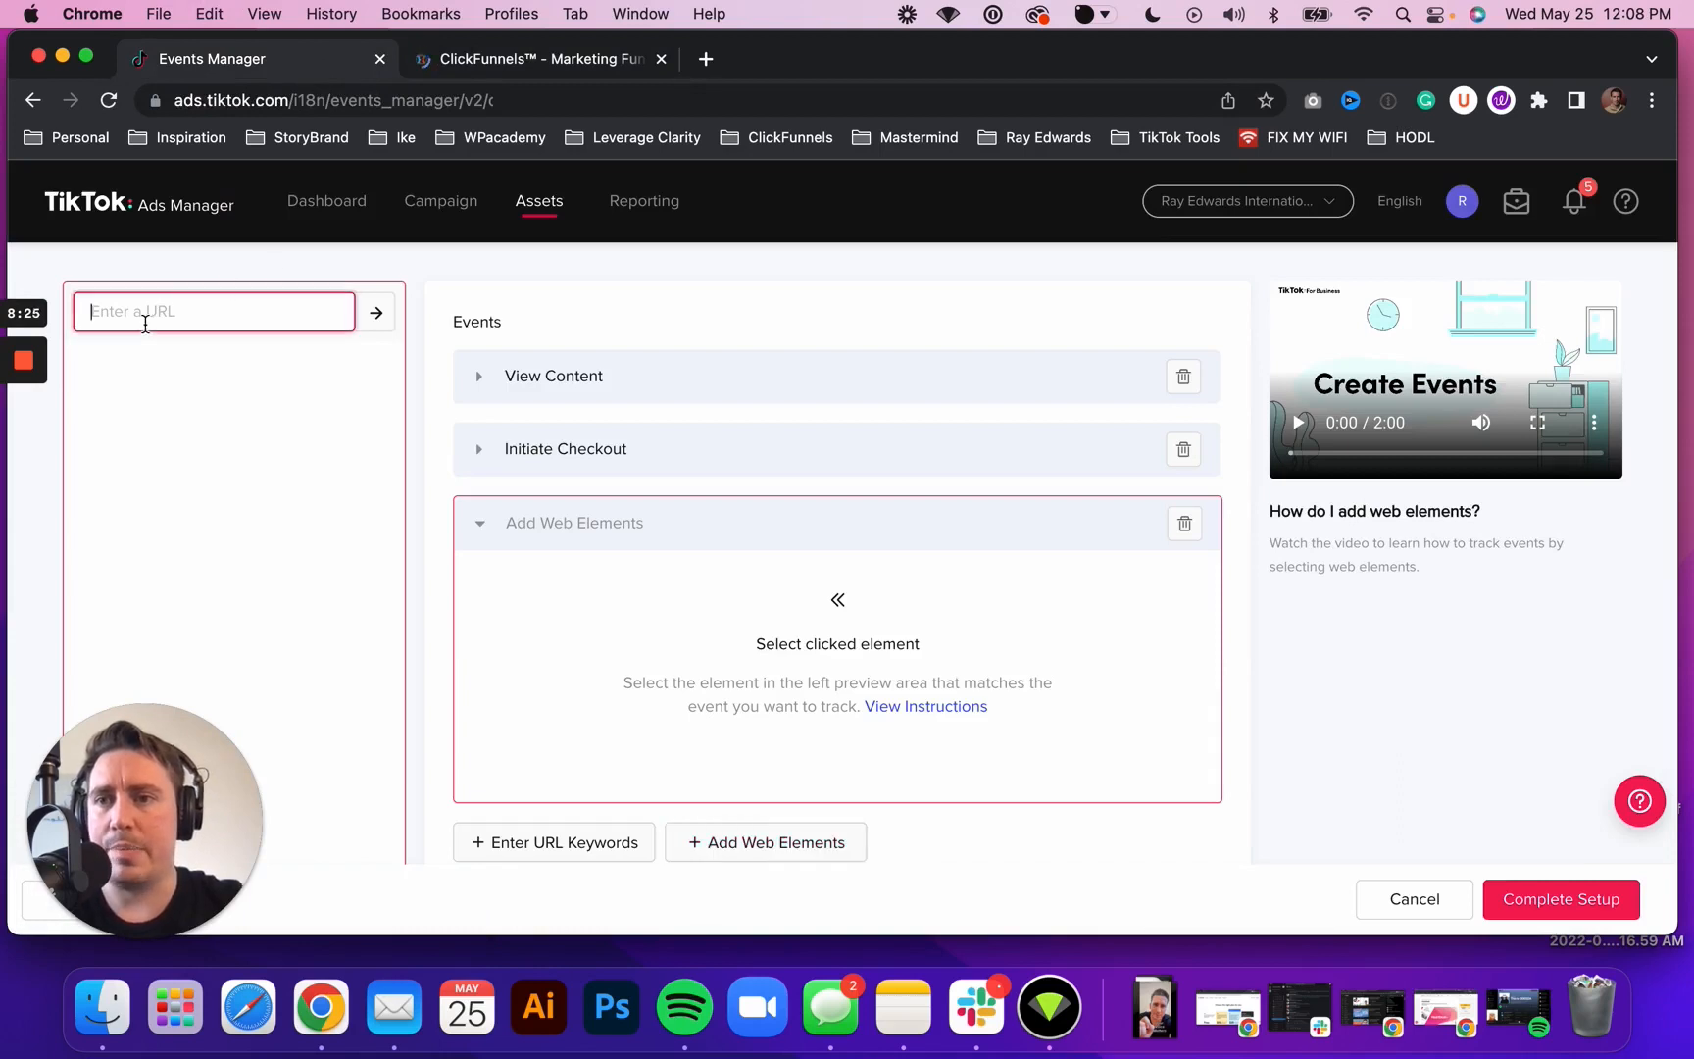
key("super+v")
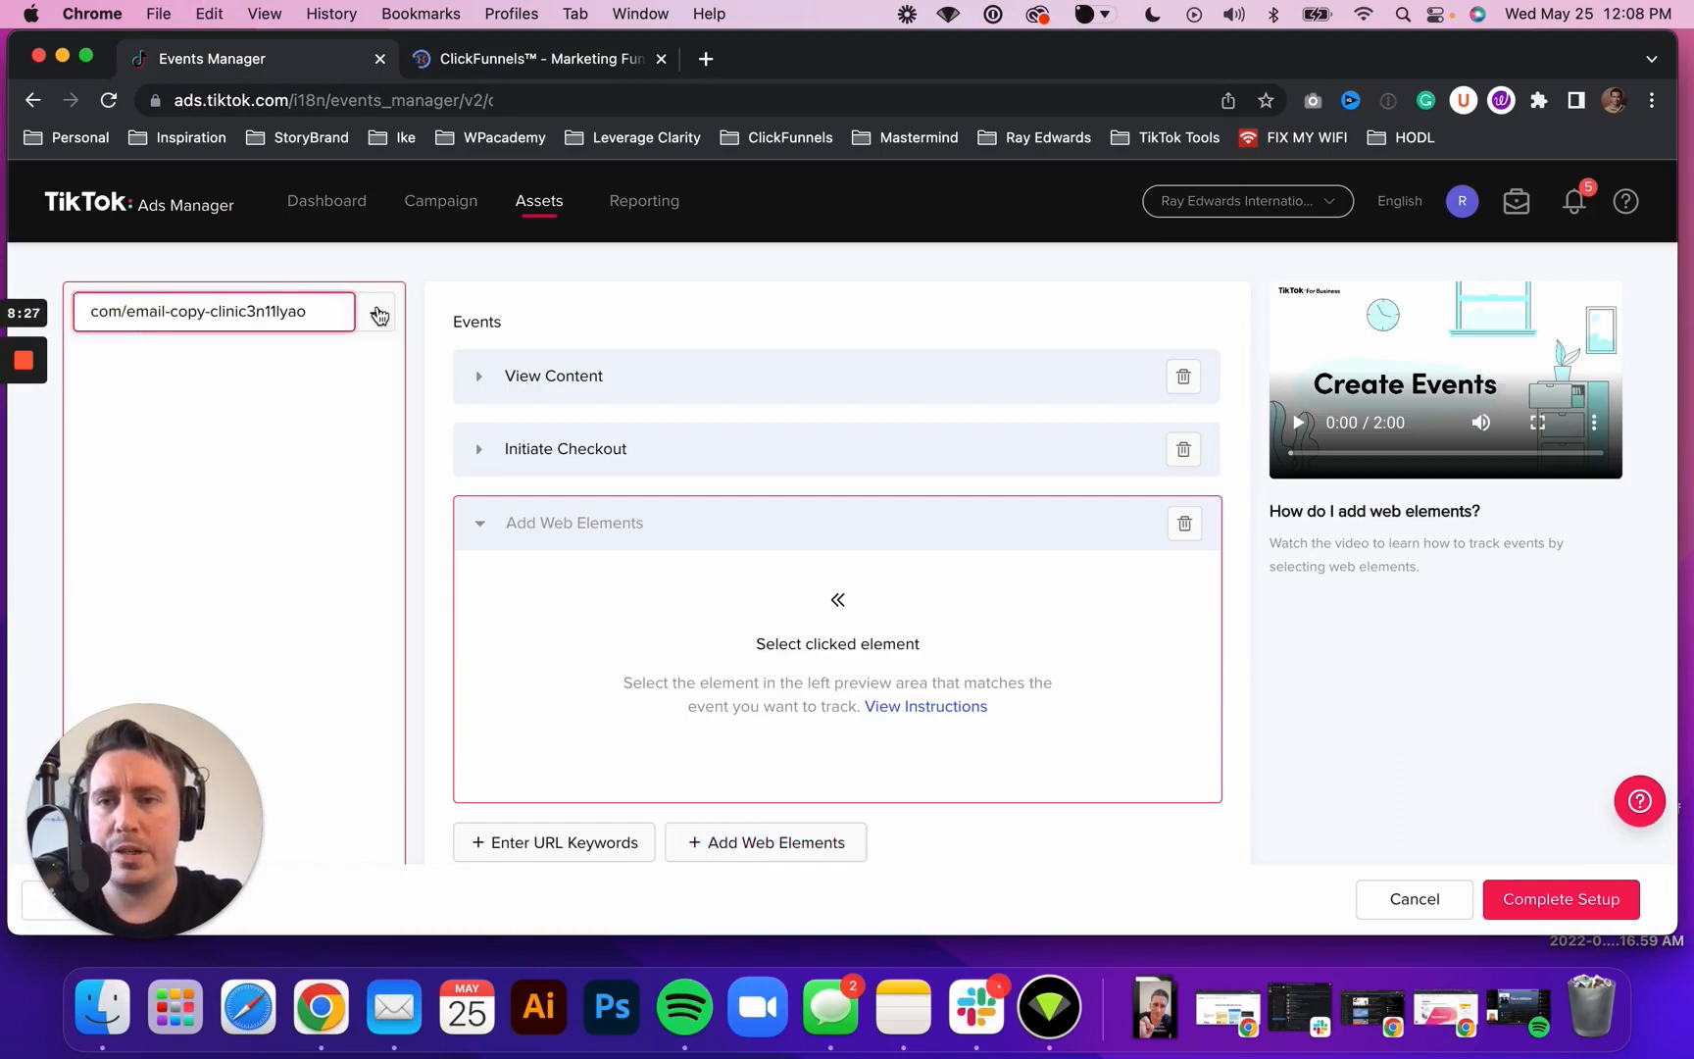
left_click(376, 316)
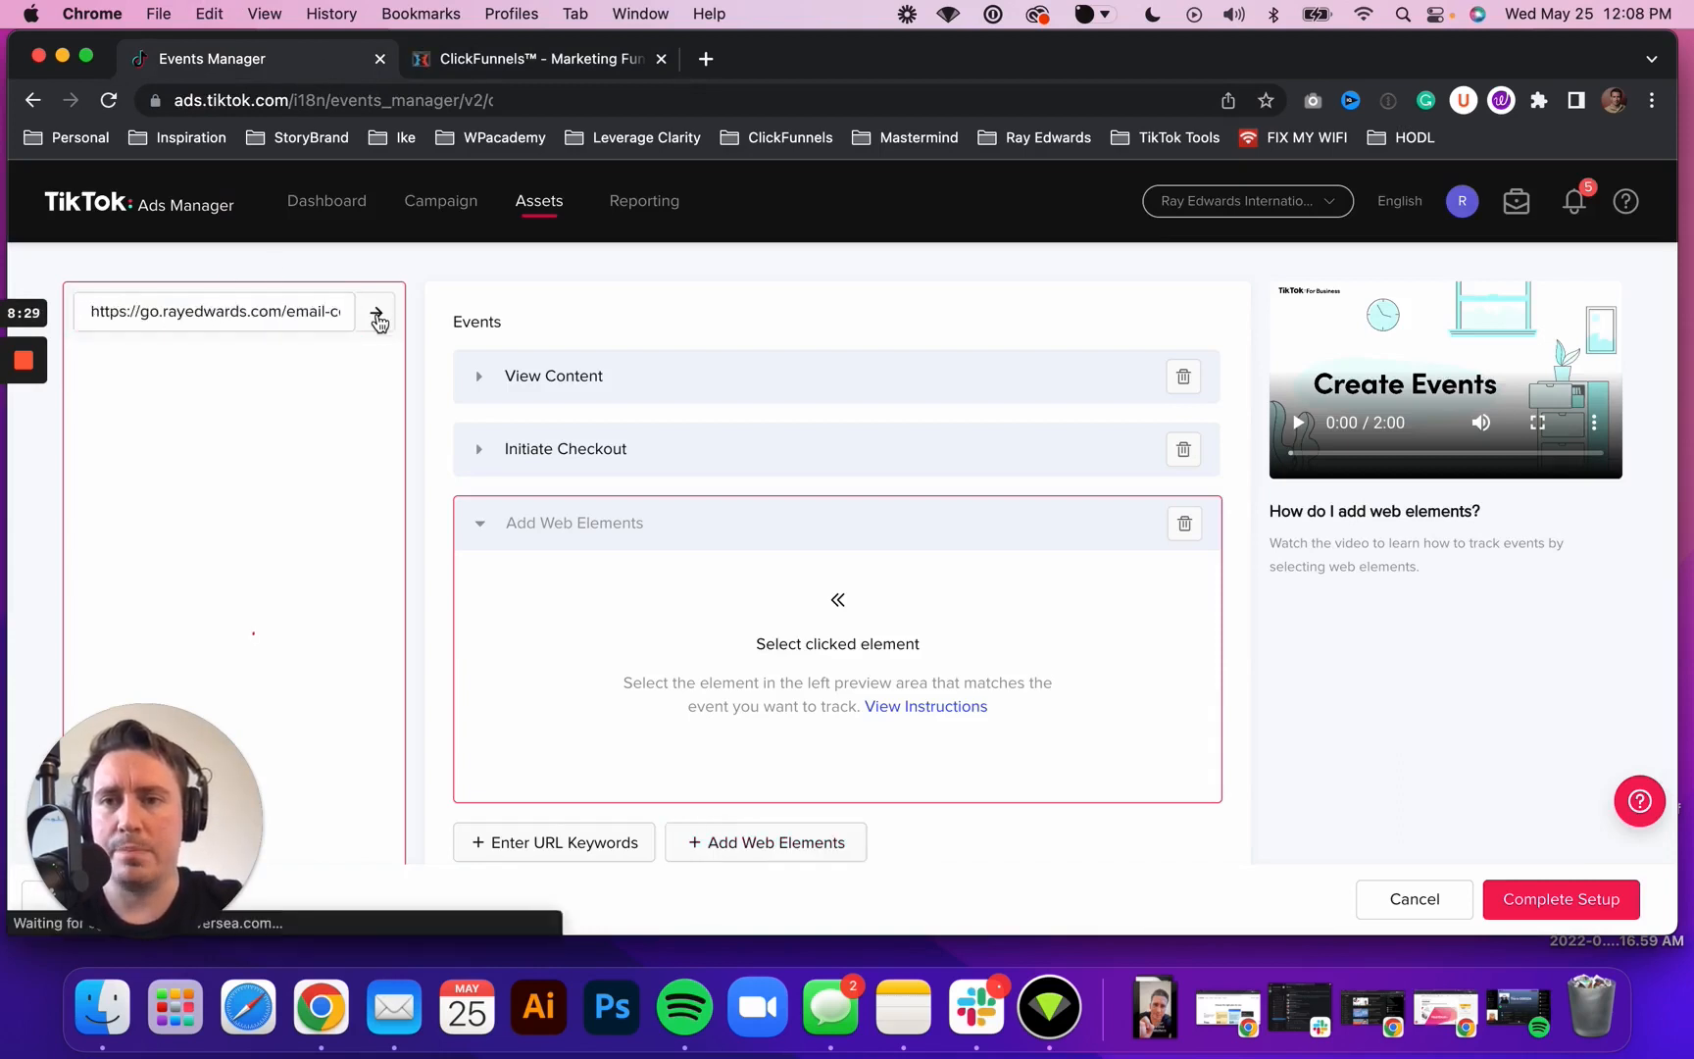
Add the "Yes! Add Email Copy Clinic To My Order!" button in the page preview as the event's clicked element
scroll(430, 461, "down", 2)
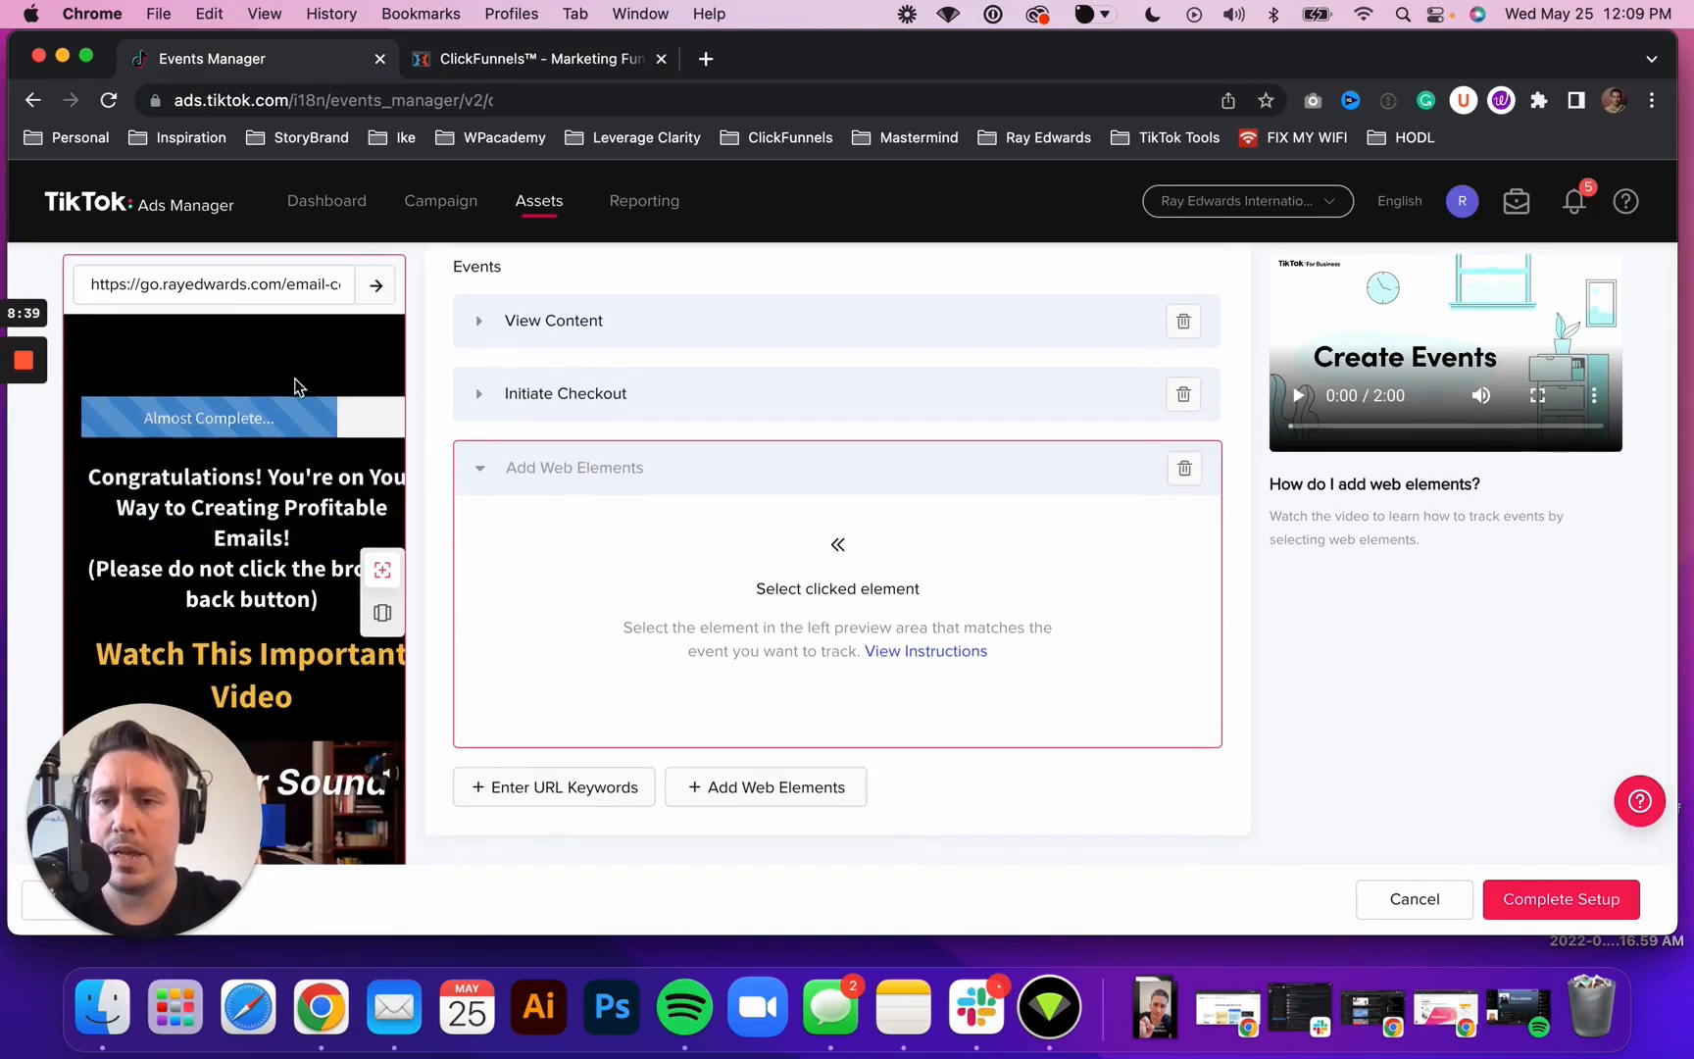
scroll(243, 578, "down", 2)
scroll(245, 583, "down", 3)
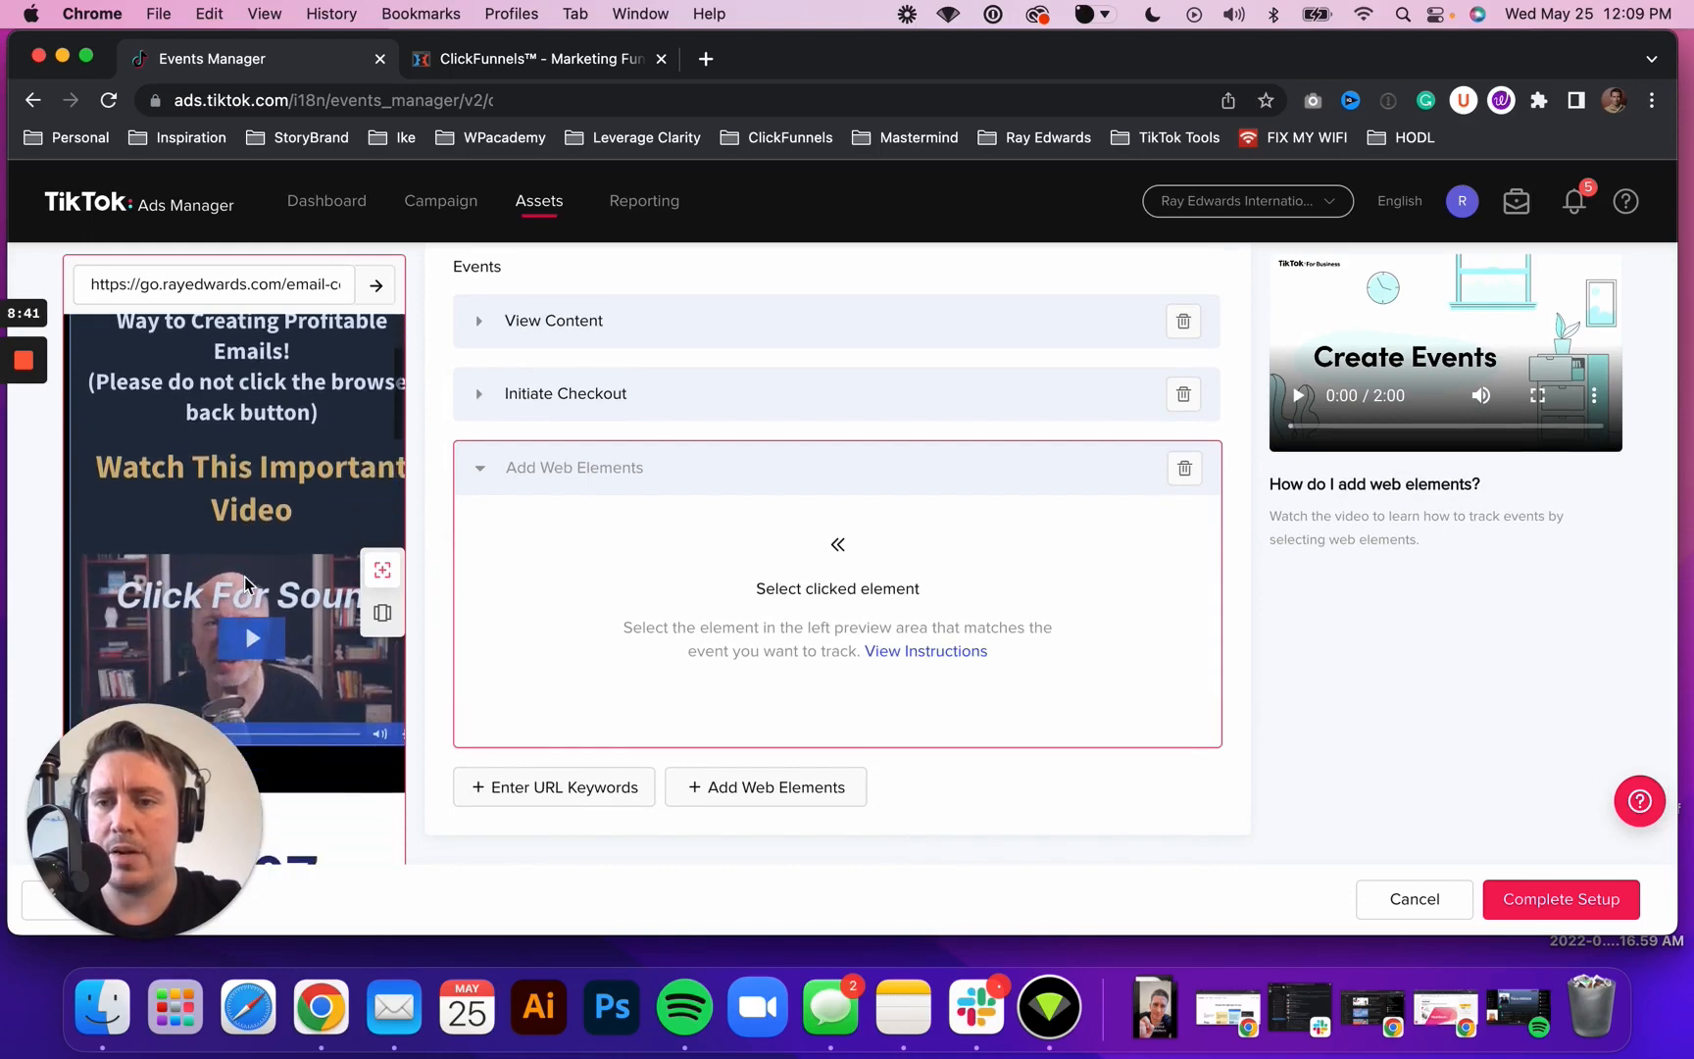
scroll(290, 677, "down", 1)
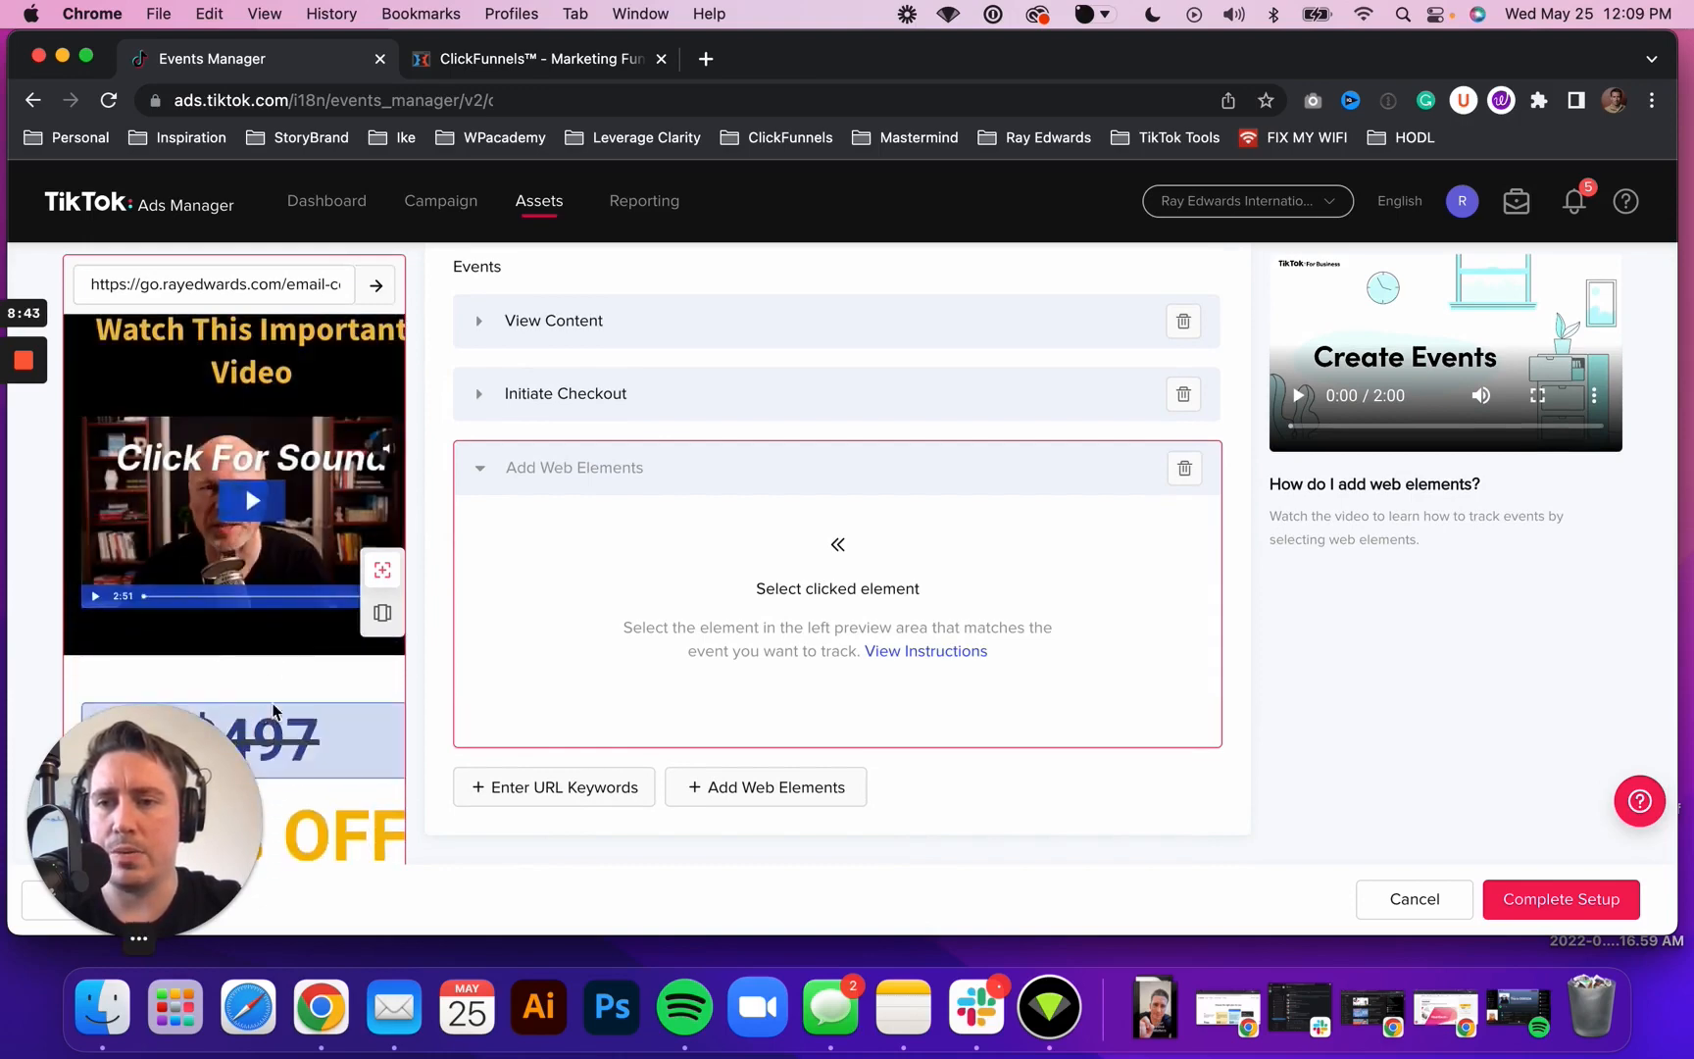
scroll(290, 678, "down", 5)
scroll(290, 677, "down", 10)
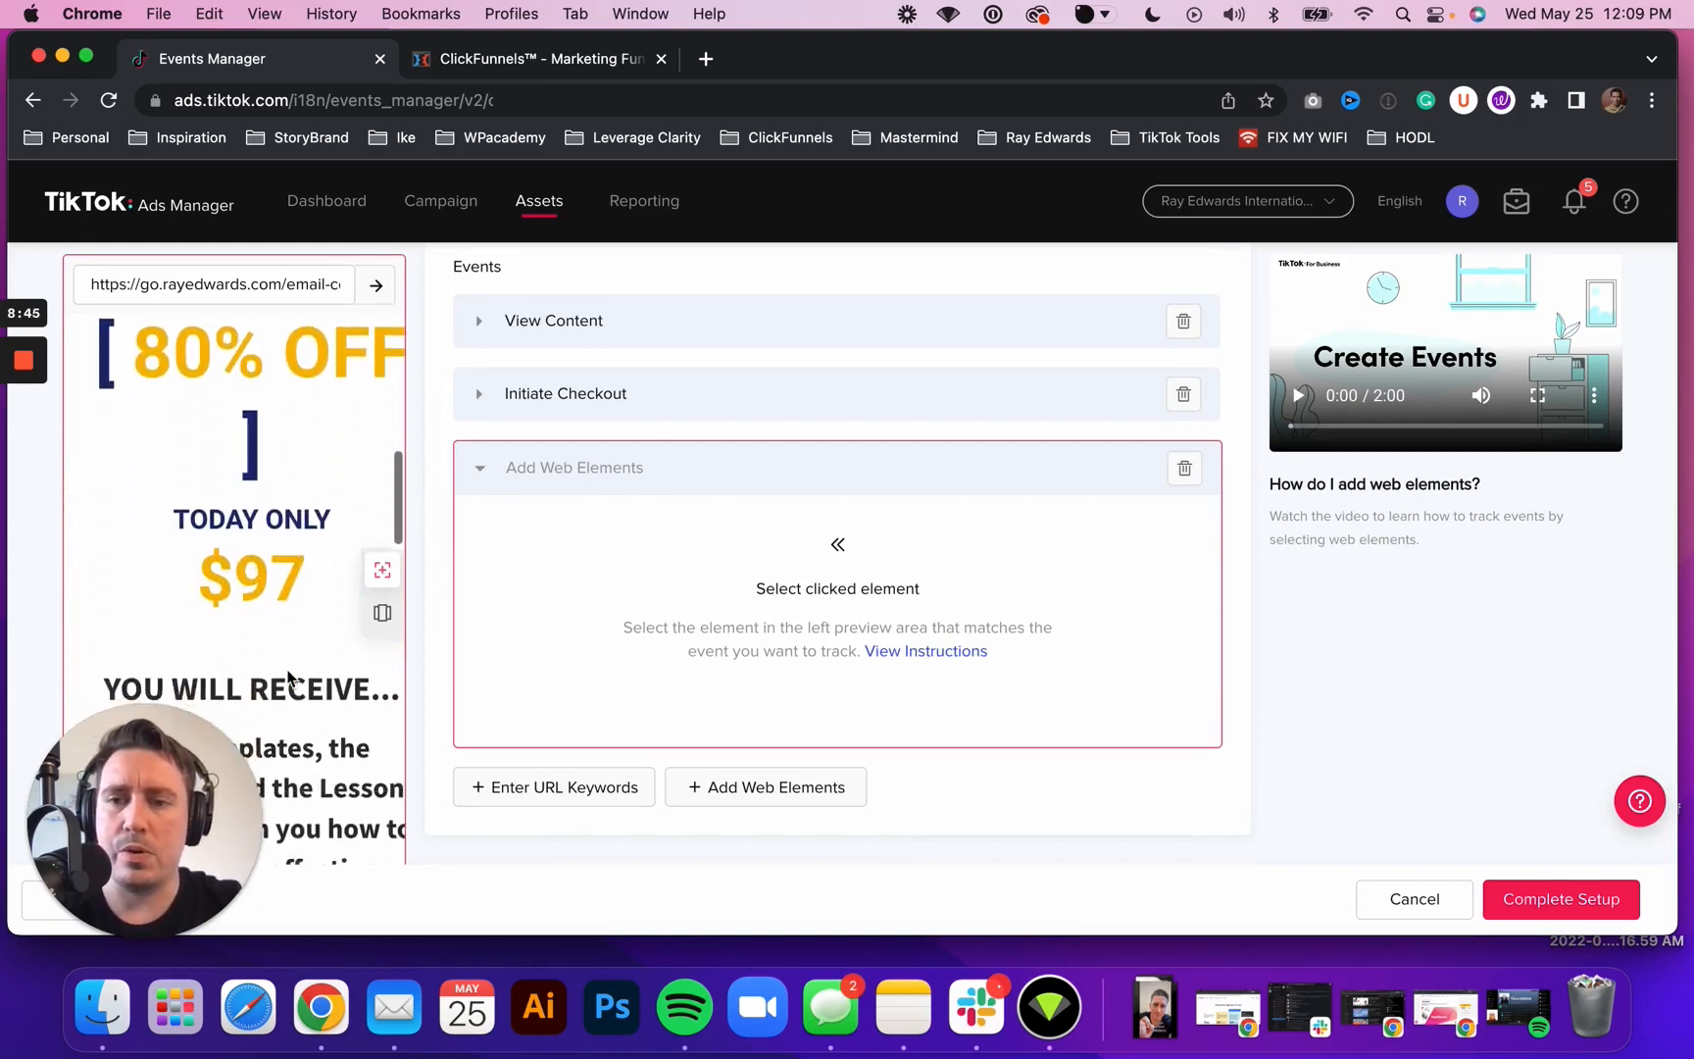
scroll(287, 676, "down", 1)
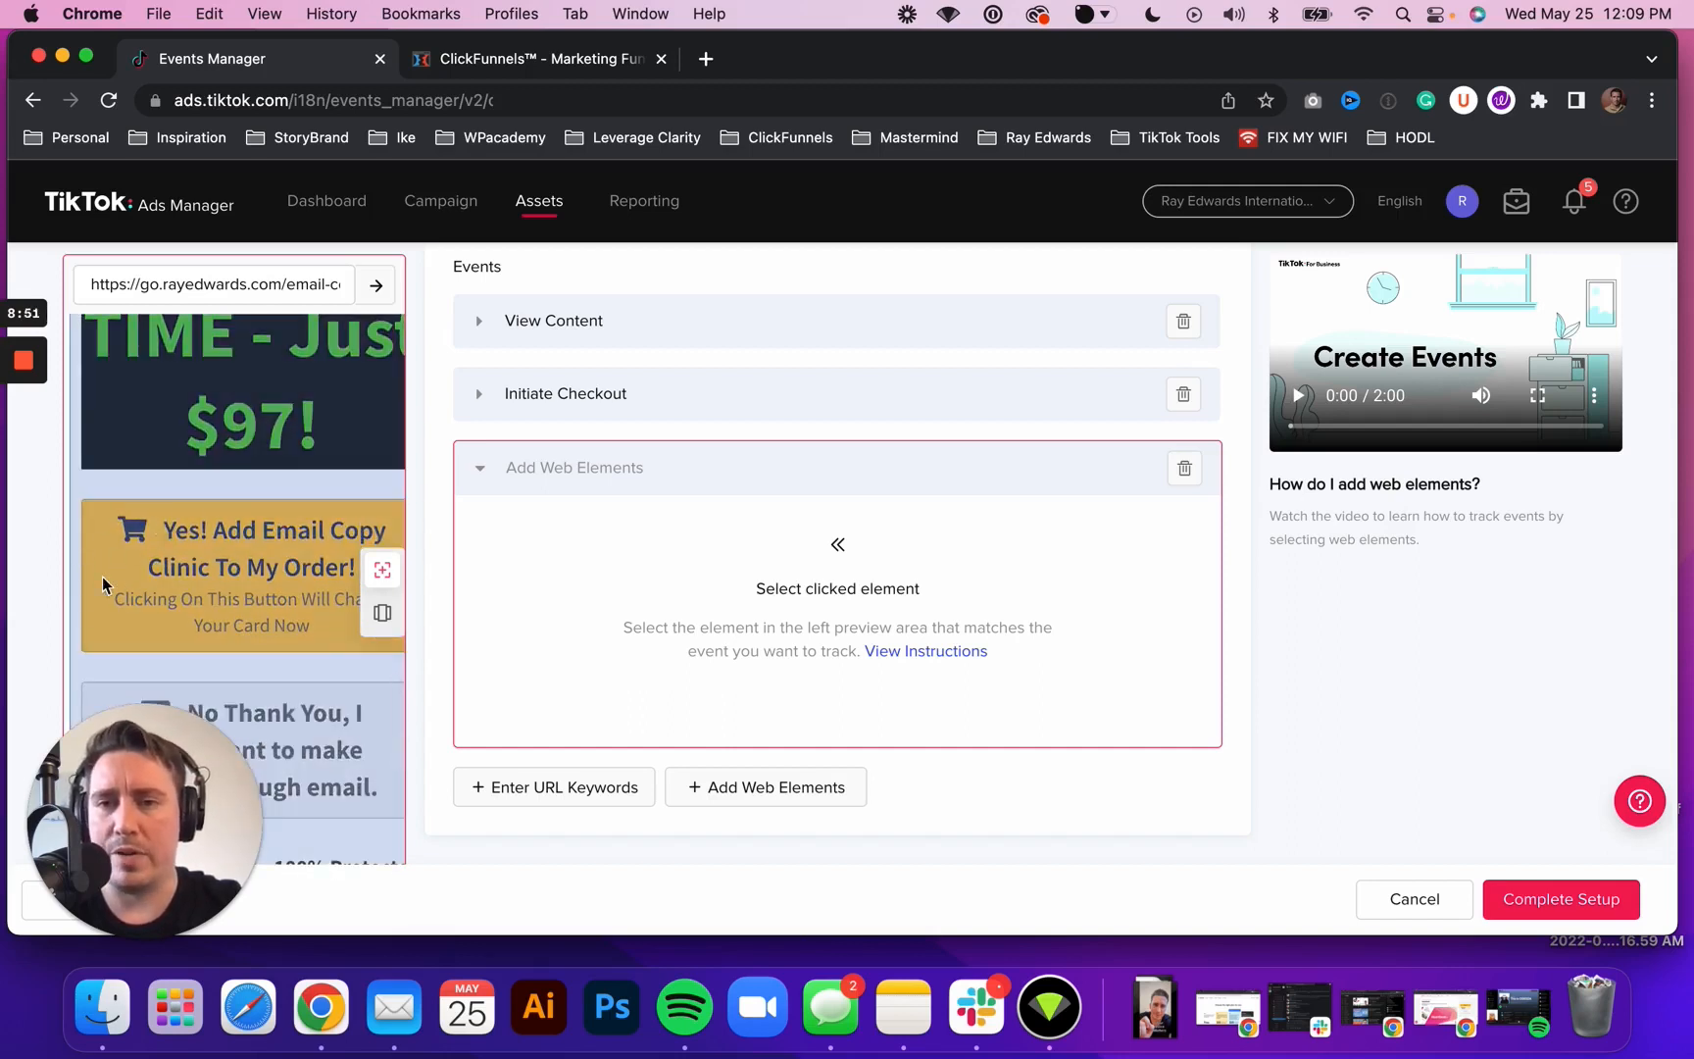
scroll(234, 538, "down", 3)
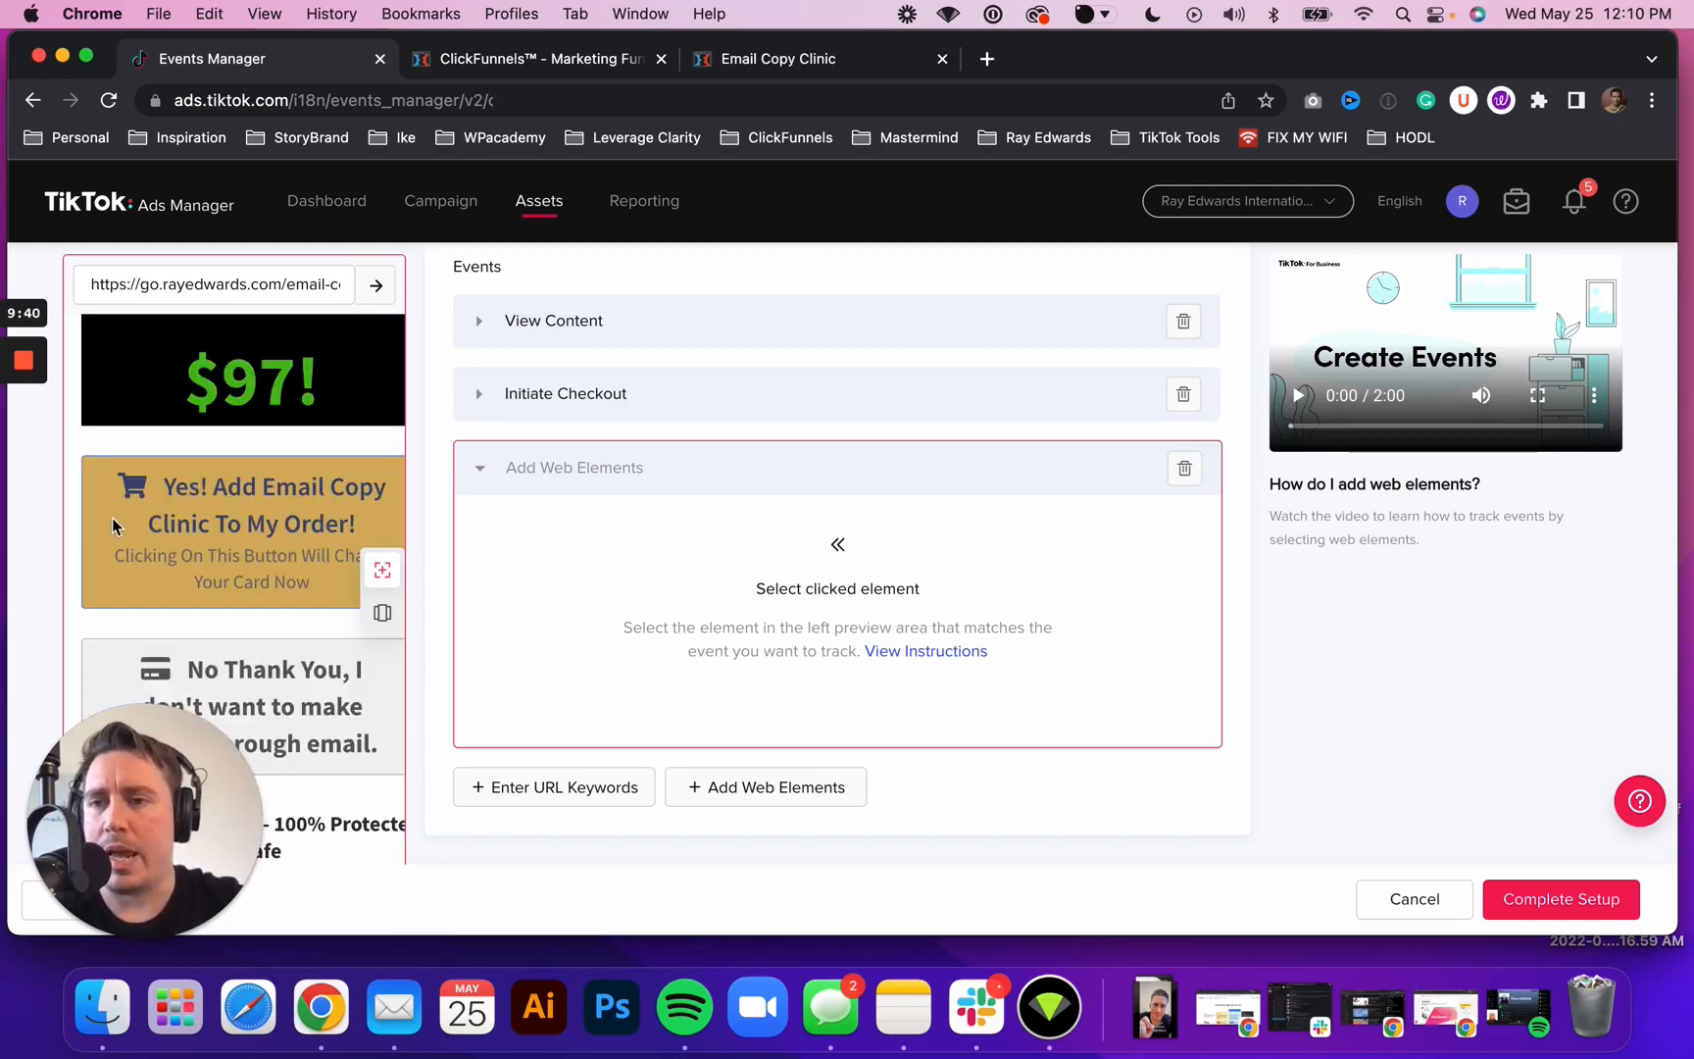
left_click(109, 523)
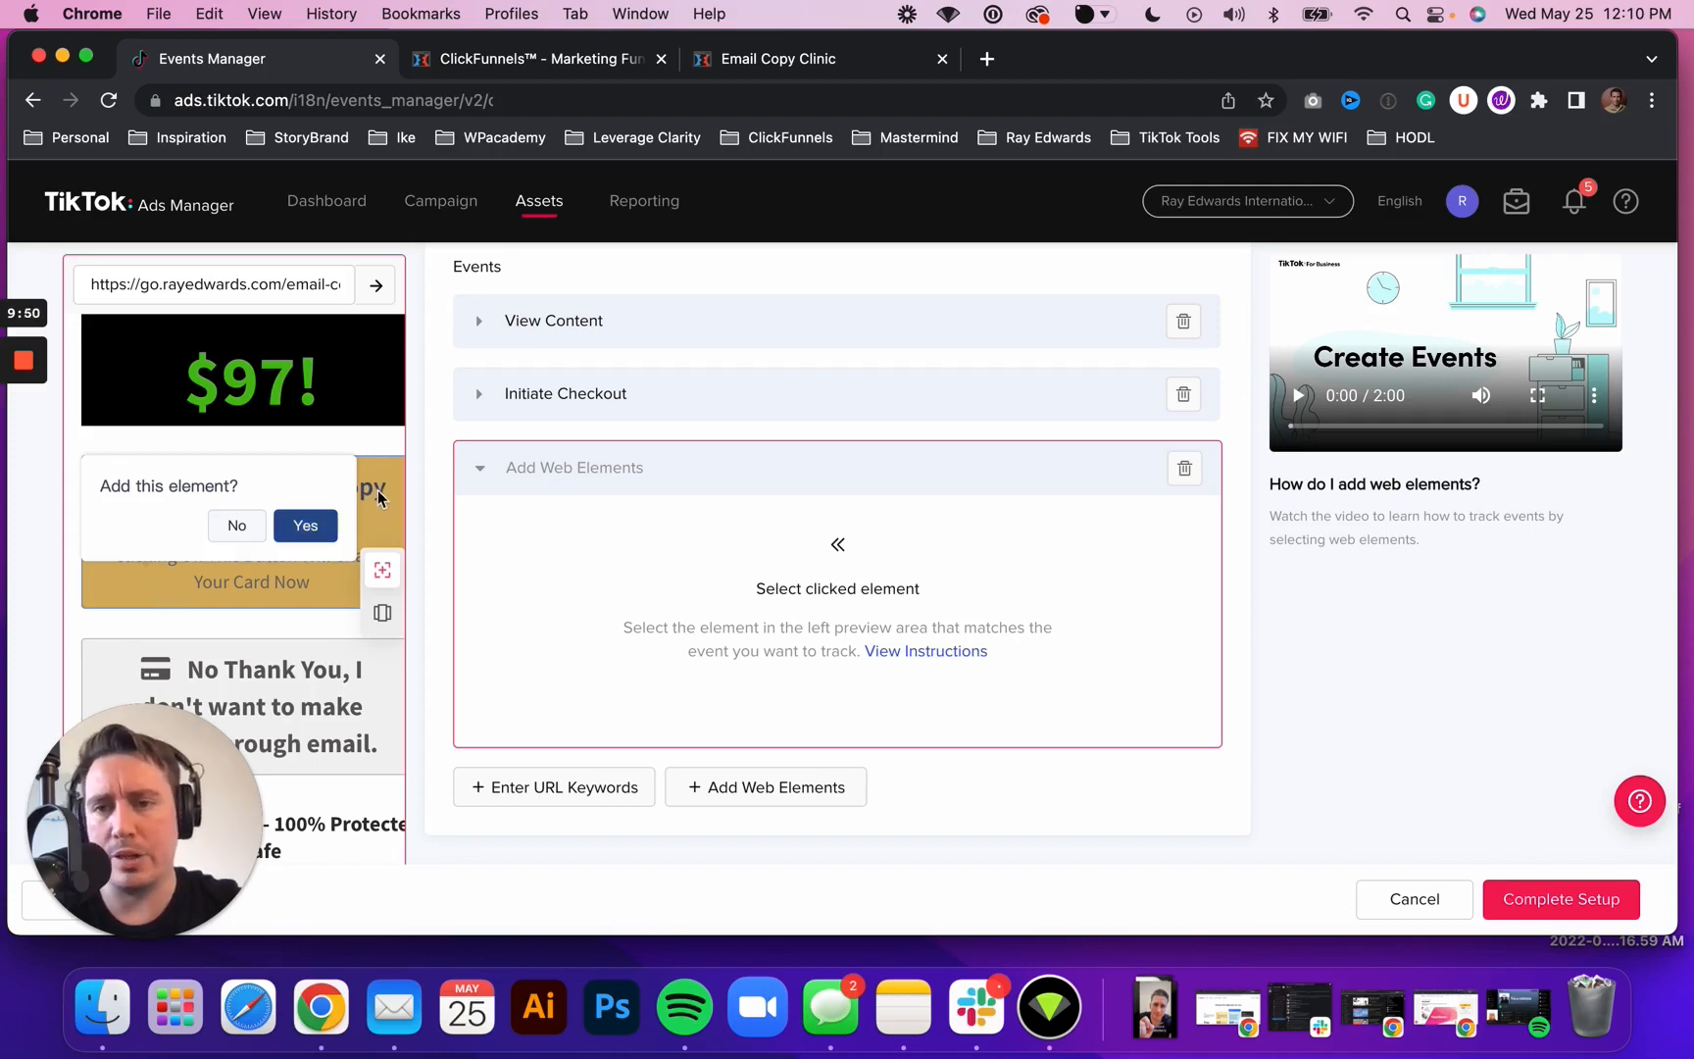
left_click(319, 534)
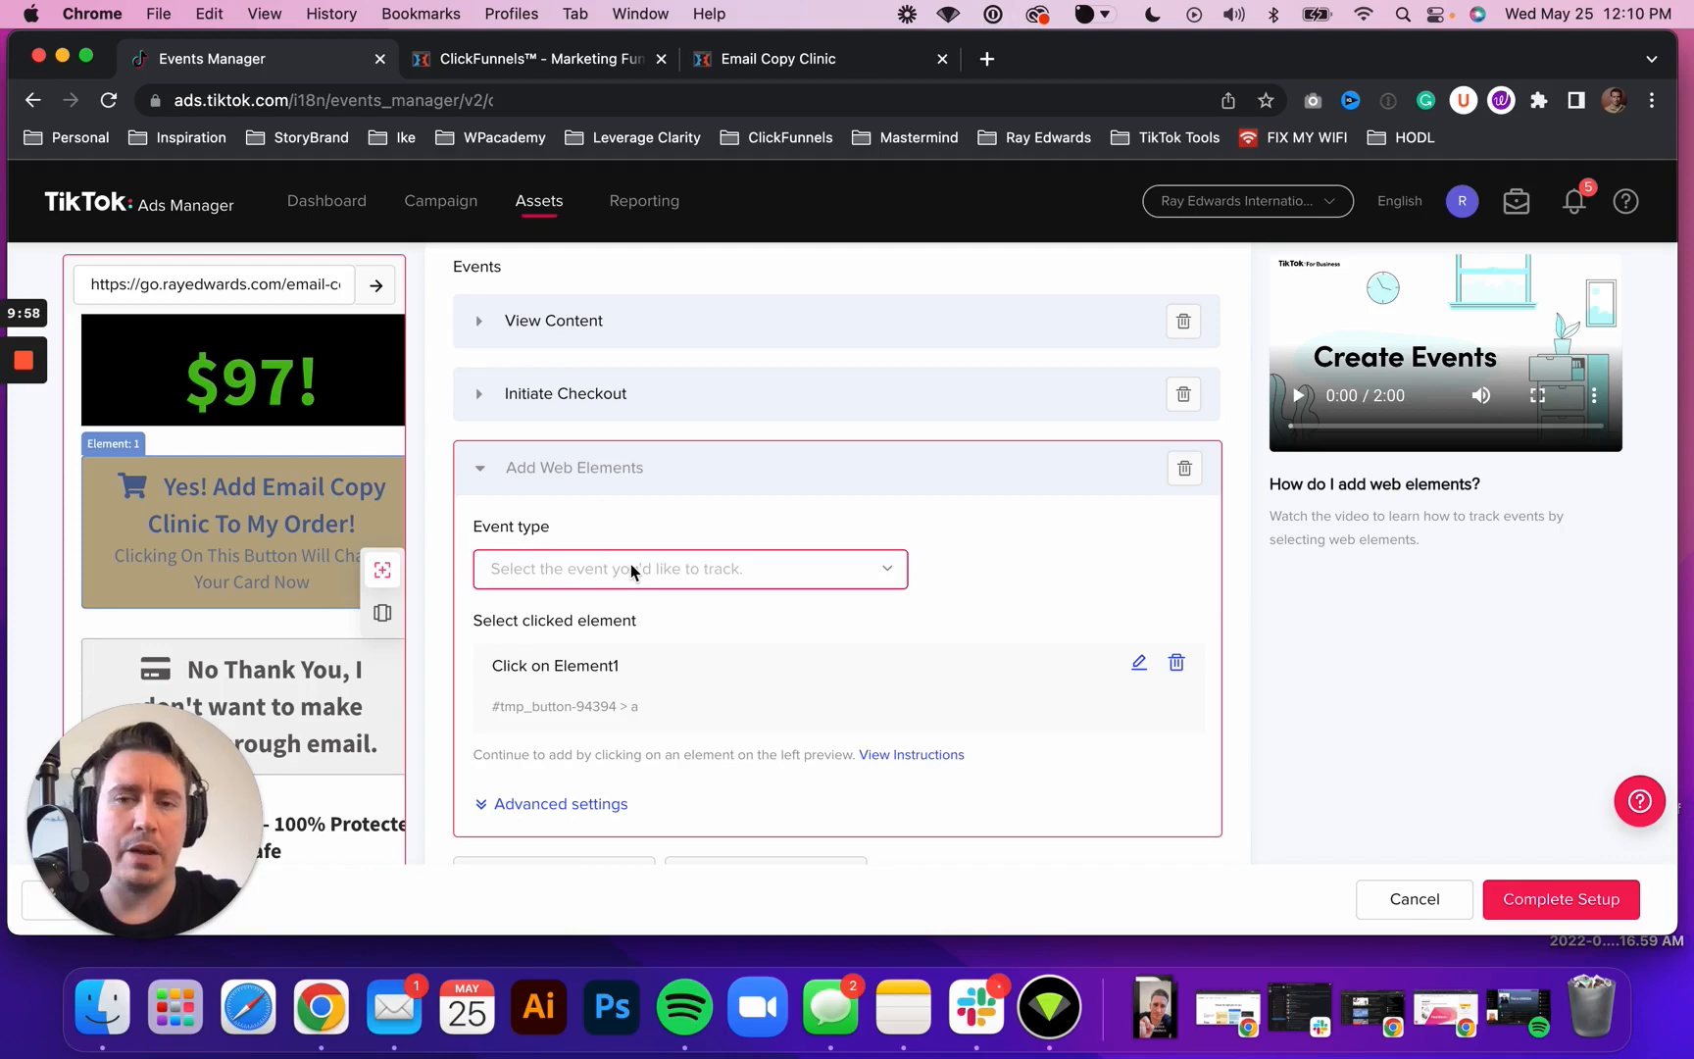
Set the web element event's type to Add to Cart
left_click(735, 577)
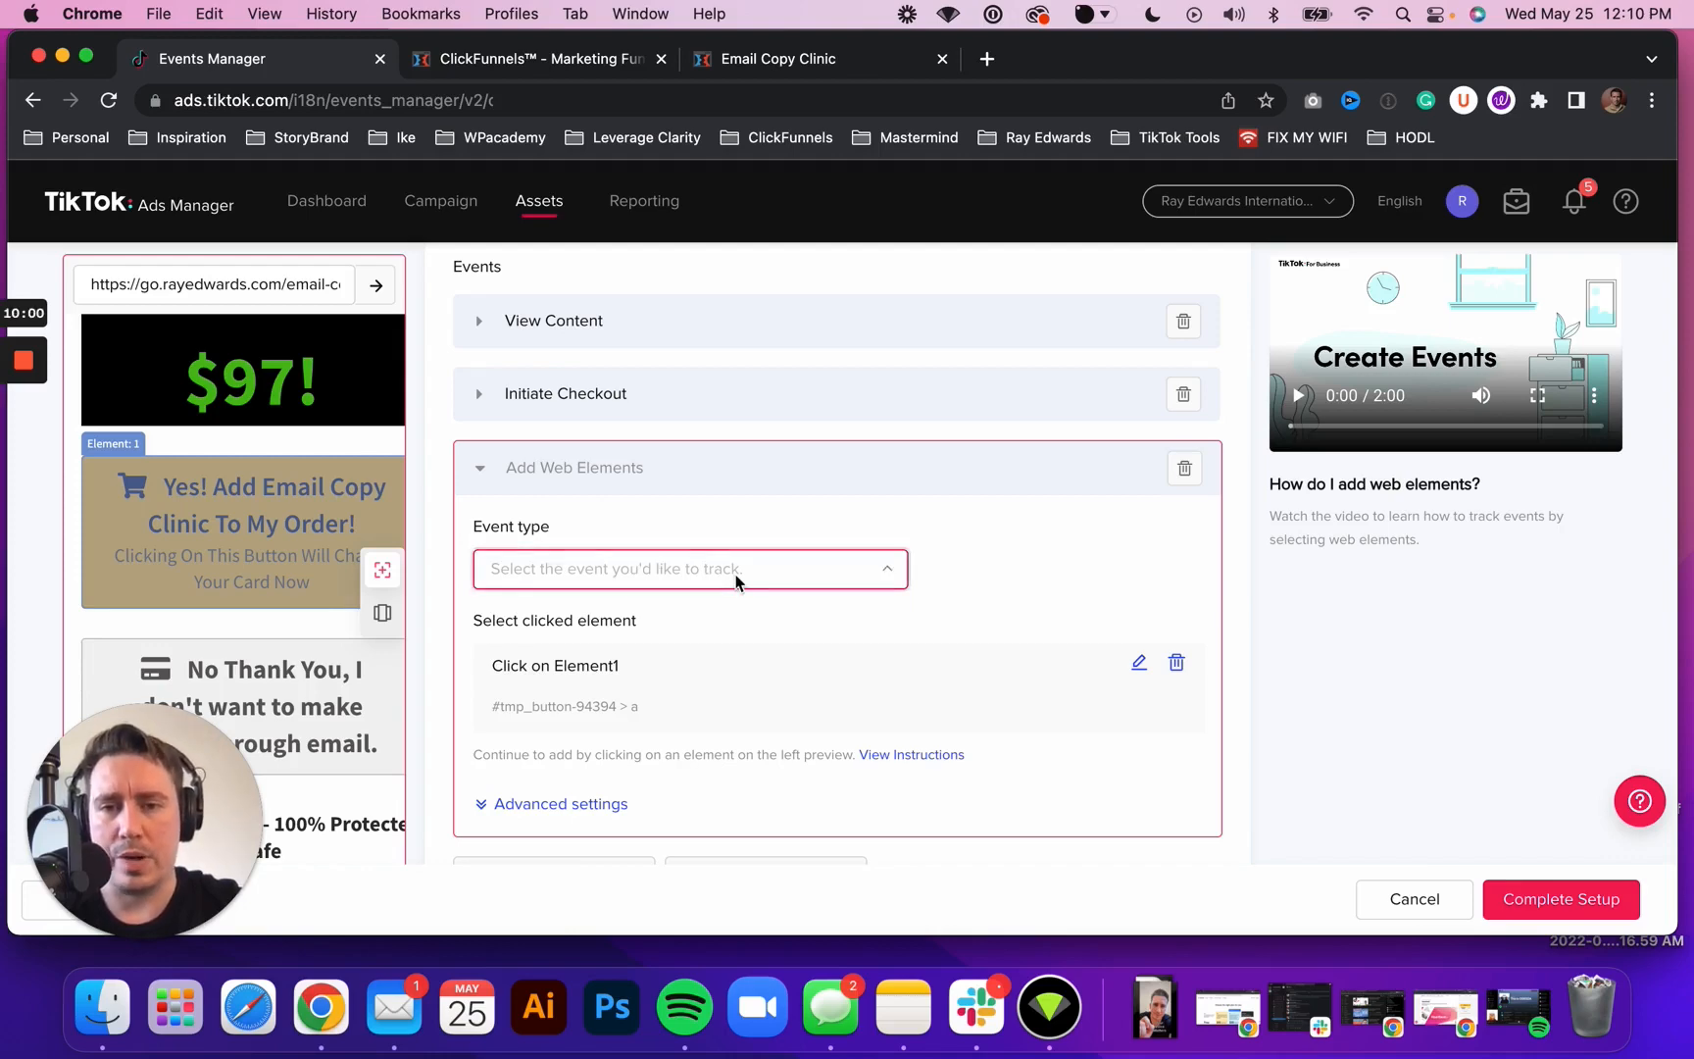
scroll(725, 688, "down", 5)
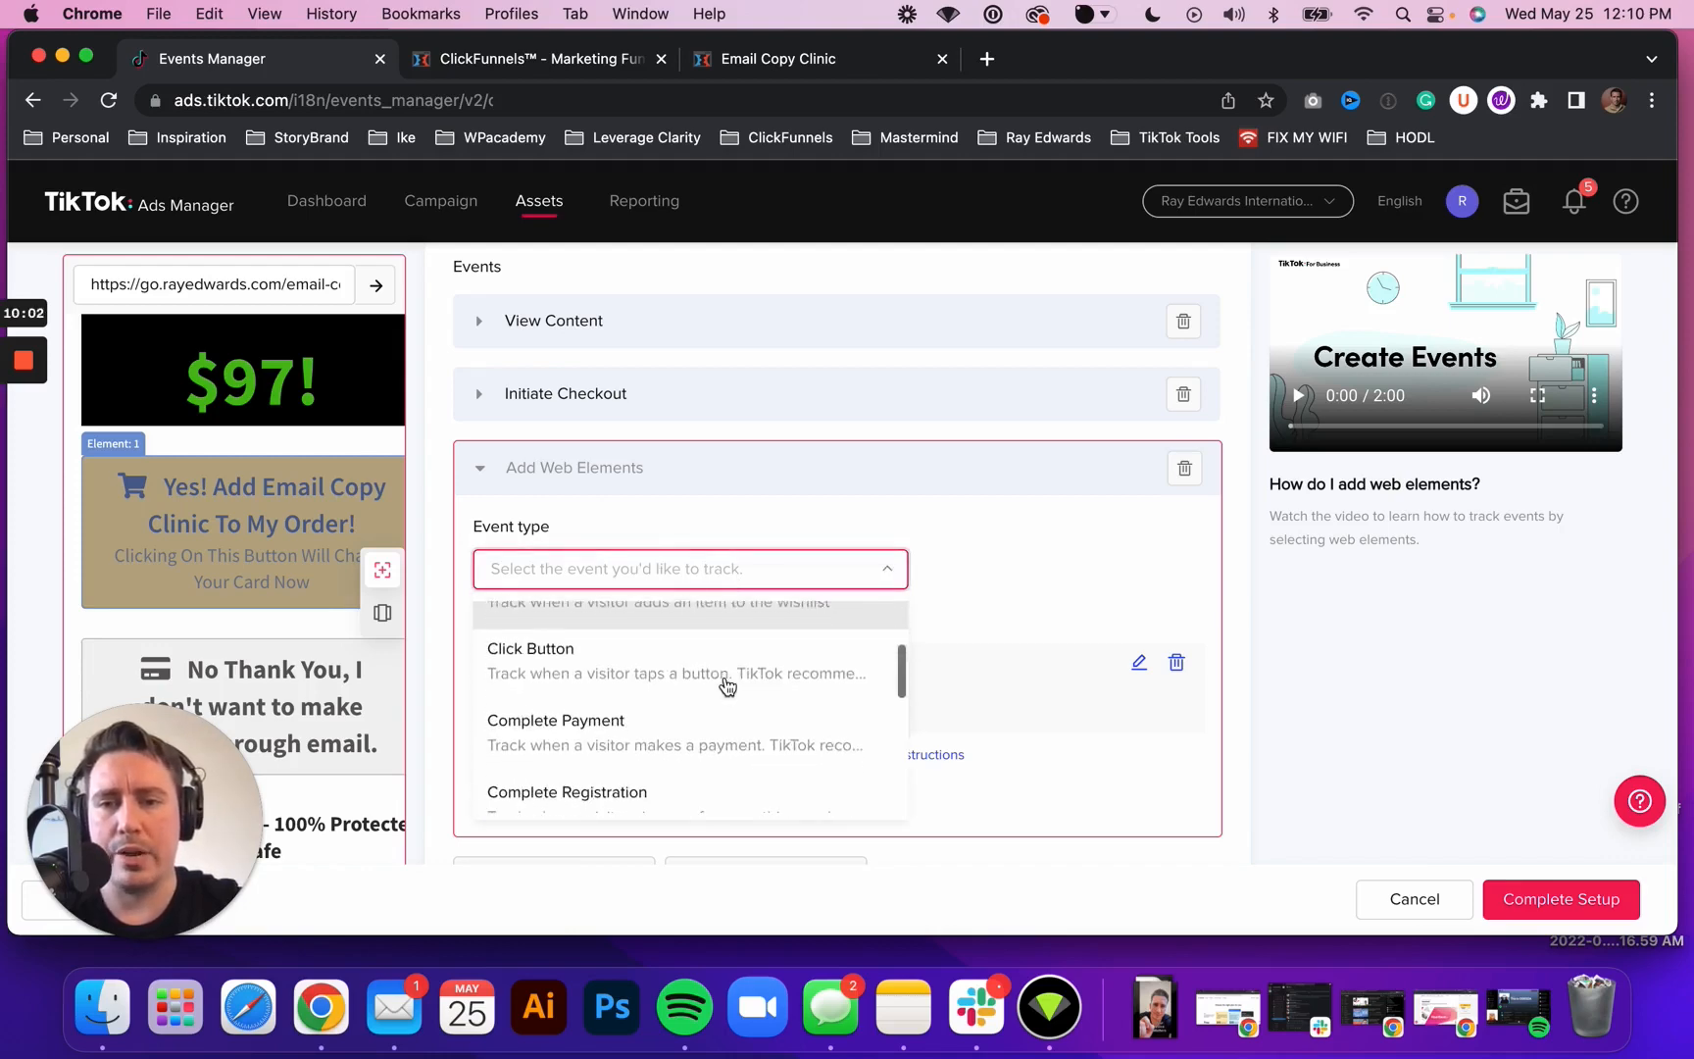
scroll(725, 686, "down", 4)
scroll(726, 686, "up", 5)
scroll(725, 686, "up", 4)
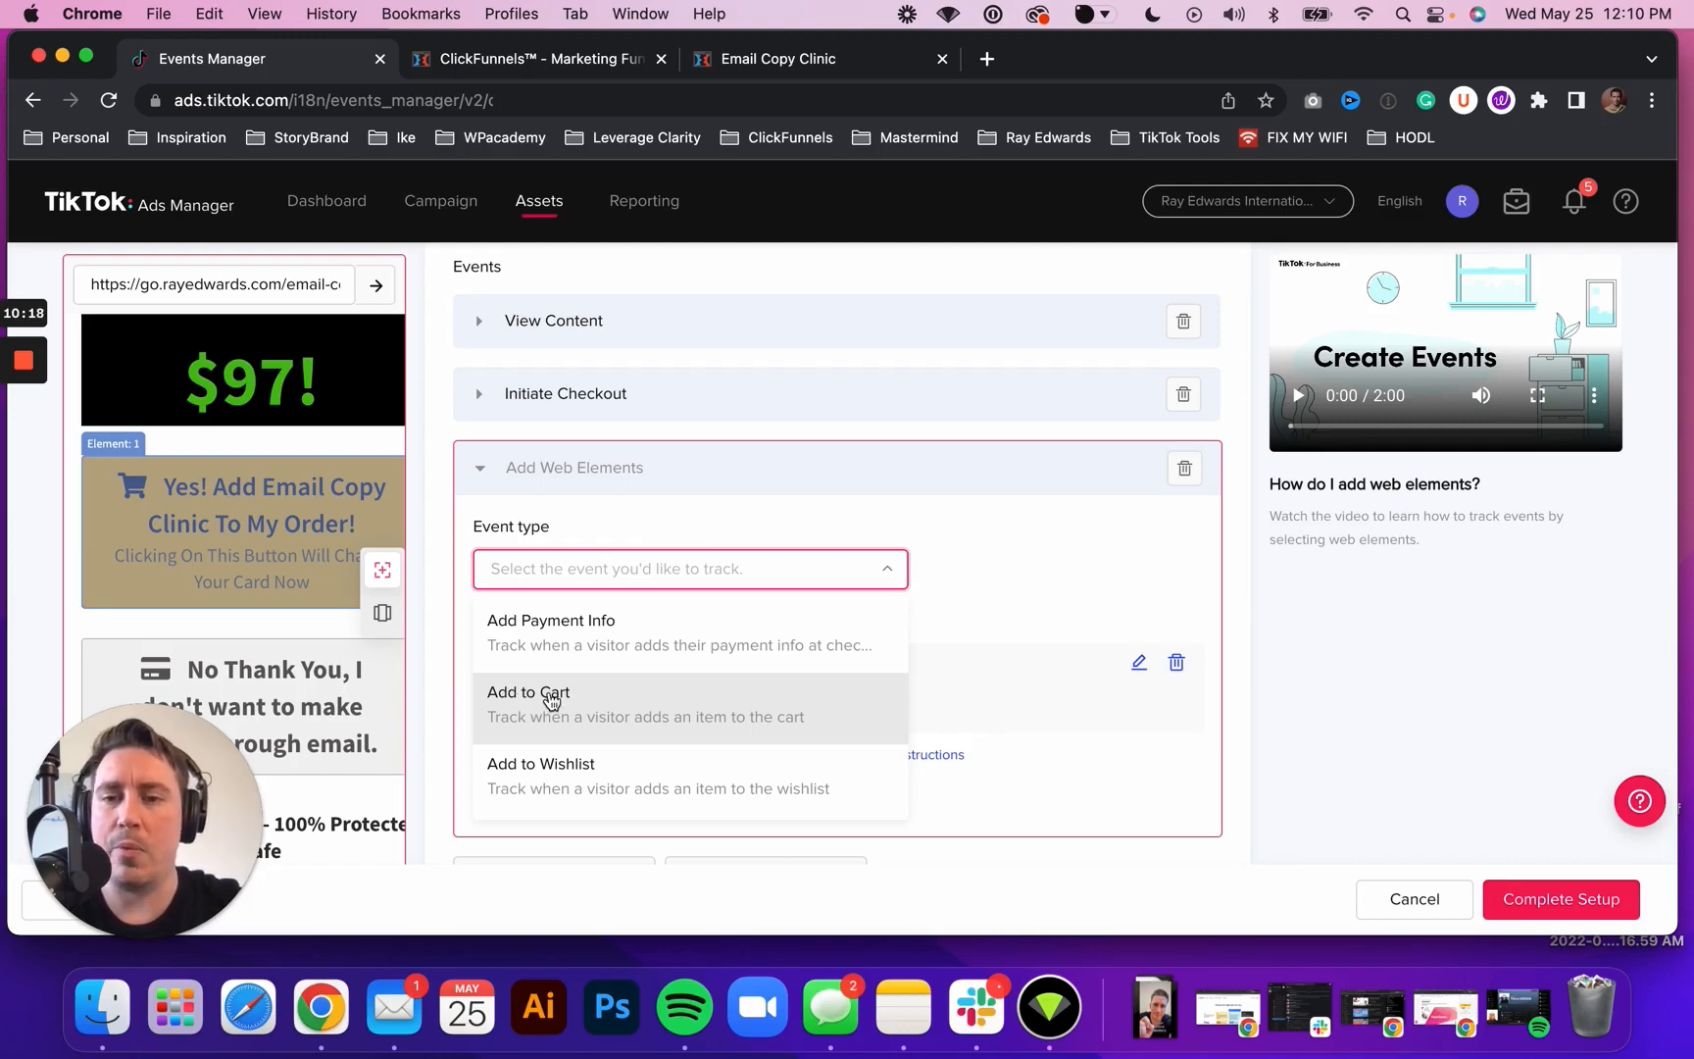
left_click(551, 698)
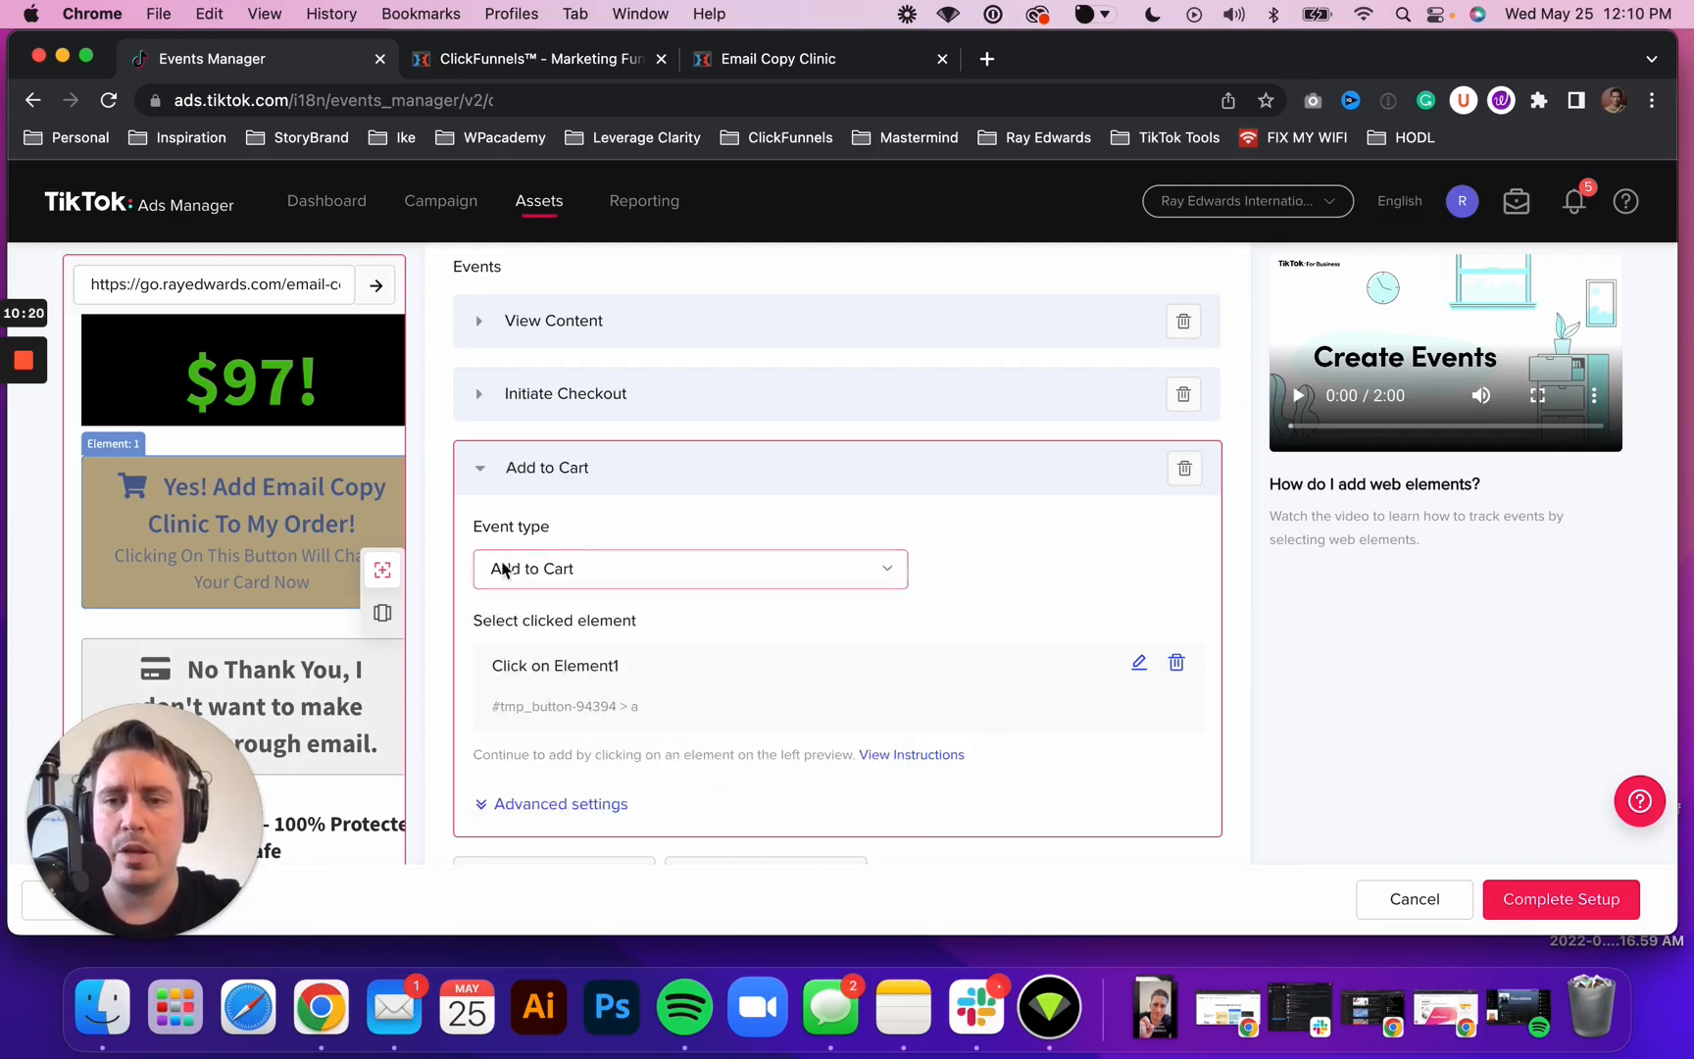
Expand the Add to Cart event's advanced settings and enter the event alias "OTO Purchase"
scroll(741, 627, "down", 2)
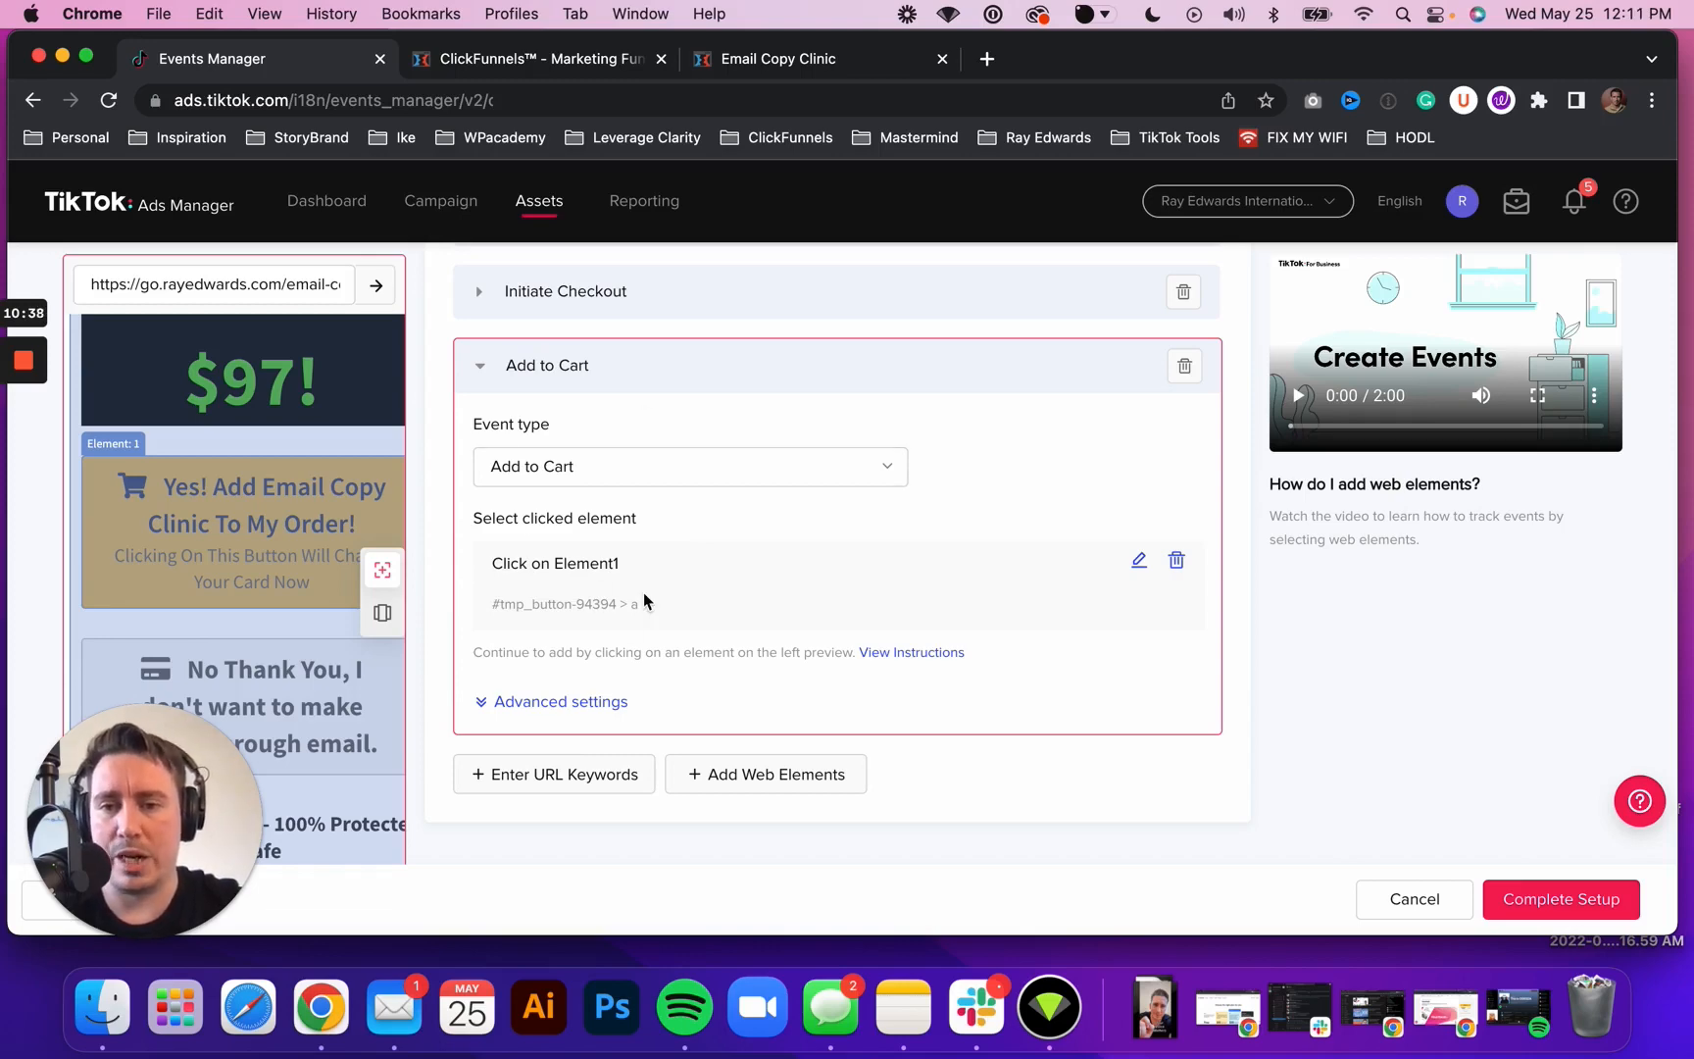
left_click(567, 702)
scroll(563, 686, "down", 2)
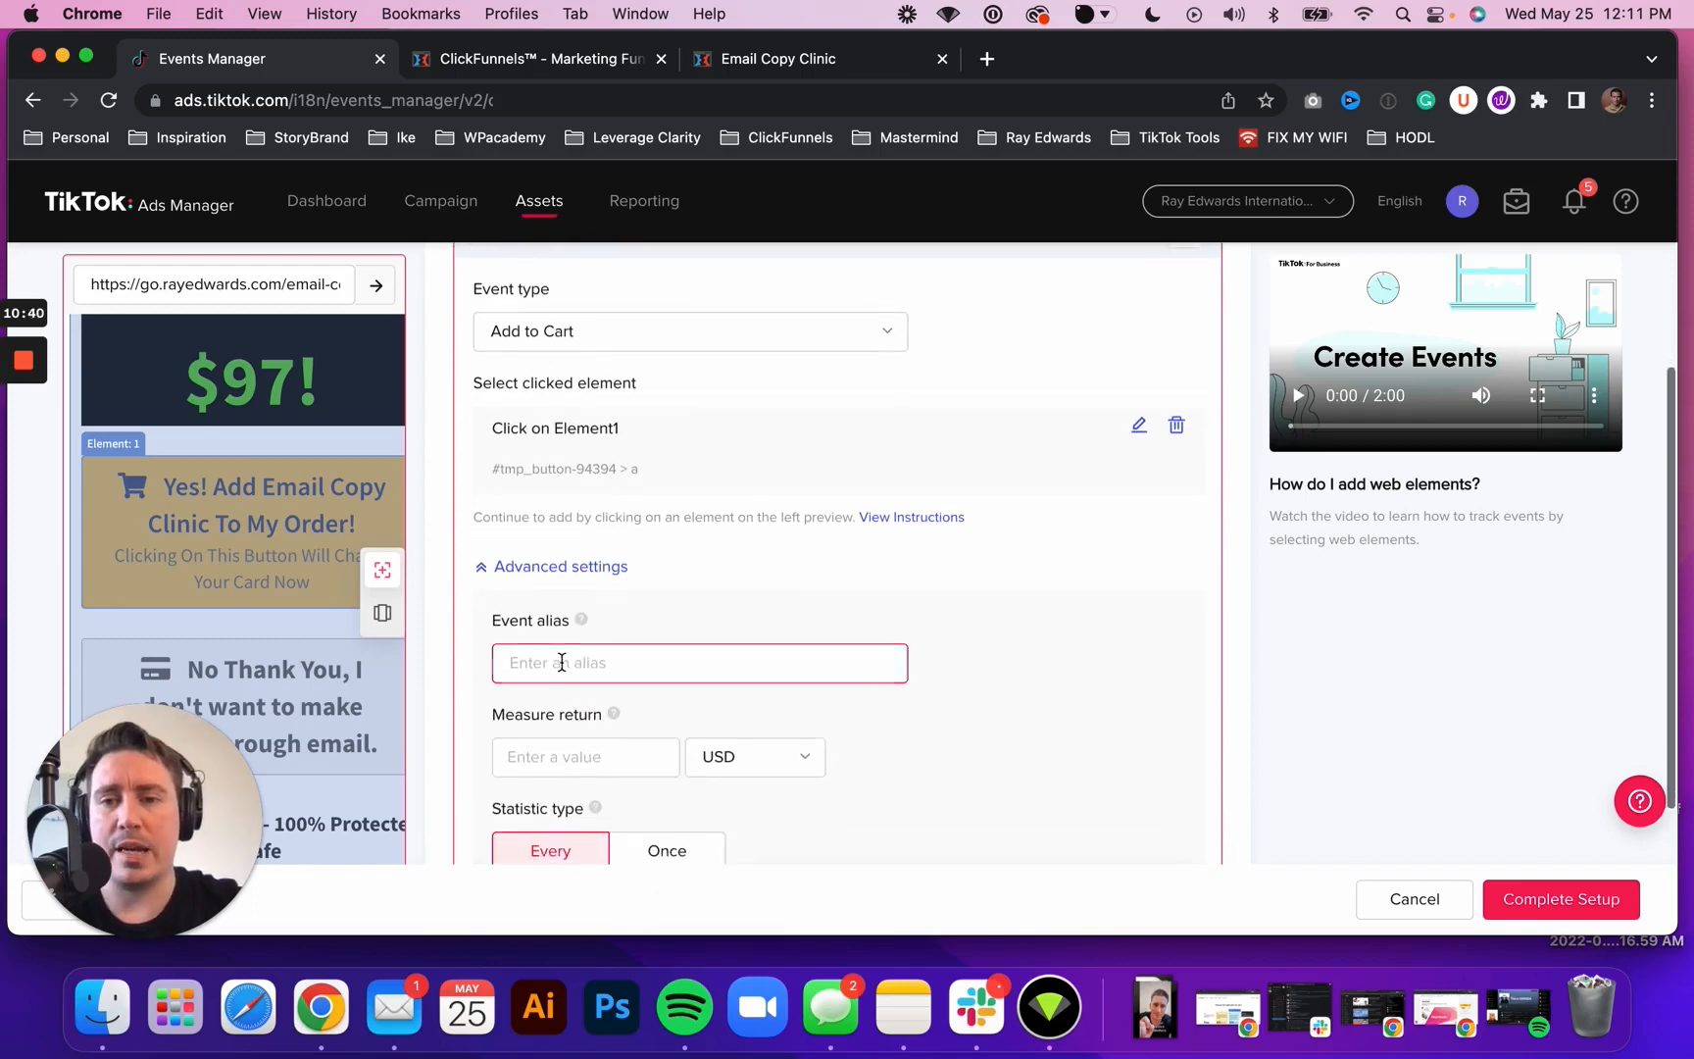
left_click(561, 663)
type("OTO ")
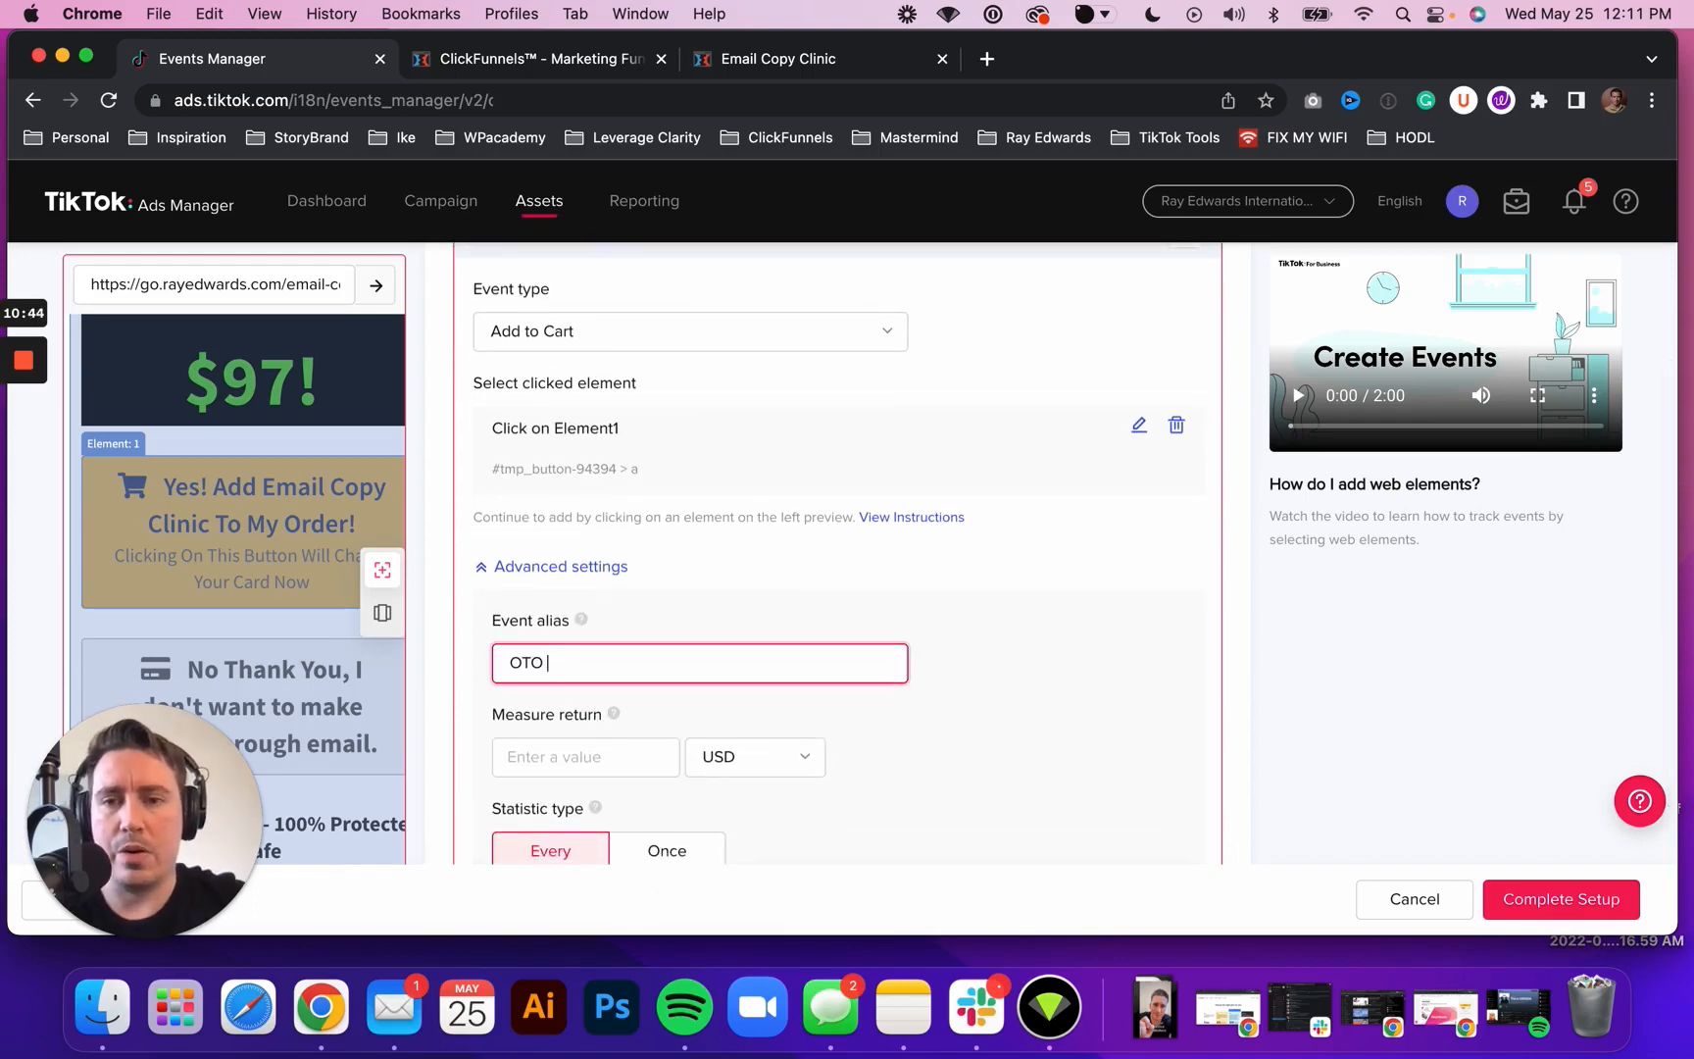
type("Purch")
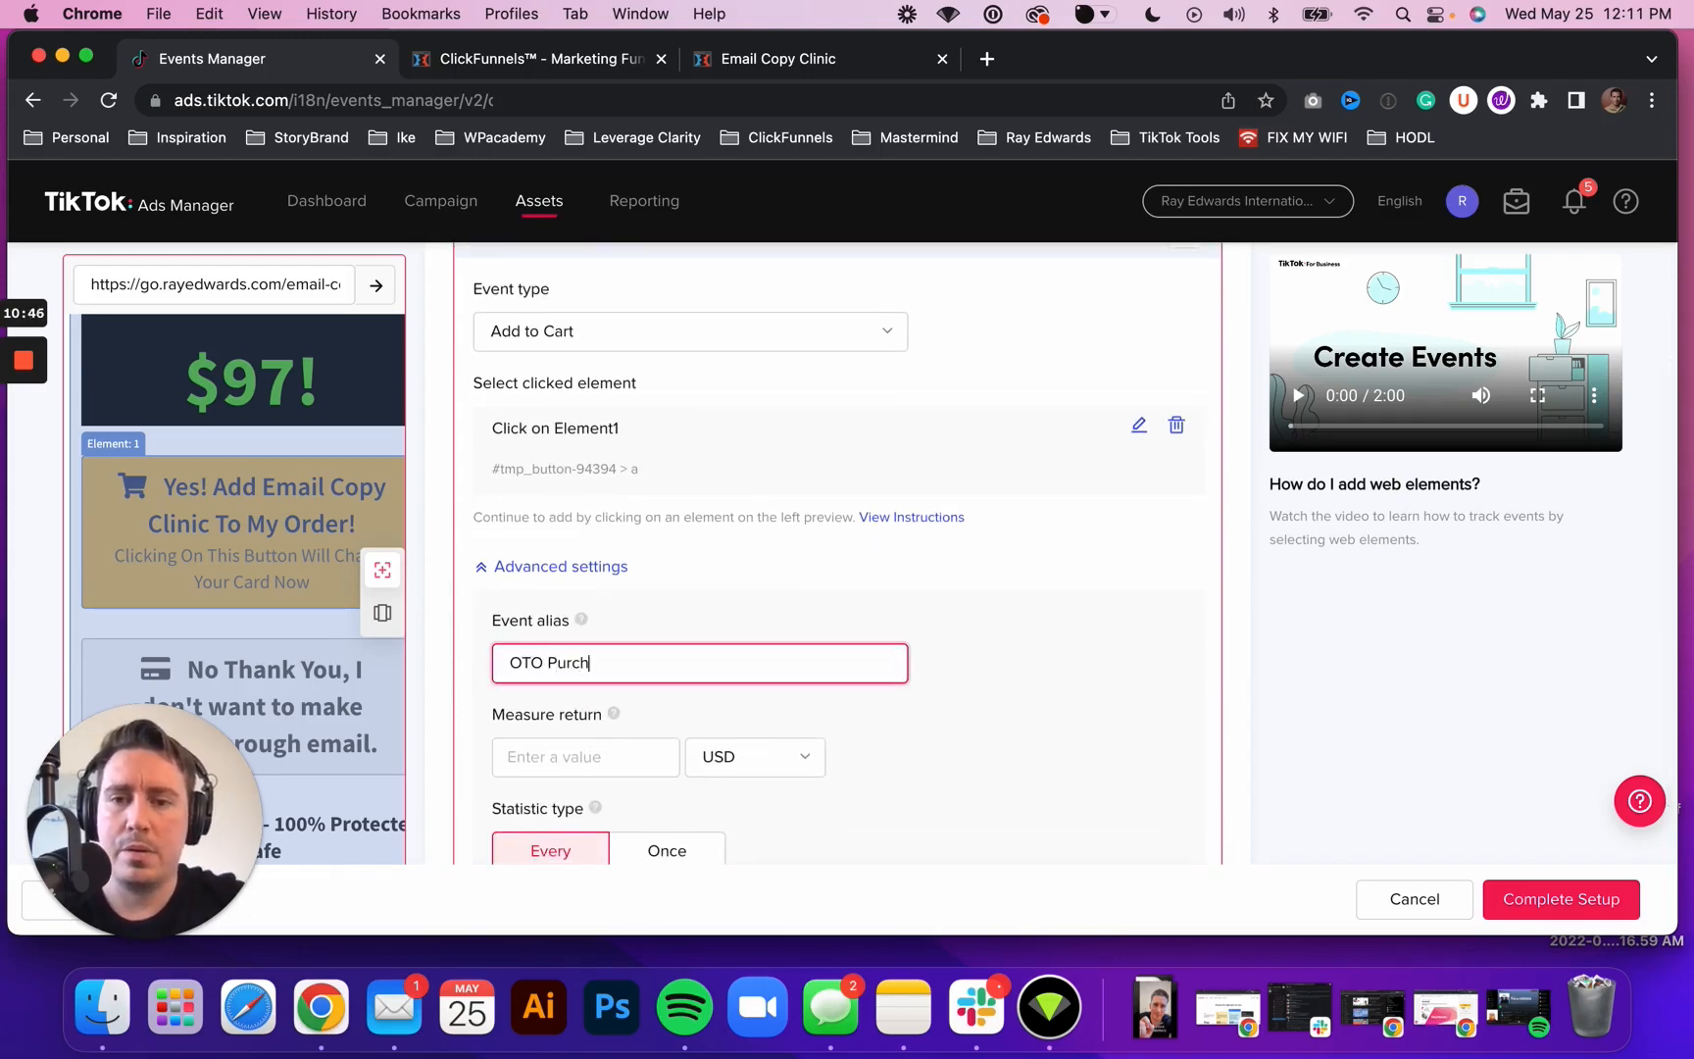
type("ase")
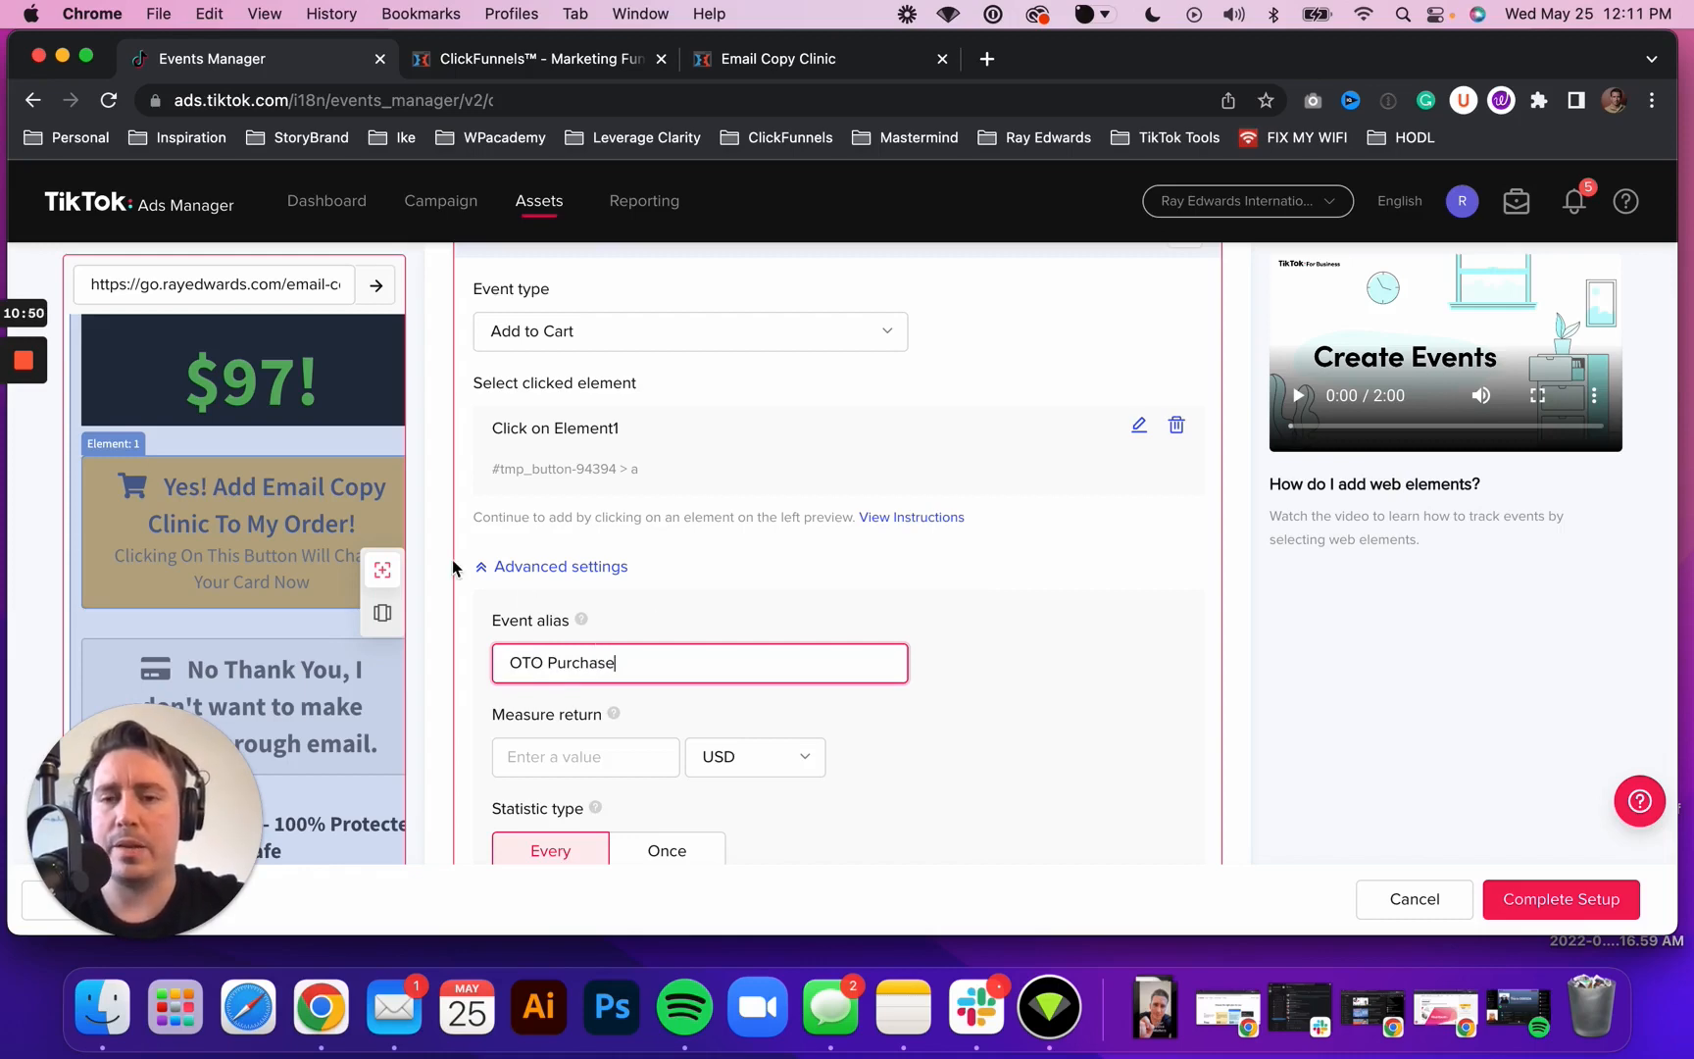
Set the Add to Cart event's measure return value to 97
scroll(719, 613, "down", 2)
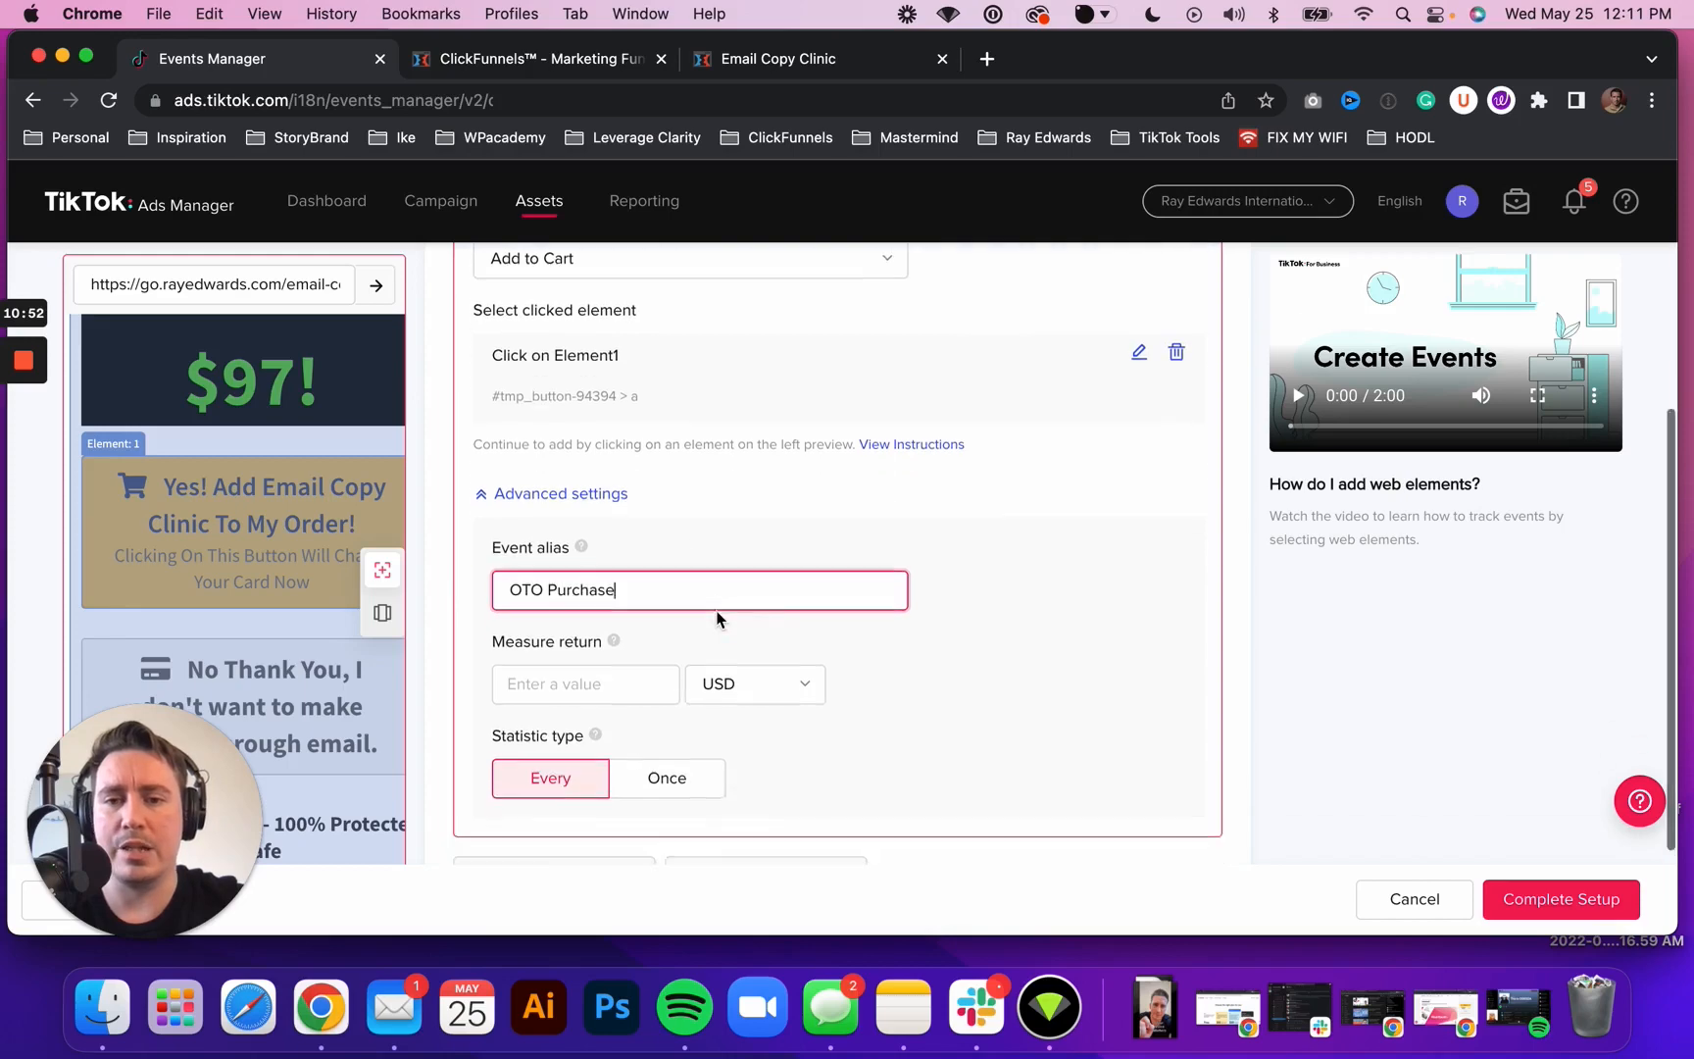
left_click(529, 675)
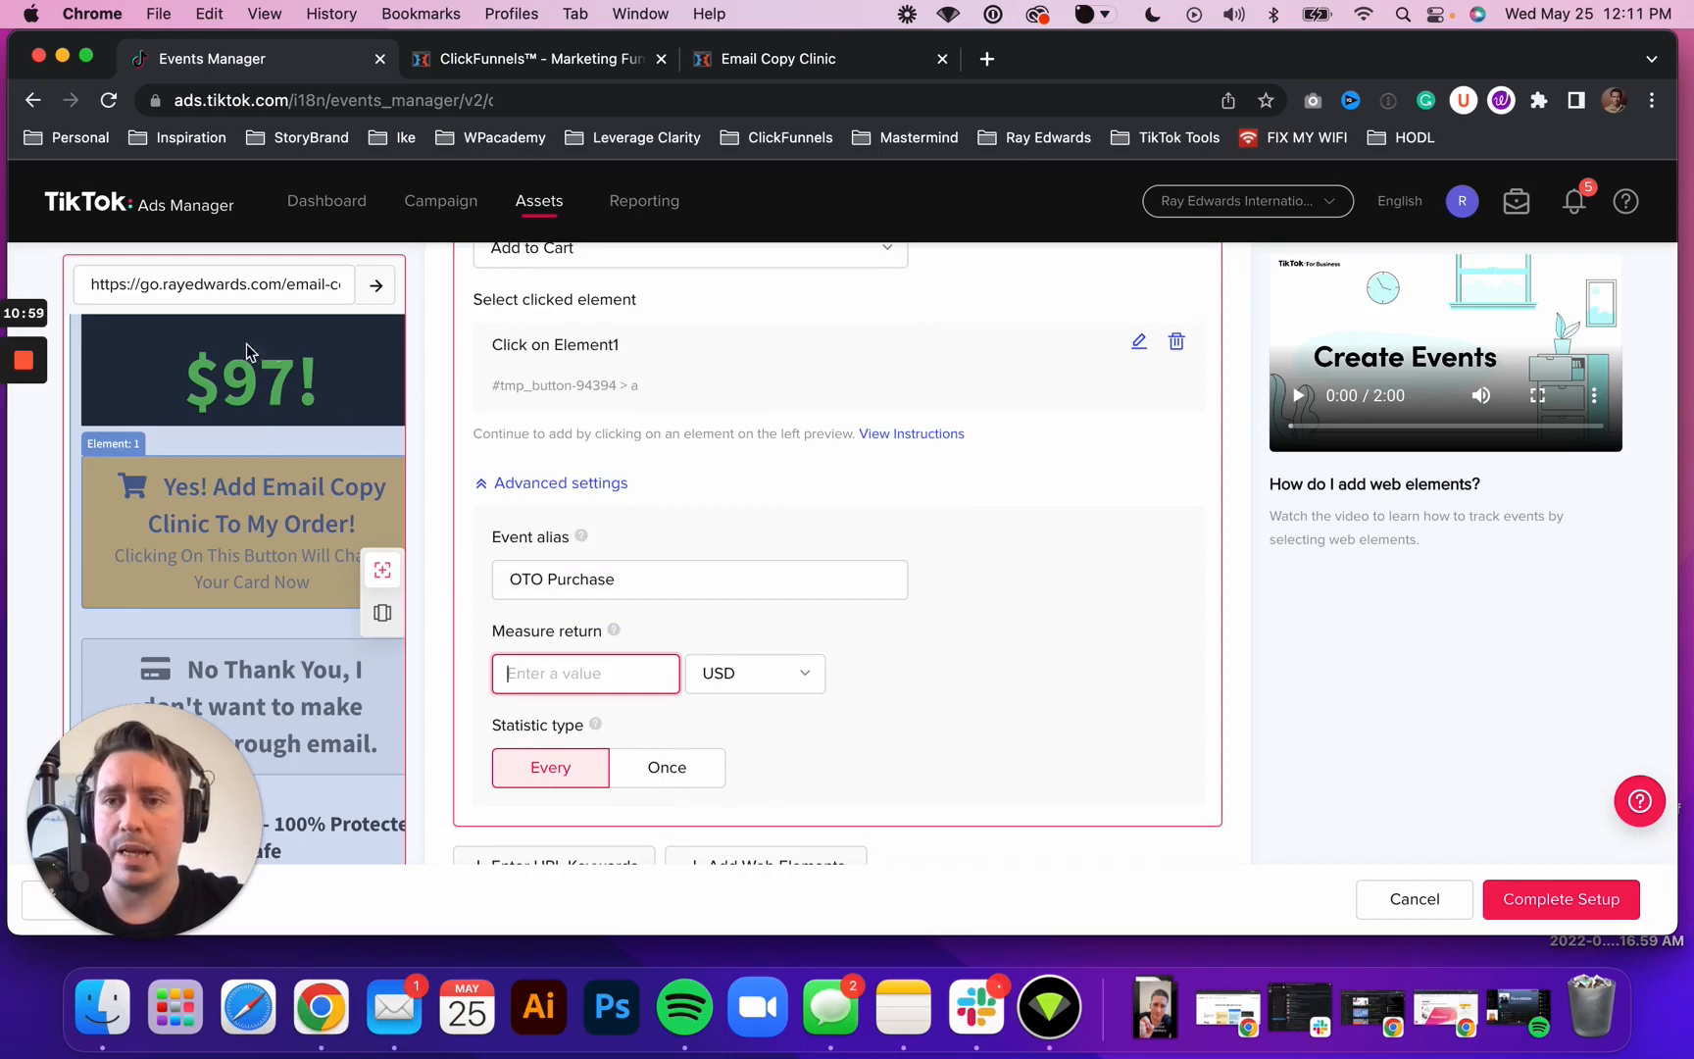
scroll(267, 416, "up", 3)
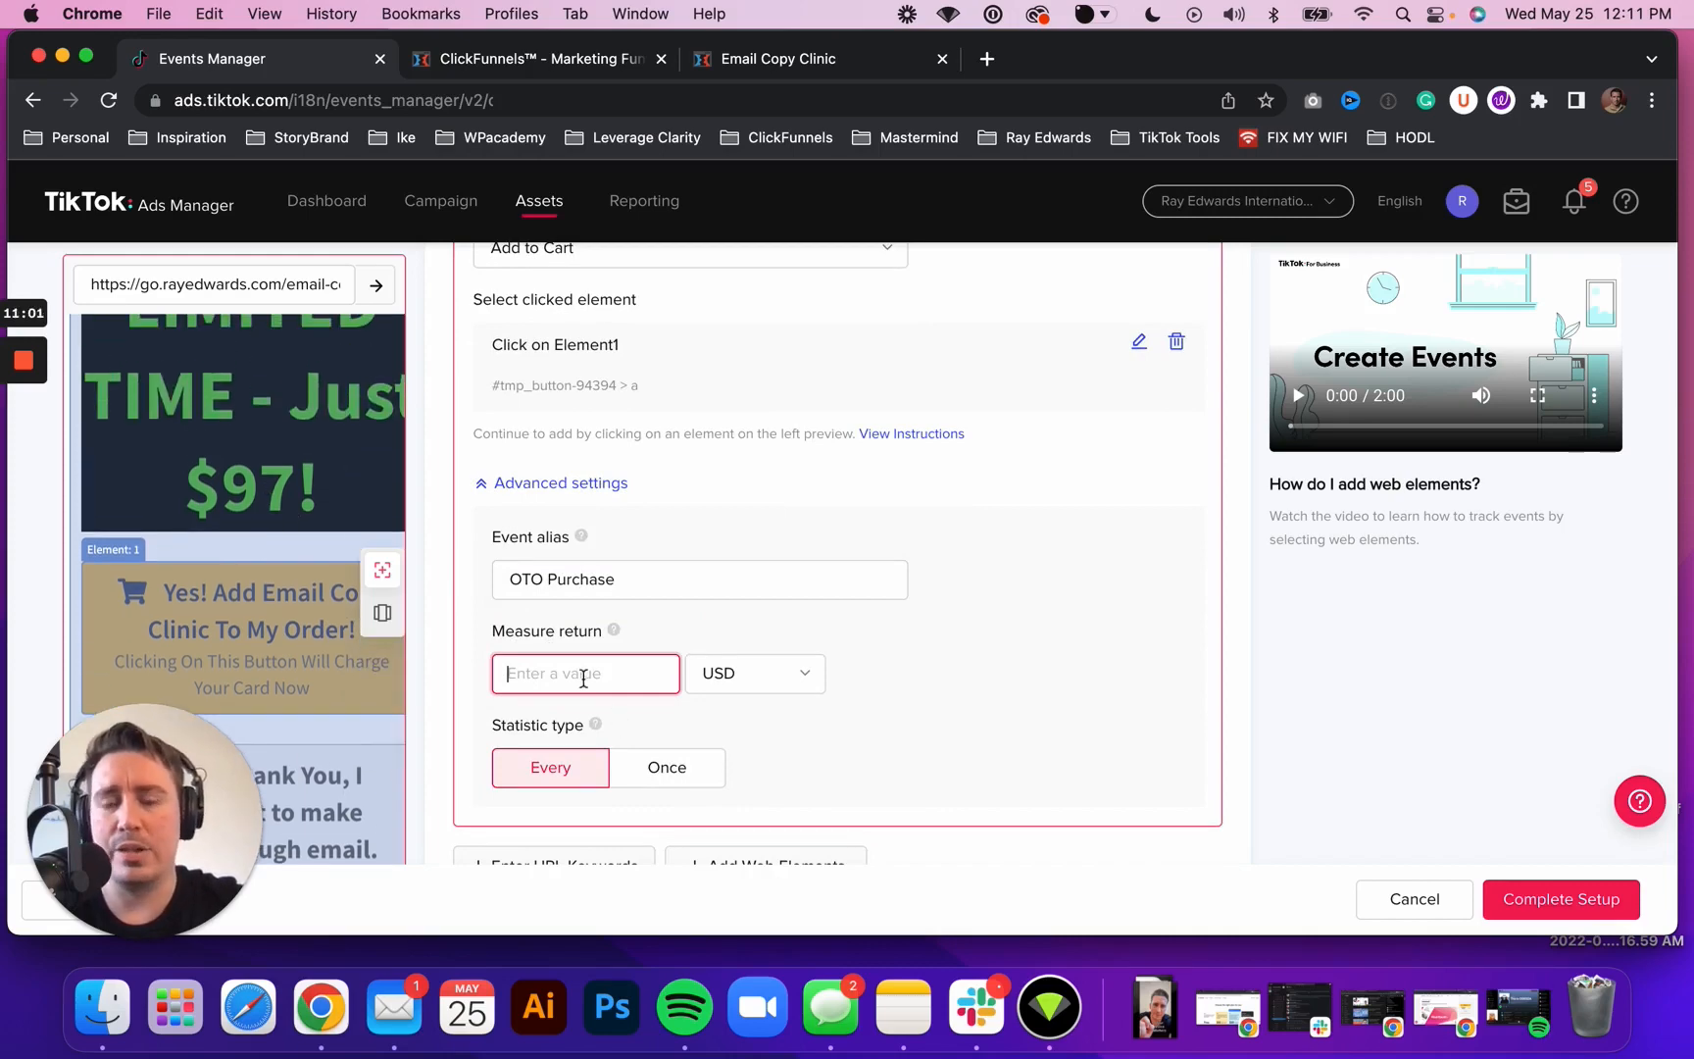
type("97")
left_click(810, 615)
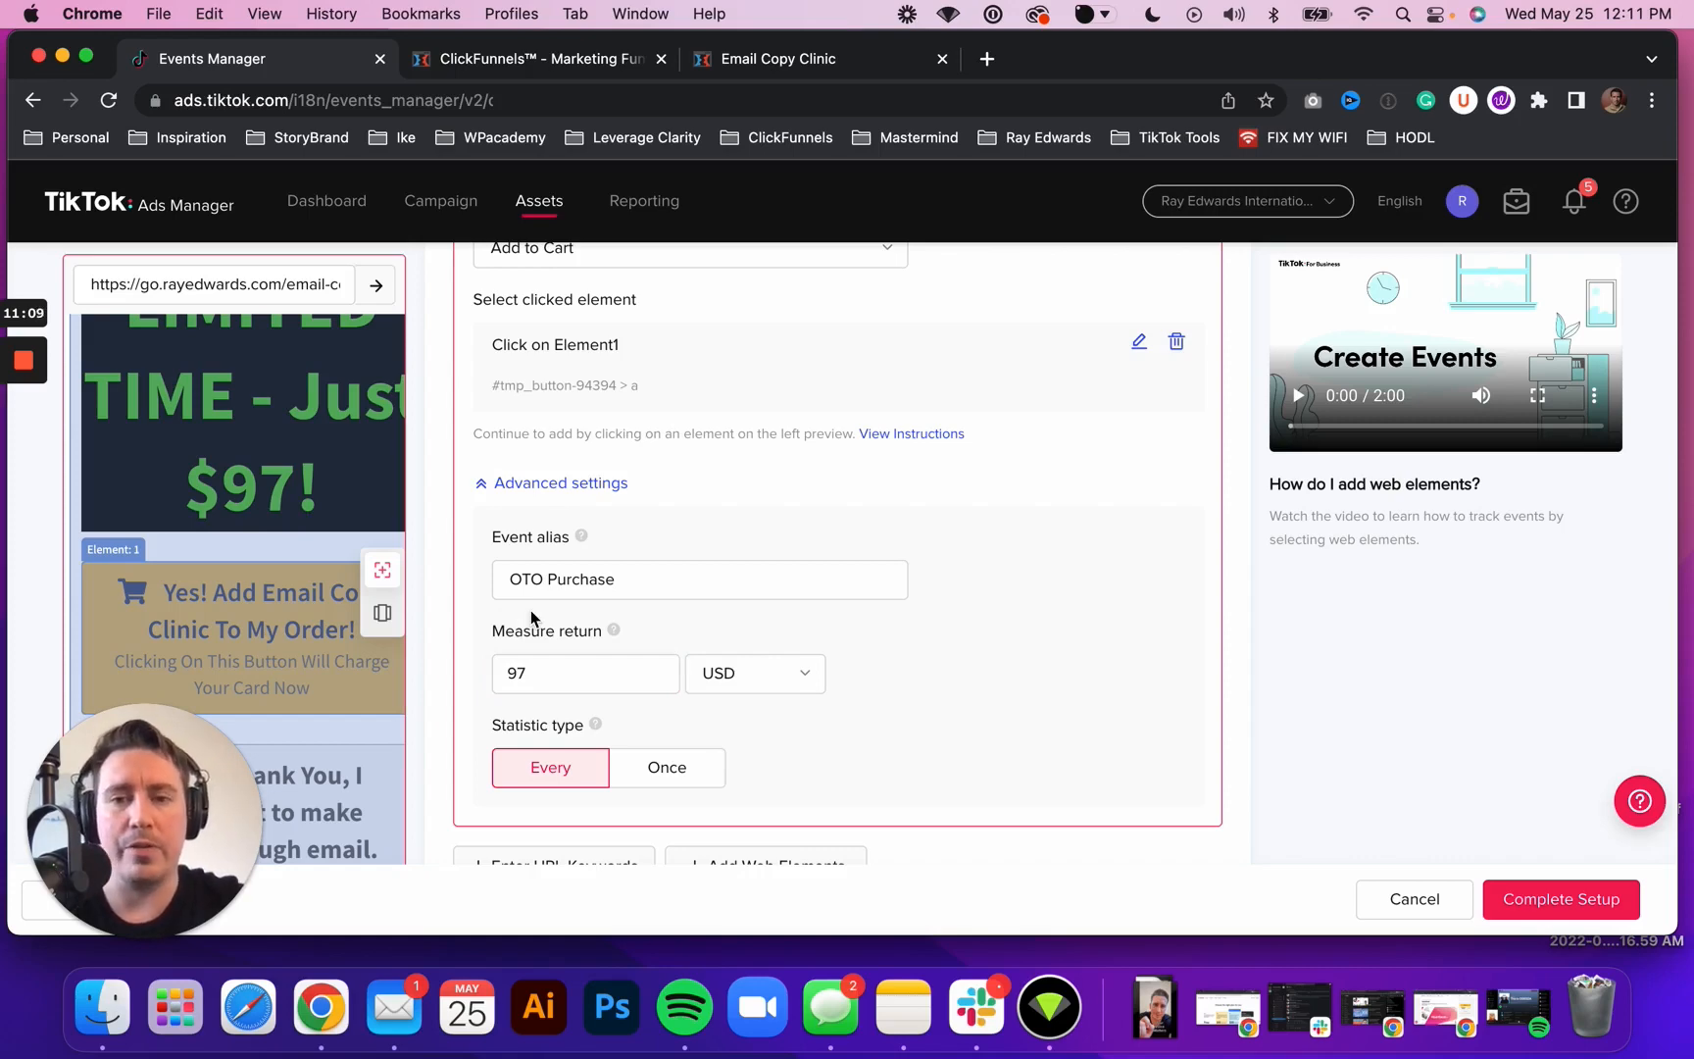
left_click(556, 658)
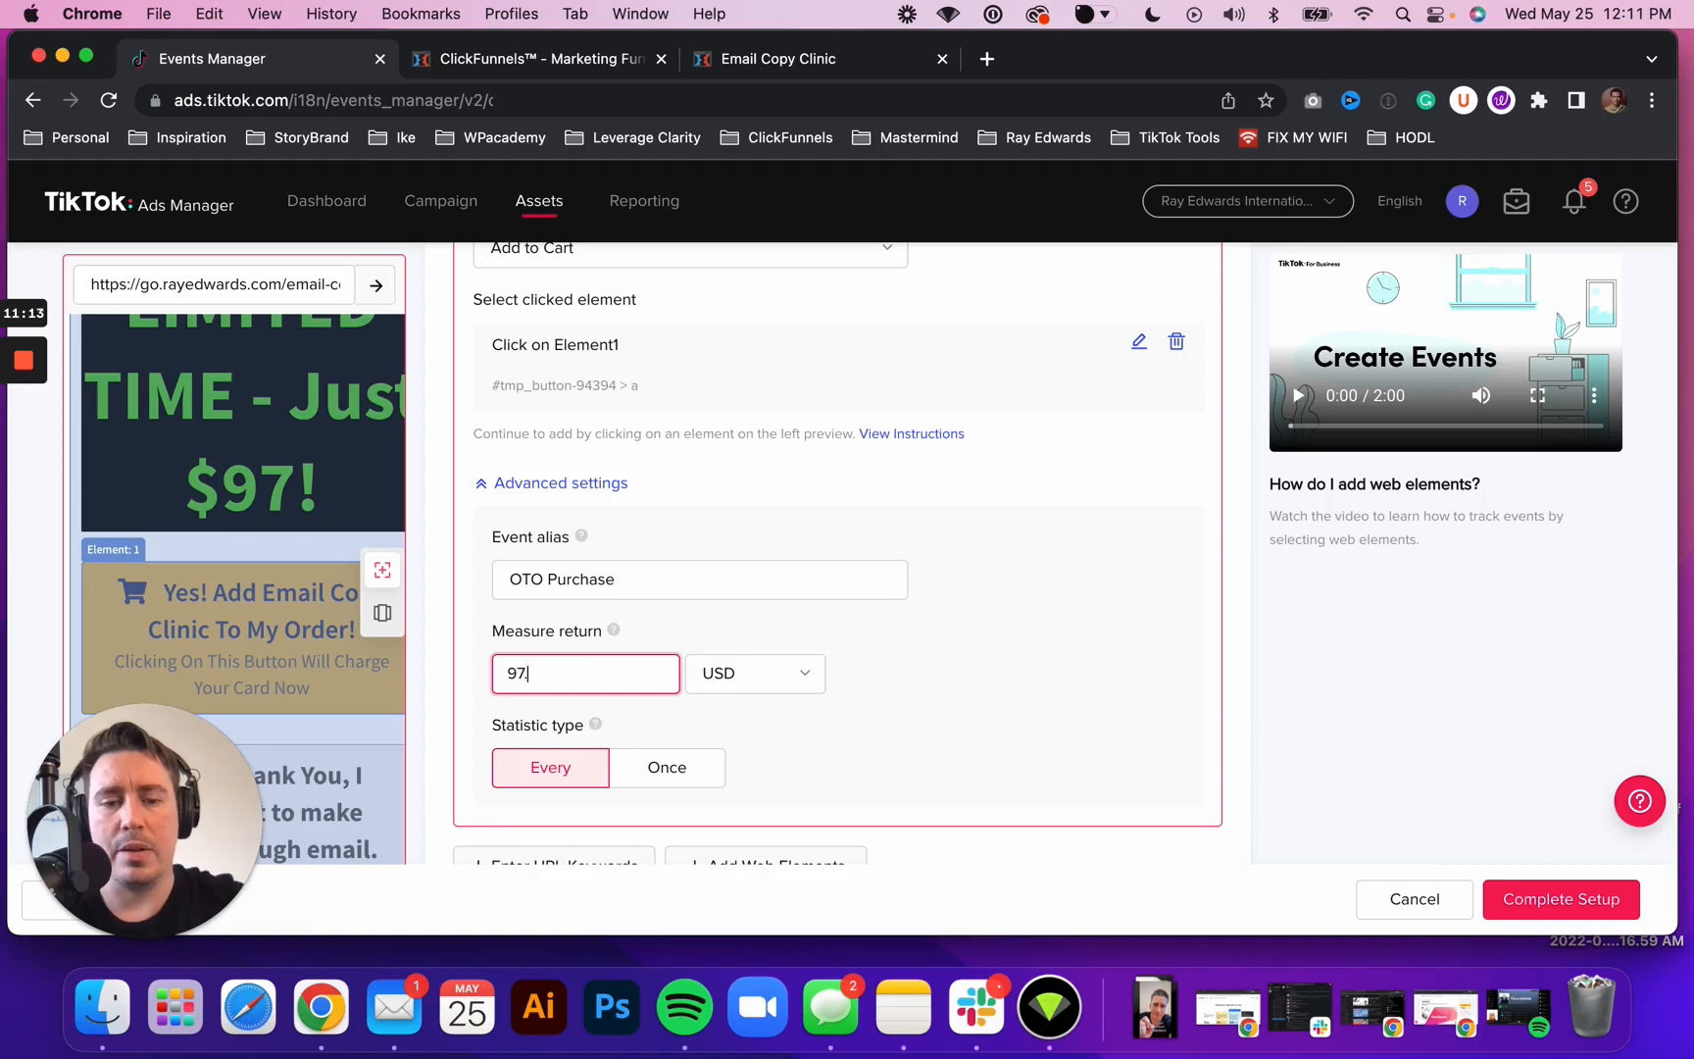
key("BackSpace")
key("BackSpace")
key("BackSpace")
left_click(987, 643)
scroll(987, 643, "down", 2)
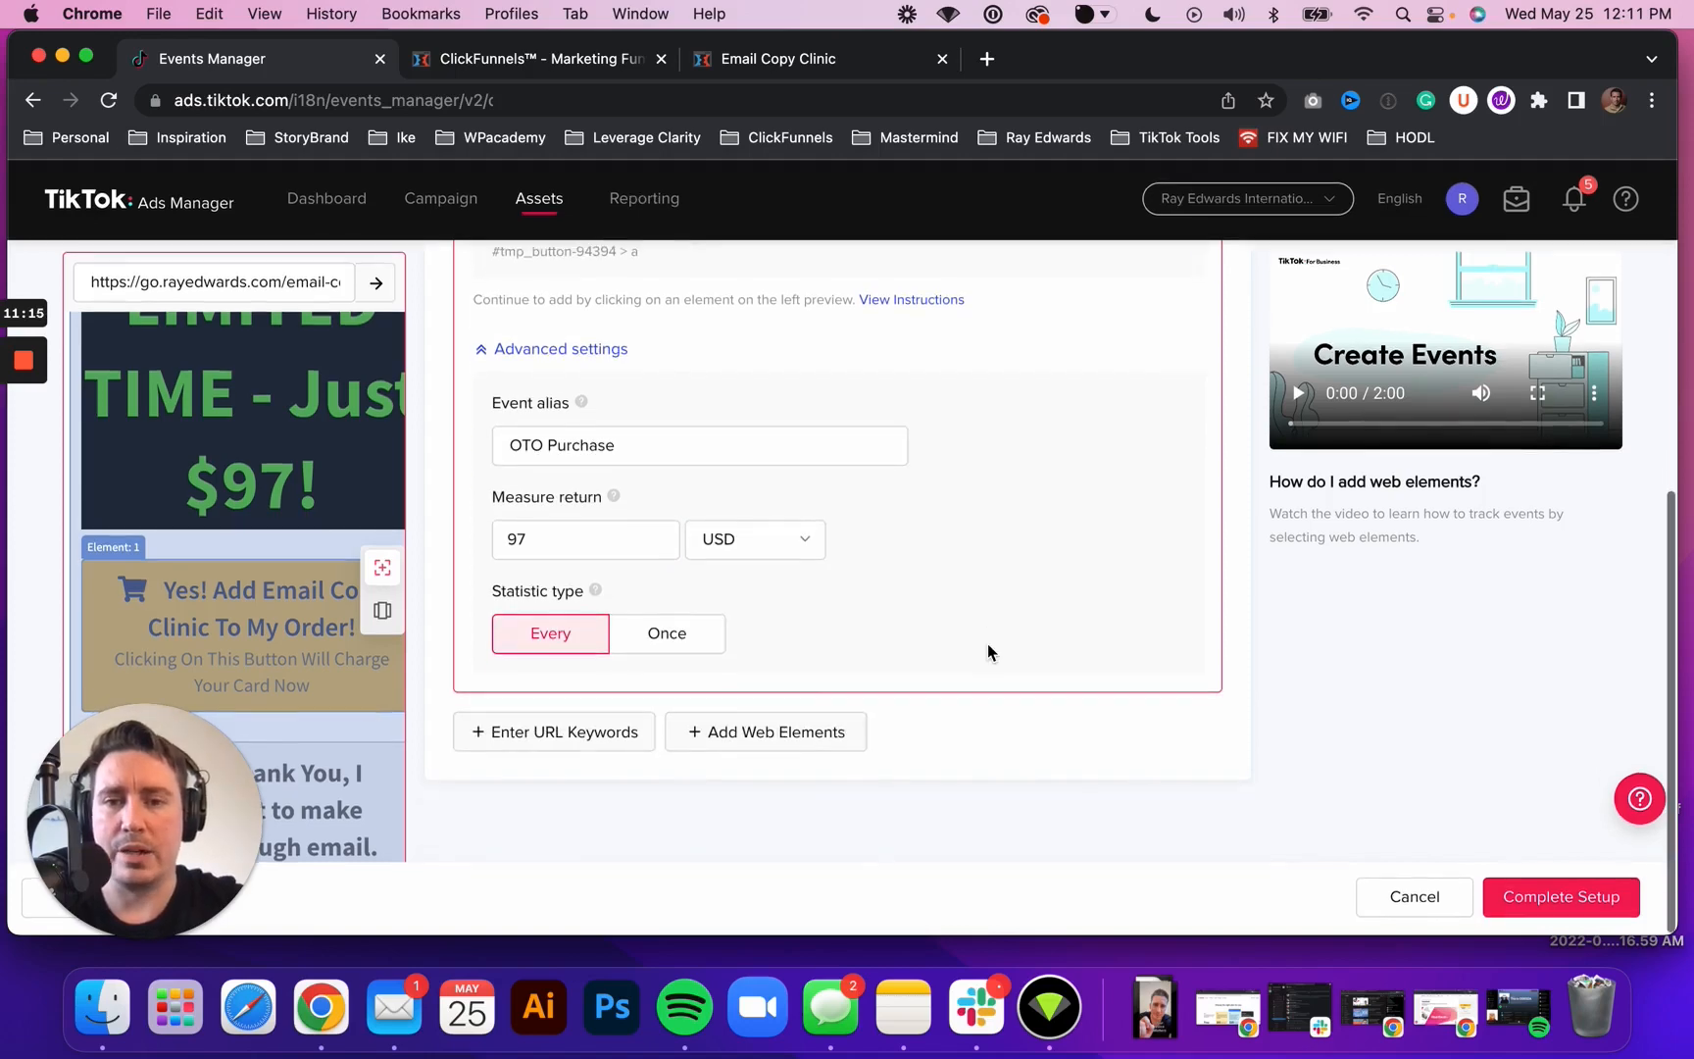
Add another URL keyword event and set its event type to Complete Payment
scroll(988, 646, "down", 1)
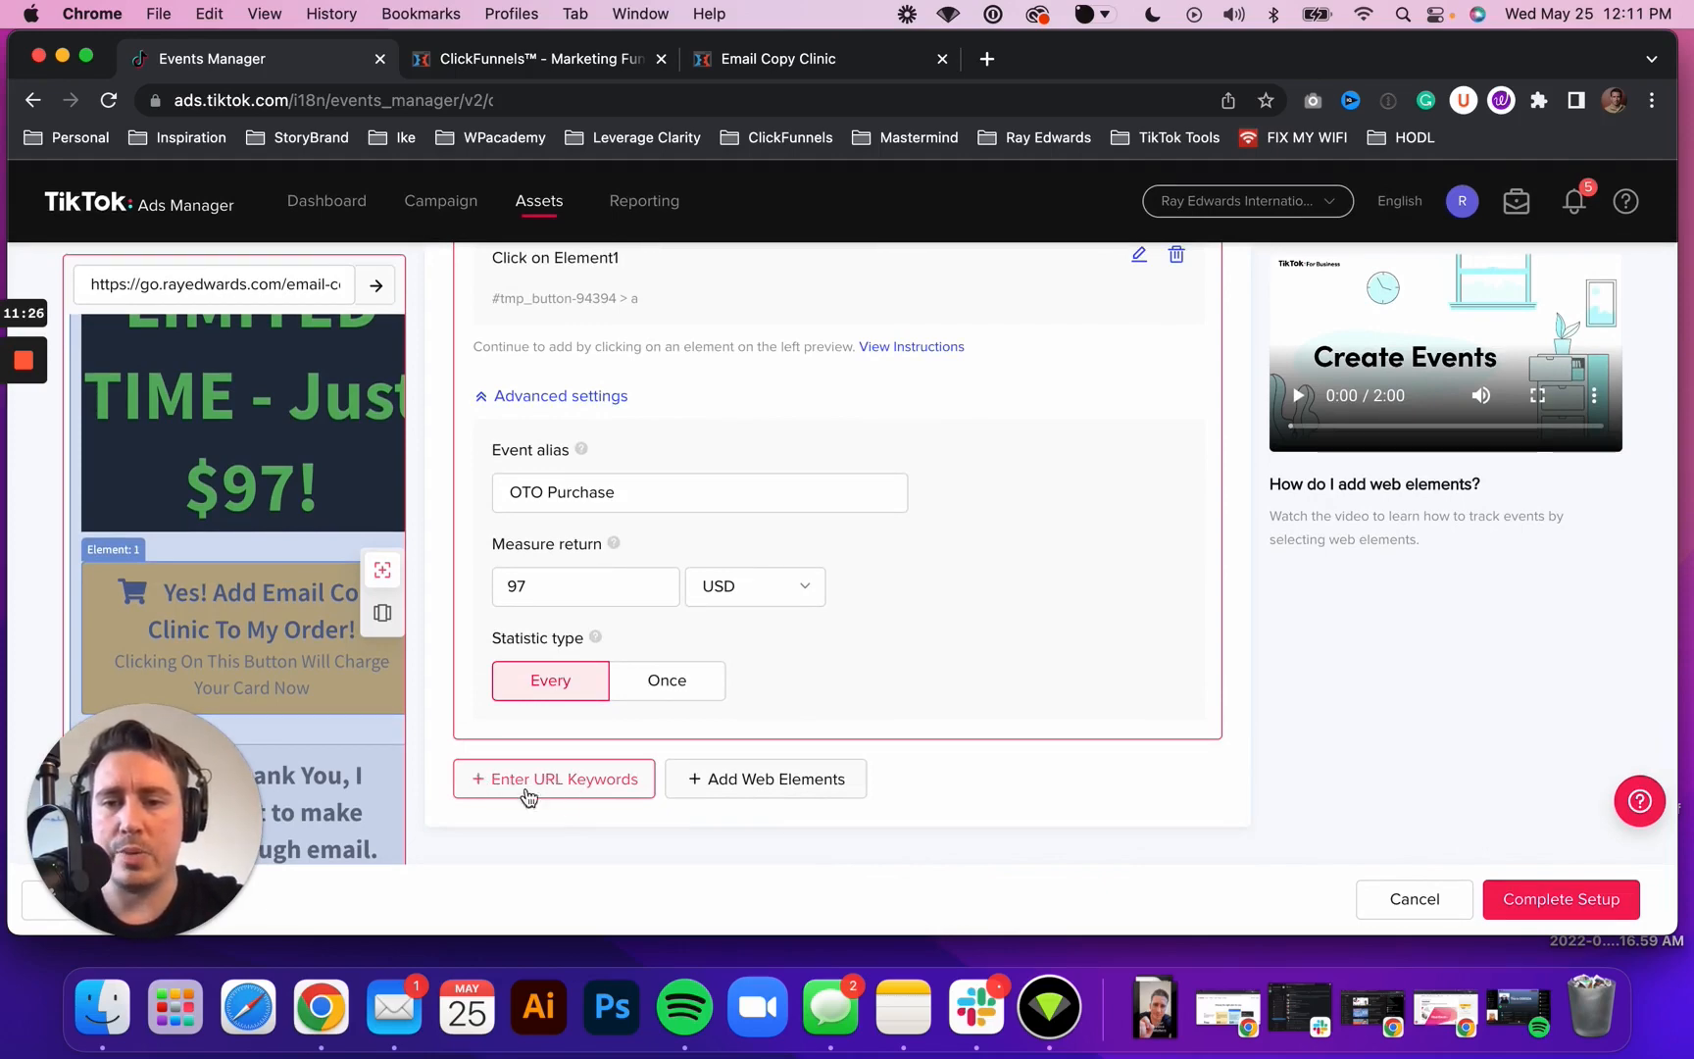
left_click(586, 790)
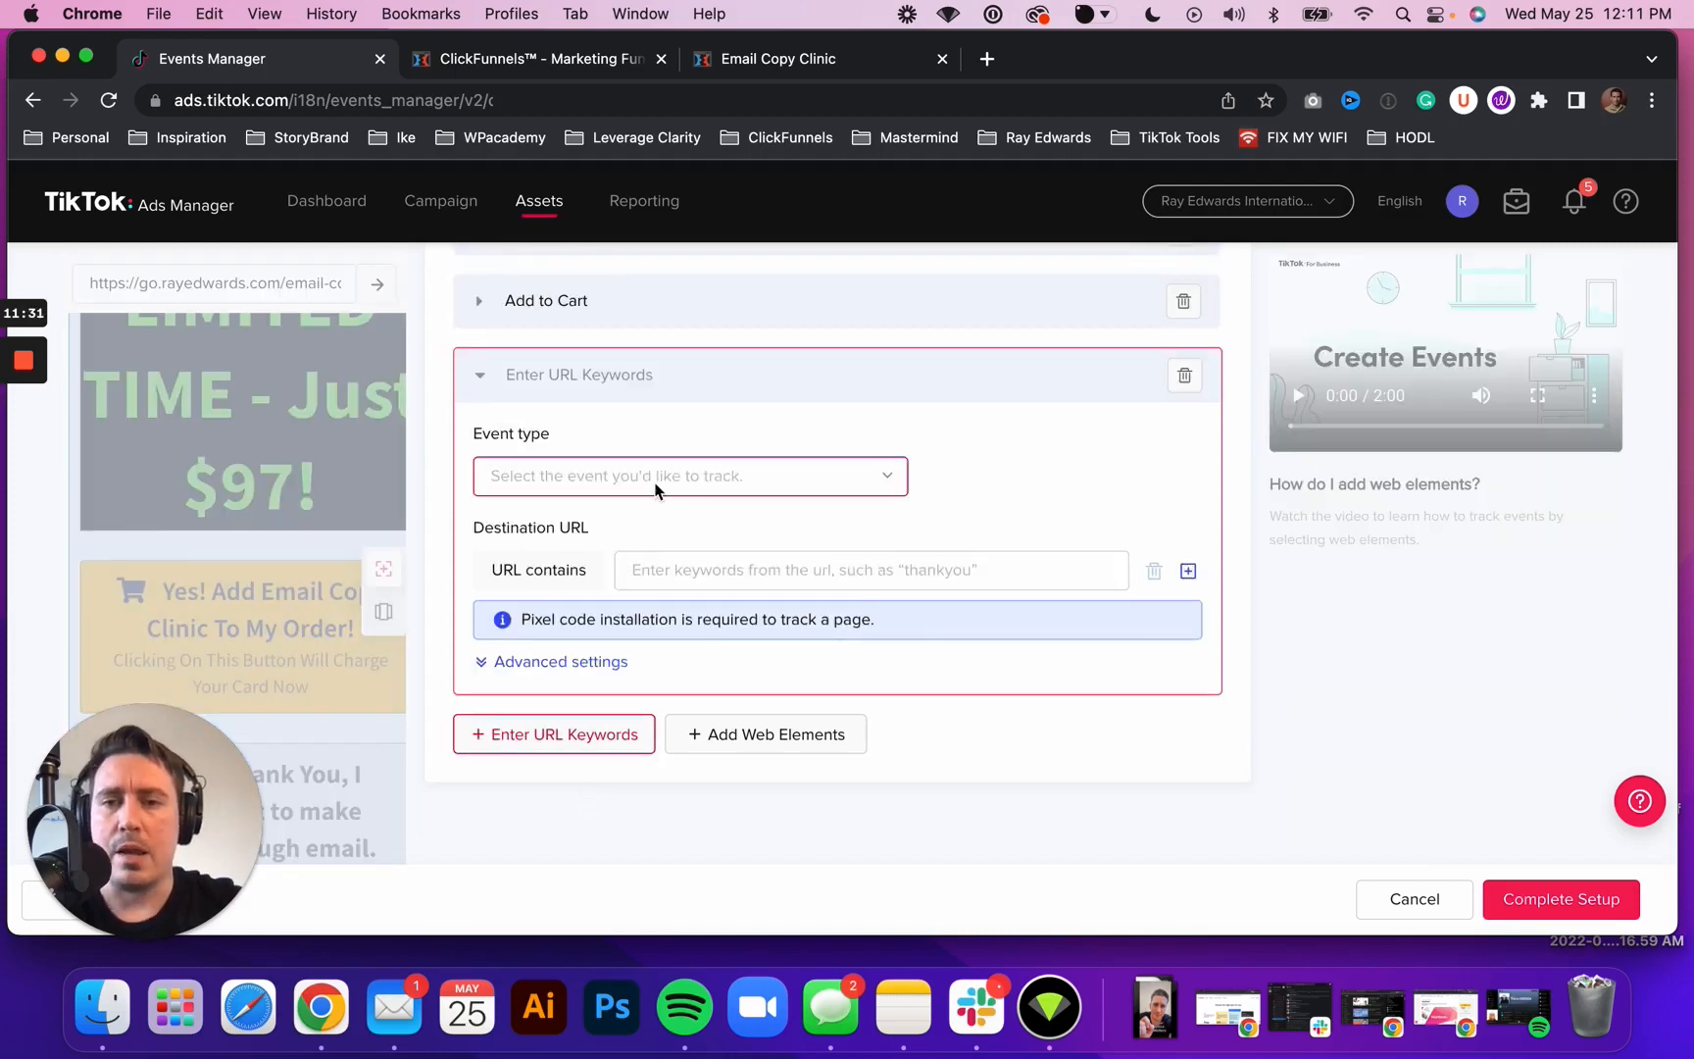
left_click(656, 490)
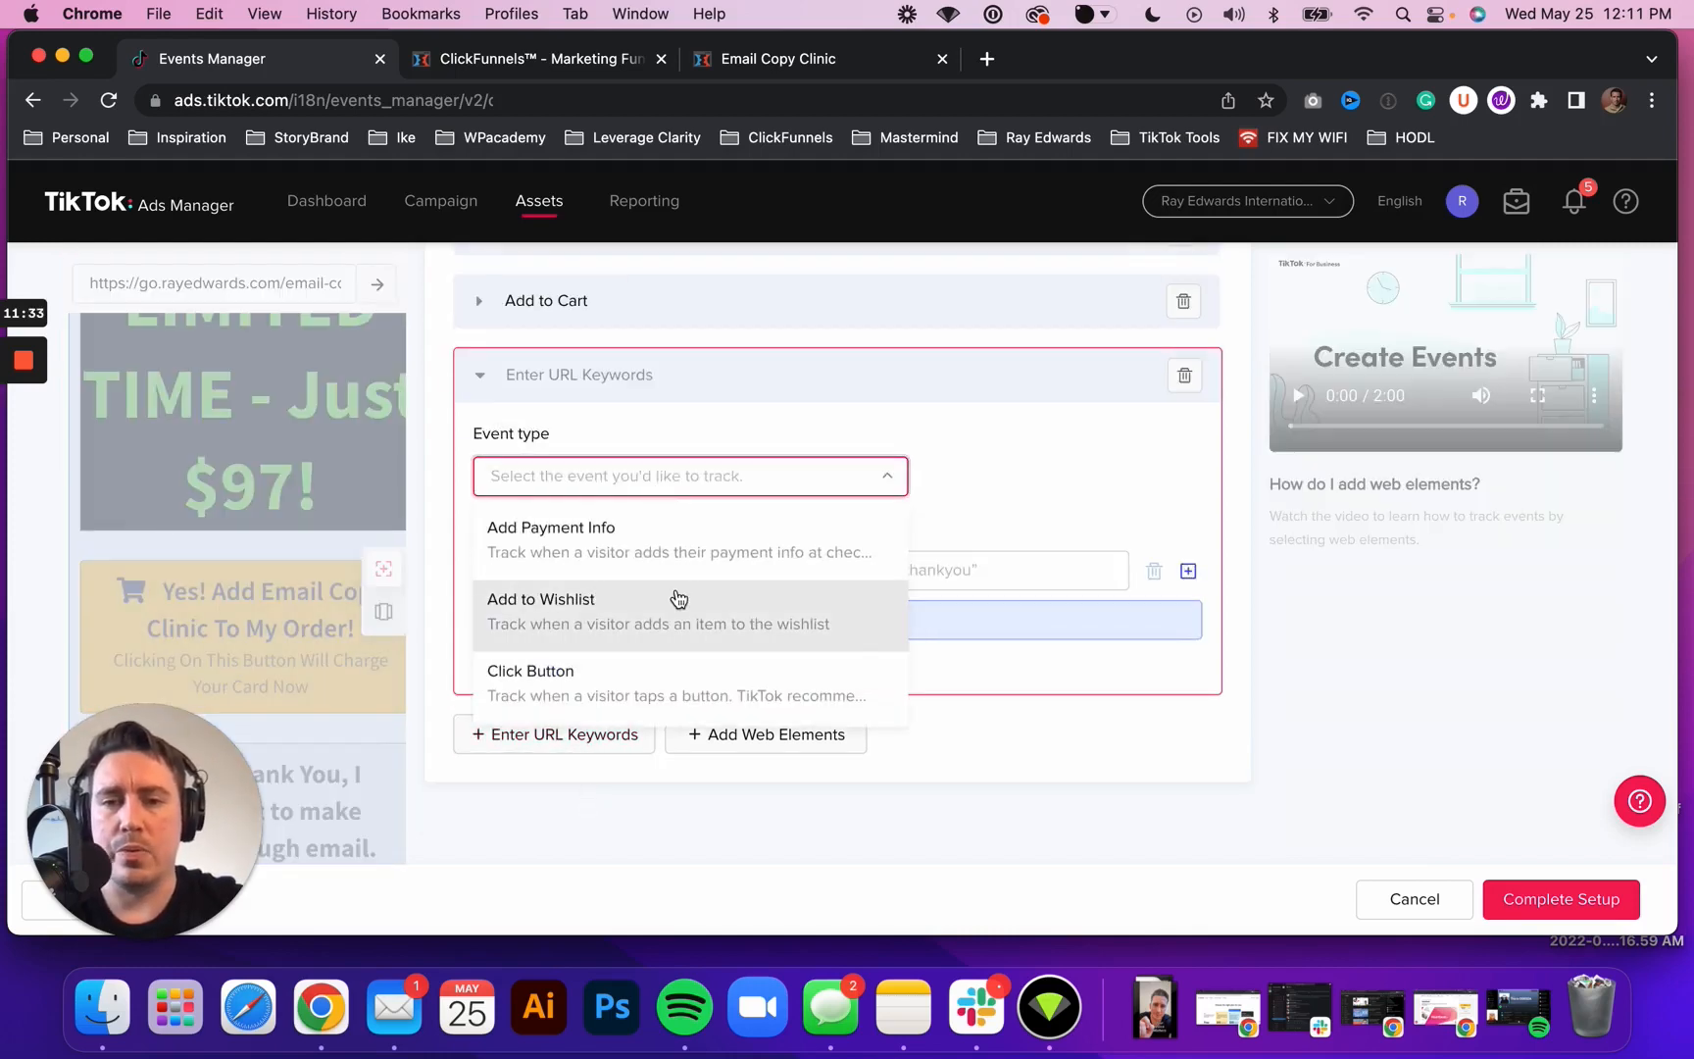
scroll(677, 589, "down", 3)
scroll(684, 578, "up", 1)
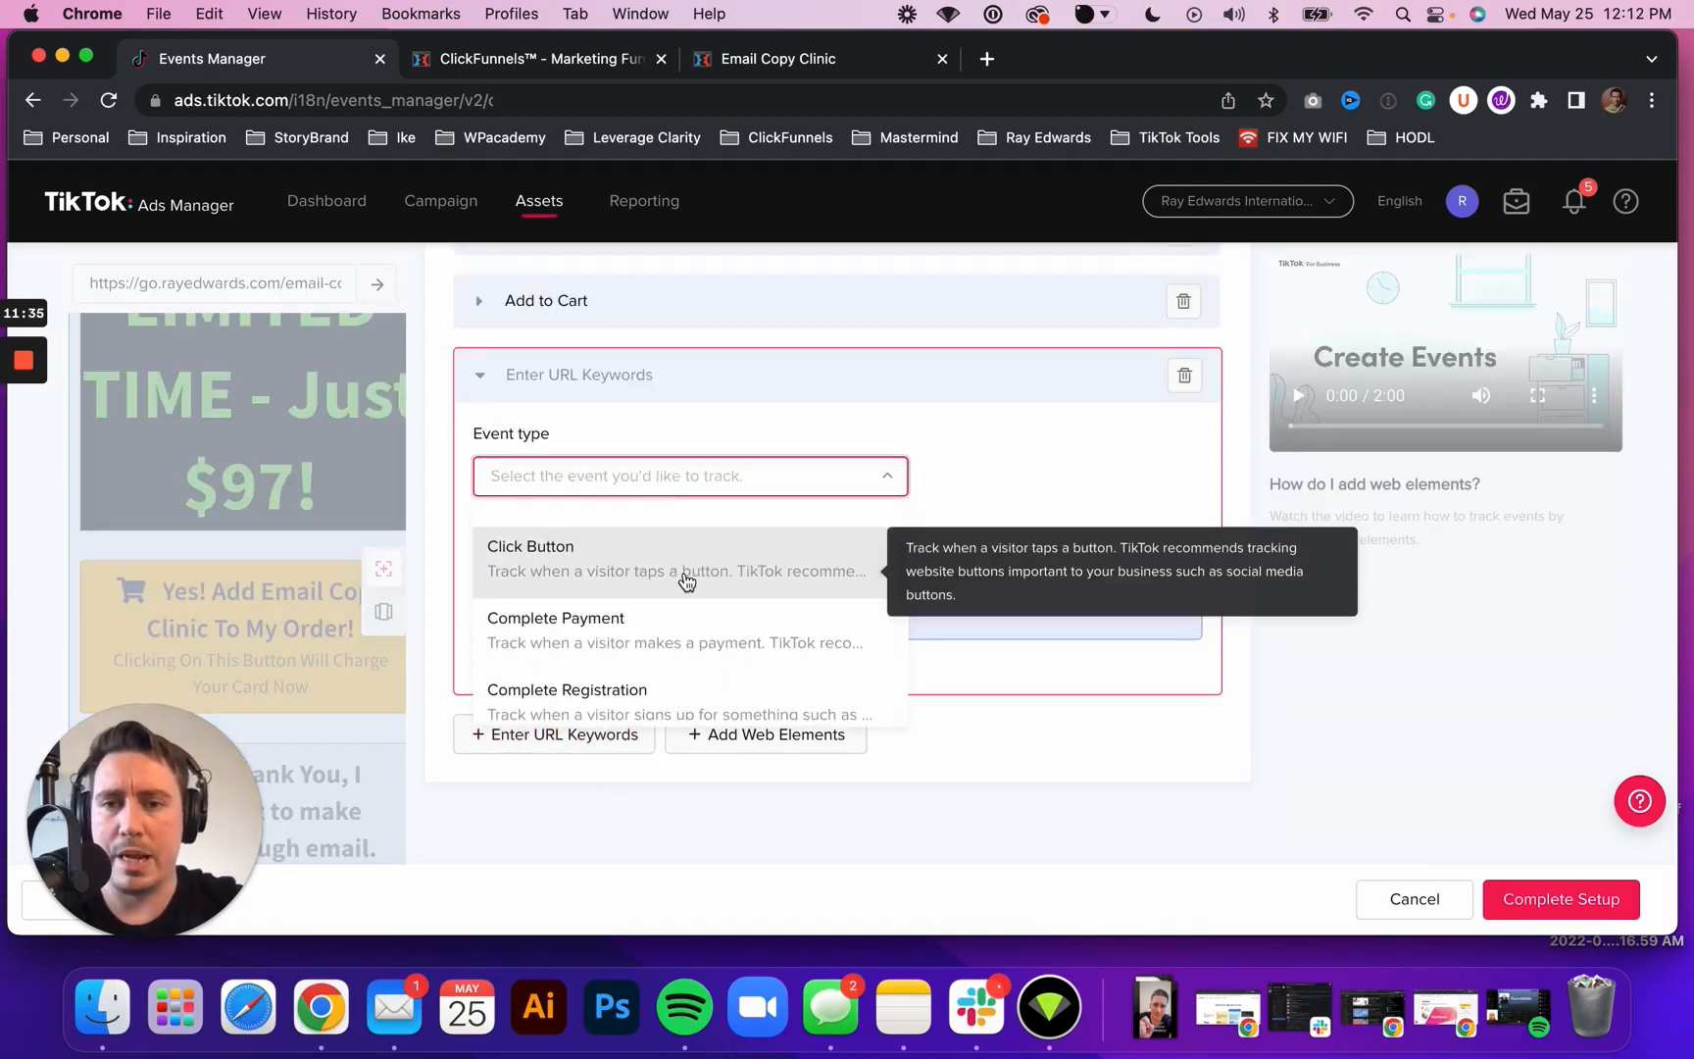
left_click(663, 639)
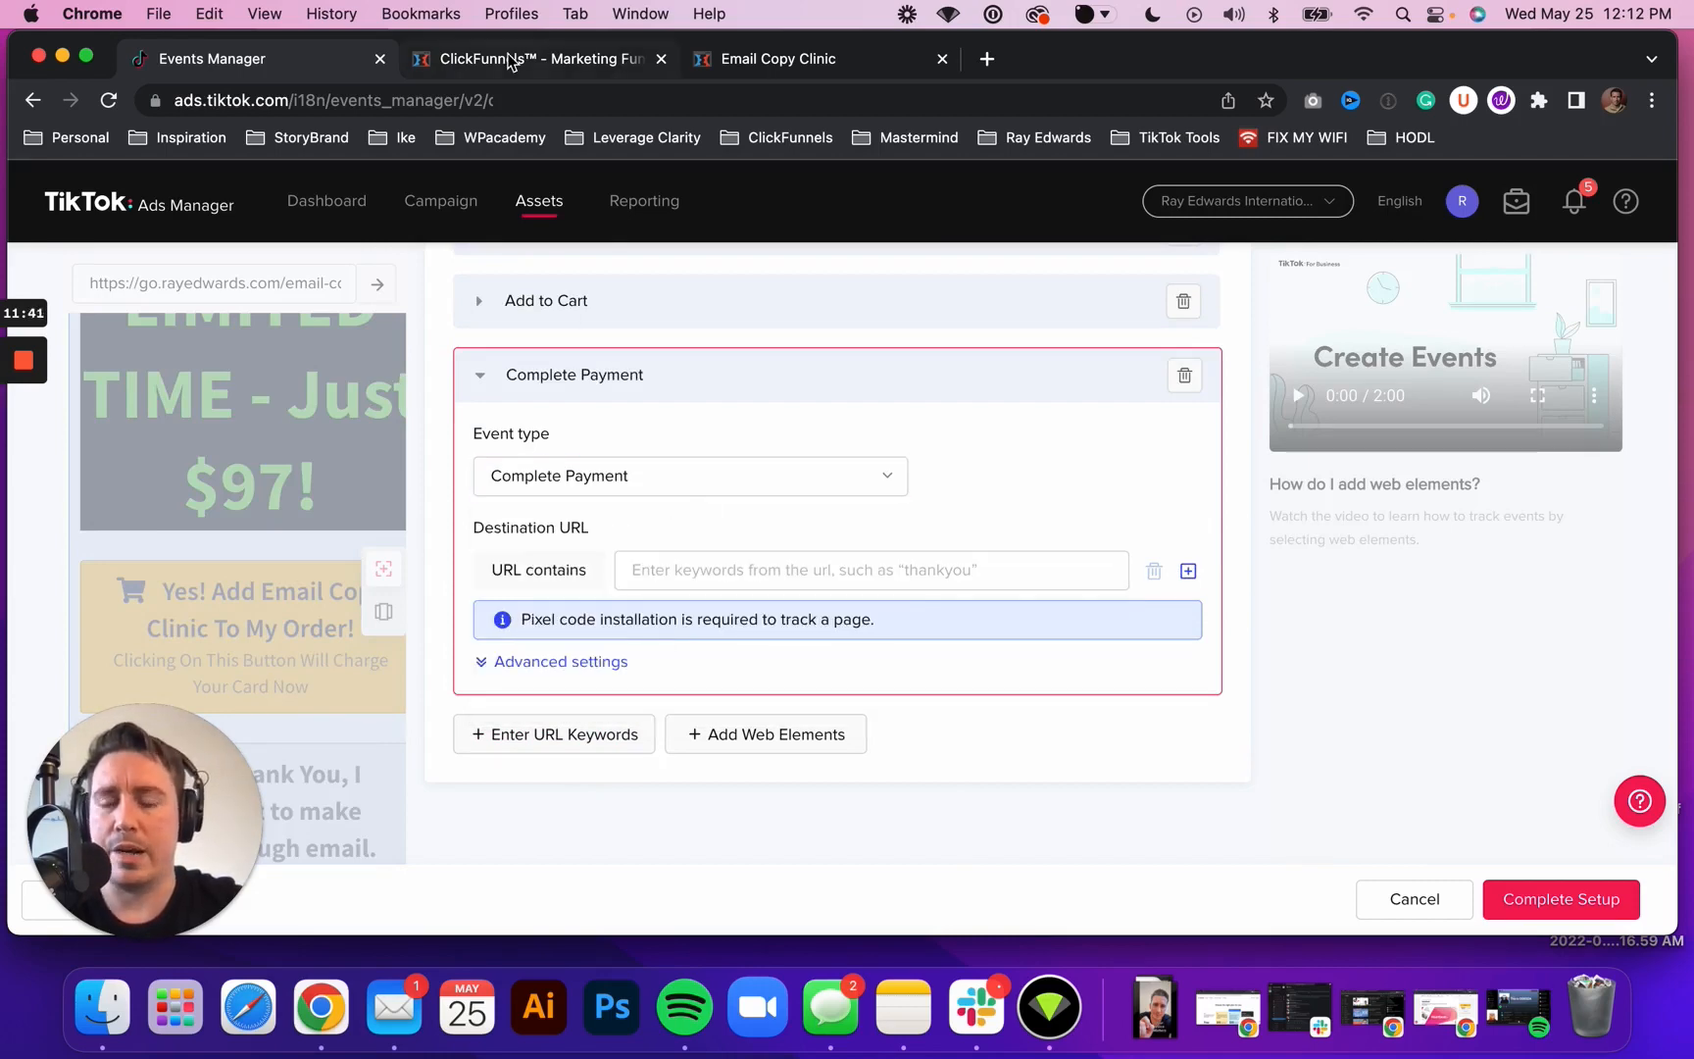
Copy the Order Confirmation step's slug "order-confirmationeet26g81" from ClickFunnels into the Complete Payment event's destination URL
left_click(508, 62)
scroll(328, 538, "down", 3)
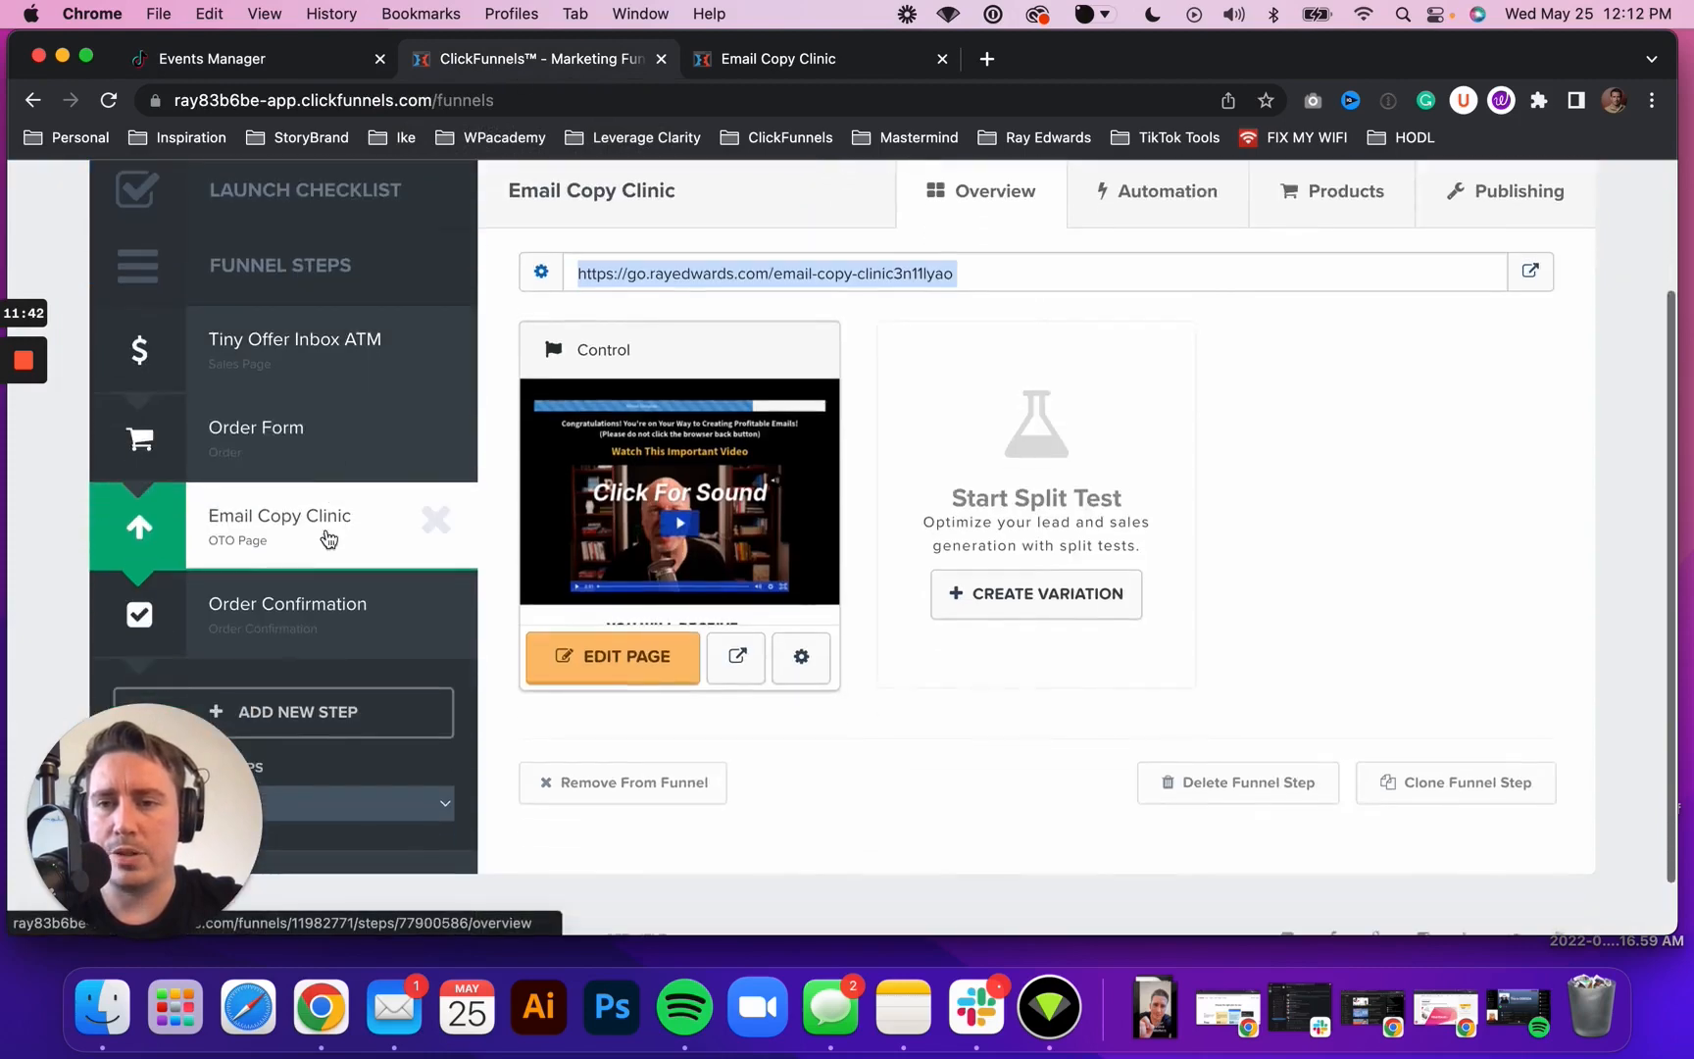
left_click(267, 630)
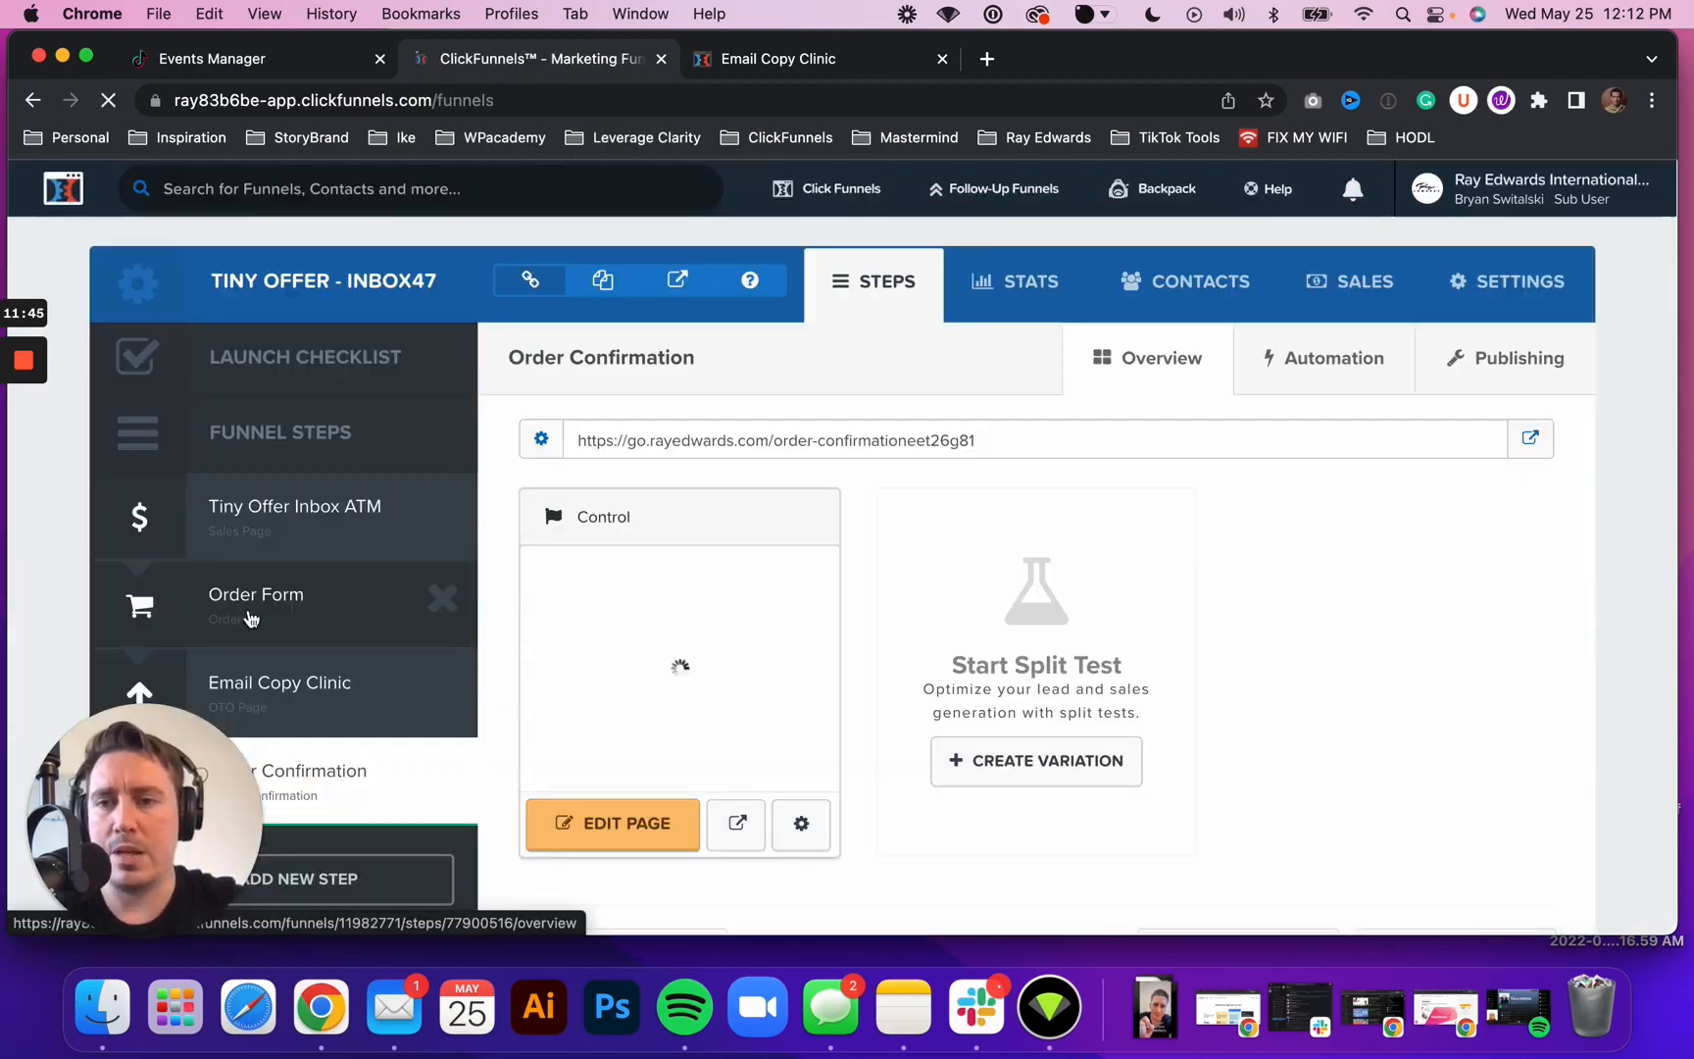
scroll(332, 597, "down", 2)
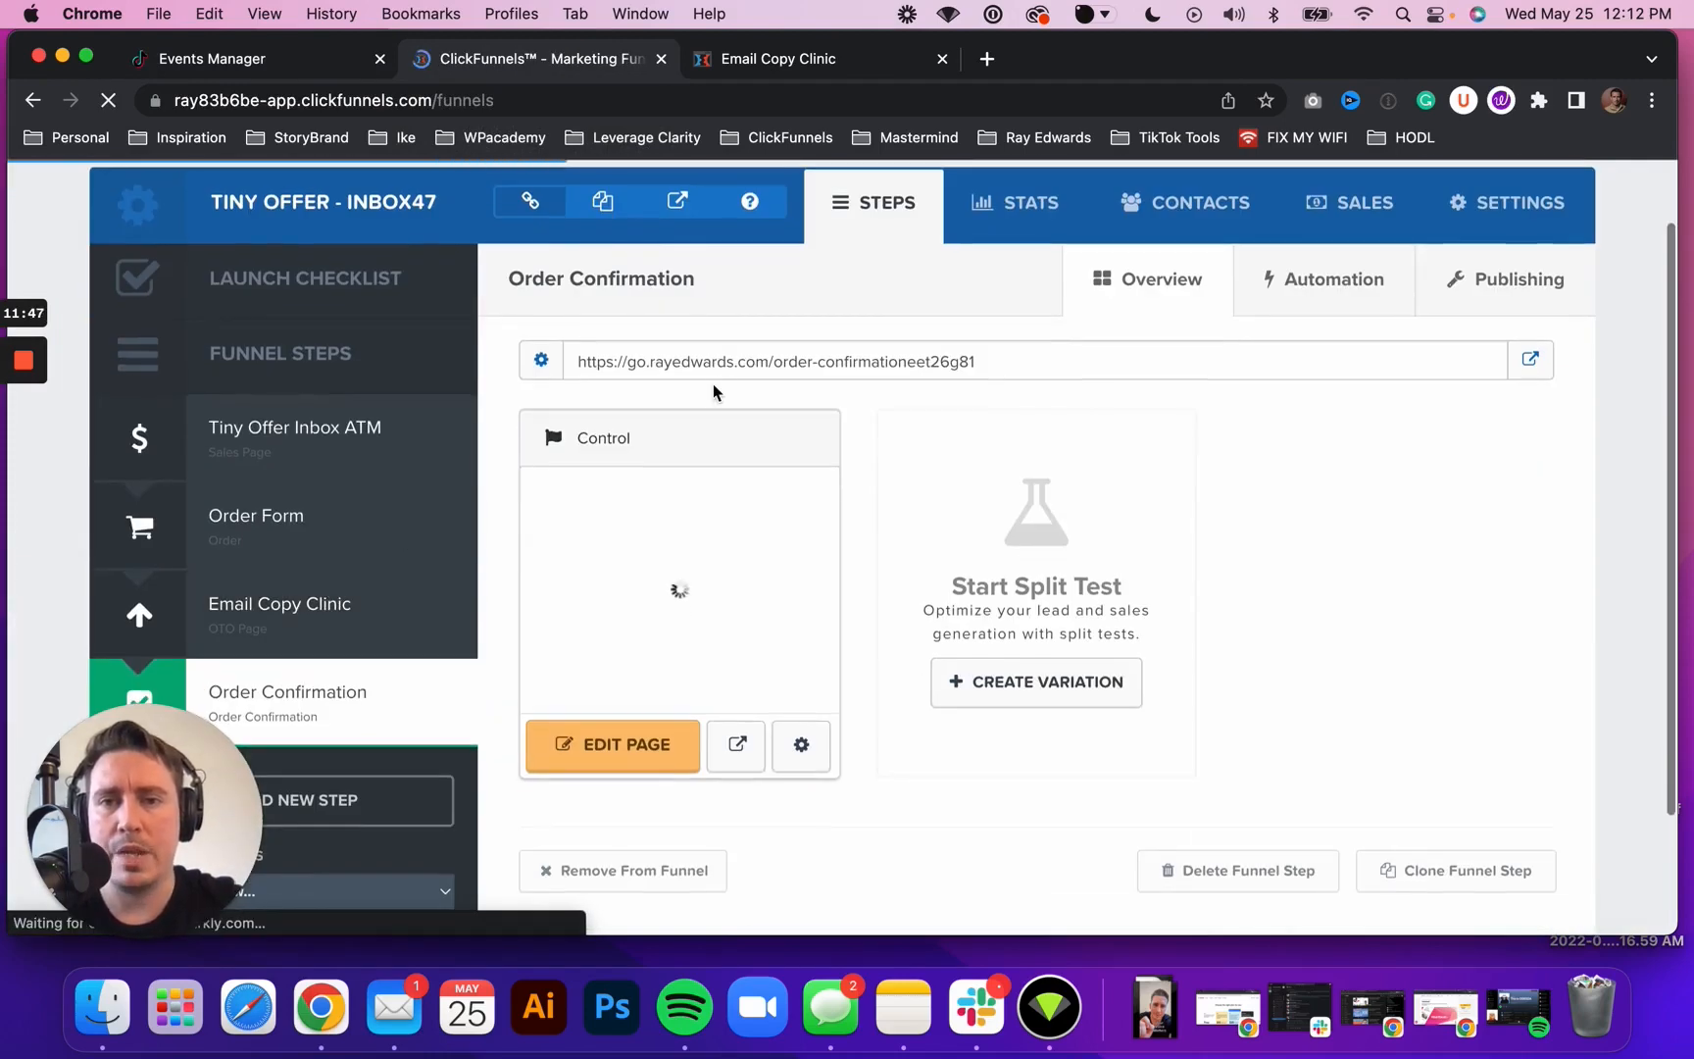
left_click_drag(773, 362, 1004, 373)
key("super+c")
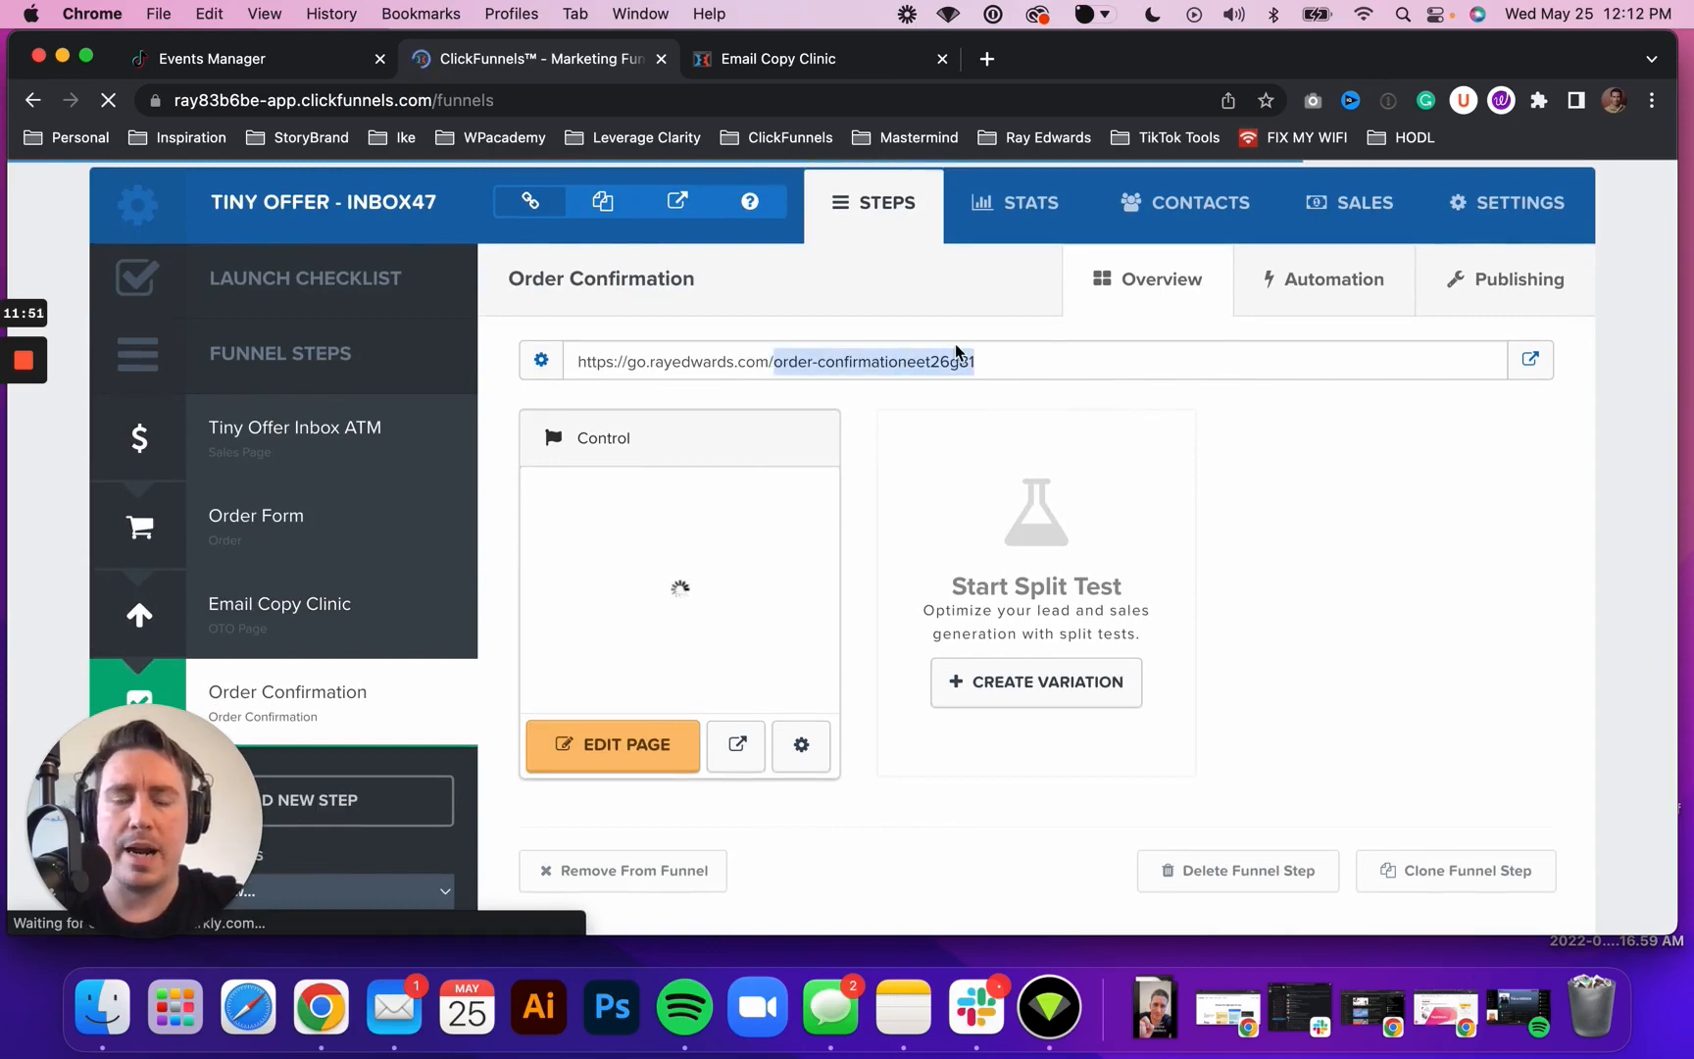
left_click(163, 58)
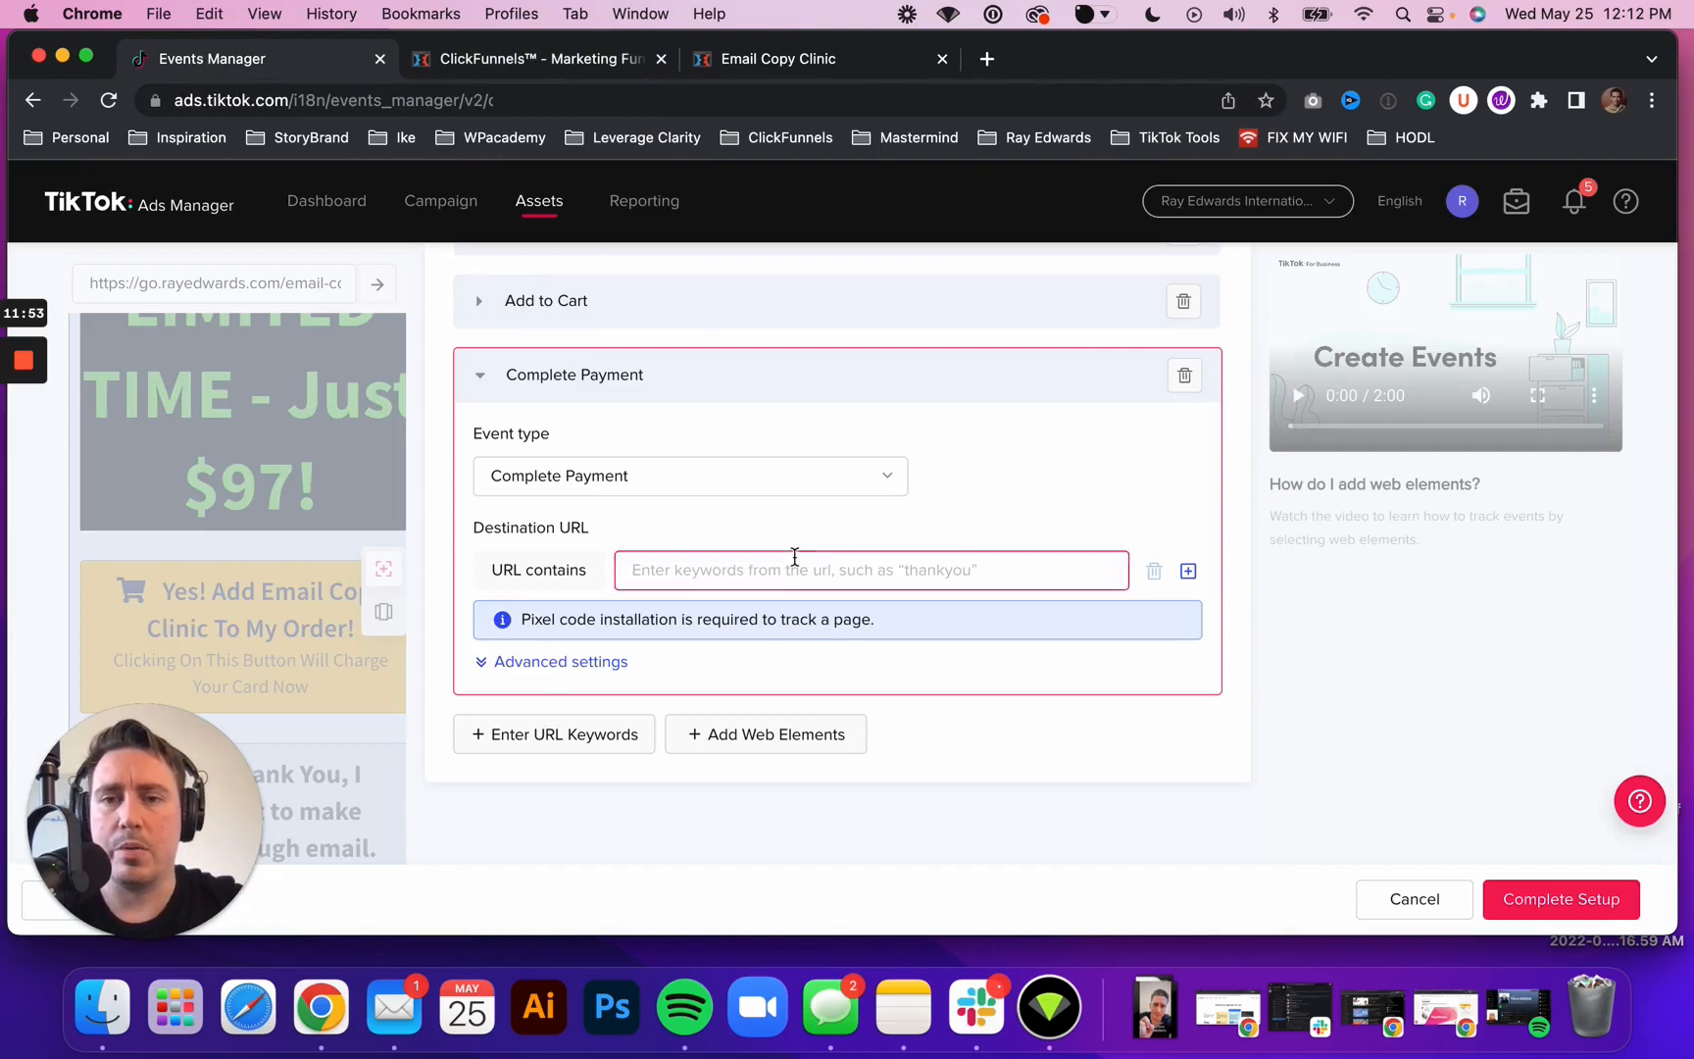
left_click(686, 577)
key("super+v")
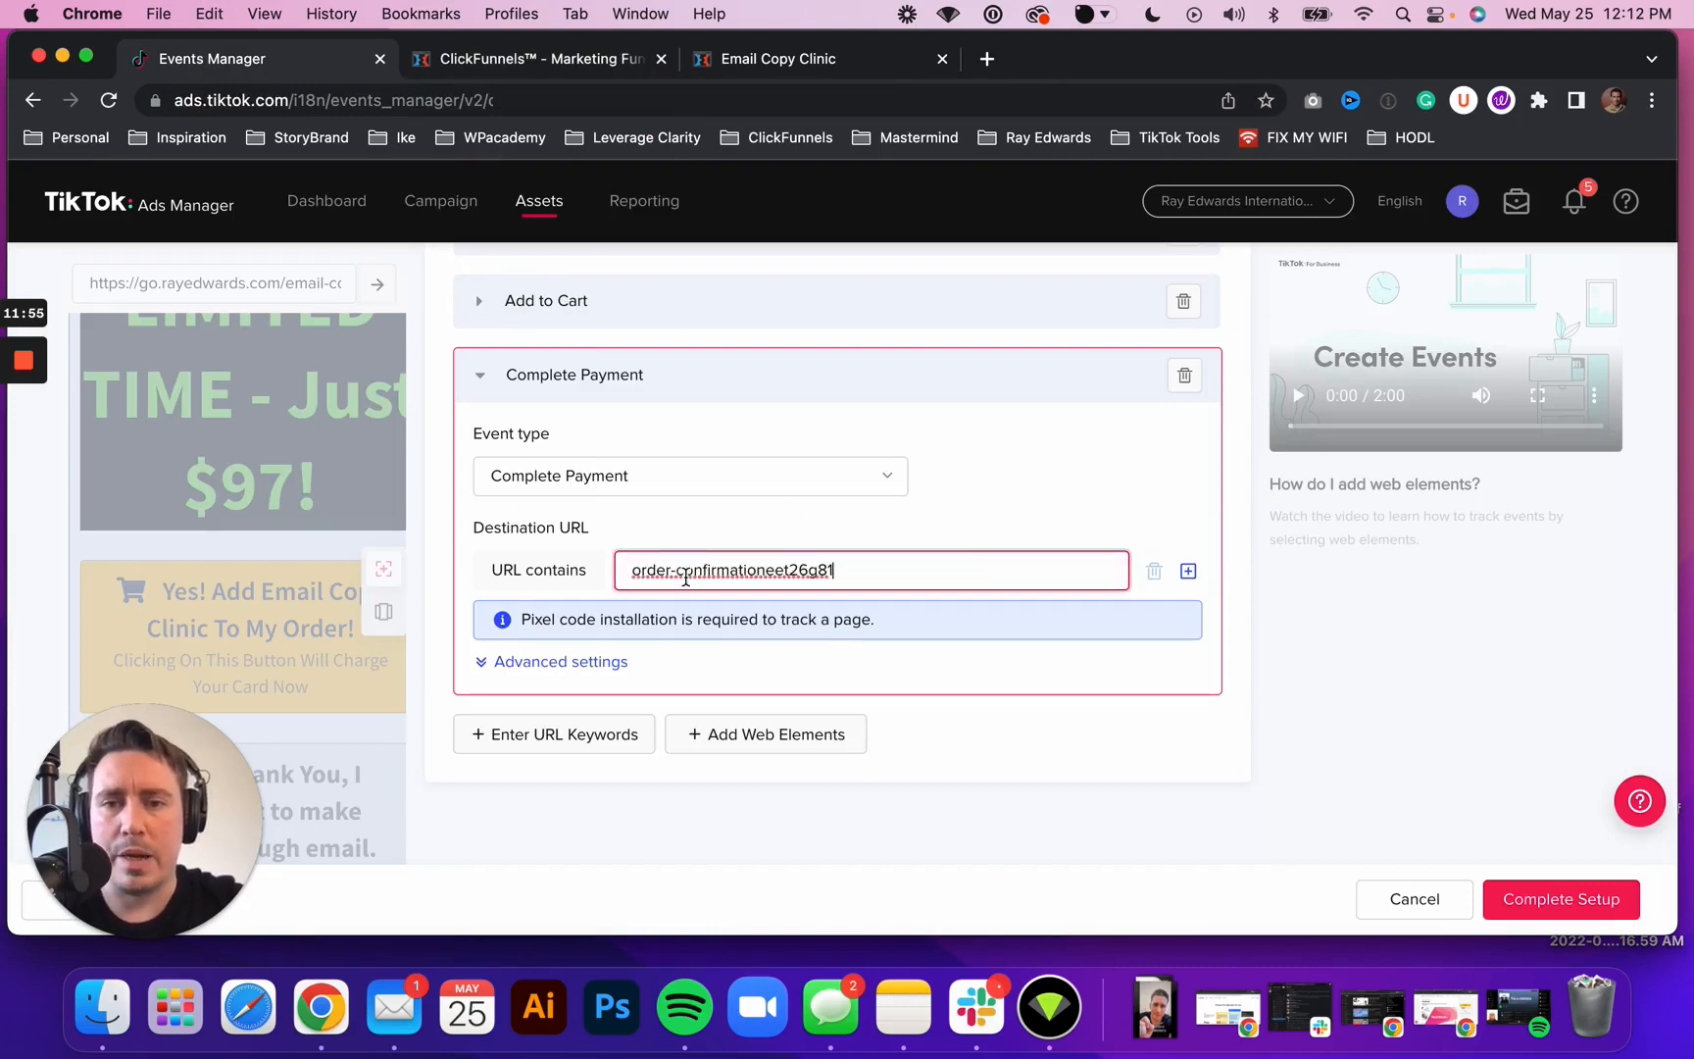
left_click(1188, 572)
left_click(539, 61)
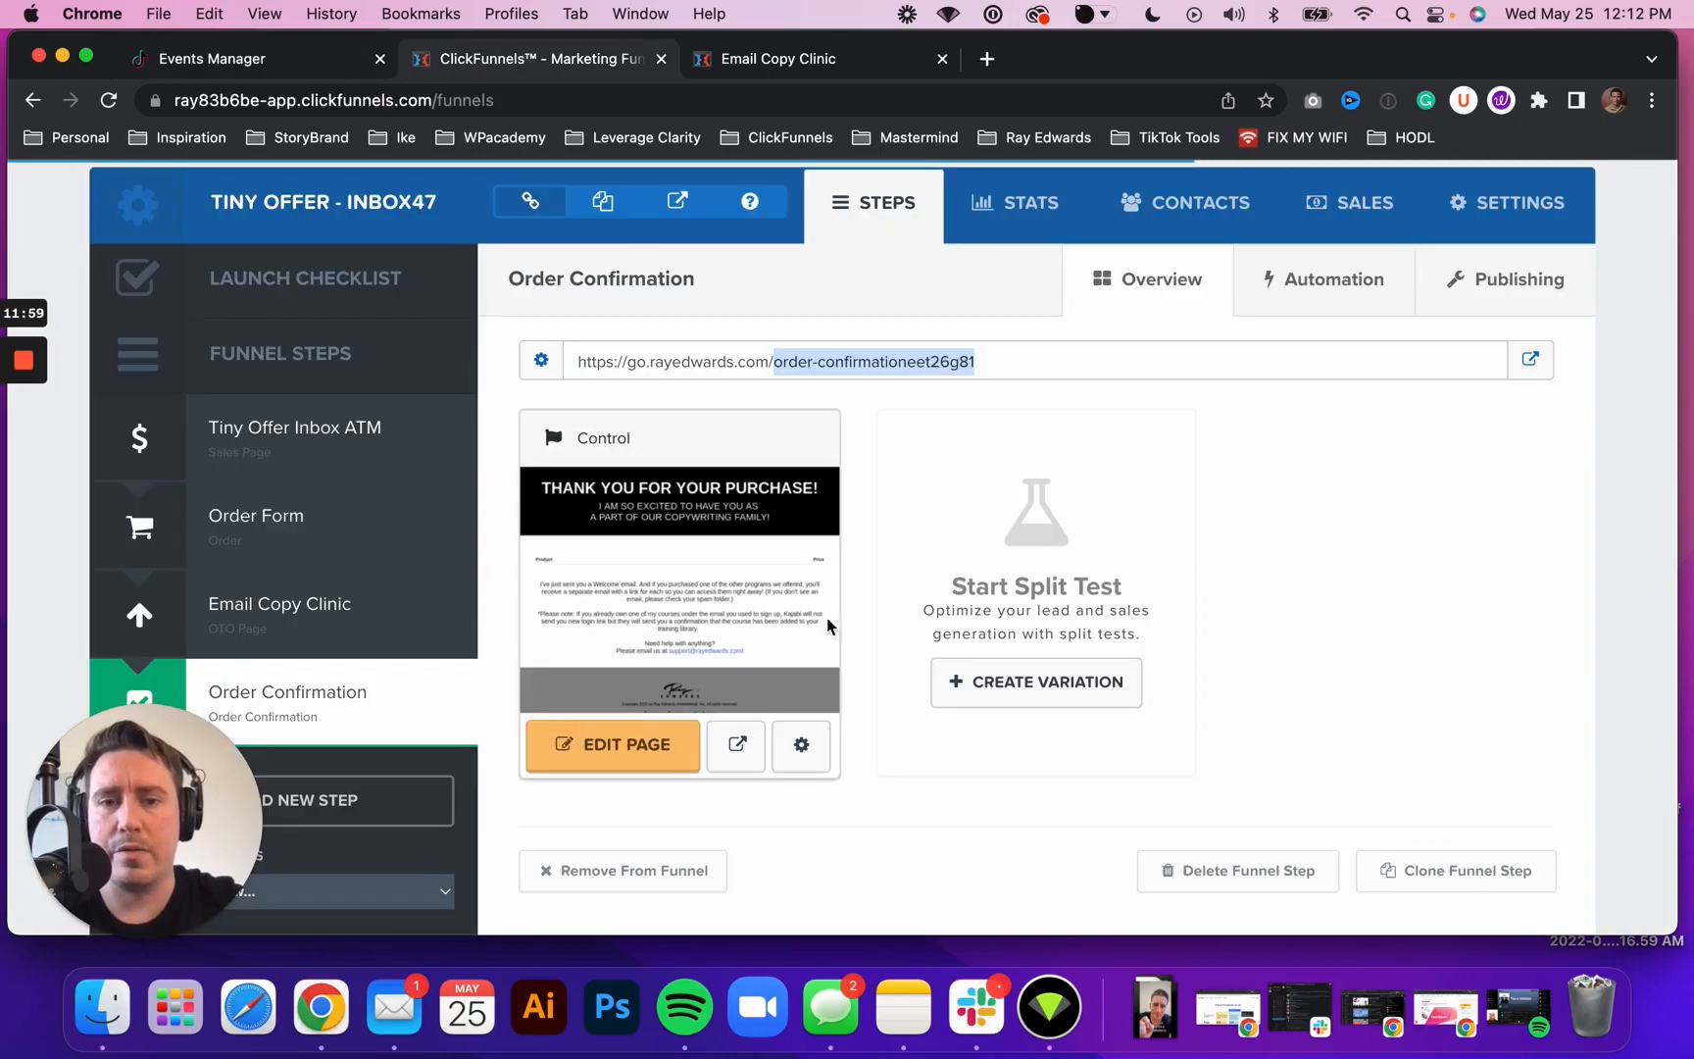
left_click(801, 747)
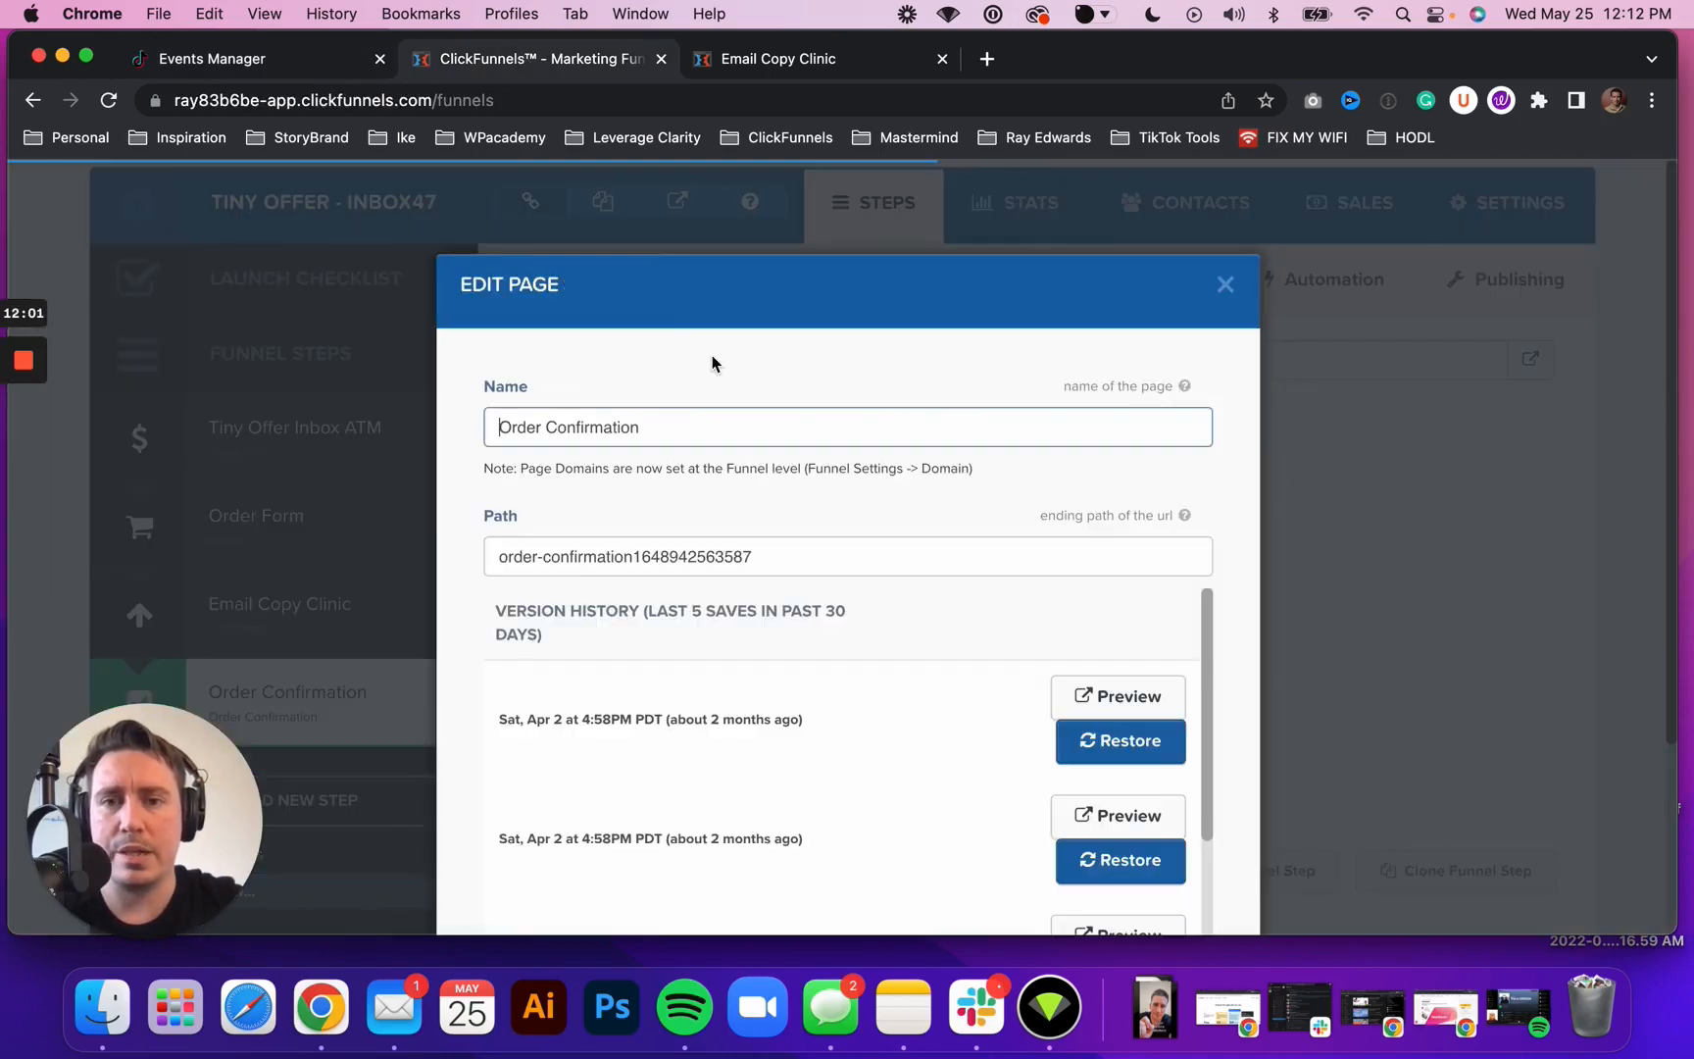
triple_click(600, 556)
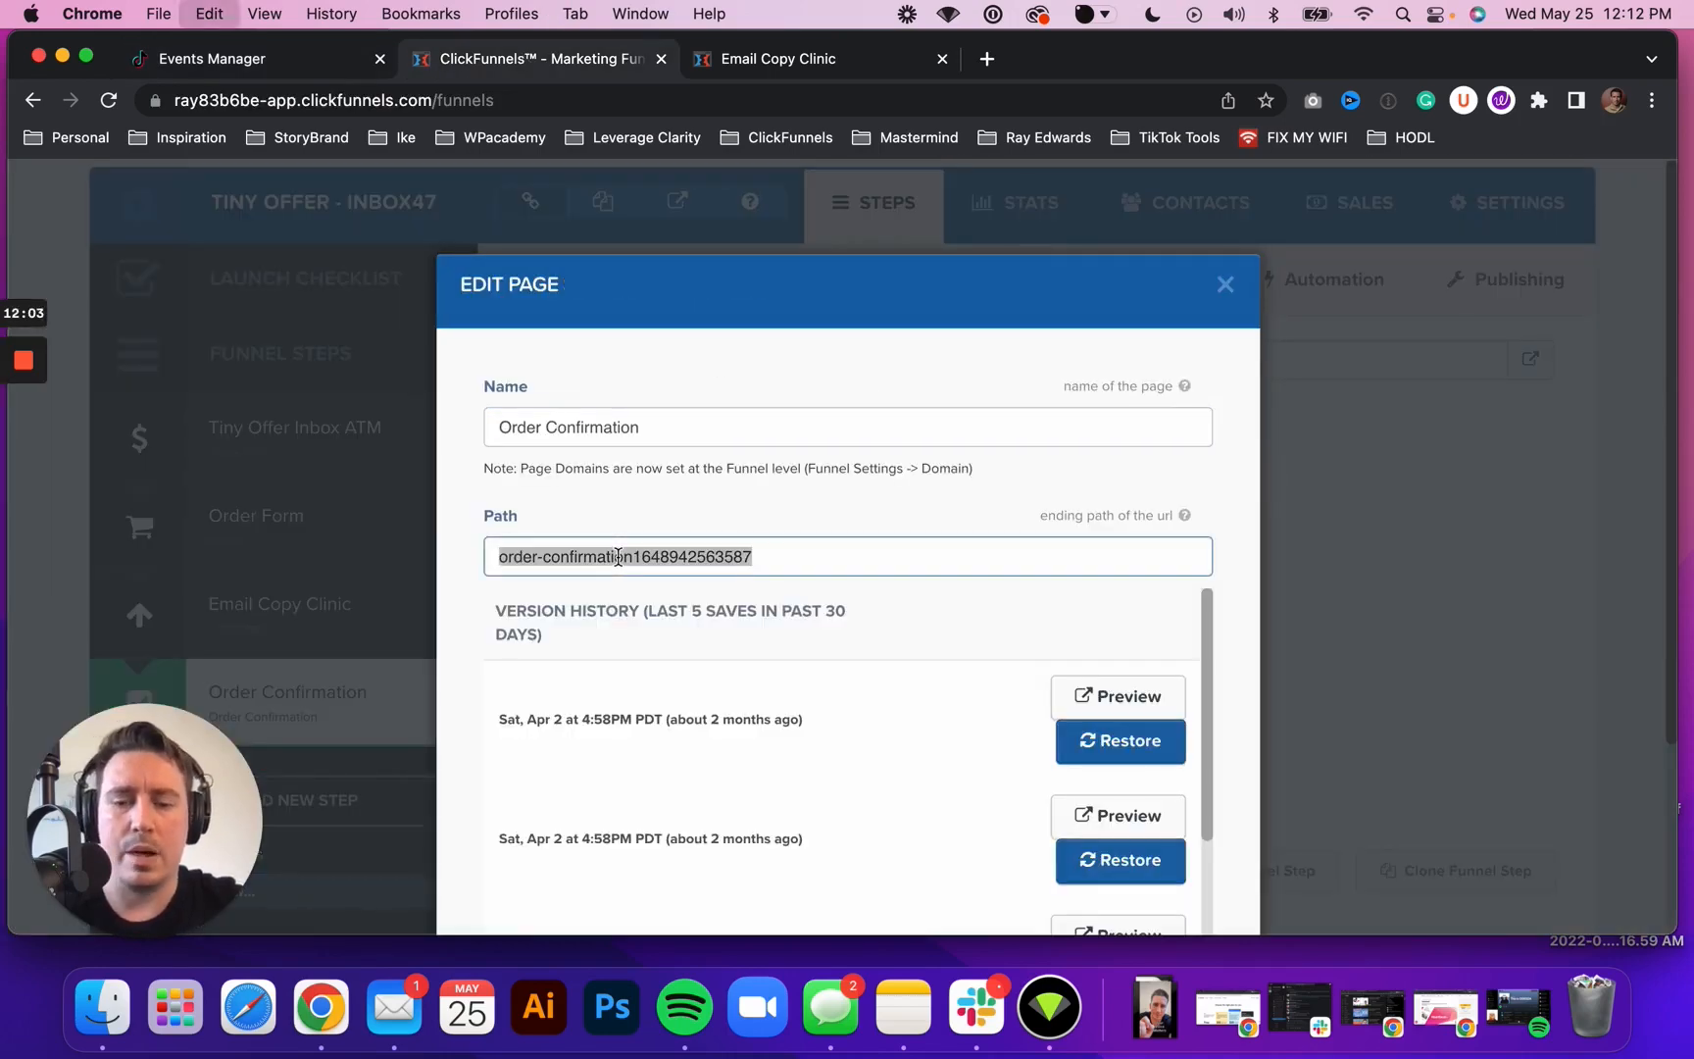
key("super+c")
key("super+1")
left_click(666, 623)
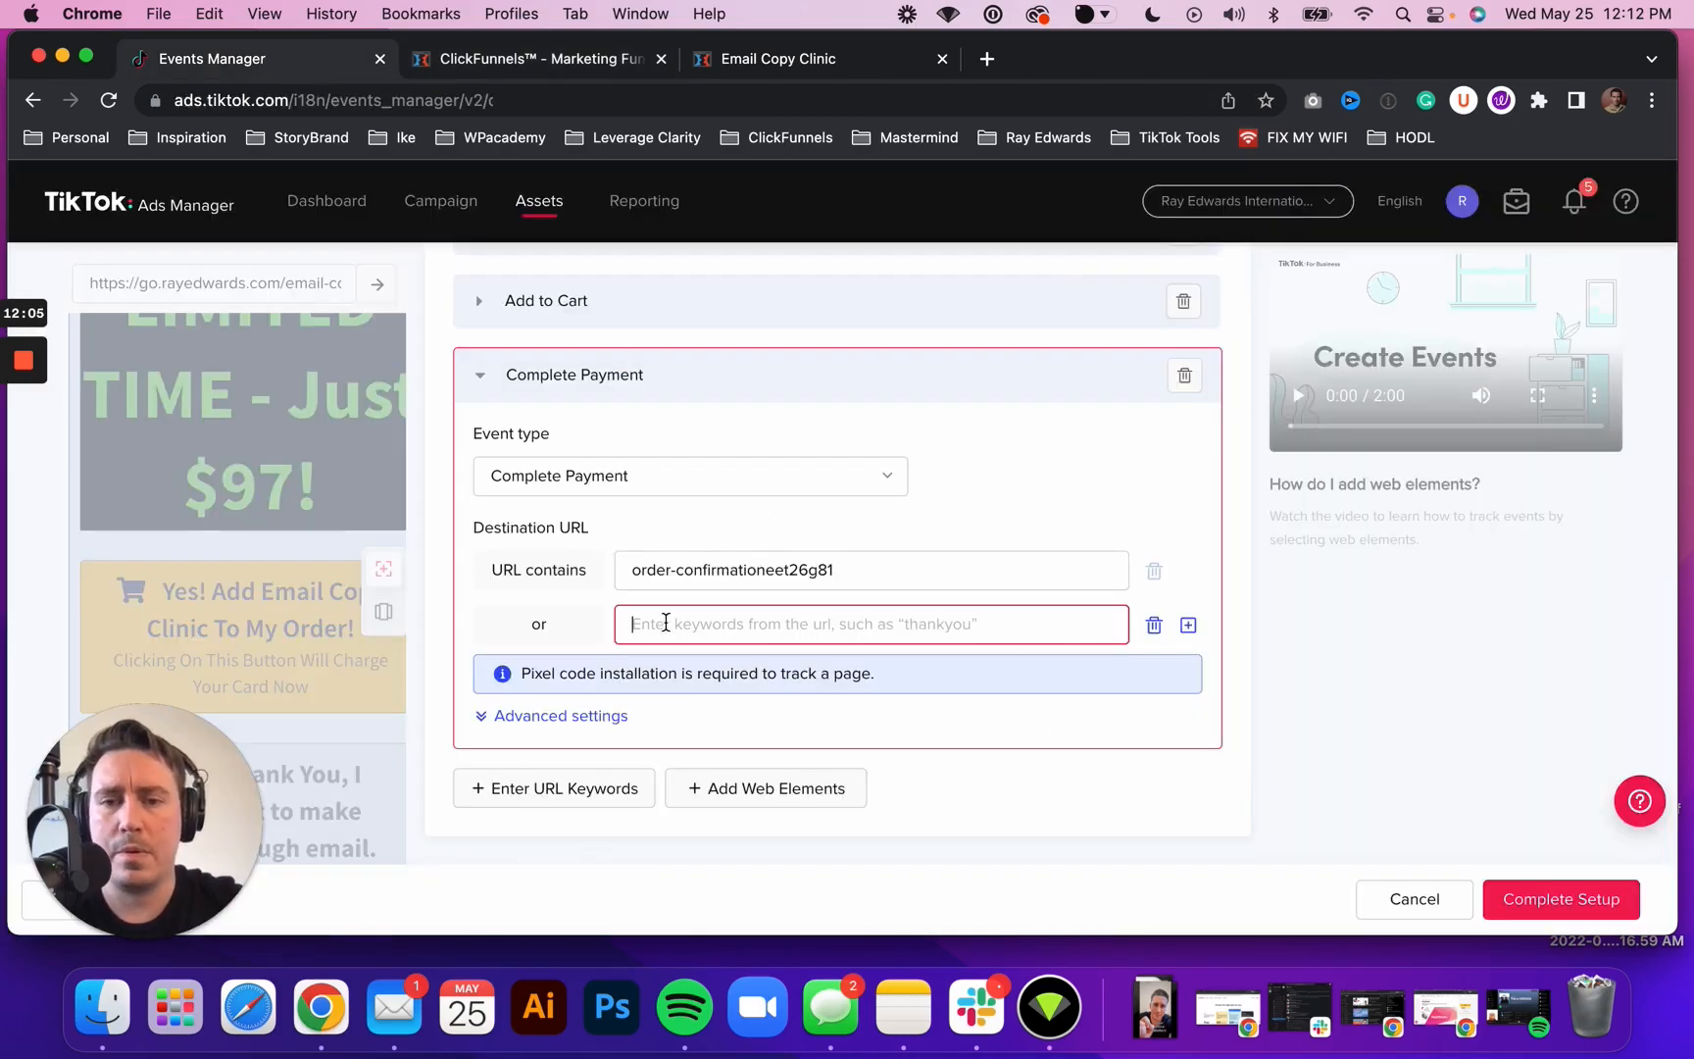
key("super+v")
Expand the Complete Payment event's advanced settings and enter the event alias "Order Complete"
left_click(586, 715)
scroll(643, 737, "down", 2)
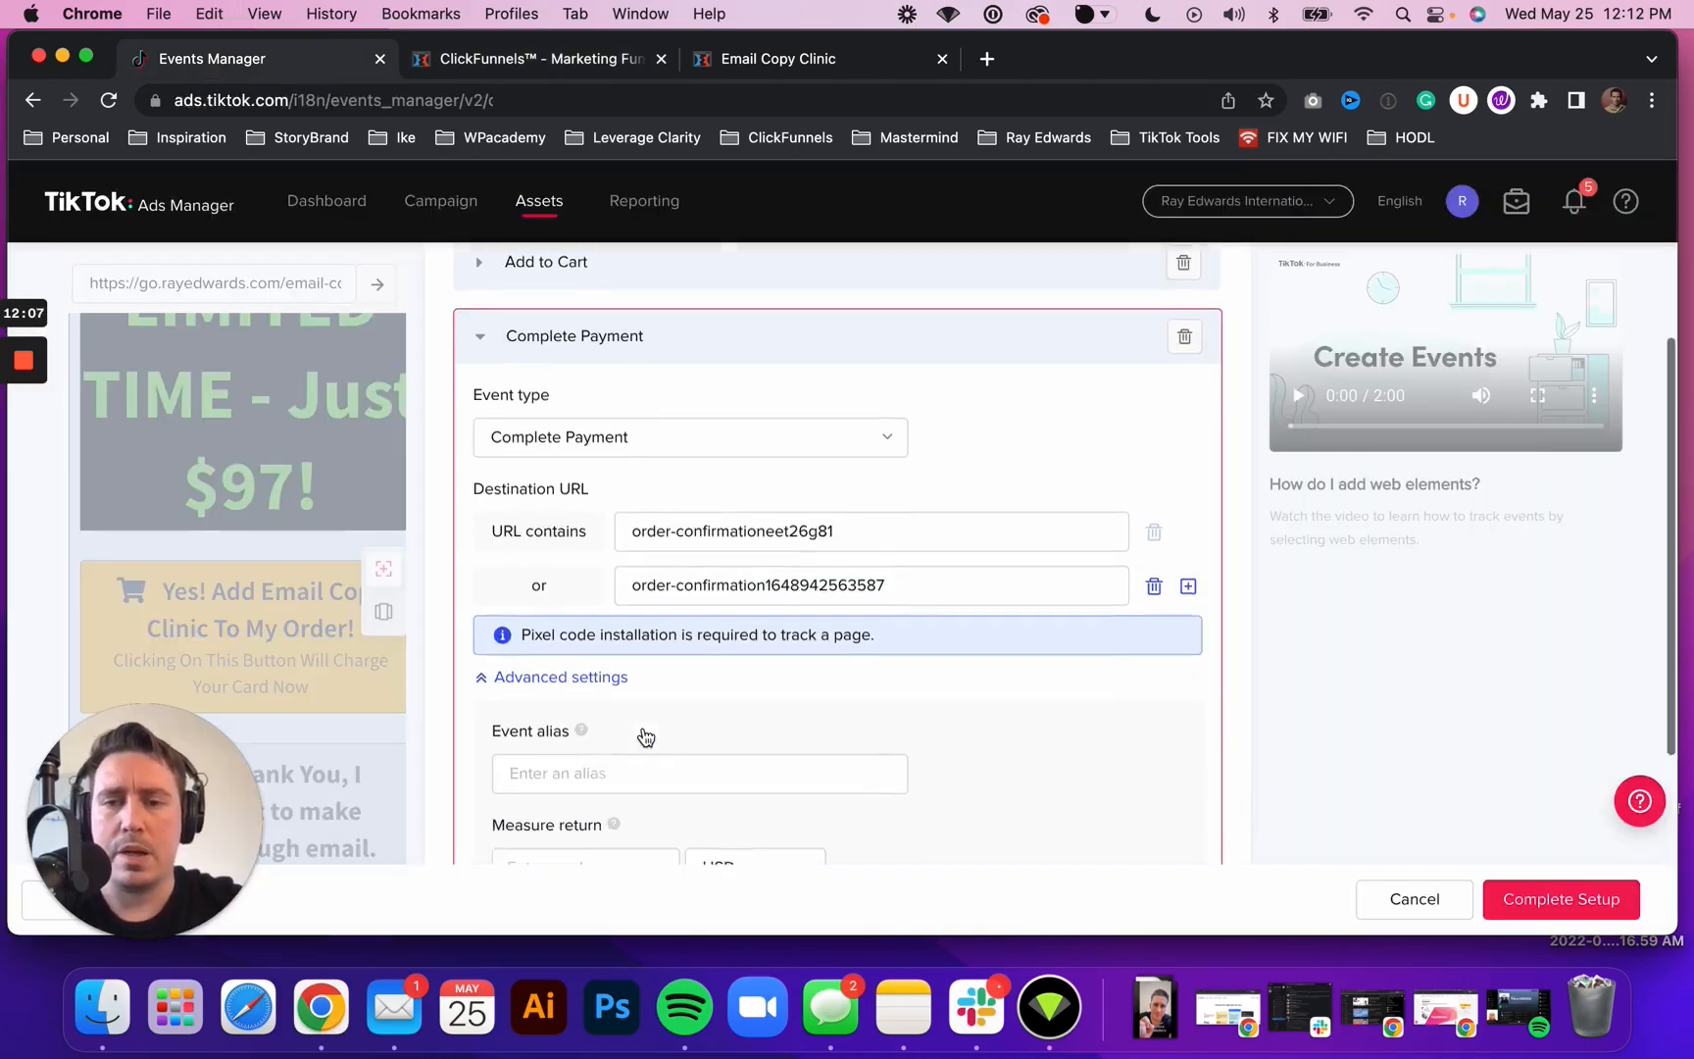
left_click(601, 729)
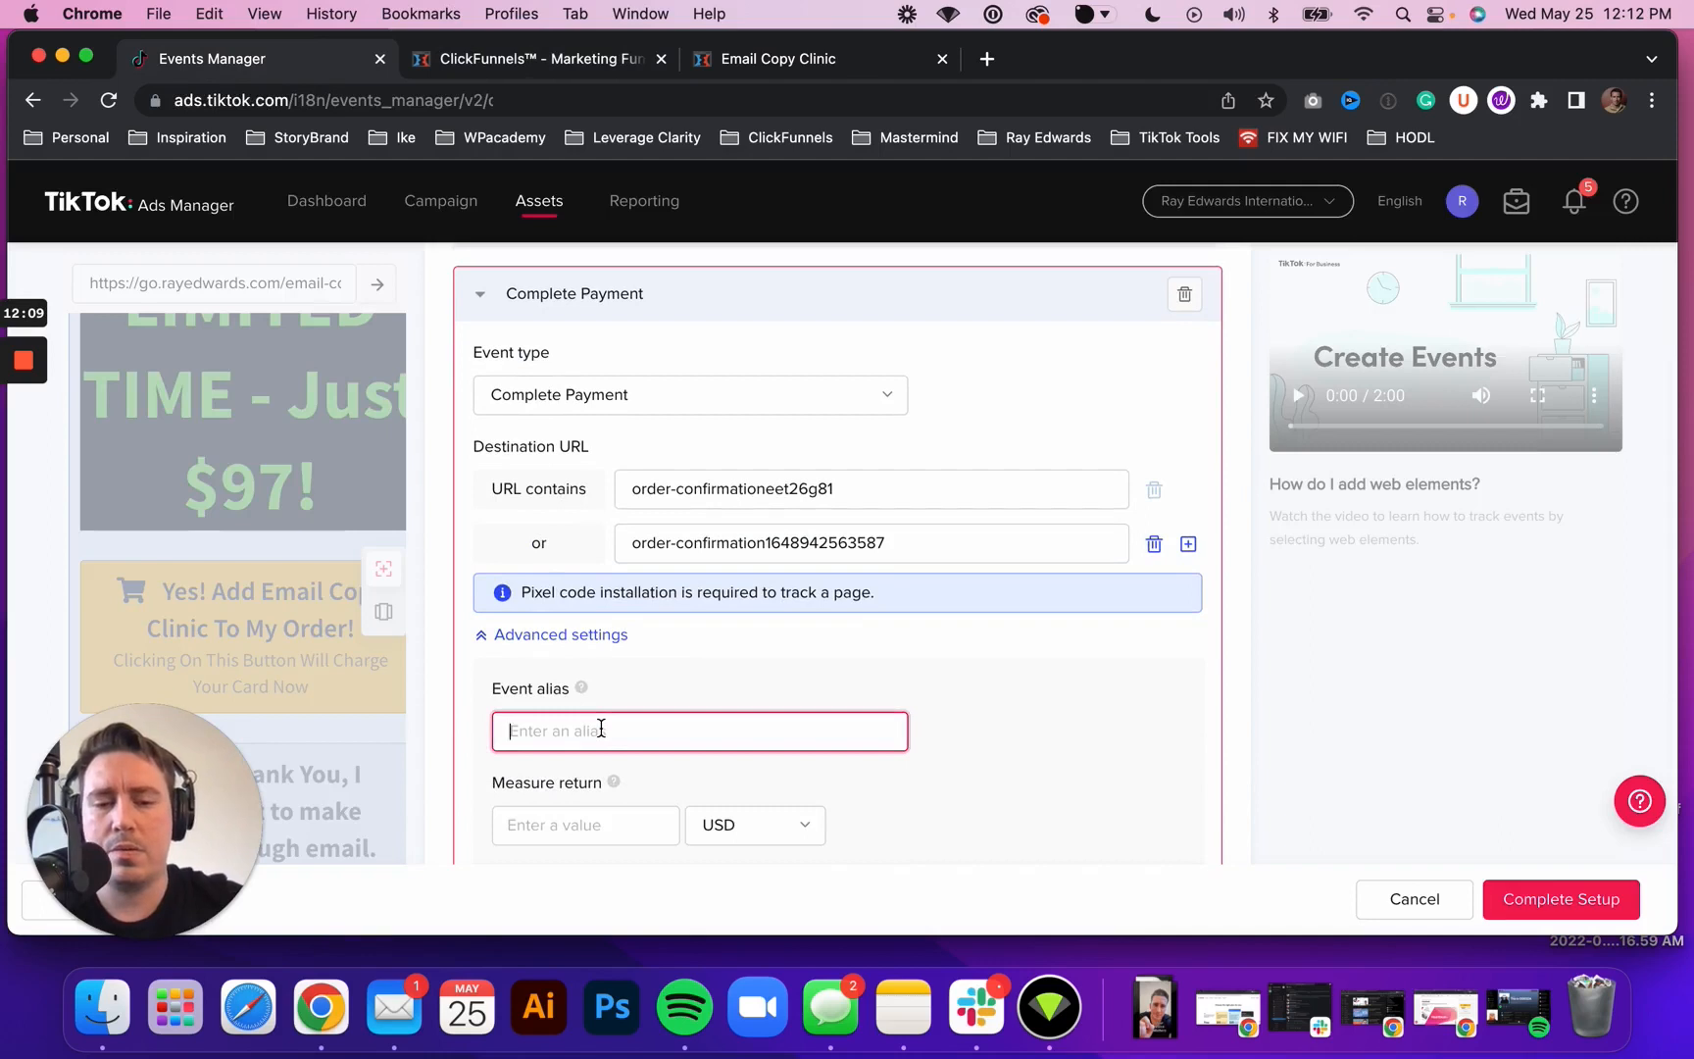
type("Order Complete")
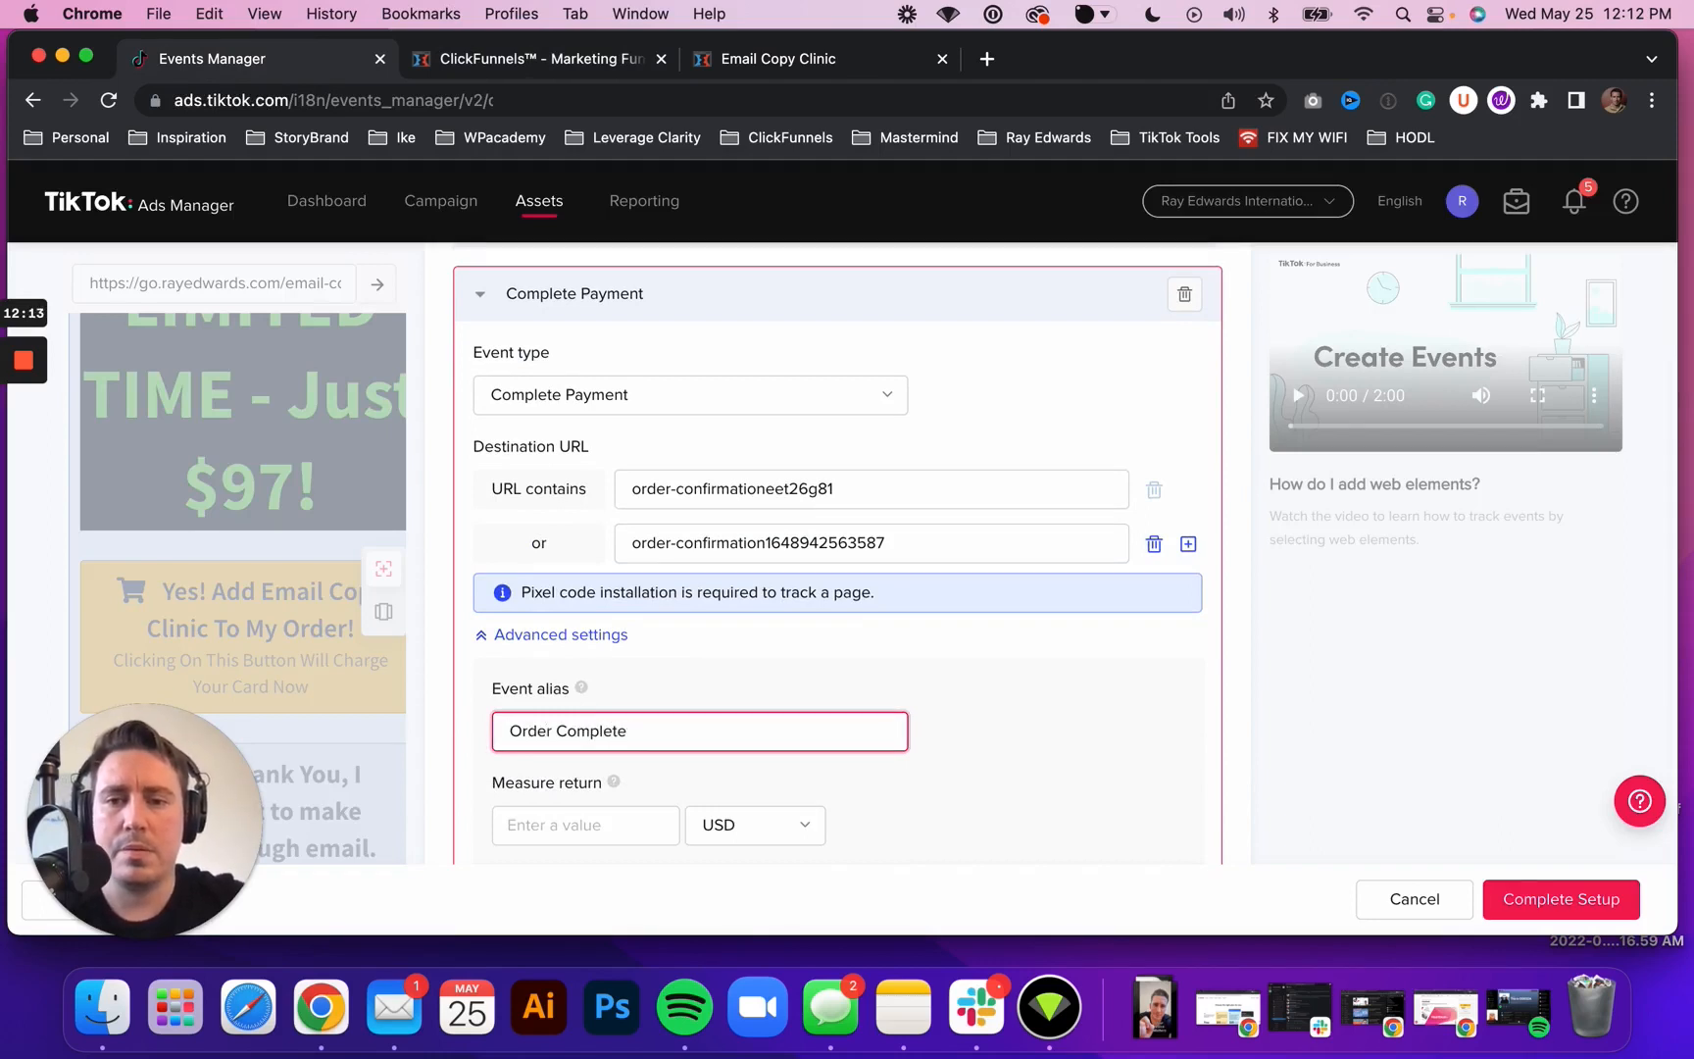
left_click(998, 745)
scroll(996, 745, "down", 3)
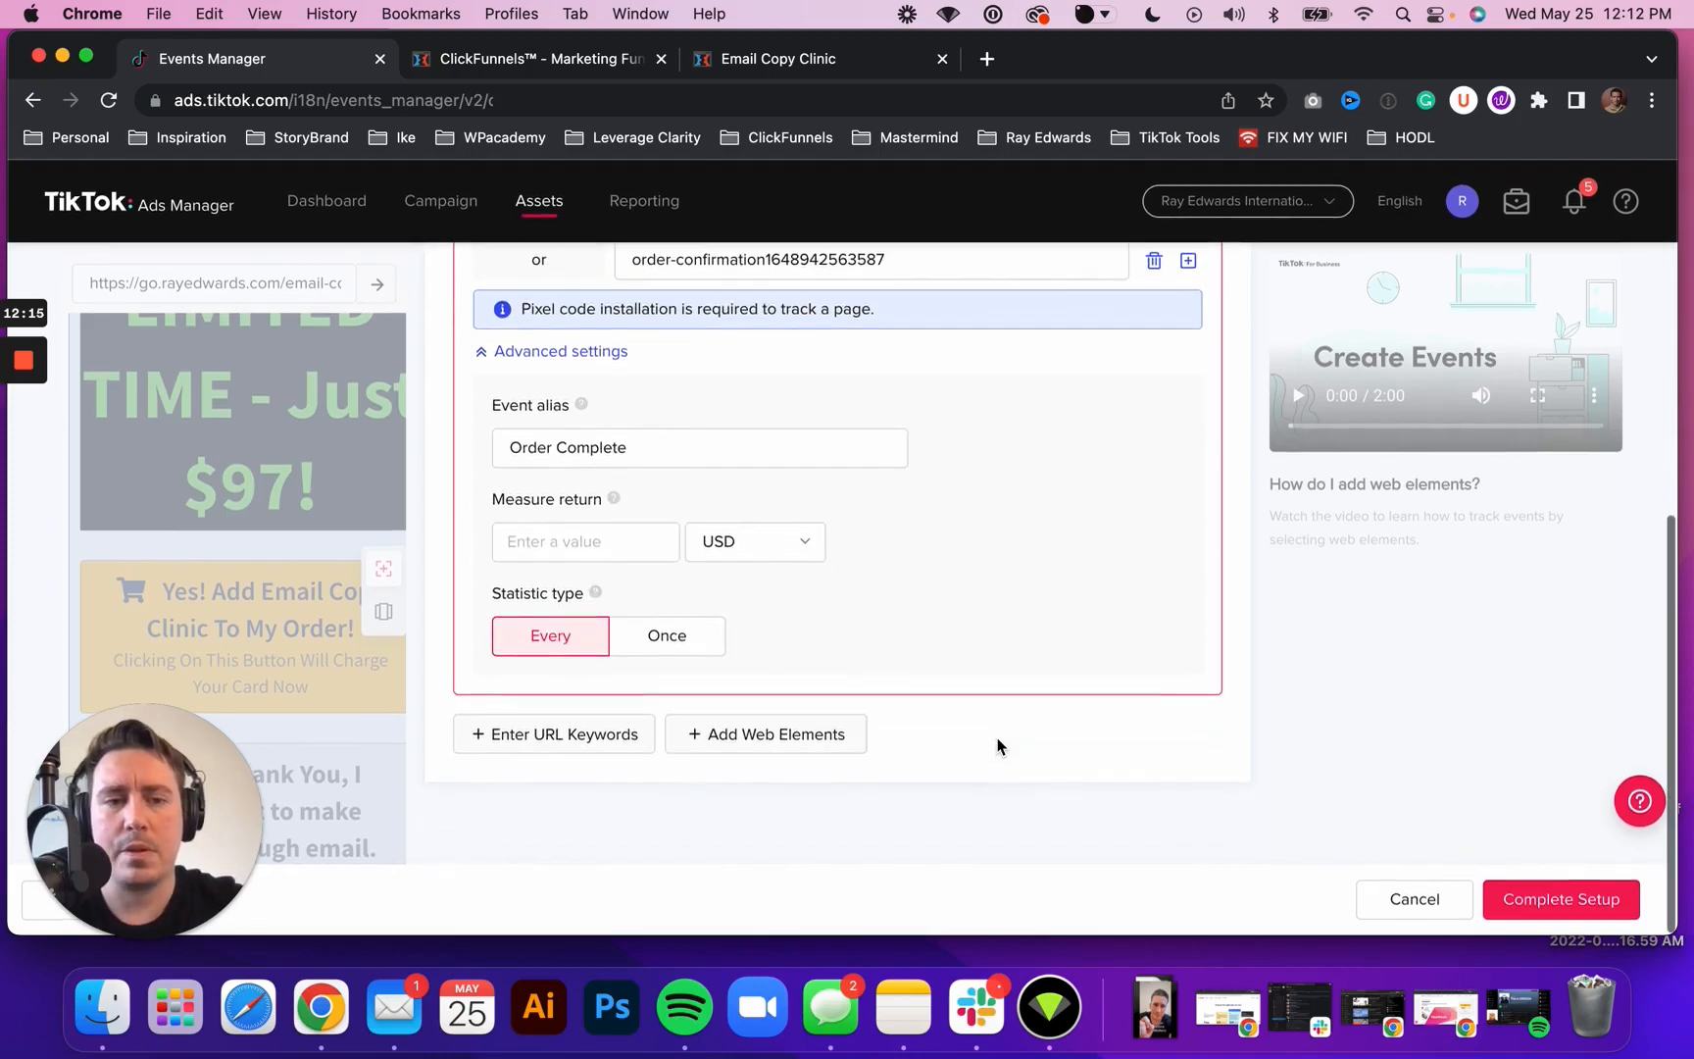
Collapse the Complete Payment event and complete the pixel's event setup
scroll(1257, 744, "up", 5)
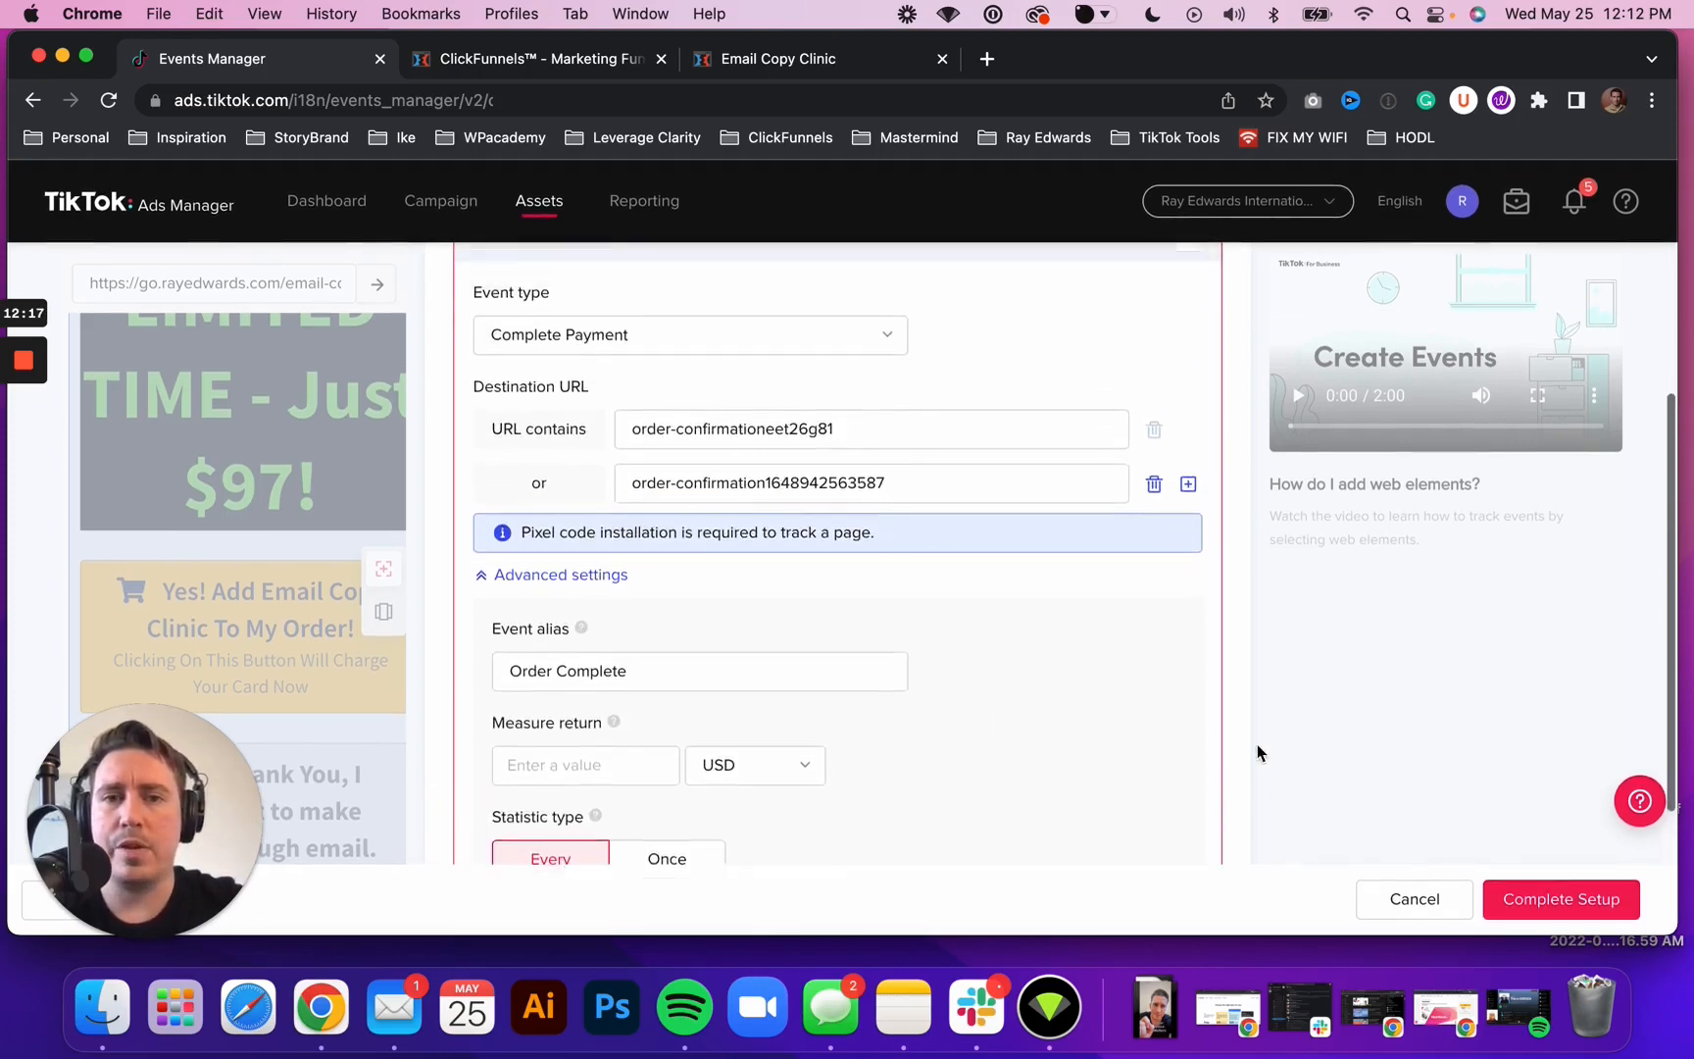
scroll(1257, 744, "up", 2)
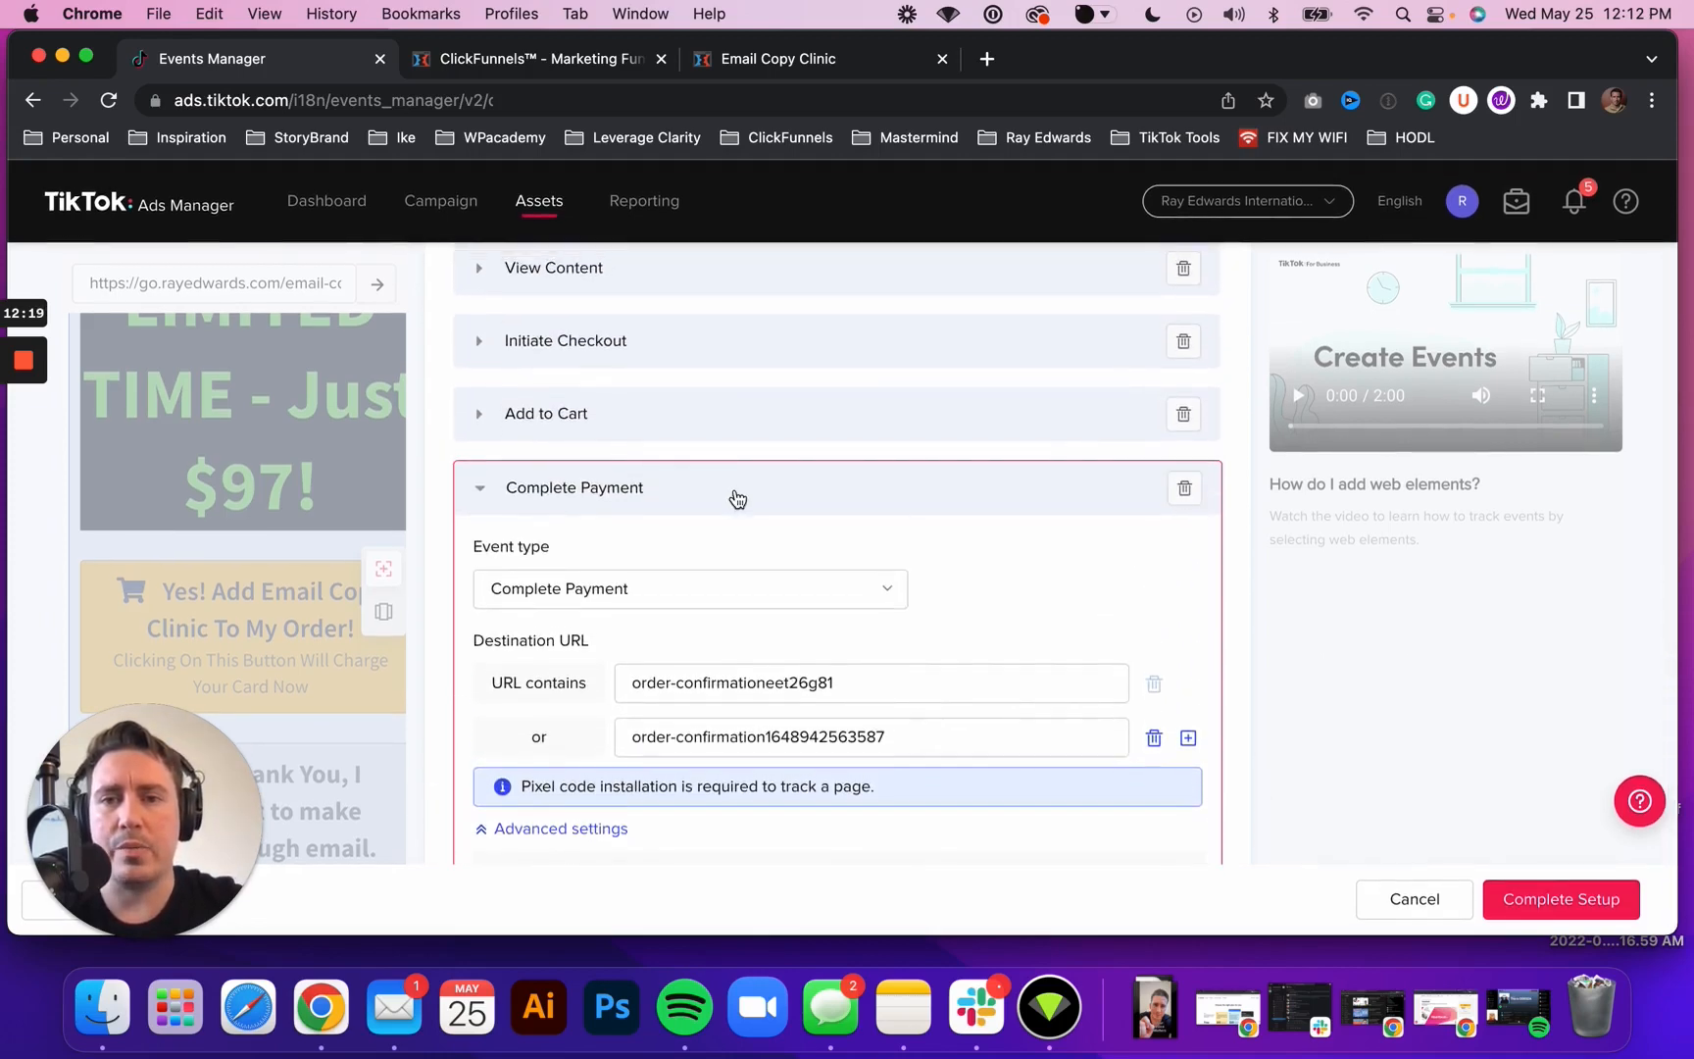
left_click(735, 498)
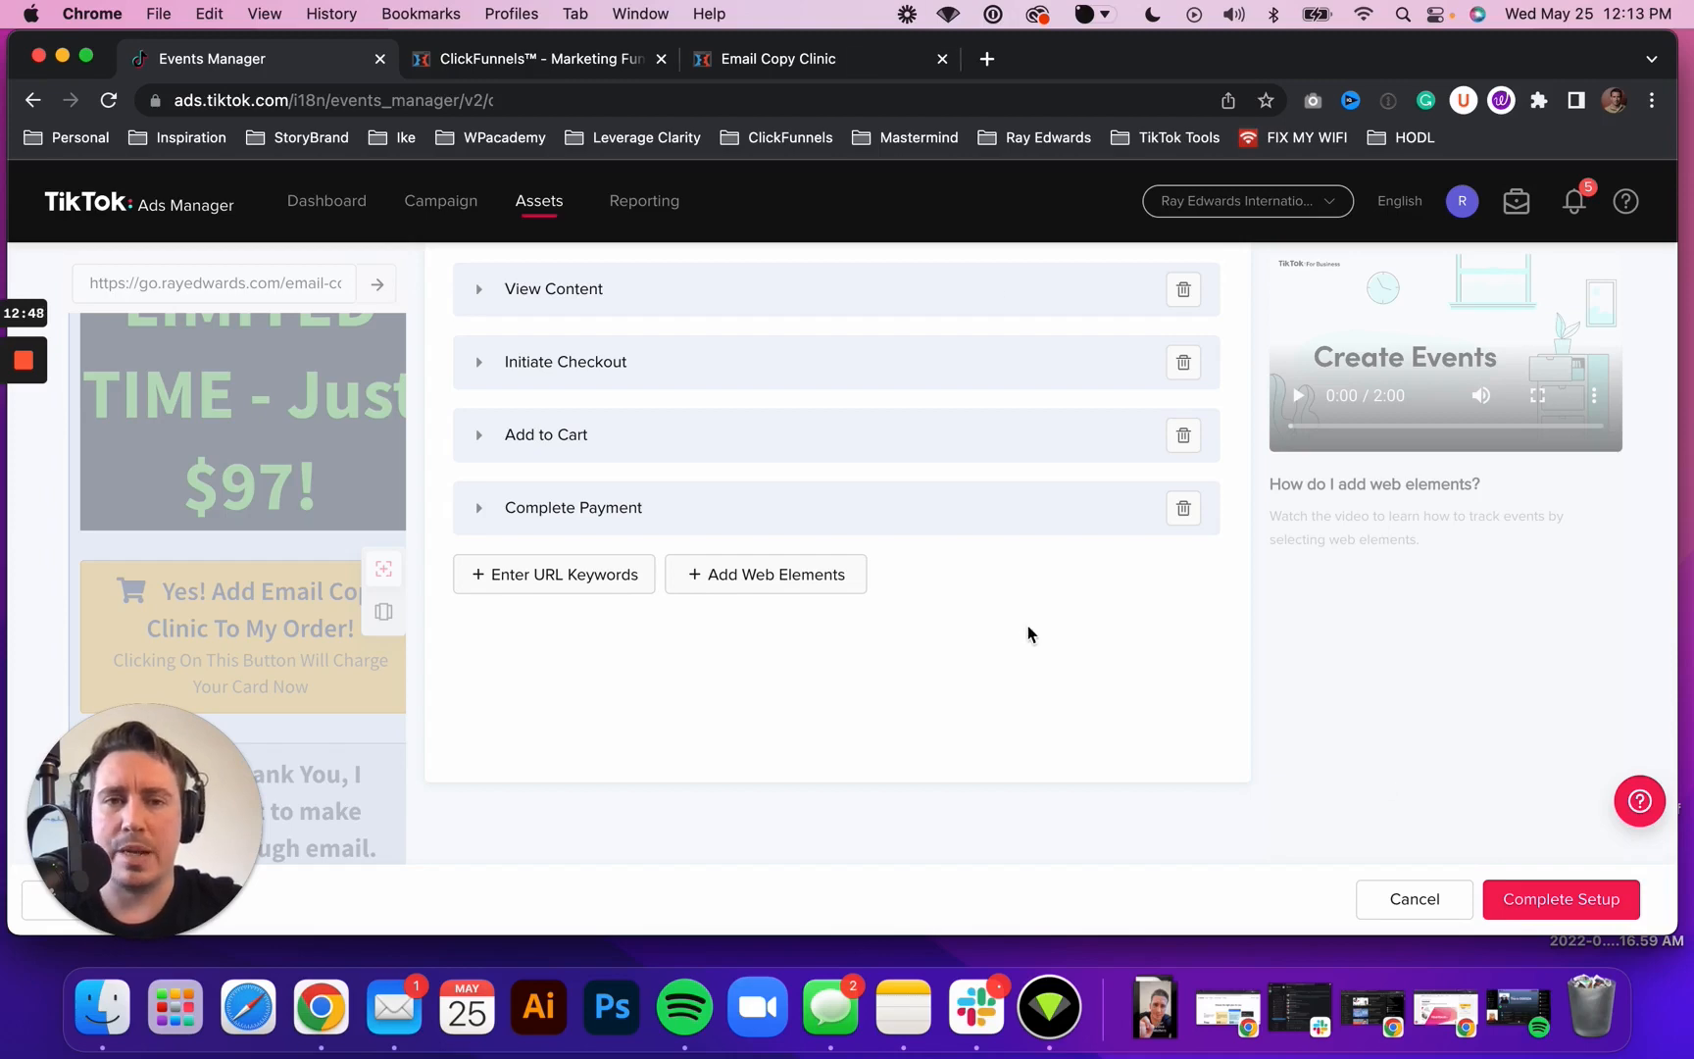
left_click(1547, 908)
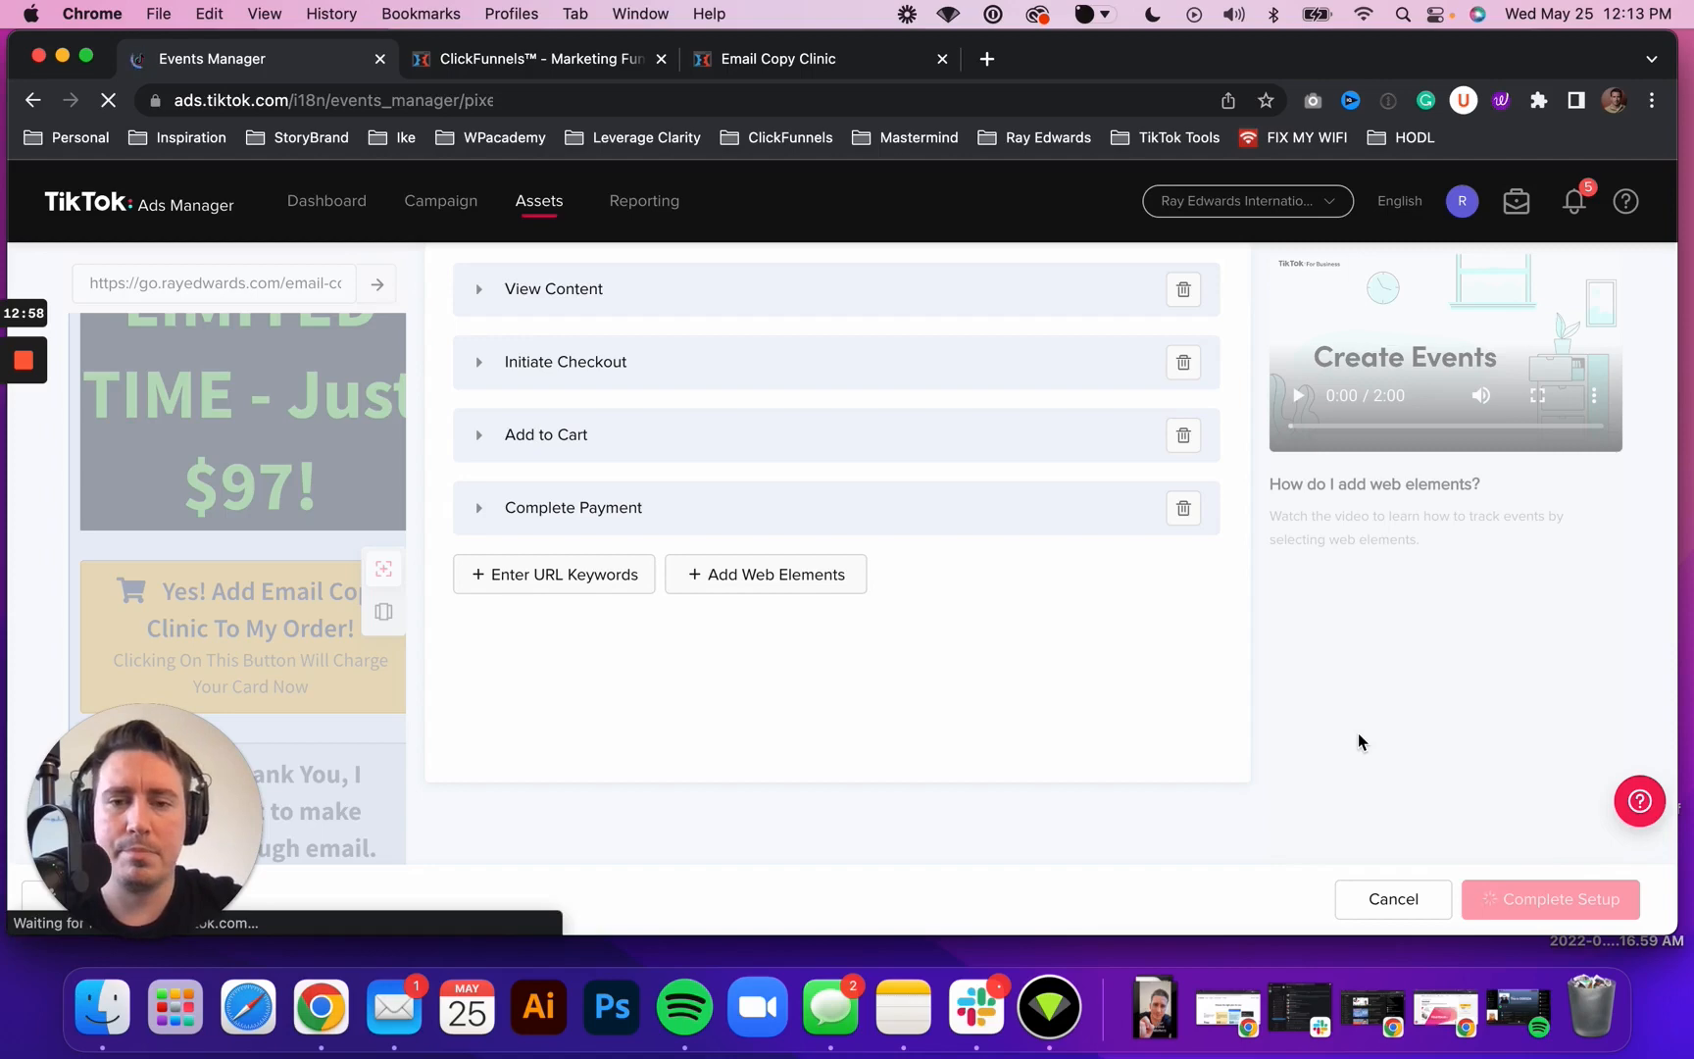
Open the event testing view of the pixel and bring up the browser event test instructions
scroll(859, 454, "up", 5)
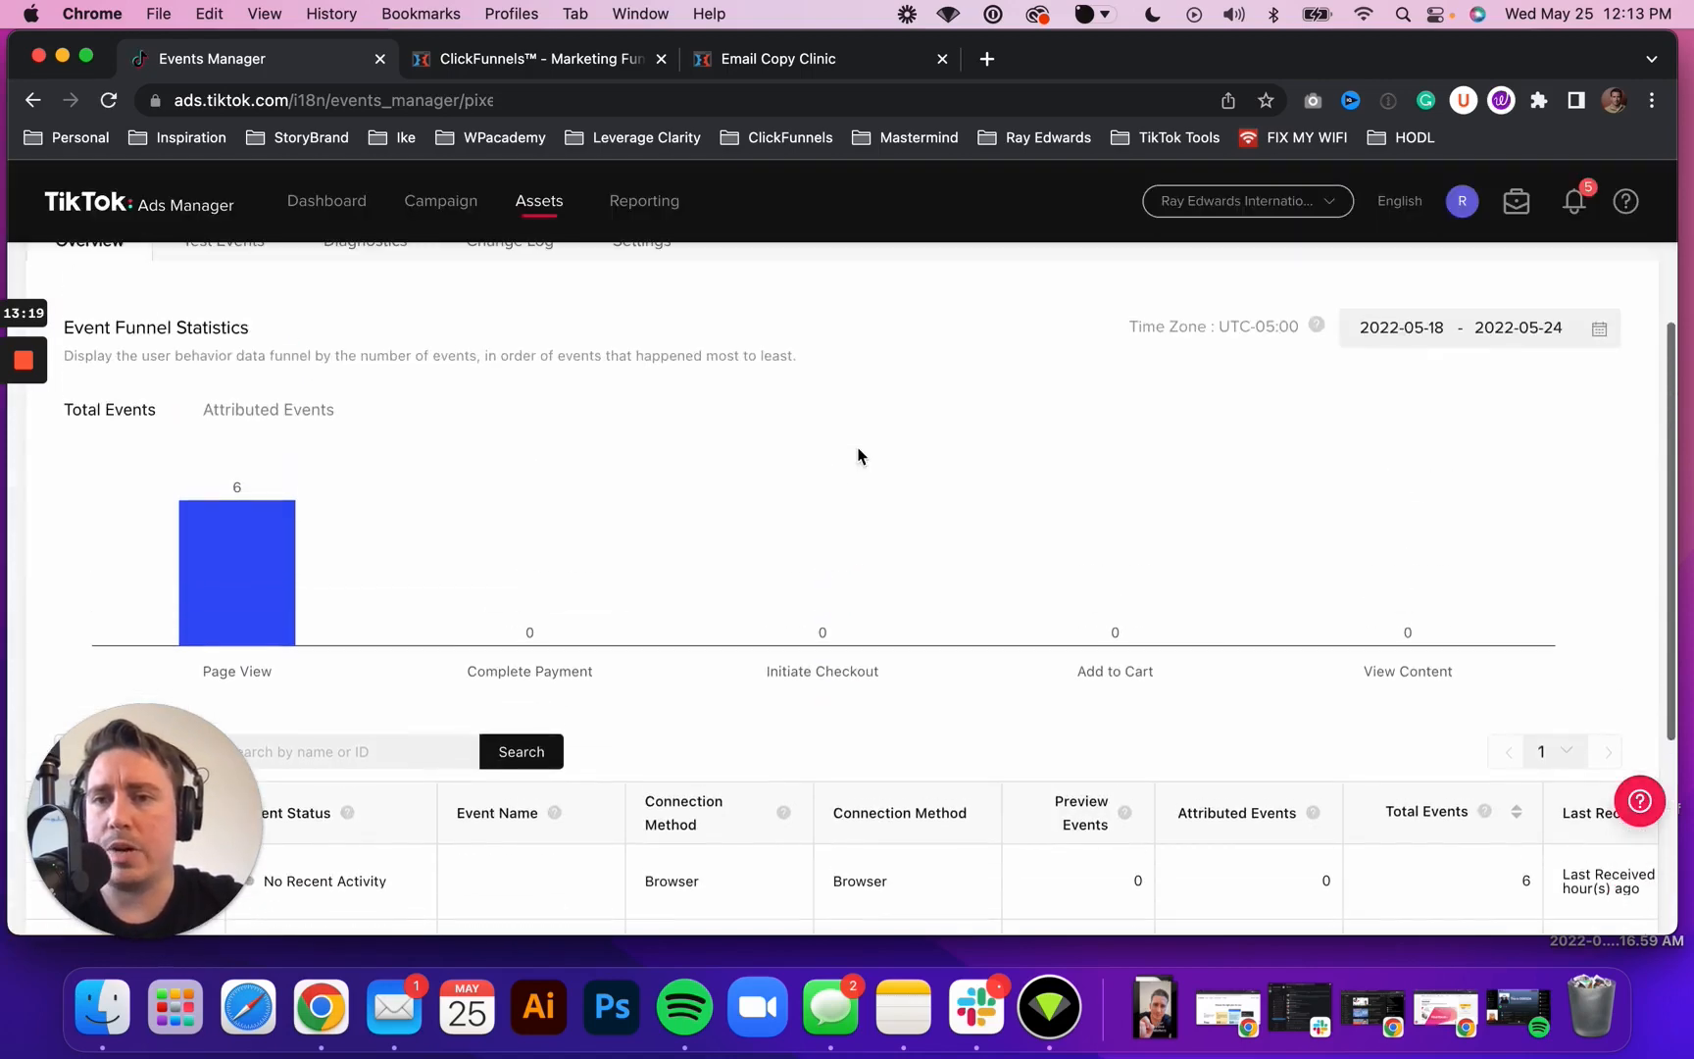
scroll(858, 454, "up", 3)
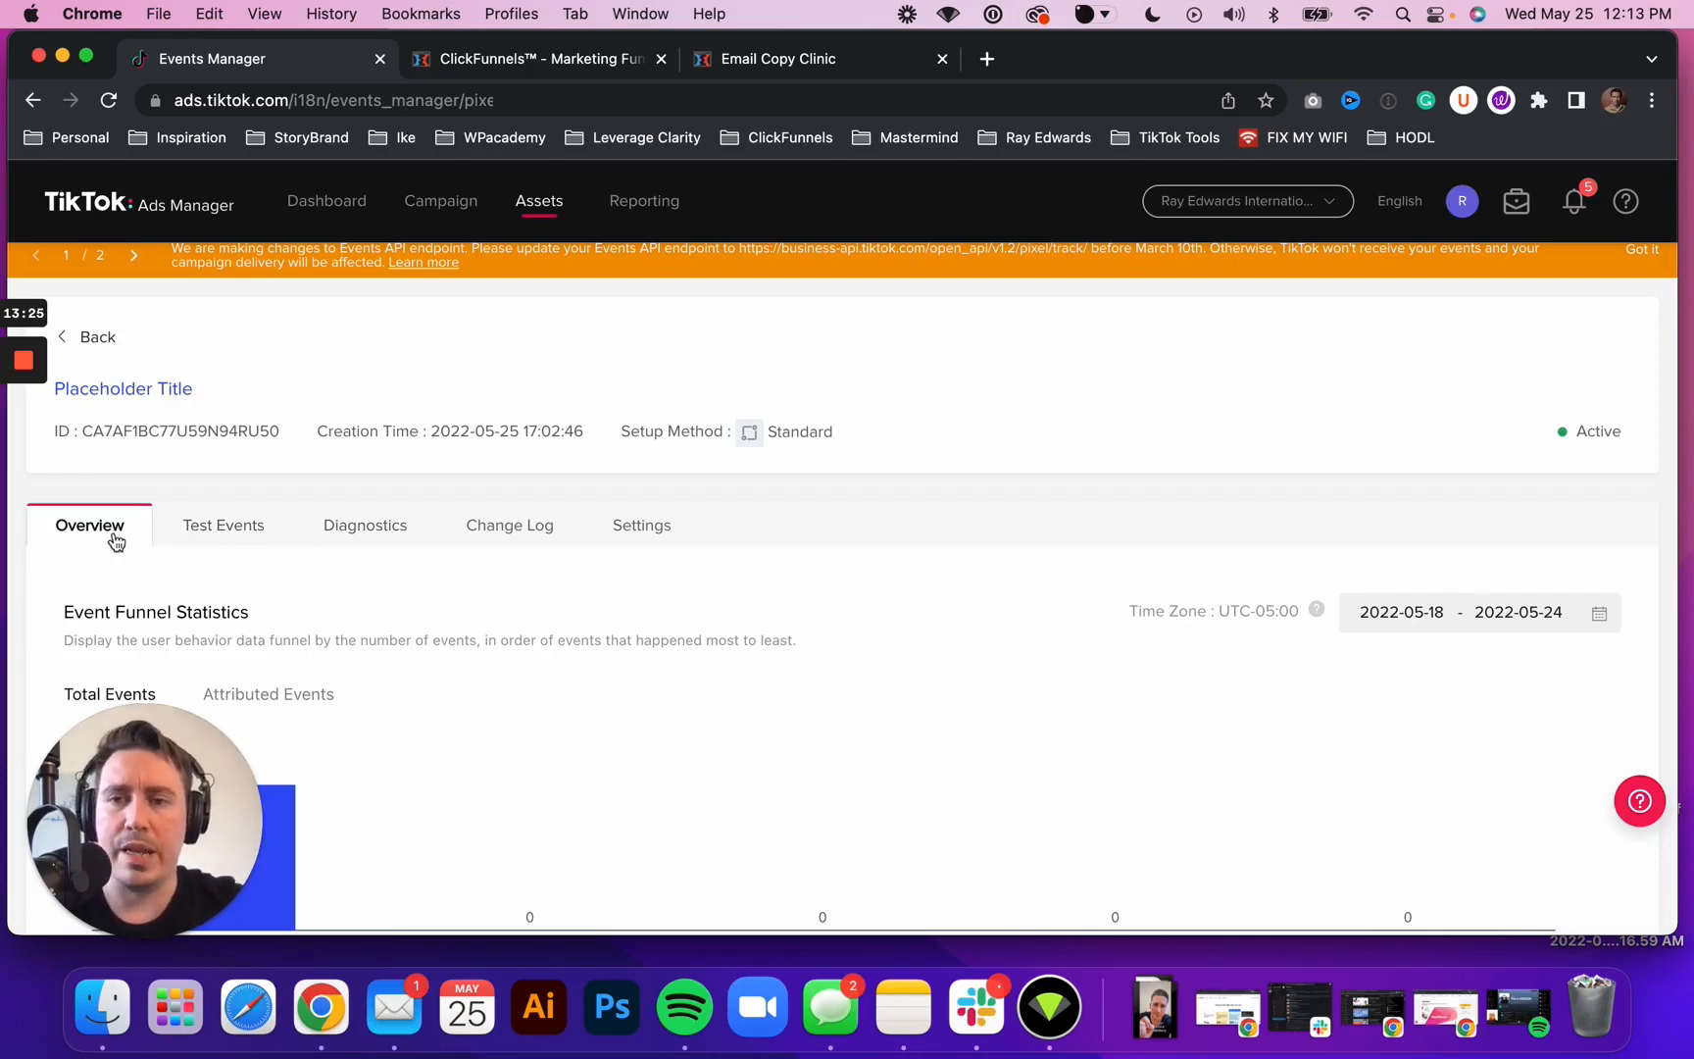
left_click(225, 534)
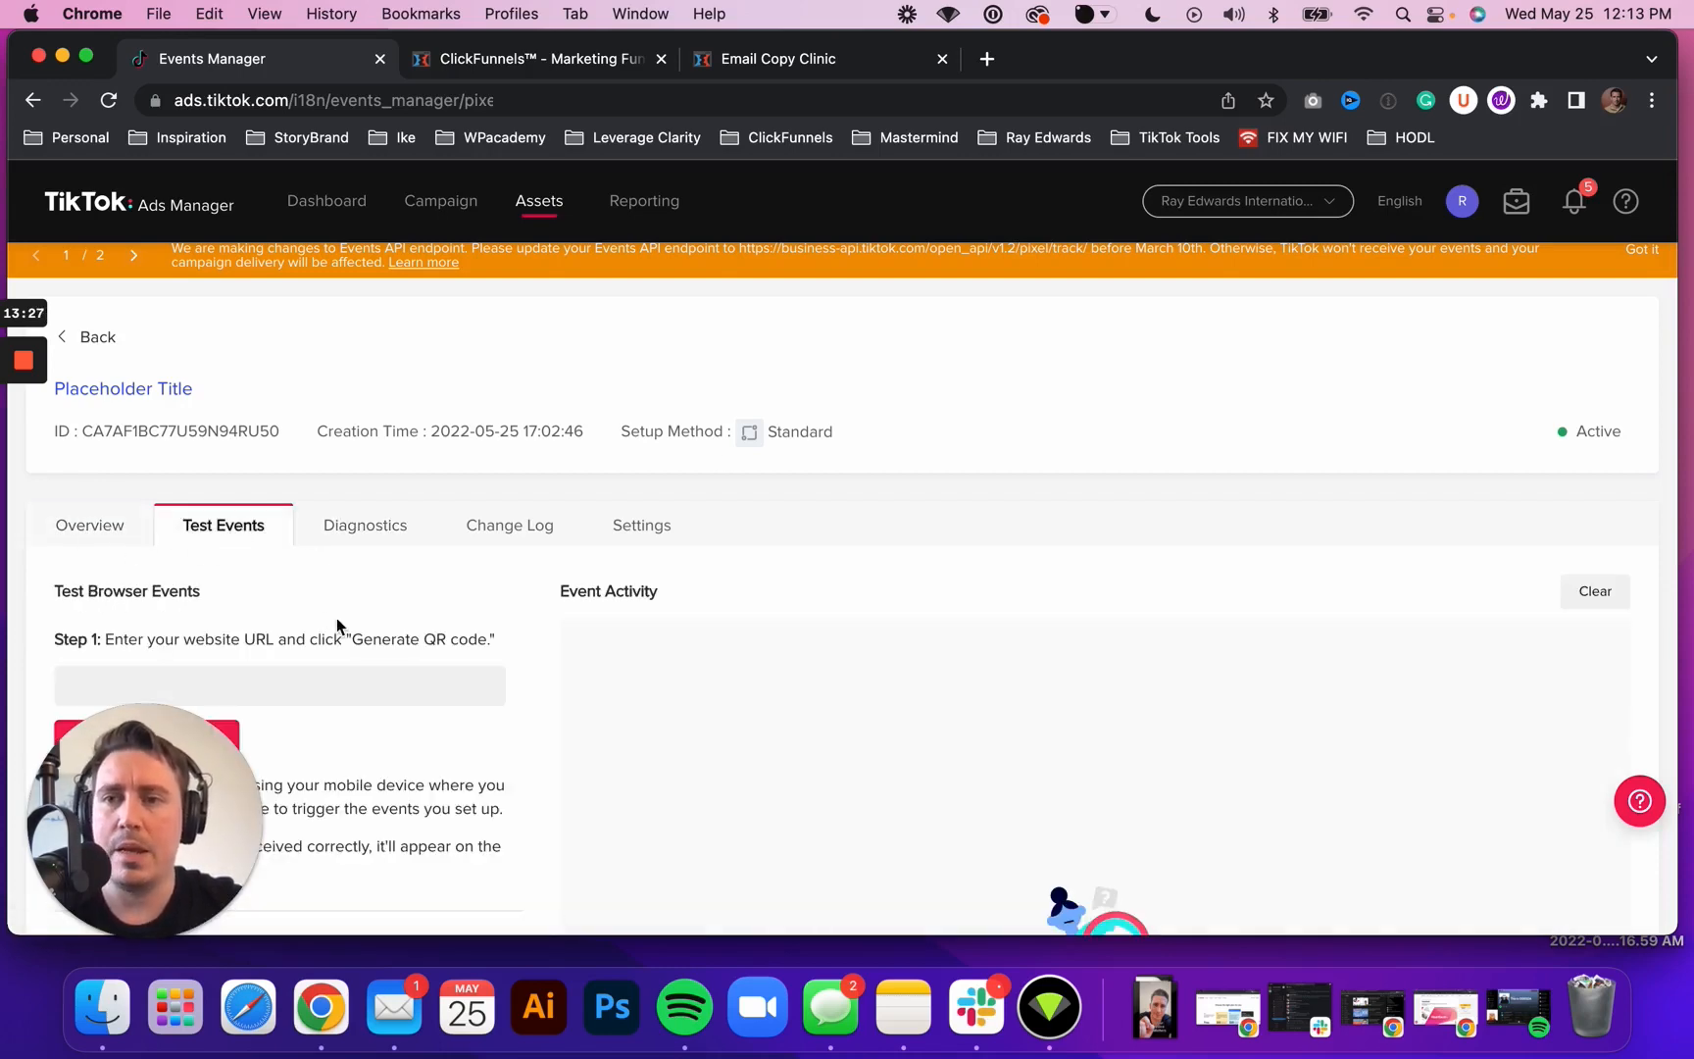
scroll(299, 618, "down", 5)
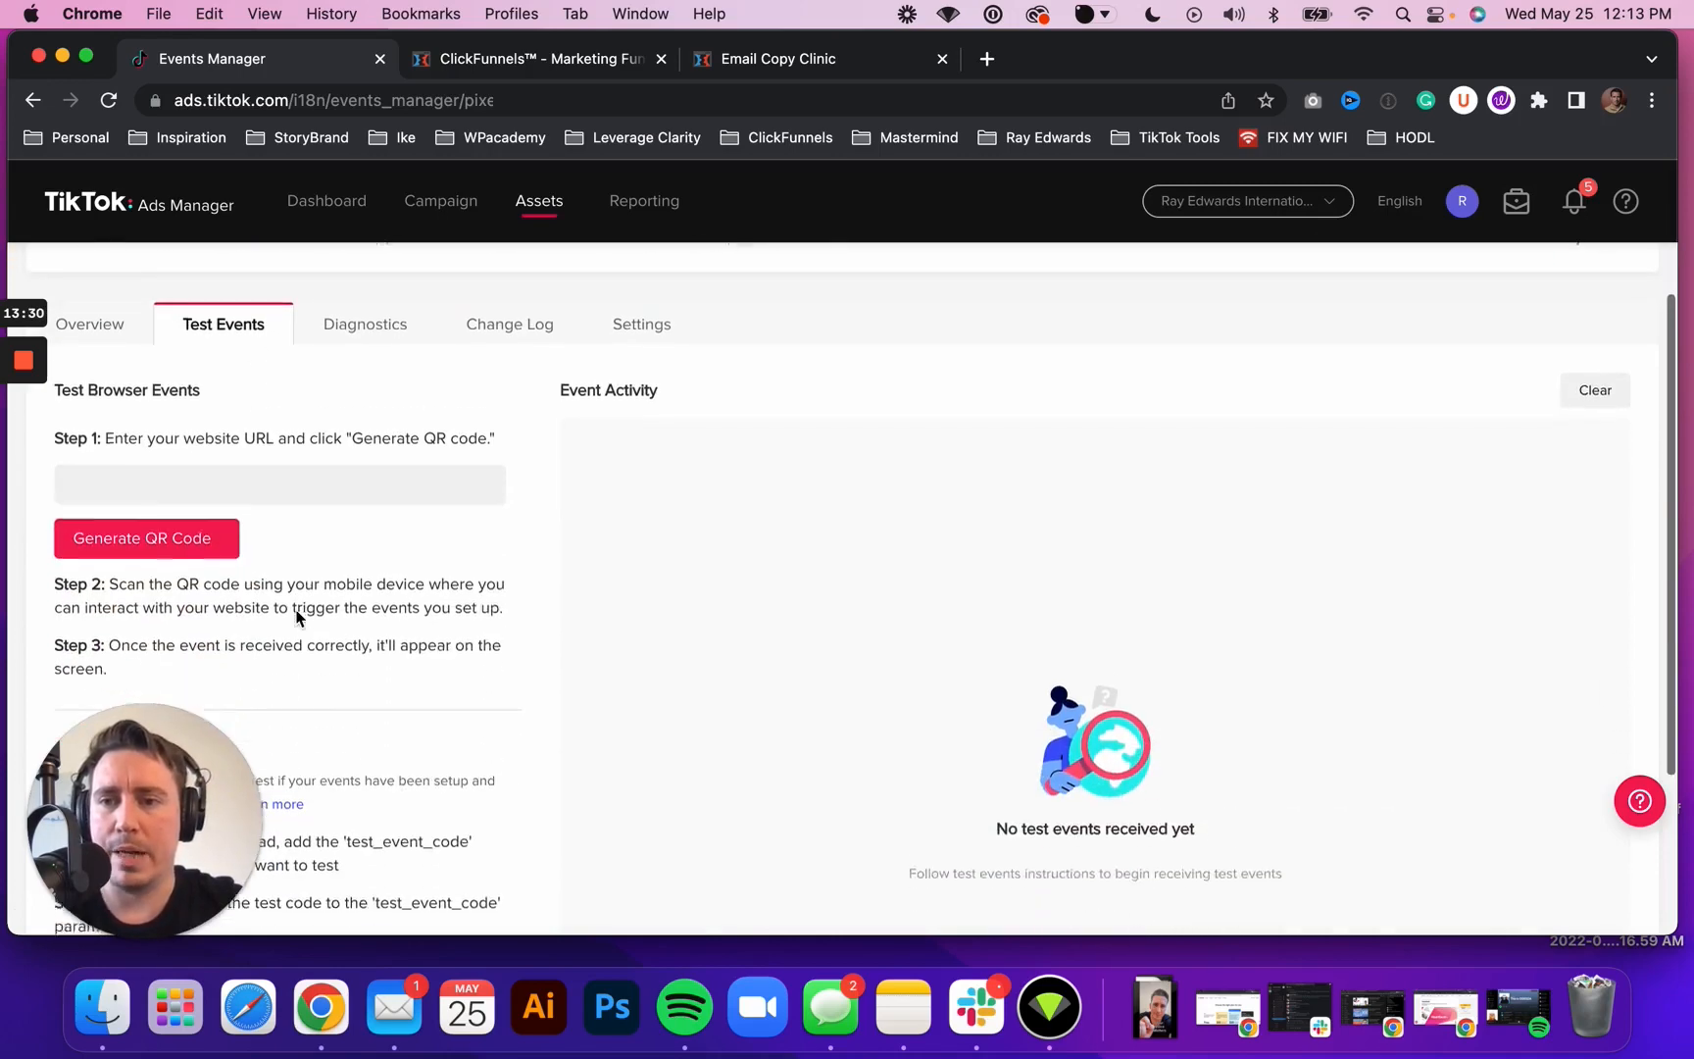
Copy the Tiny Offer Inbox ATM sales page URL ending in "t-o-inbox-atm-47" from ClickFunnels into the browser event test's website URL
left_click(182, 471)
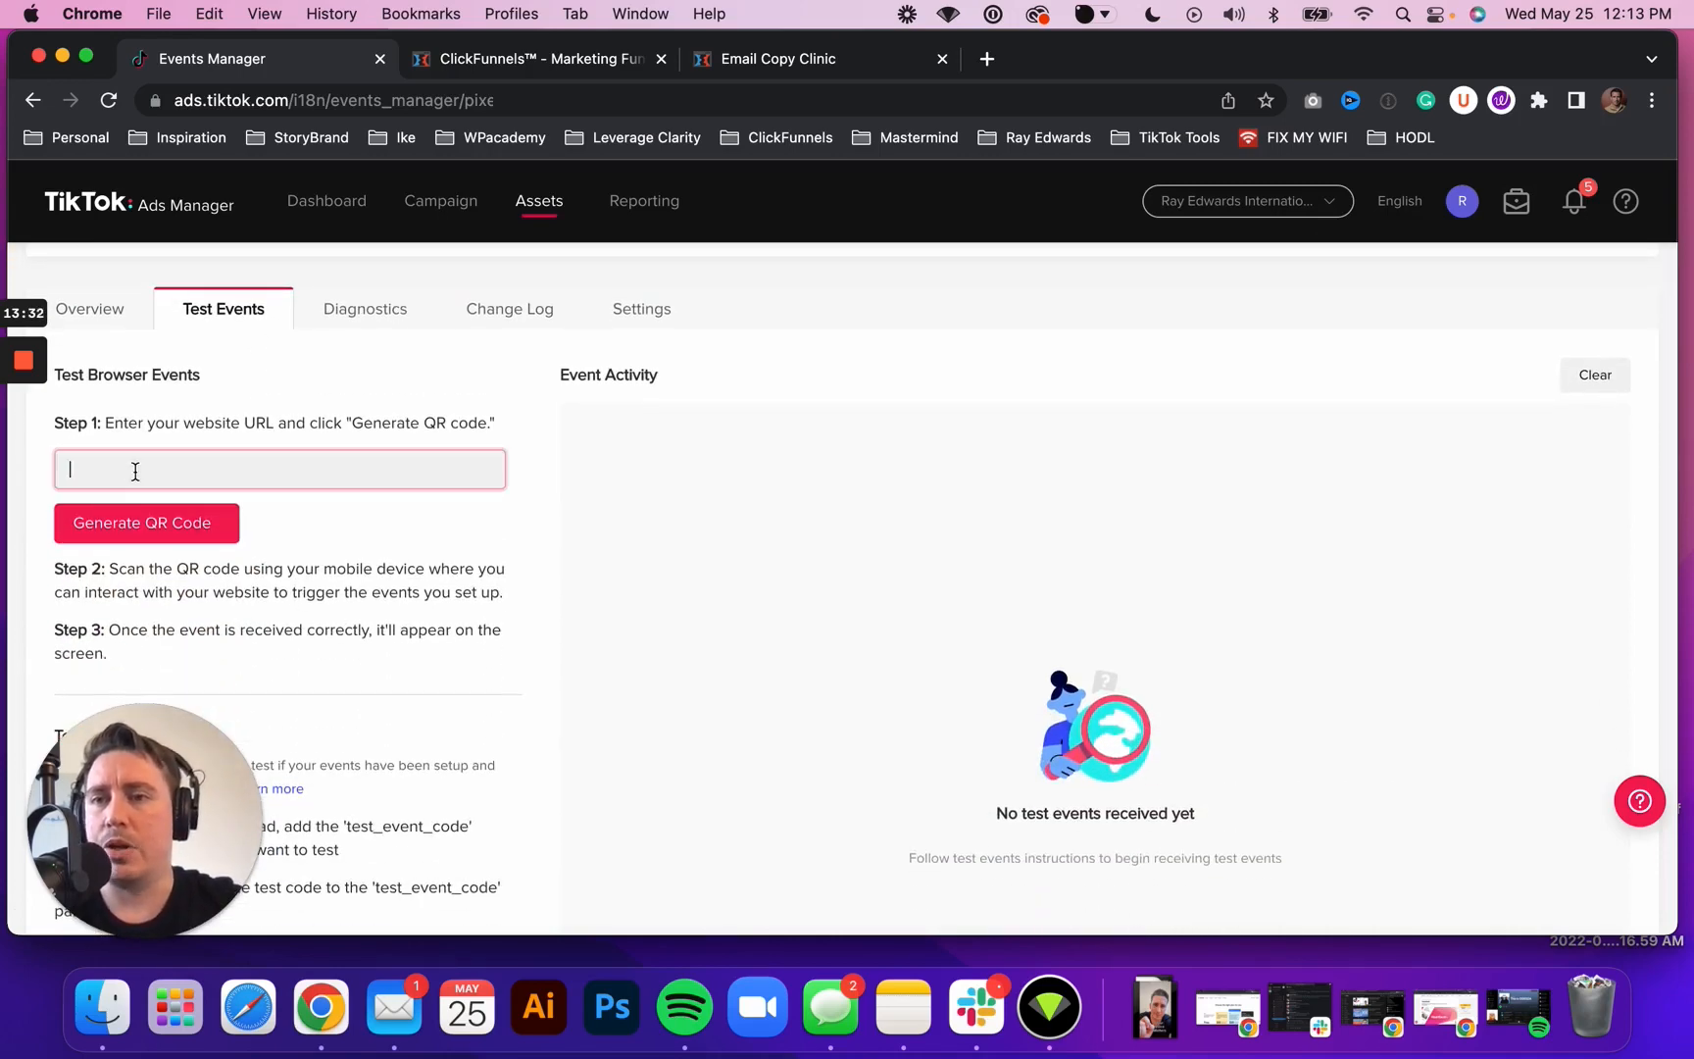
left_click(488, 68)
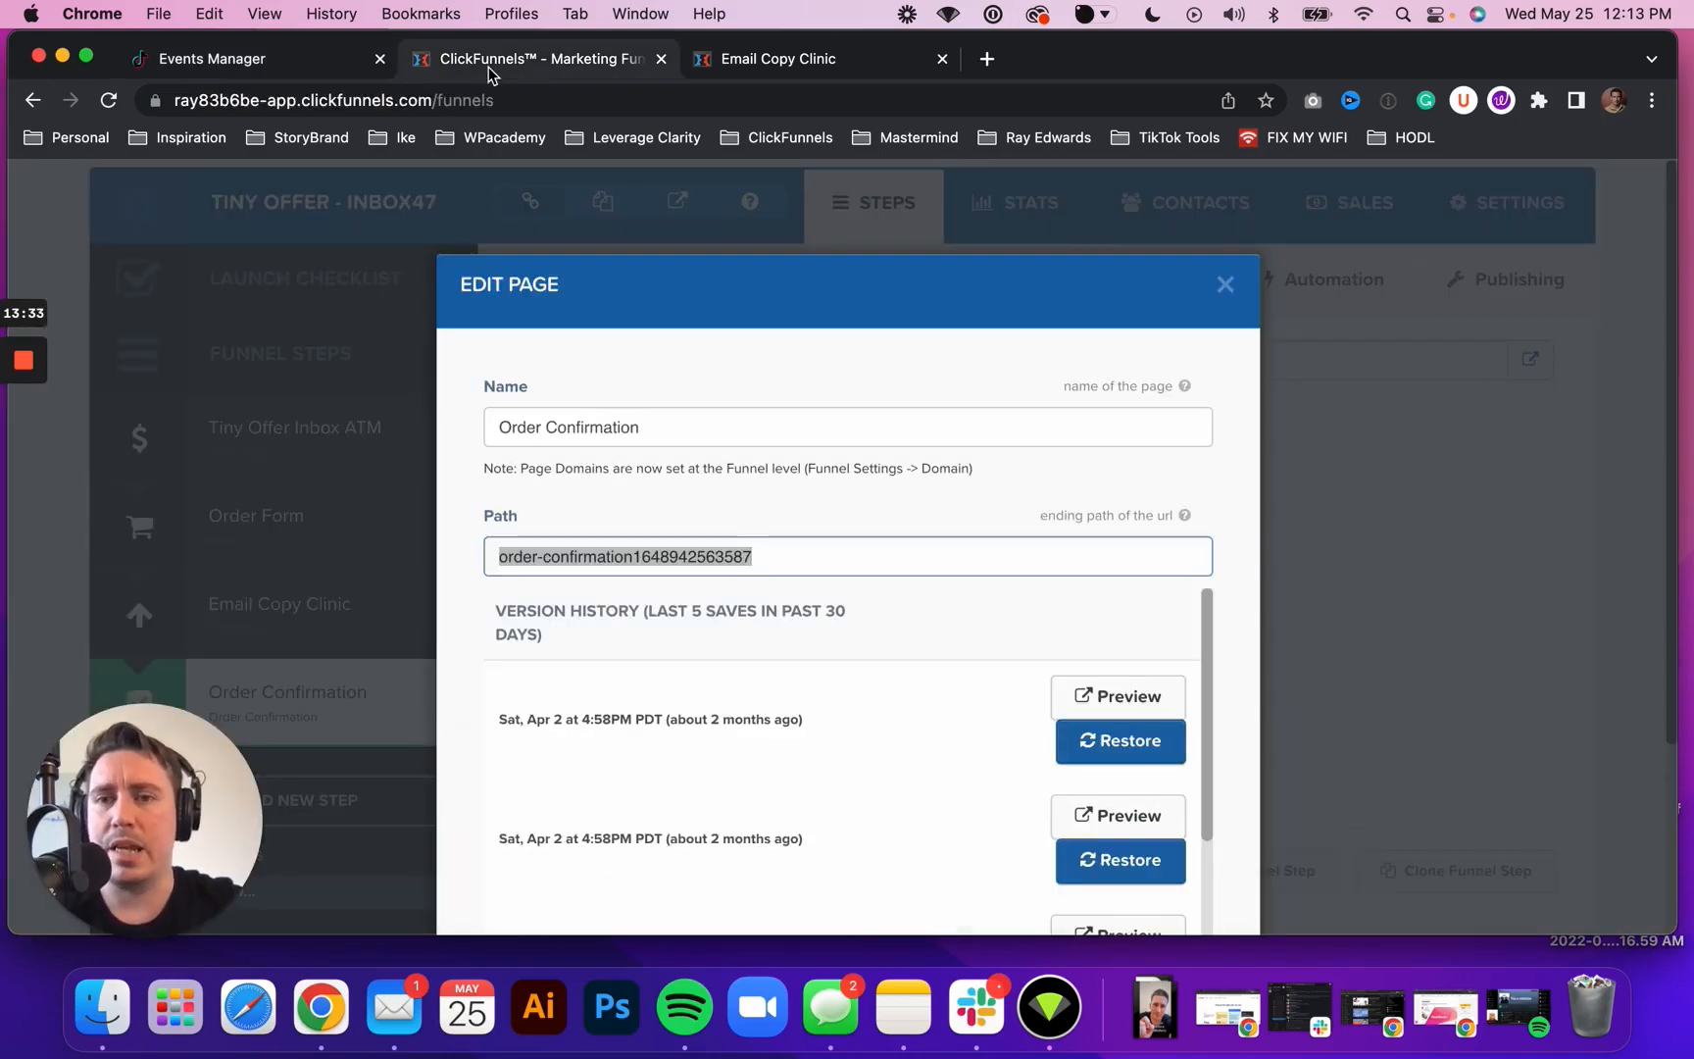
left_click(1224, 284)
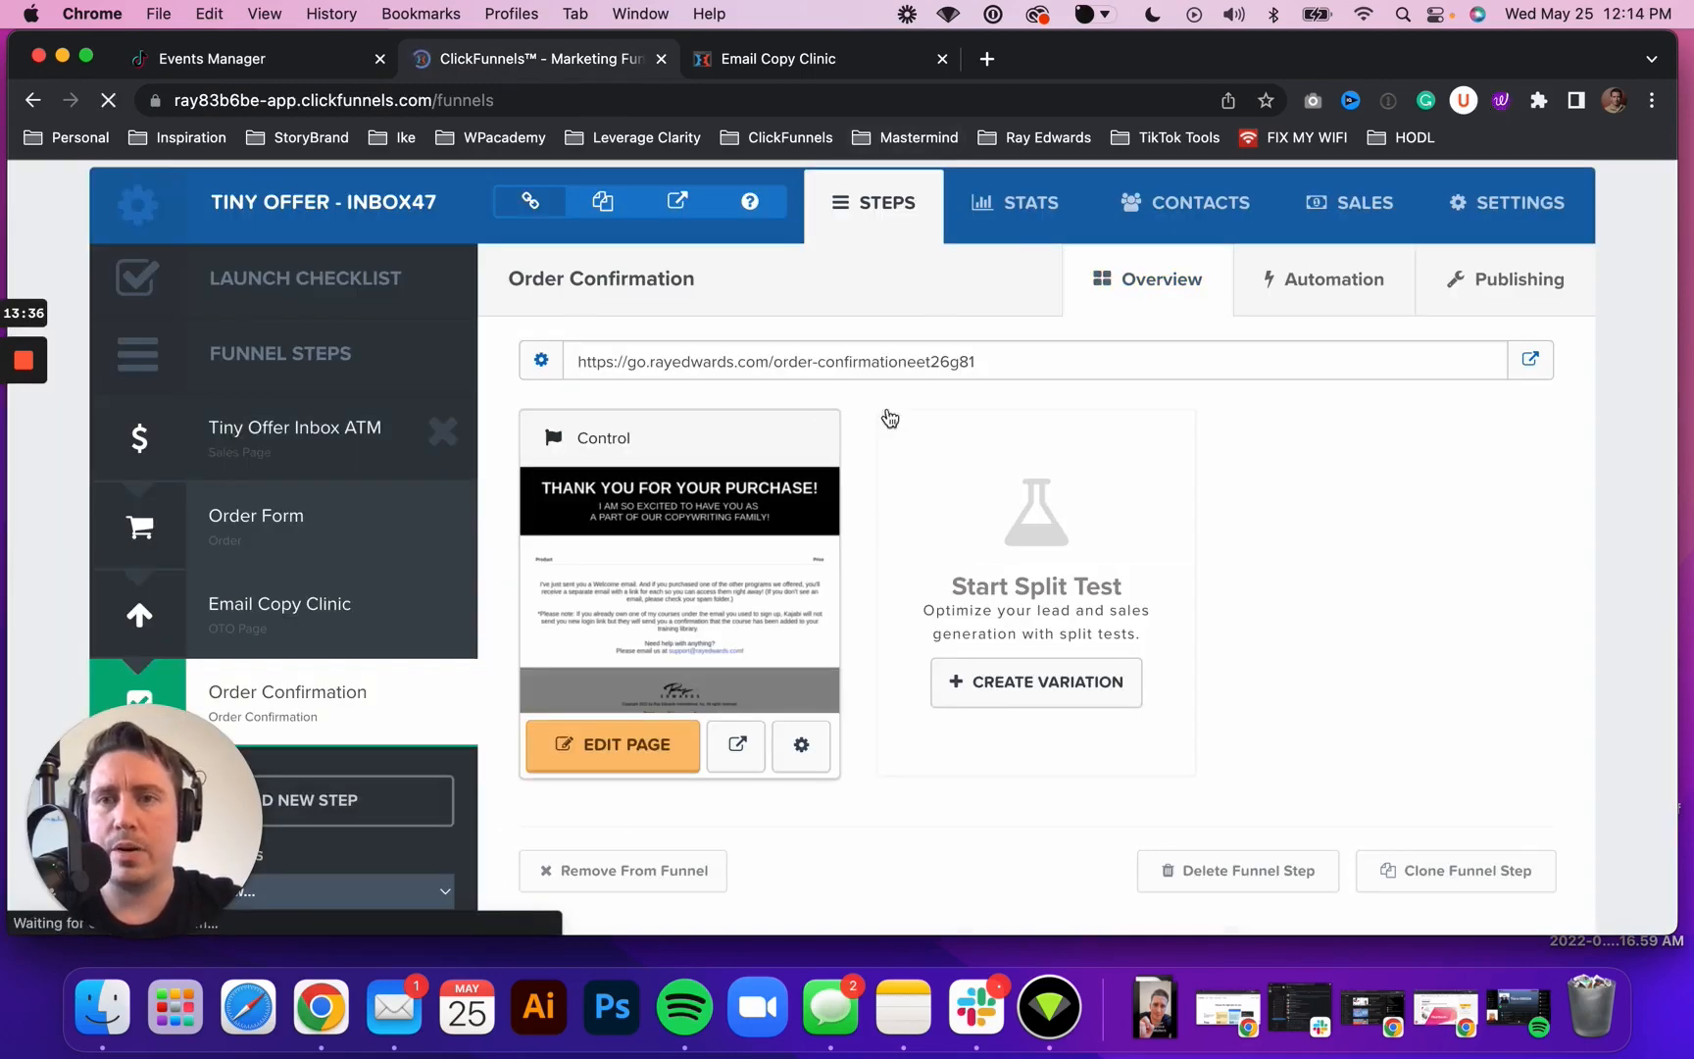
double_click(661, 438)
left_click(635, 438)
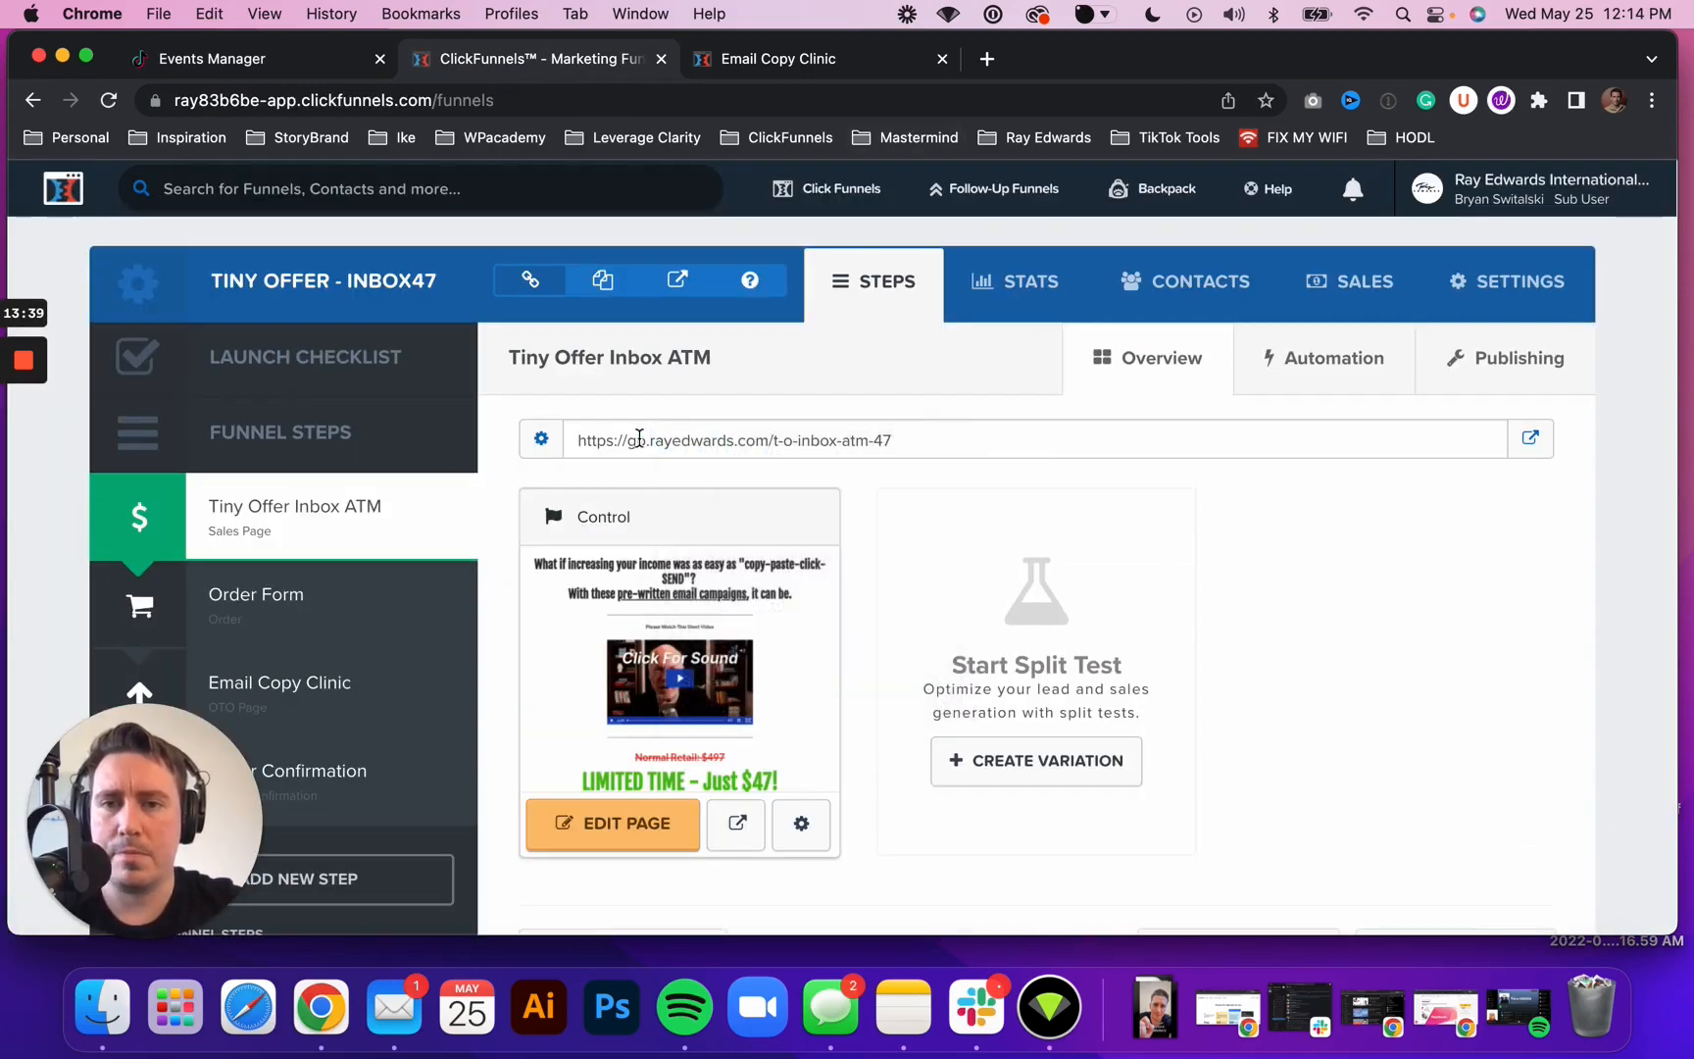
key("super+a")
key("super+c")
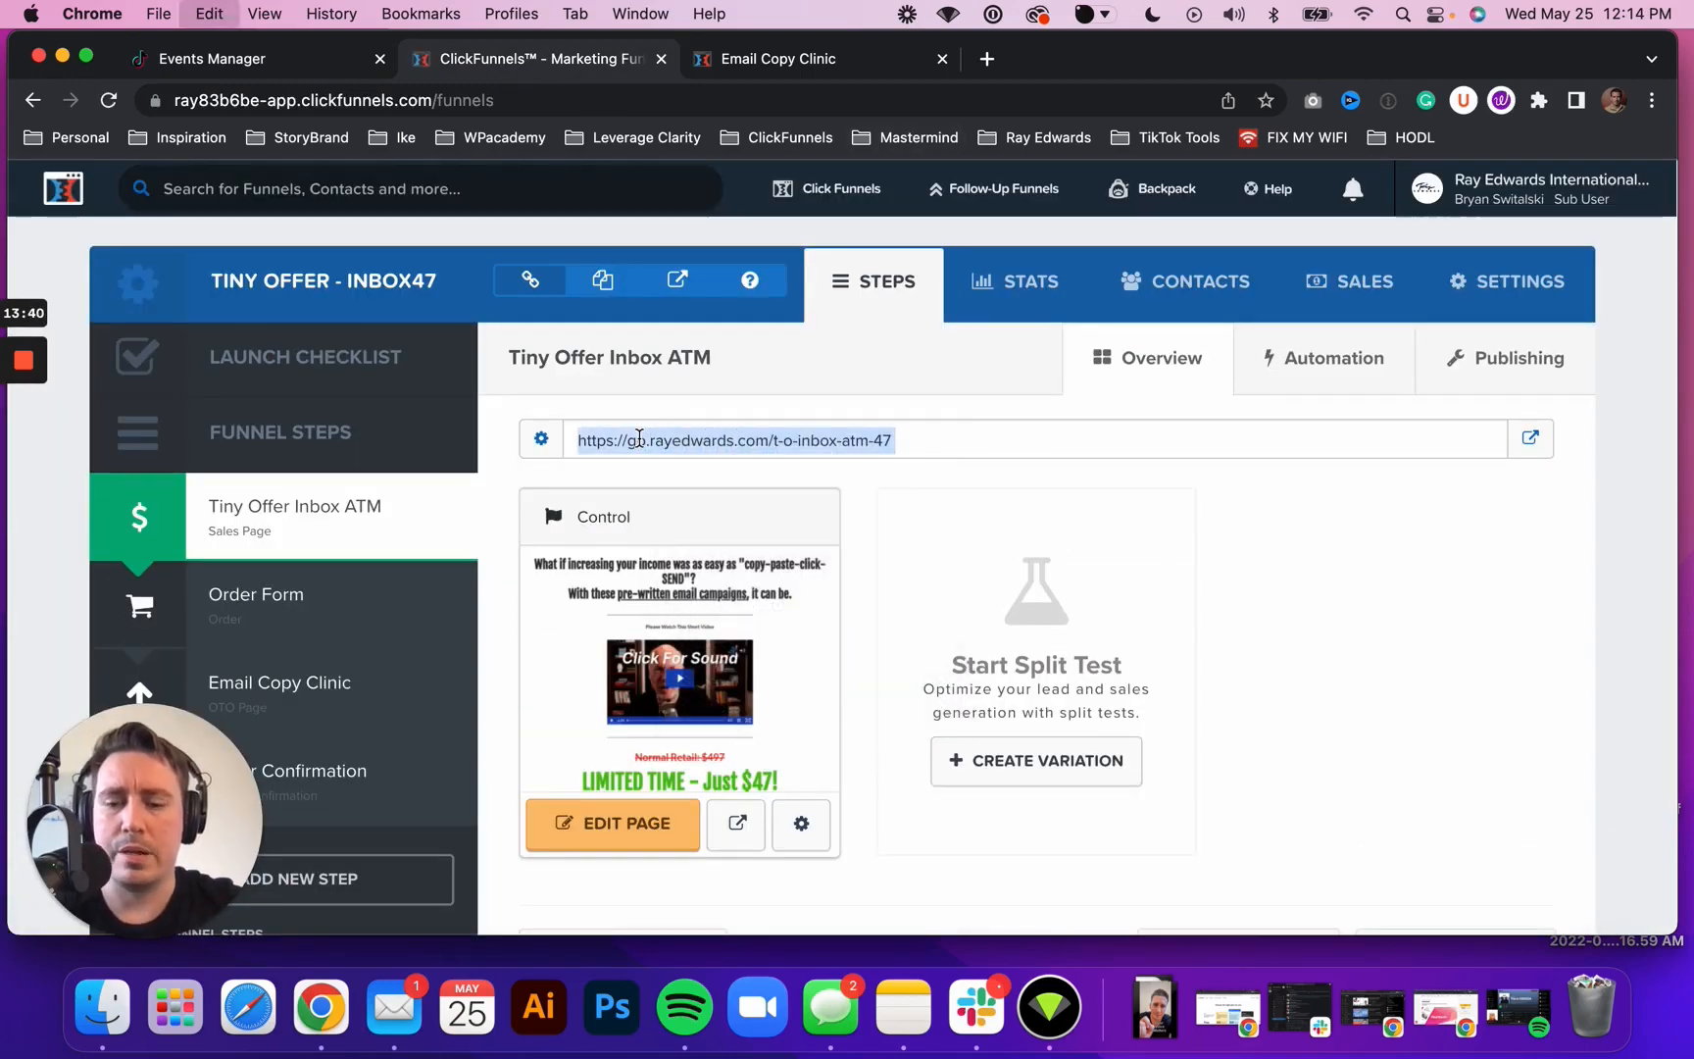
left_click(296, 62)
key("super+v")
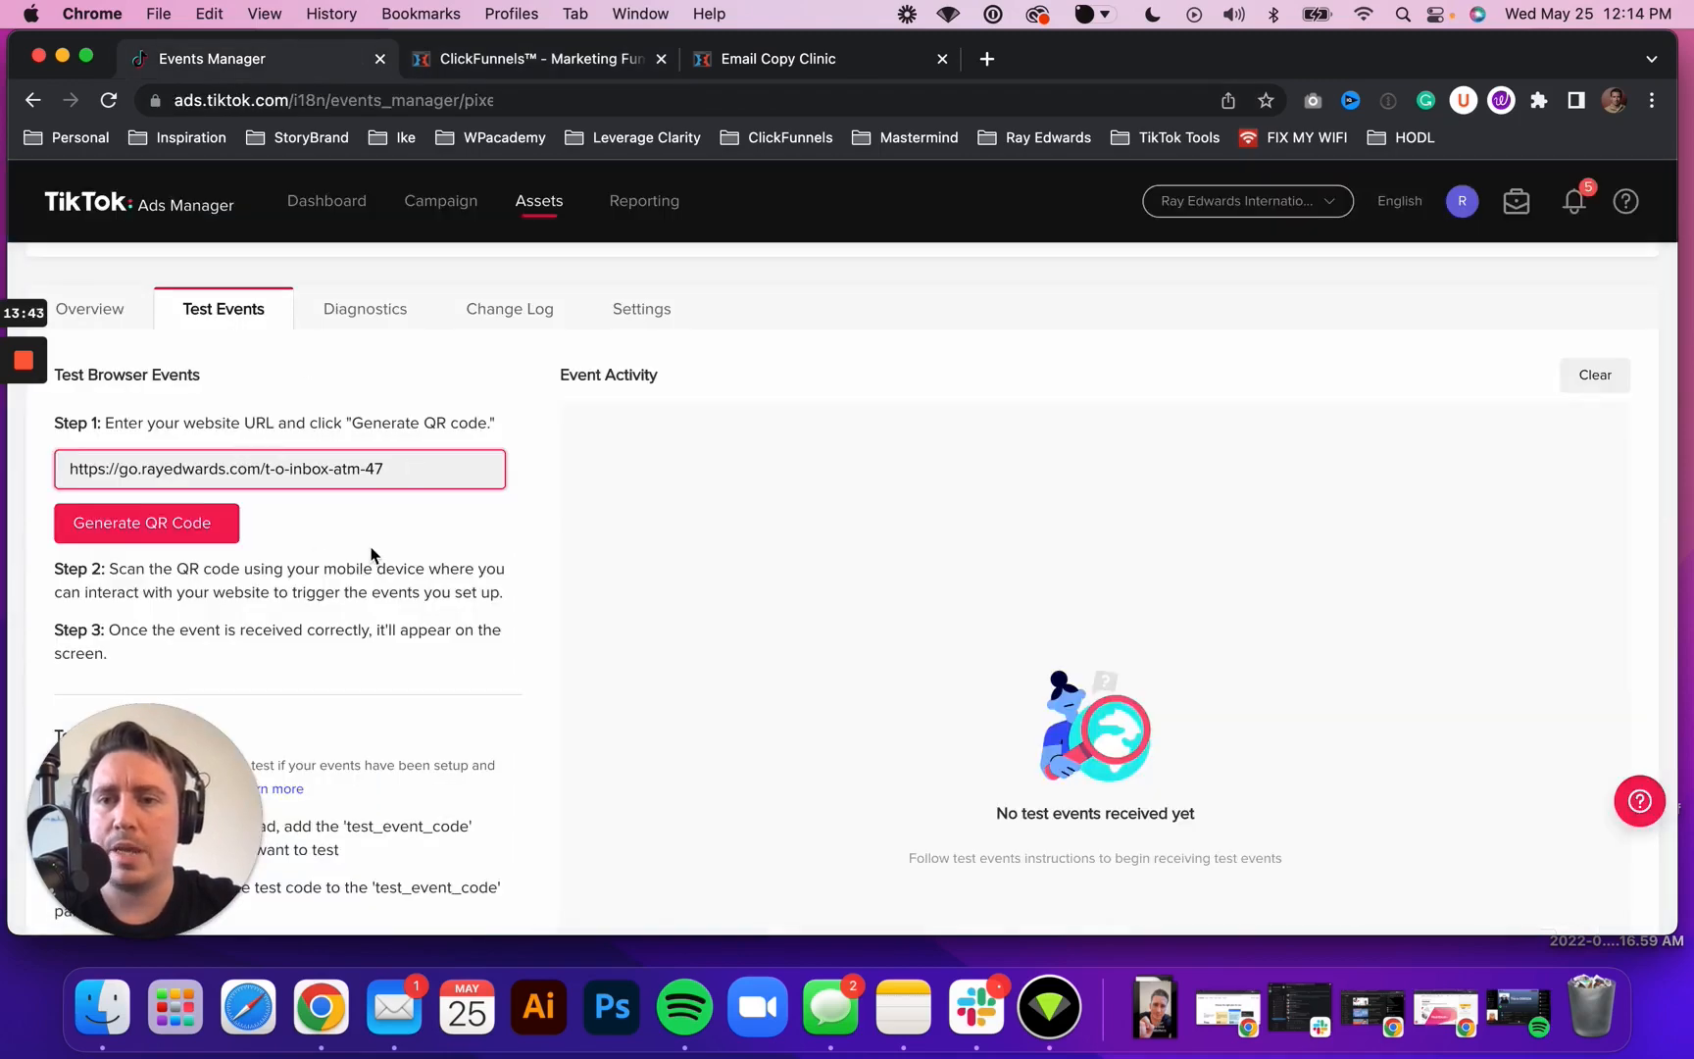
Generate the QR code for testing browser events on the entered sales page URL
scroll(337, 538, "down", 2)
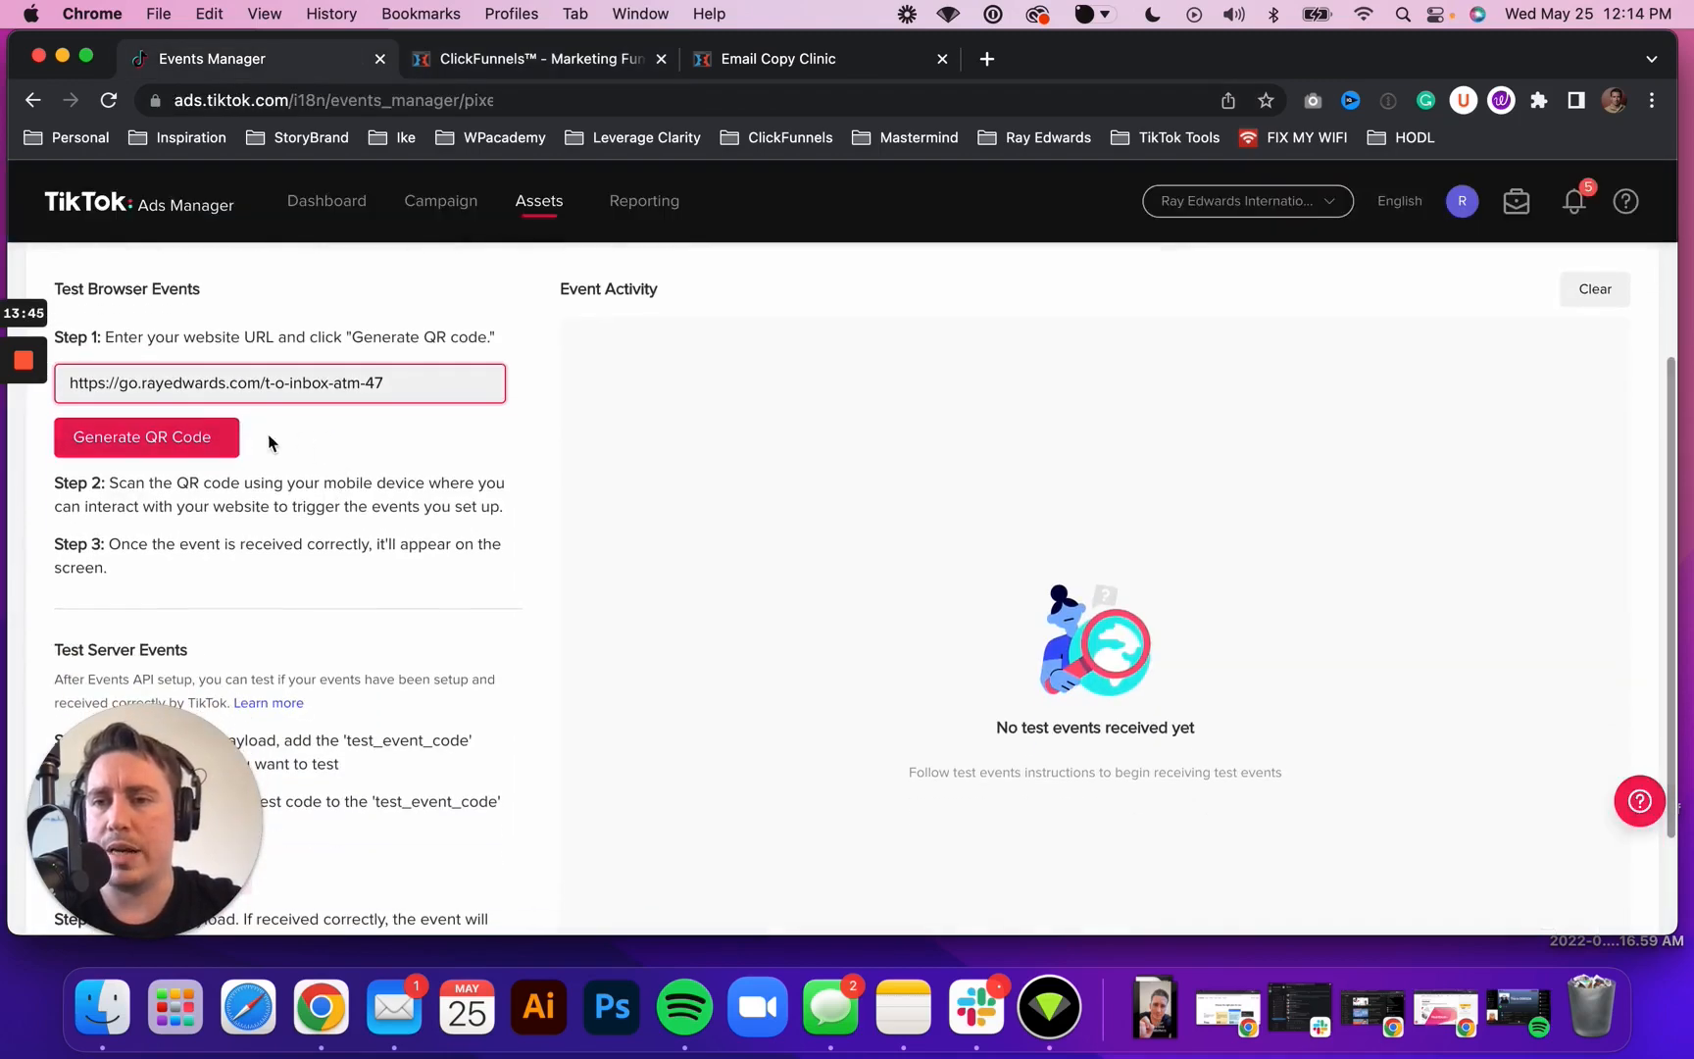
left_click(182, 446)
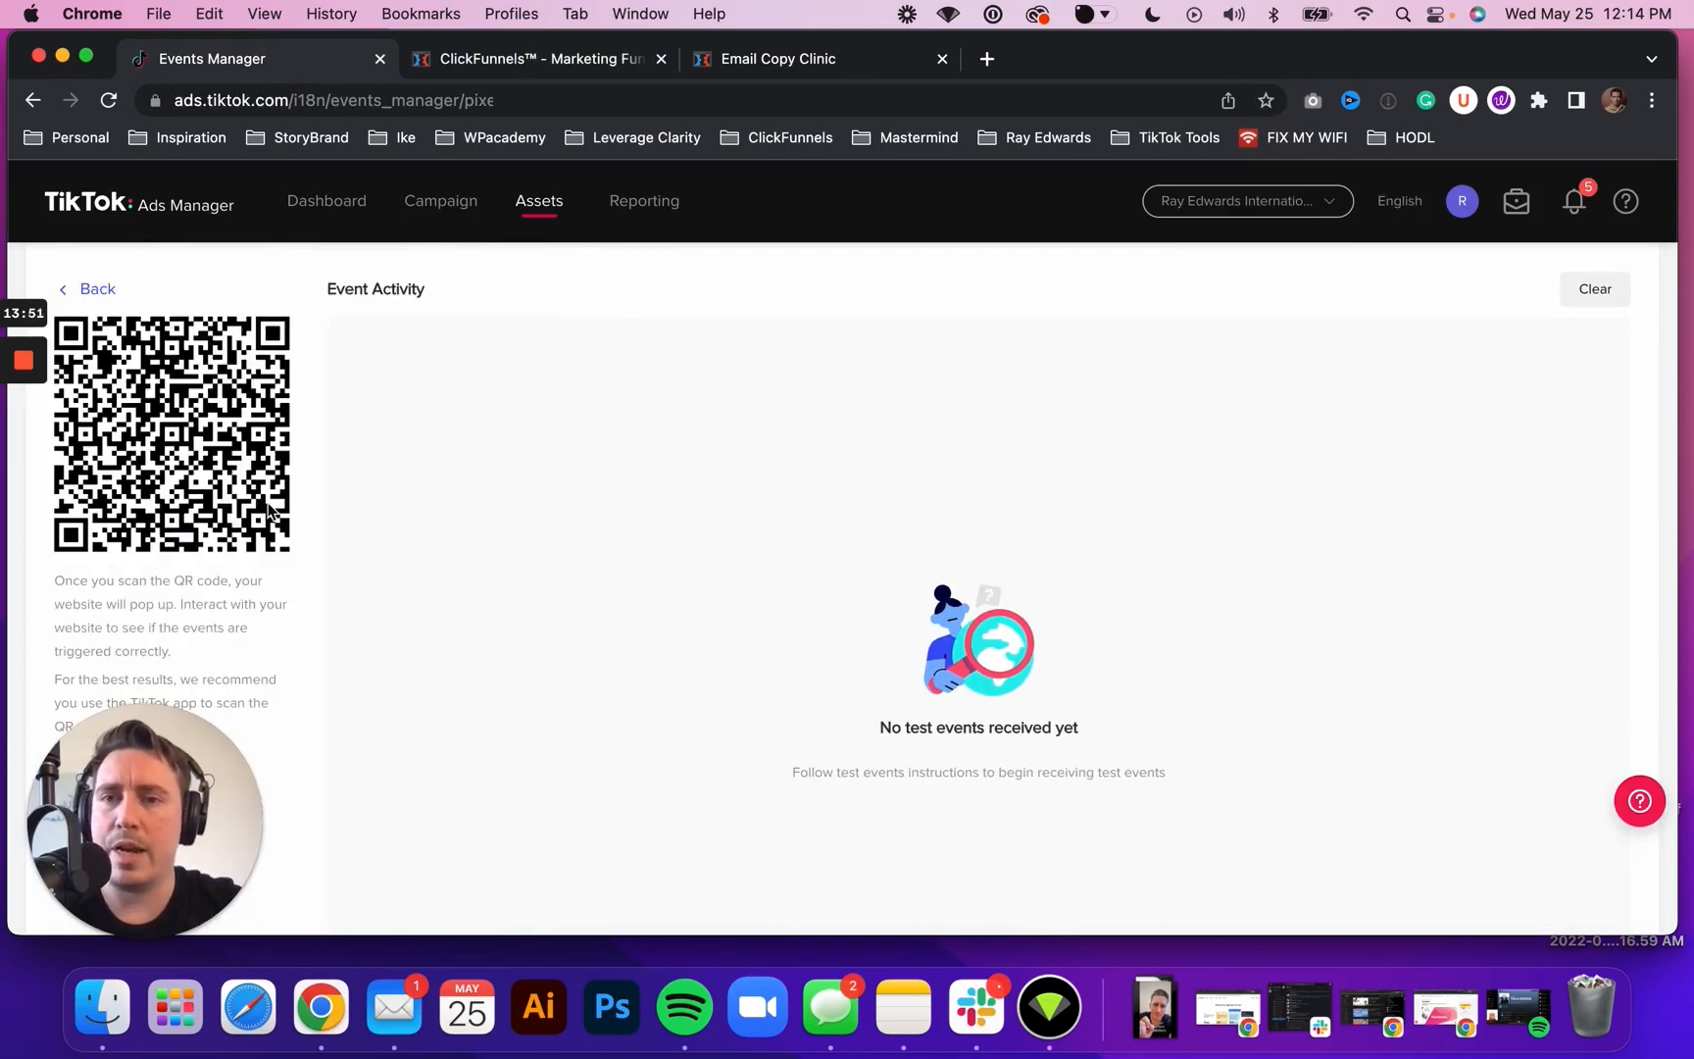
scroll(287, 624, "down", 3)
scroll(288, 623, "up", 5)
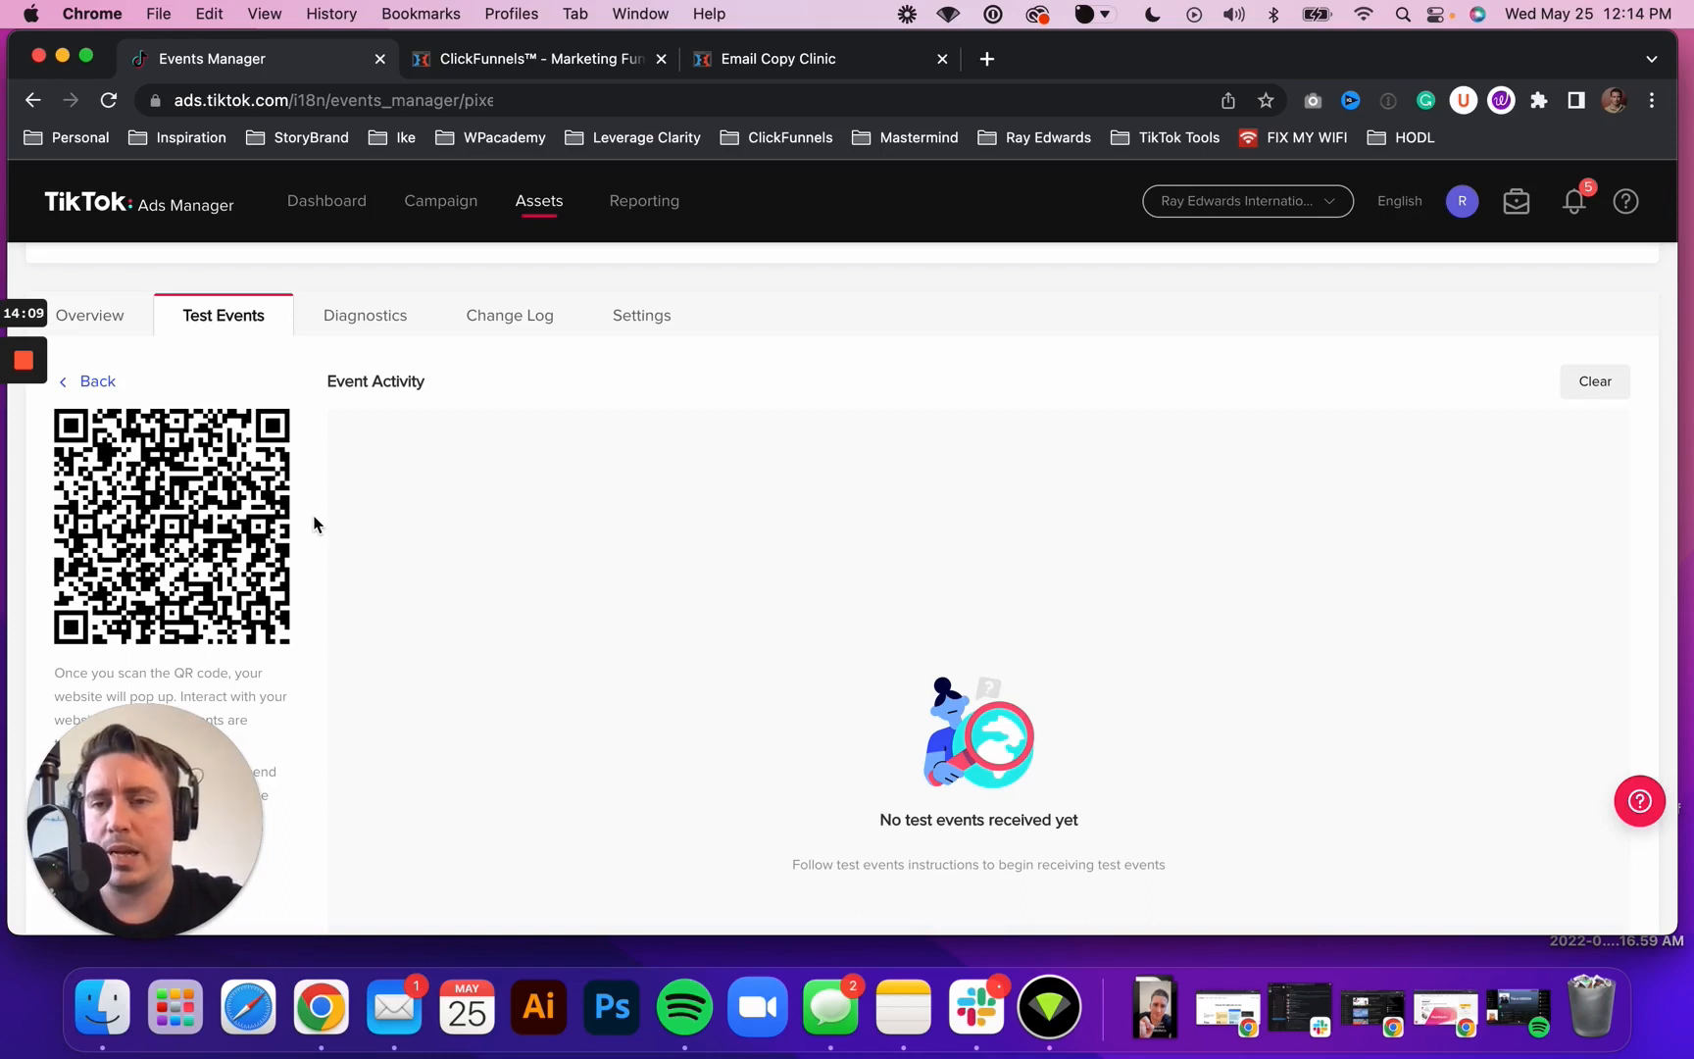
scroll(313, 524, "up", 2)
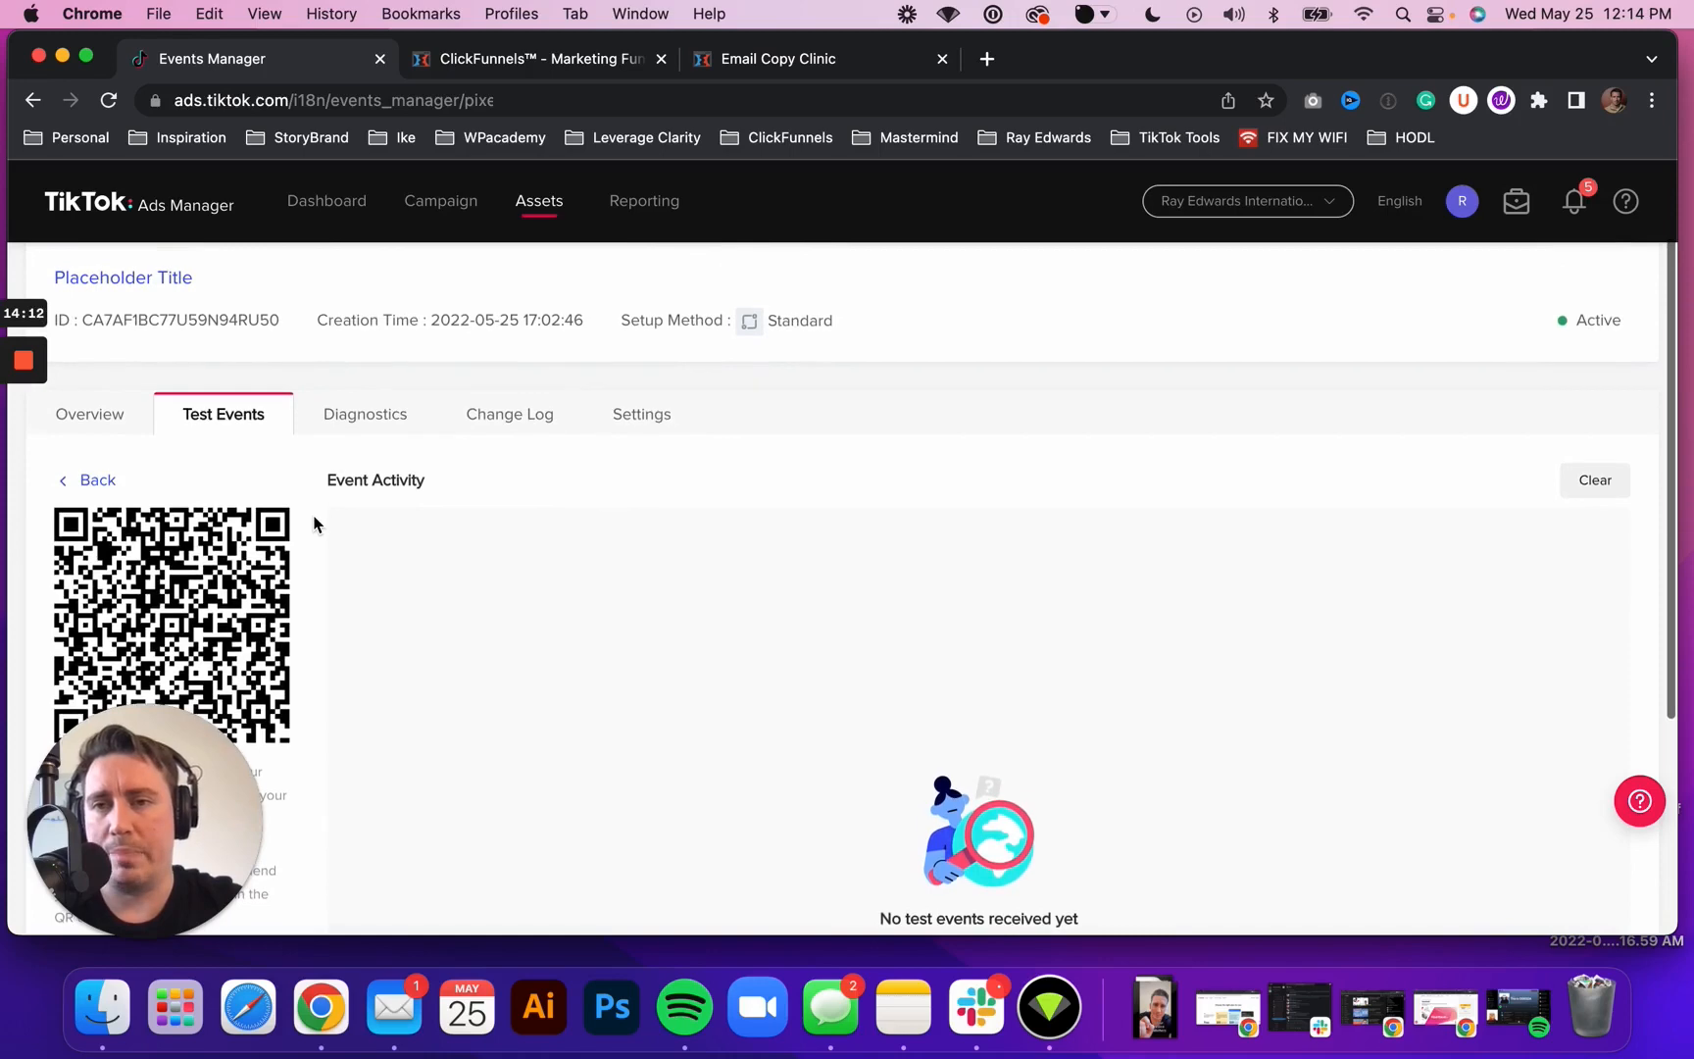